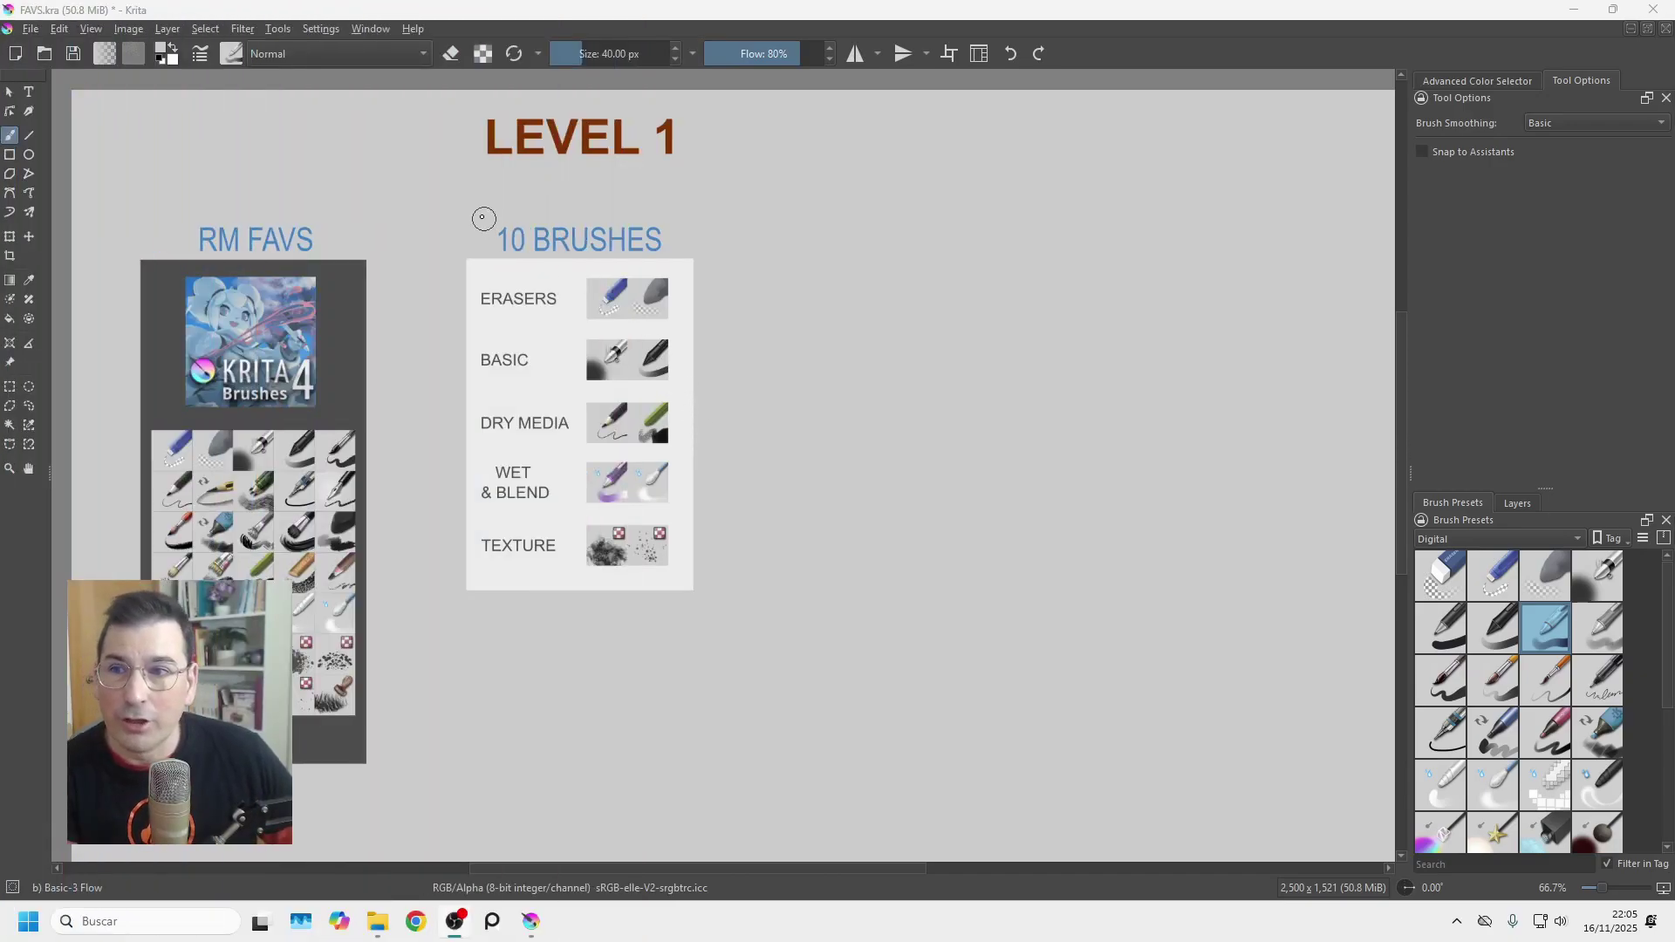
Browse the complete list of brush presets under the All tag in the preset chooser.
left_click(232, 55)
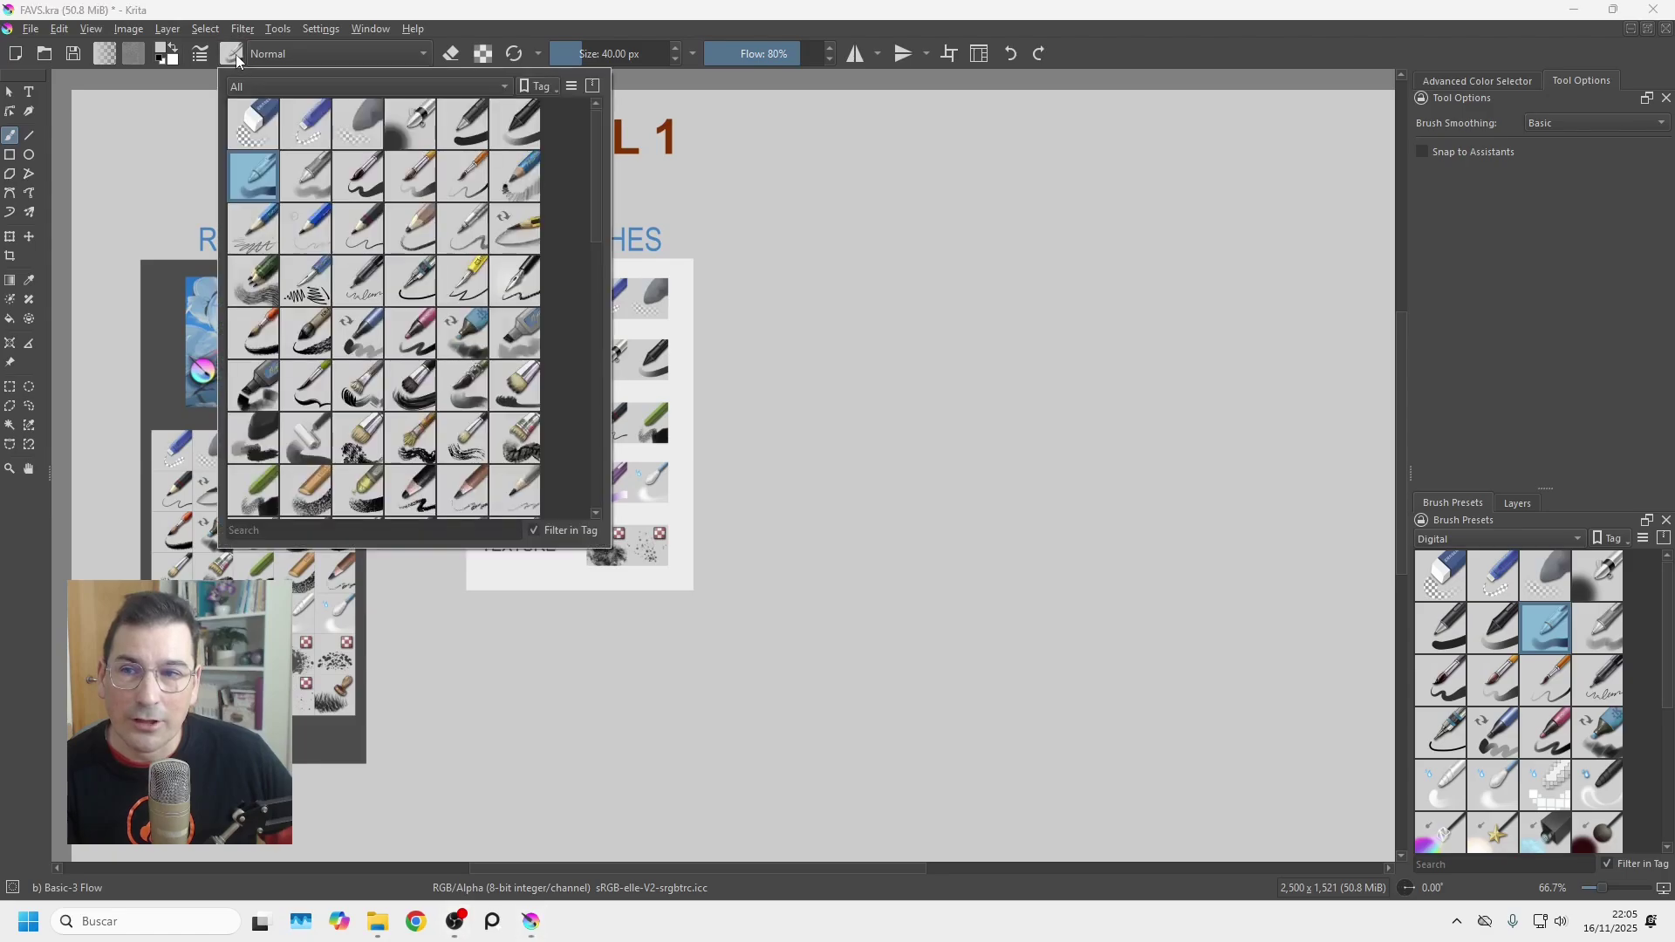
left_click(254, 89)
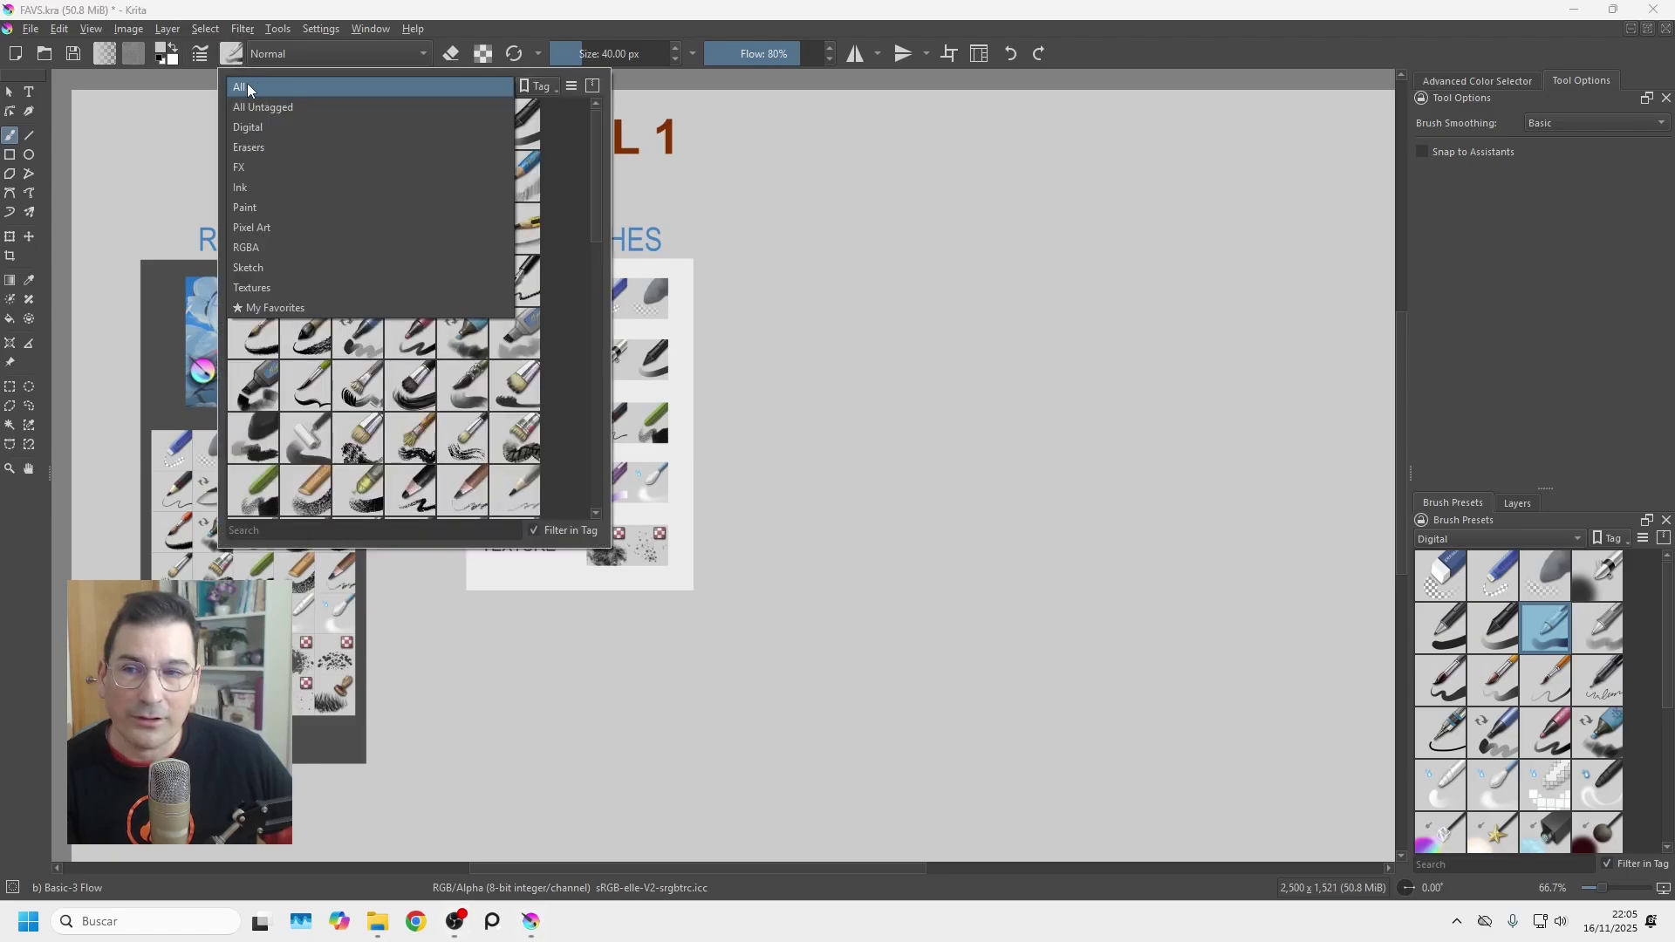
left_click(248, 88)
left_click_drag(599, 131, 597, 384)
left_click(622, 491)
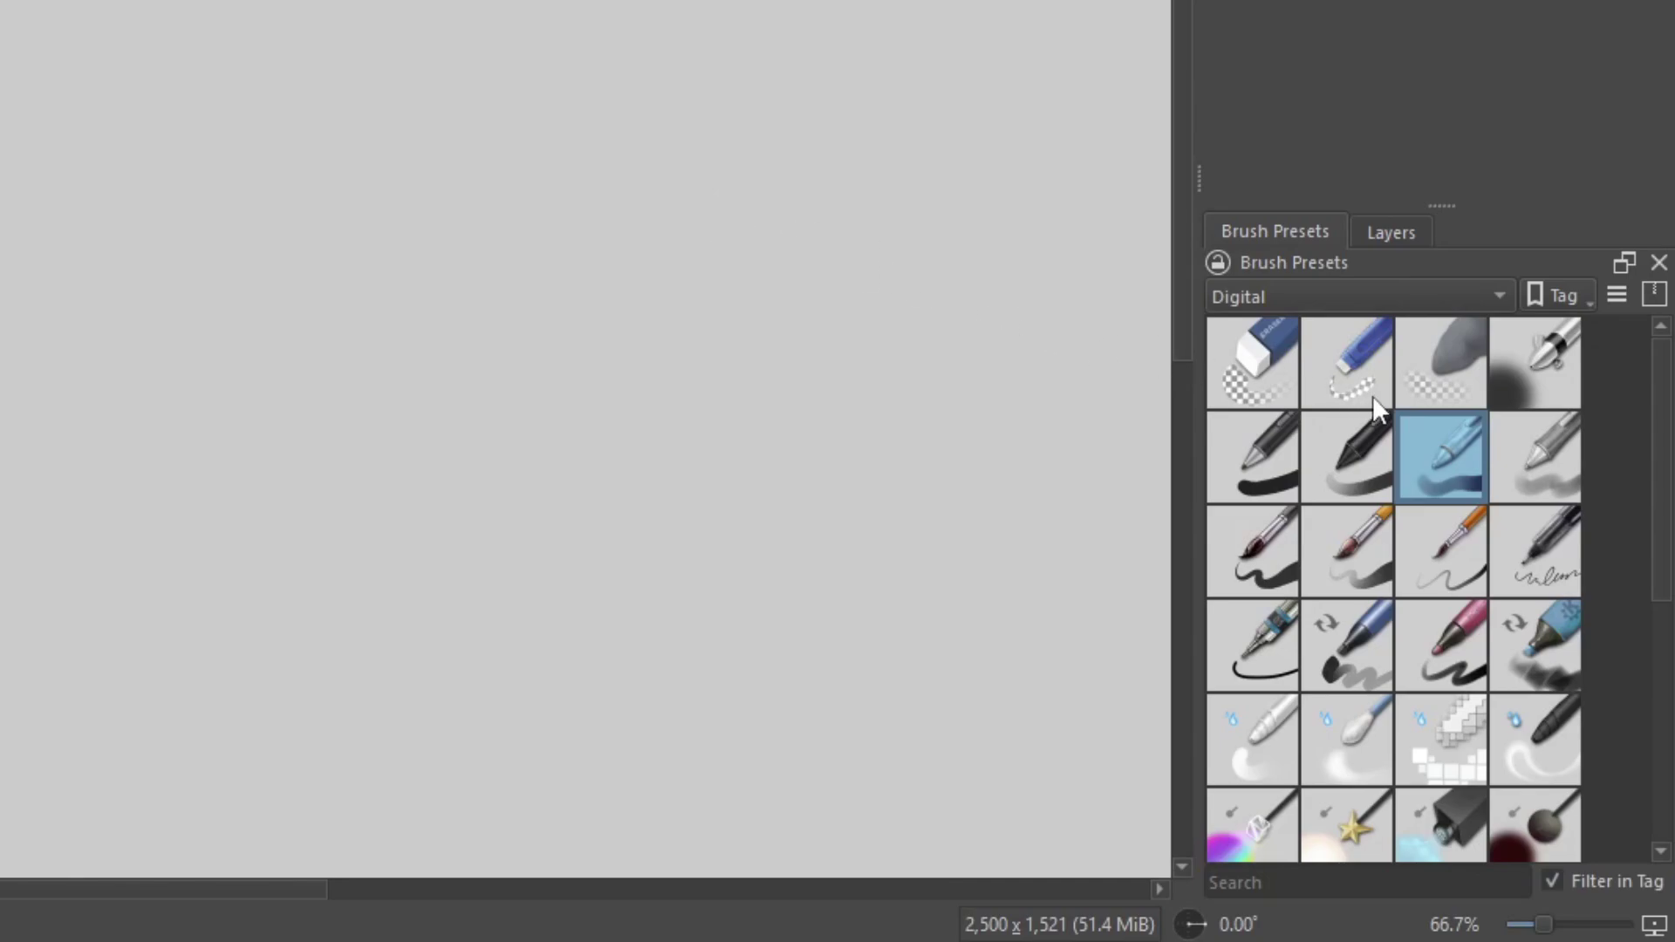
Select the Eraser Small preset and look at its tag assignment options without assigning a tag.
left_click(1347, 360)
right_click(1349, 358)
mouse_move(1393, 410)
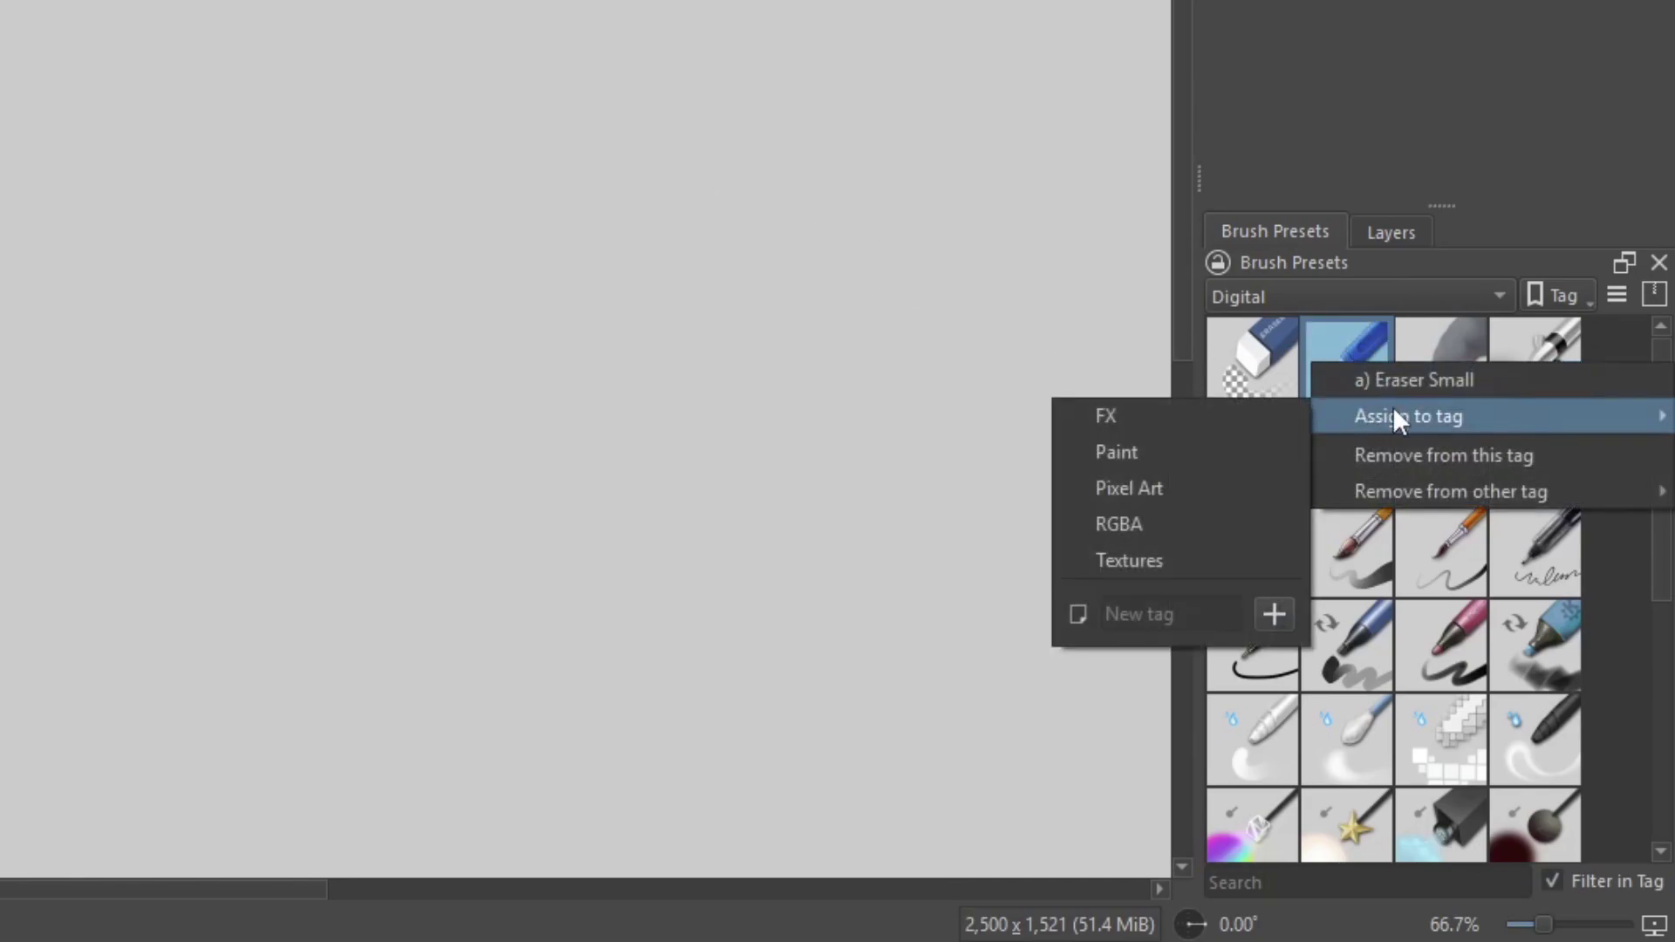
left_click(1218, 621)
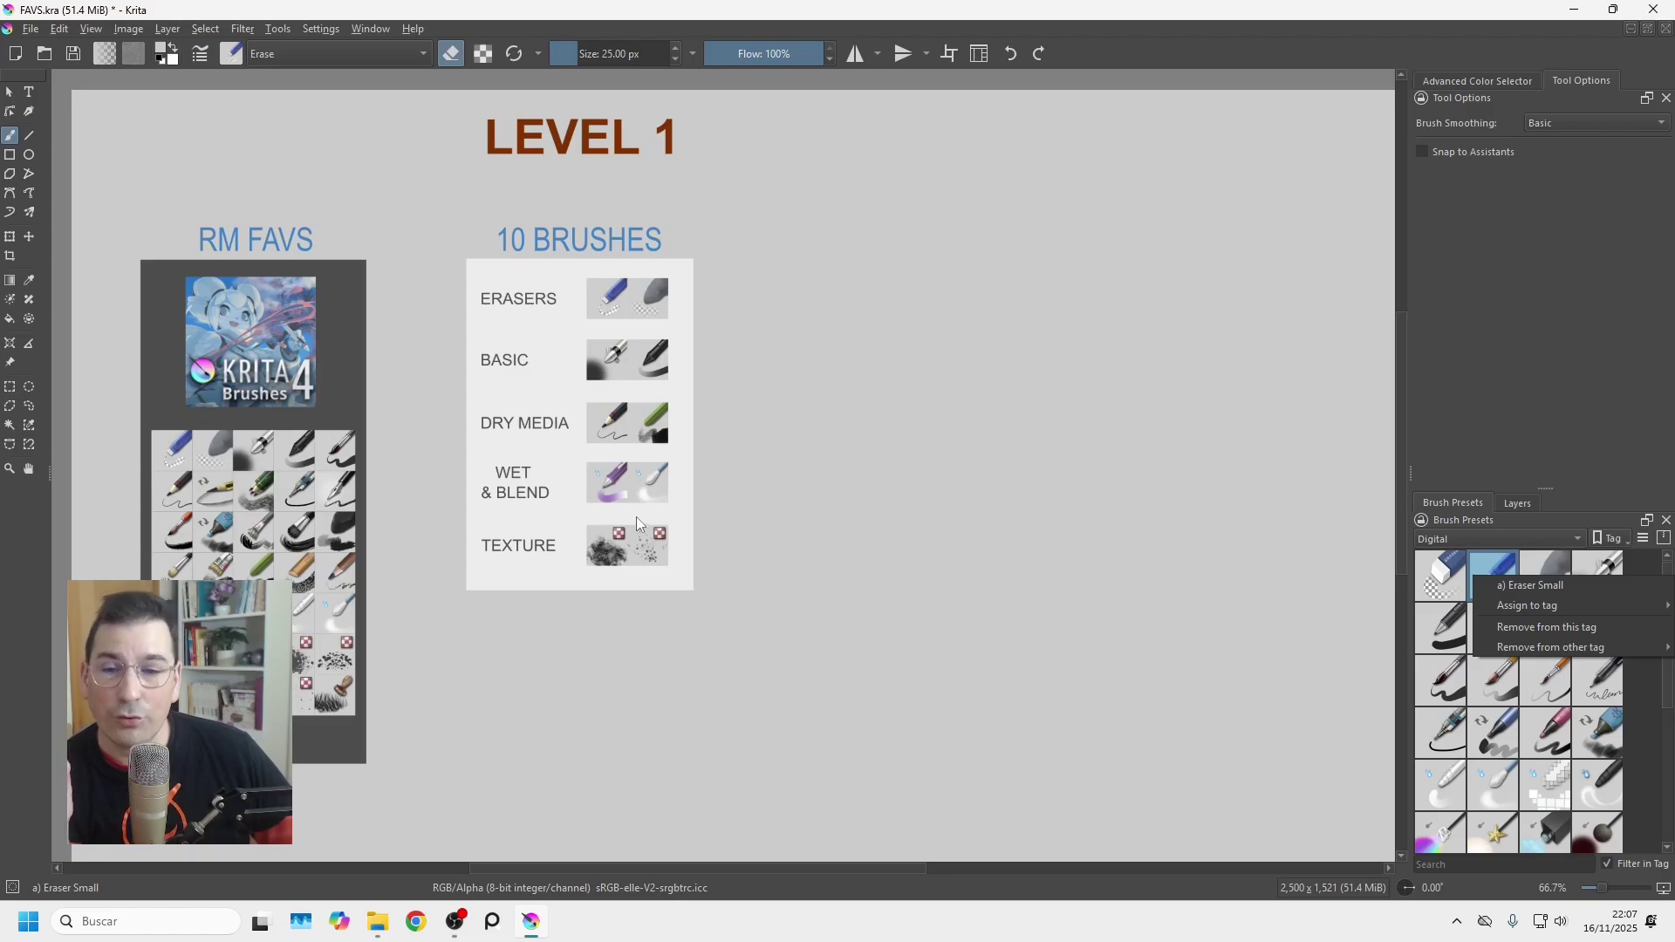
left_click(452, 59)
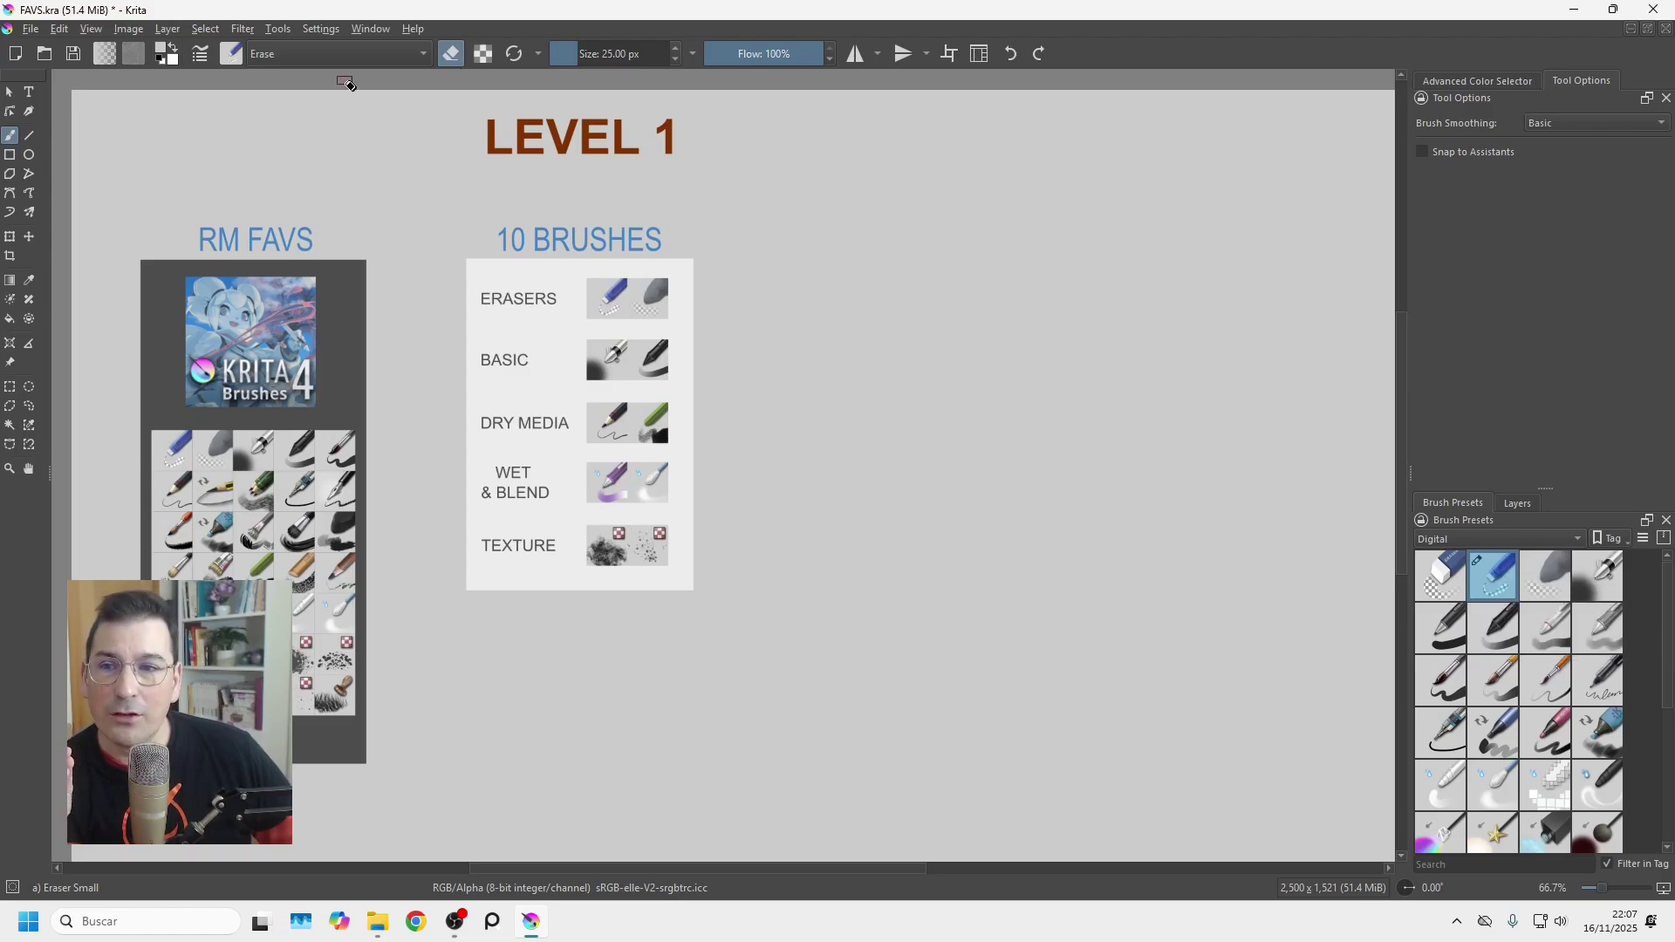
Open the resource manager, limit the brush presets to Krita_4_Default_Resources.bundle, and uncover the 10 Brushes chart.
left_click(322, 29)
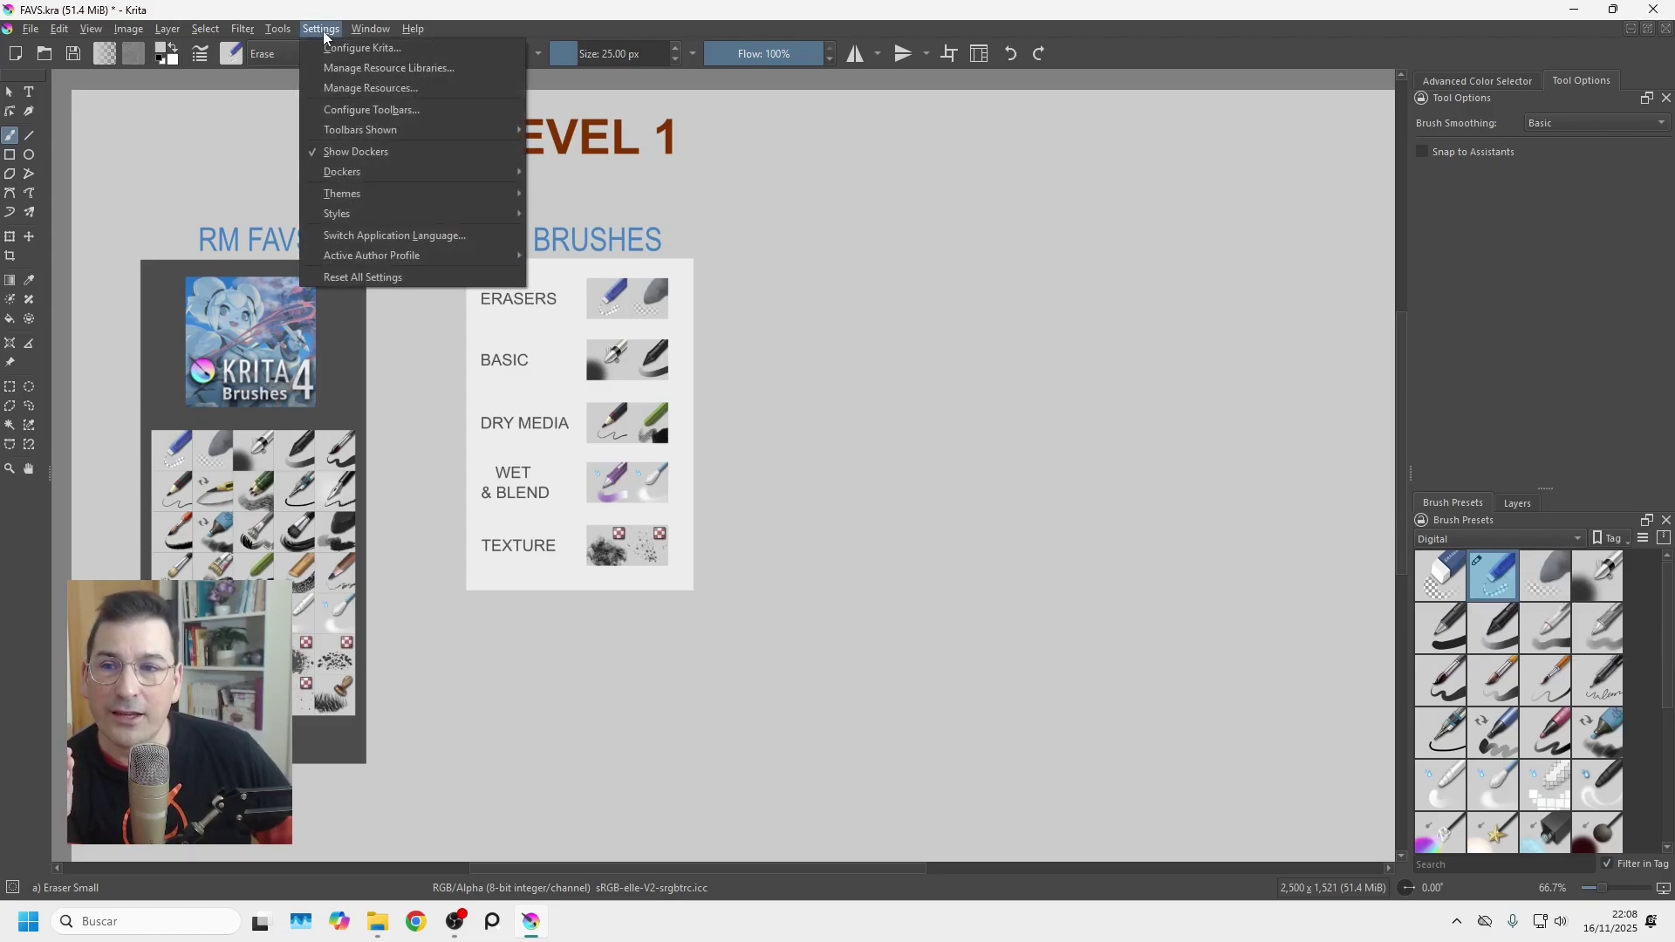
left_click(368, 90)
left_click(630, 274)
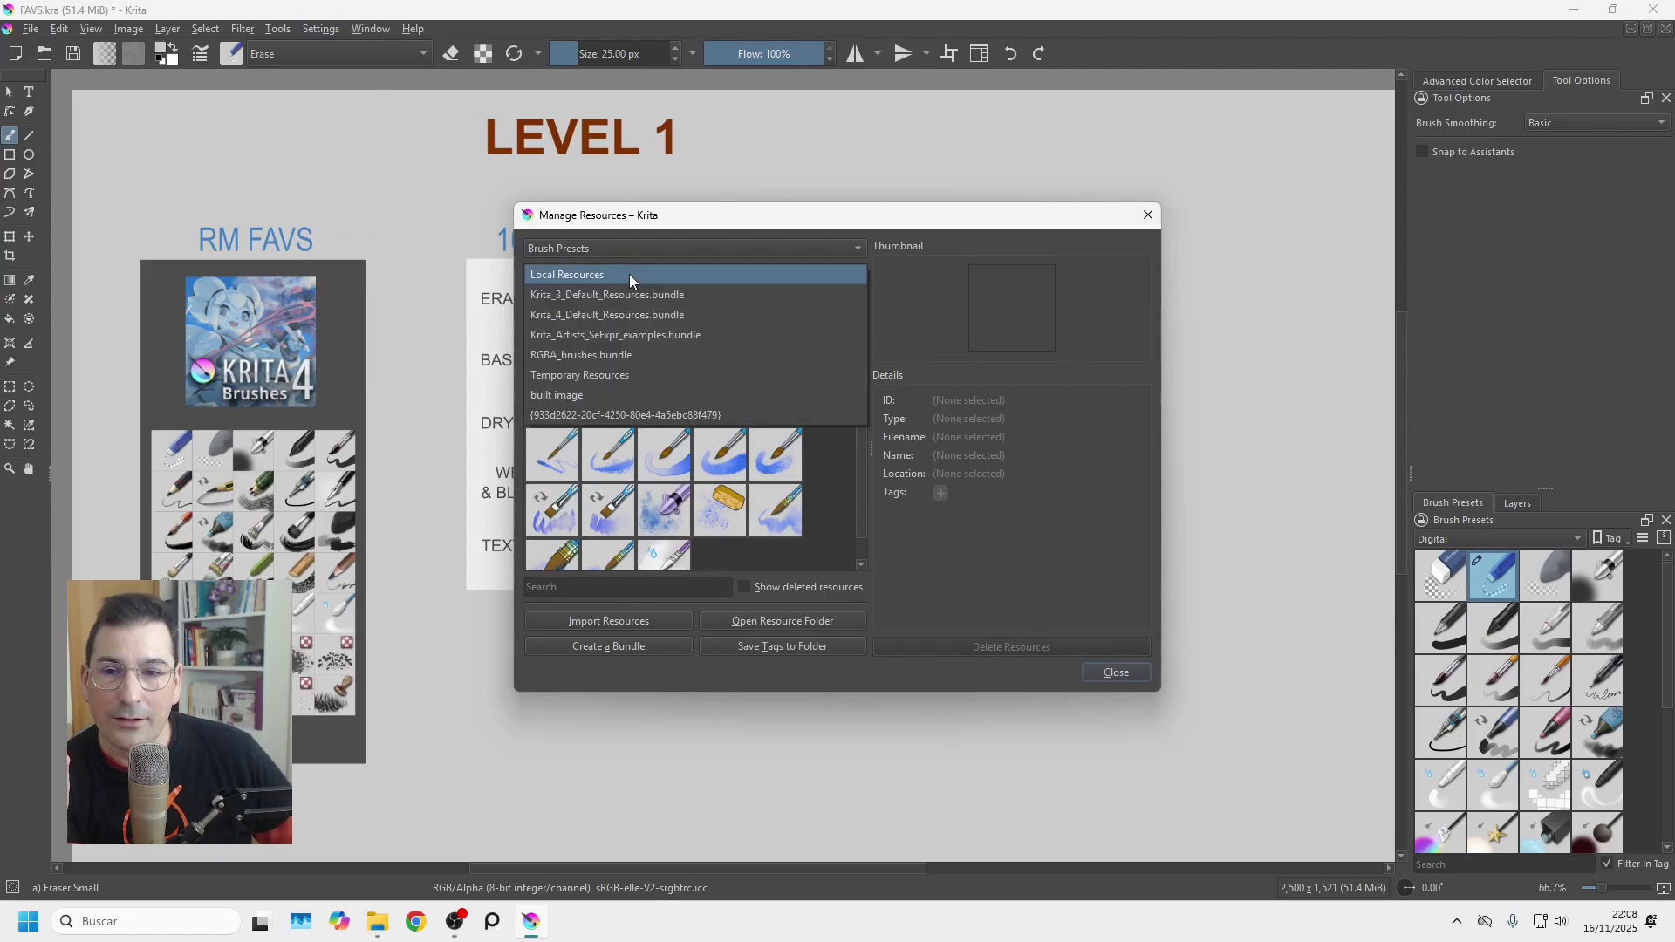
left_click(604, 314)
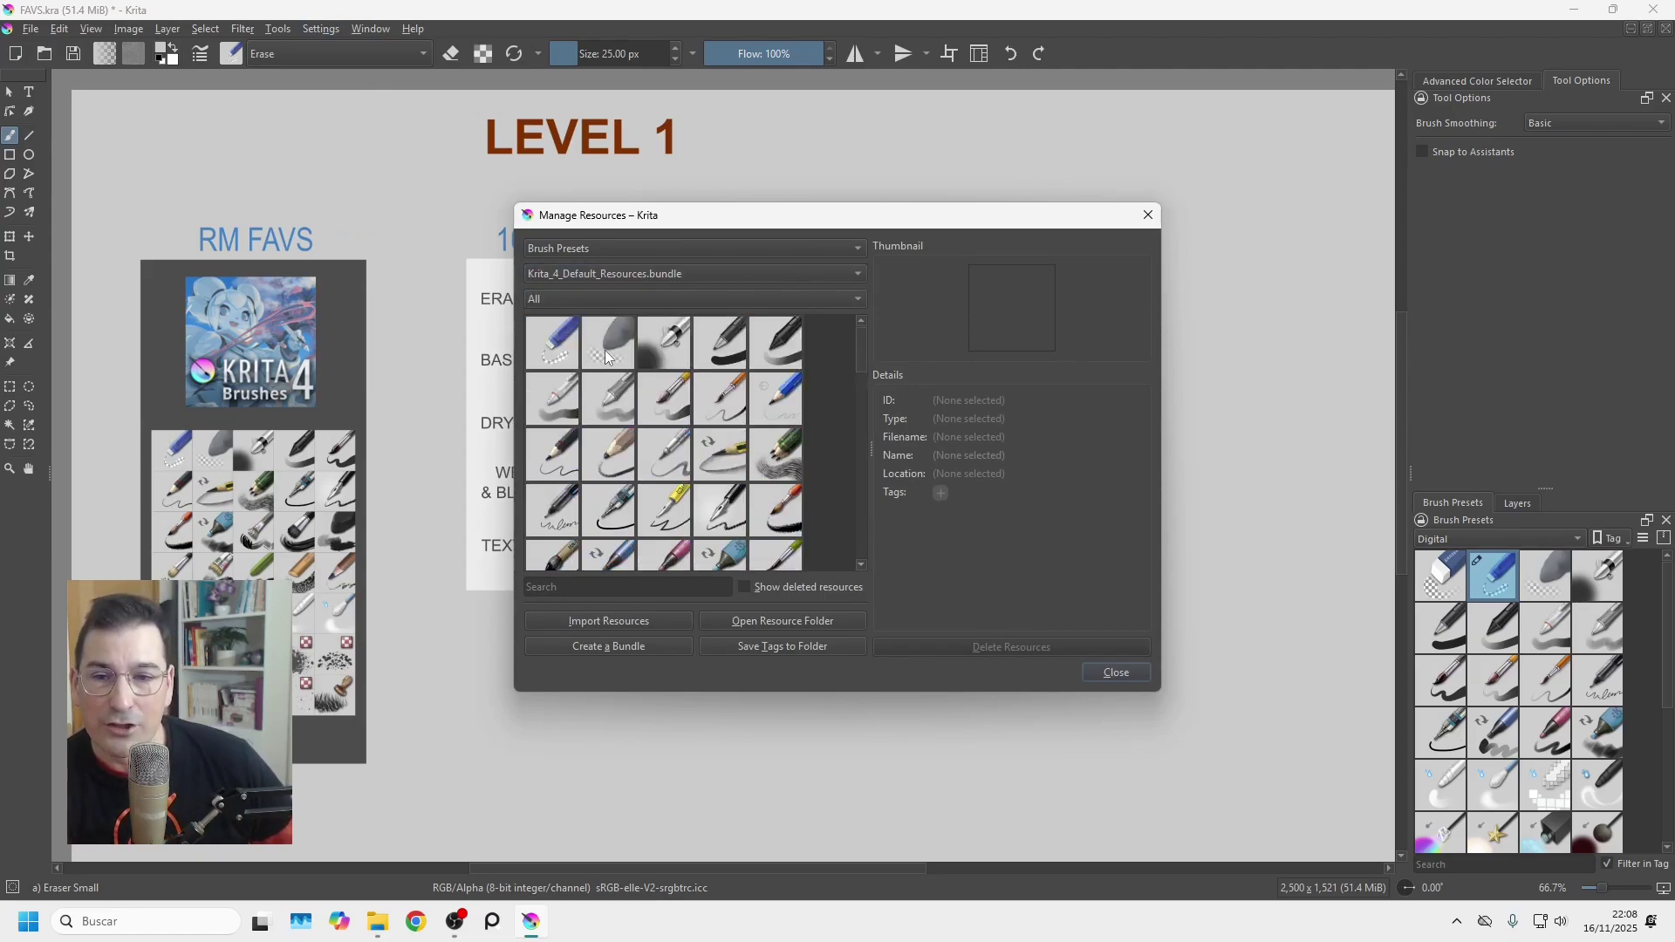
left_click_drag(737, 217, 936, 213)
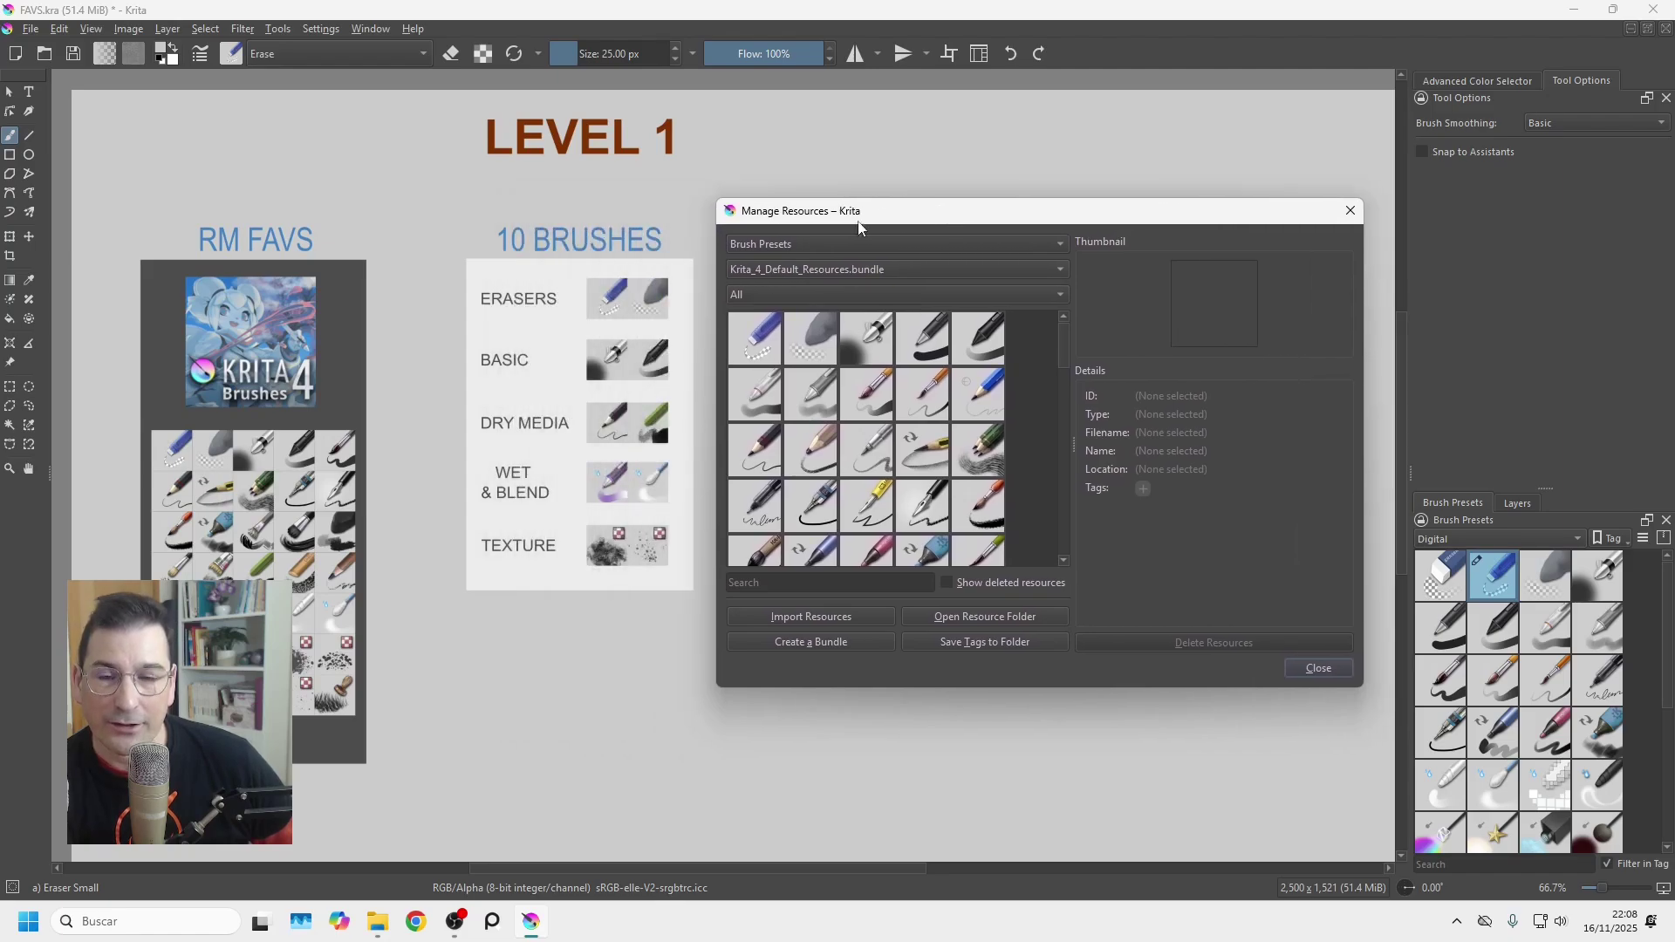
Select Eraser Small, Eraser Soft, the soft airbrush, Basic-2 Opacity and the dark pencil together, following the chart's first brushes.
left_click(756, 346)
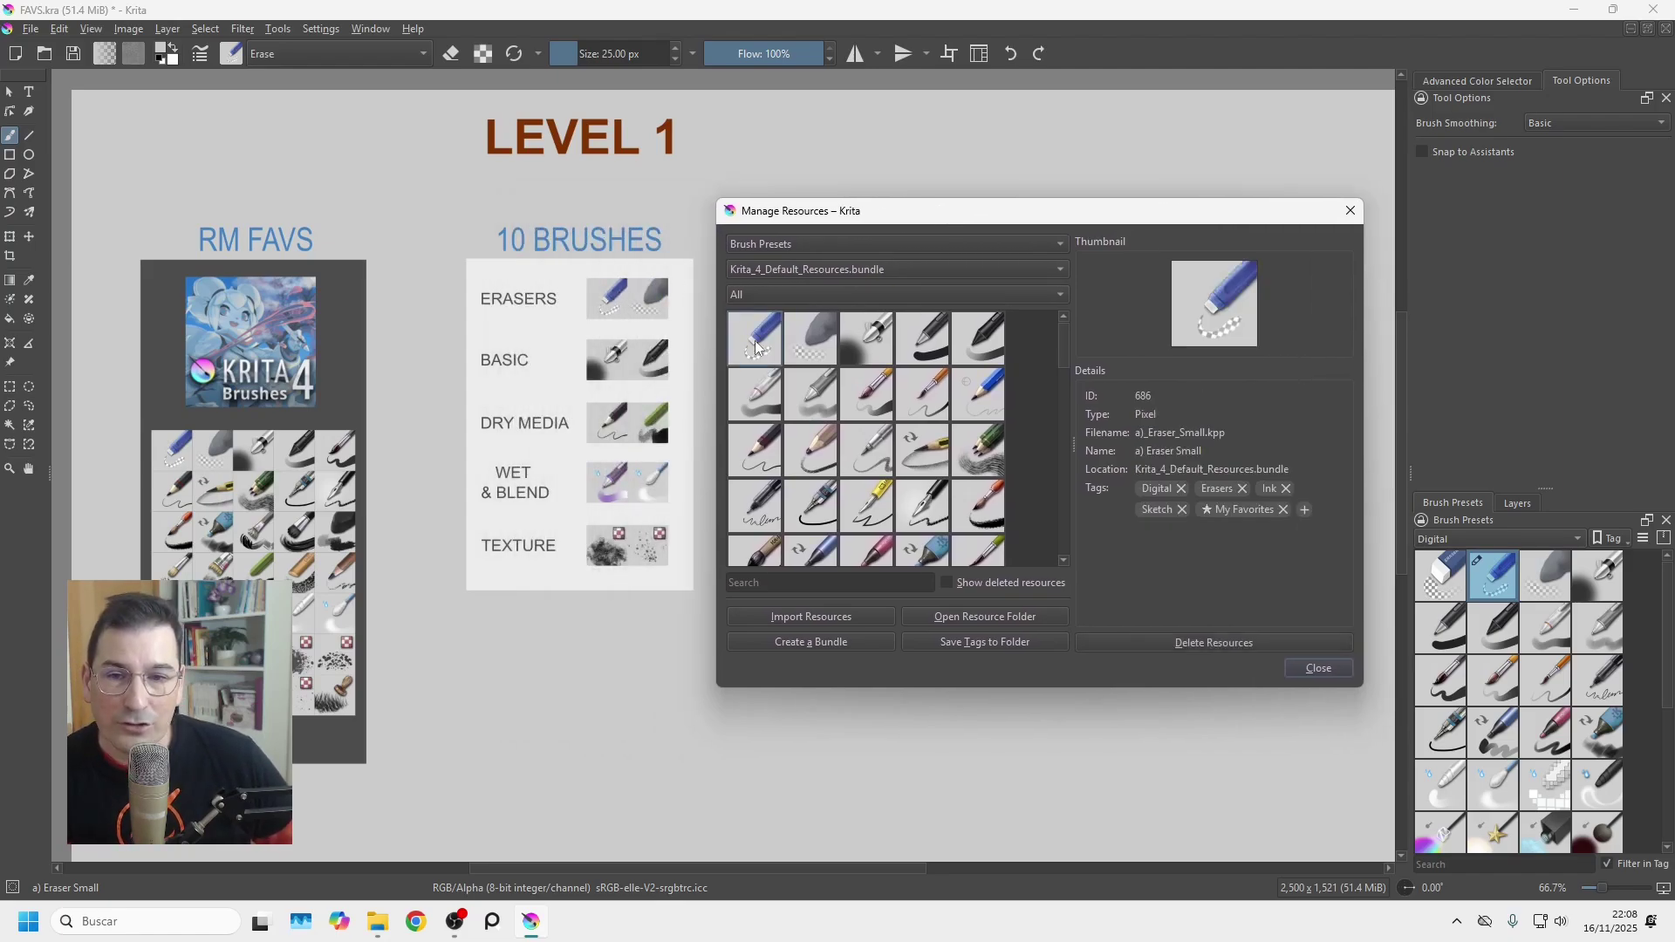
left_click(812, 349, "ctrl")
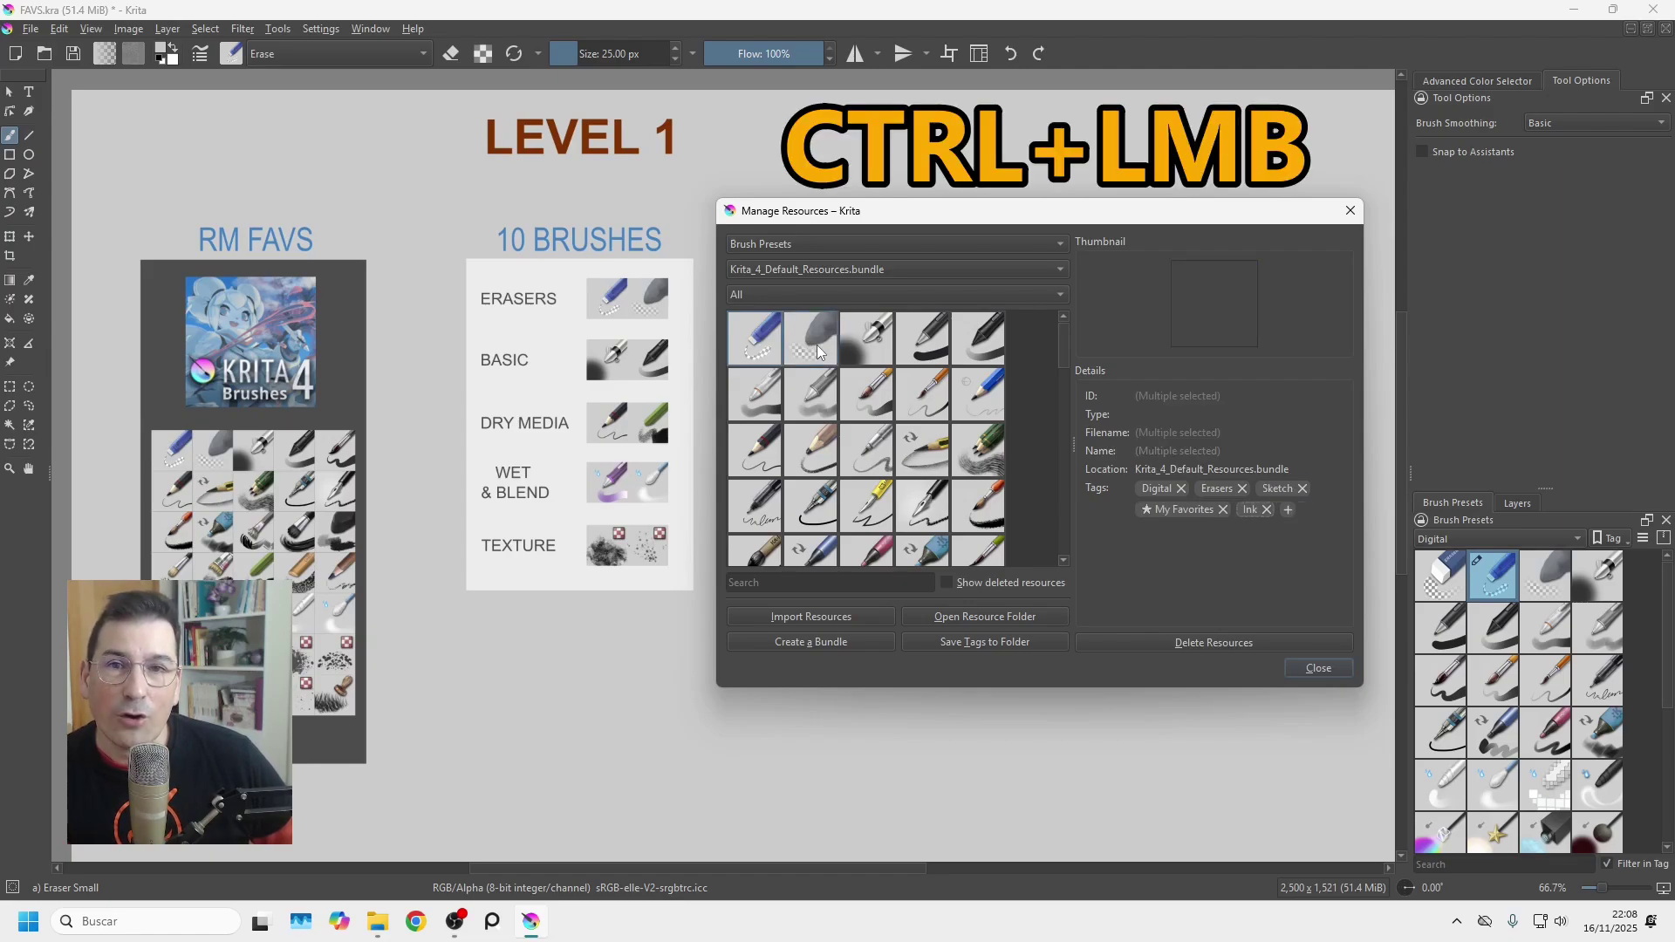
mouse_move(825, 347)
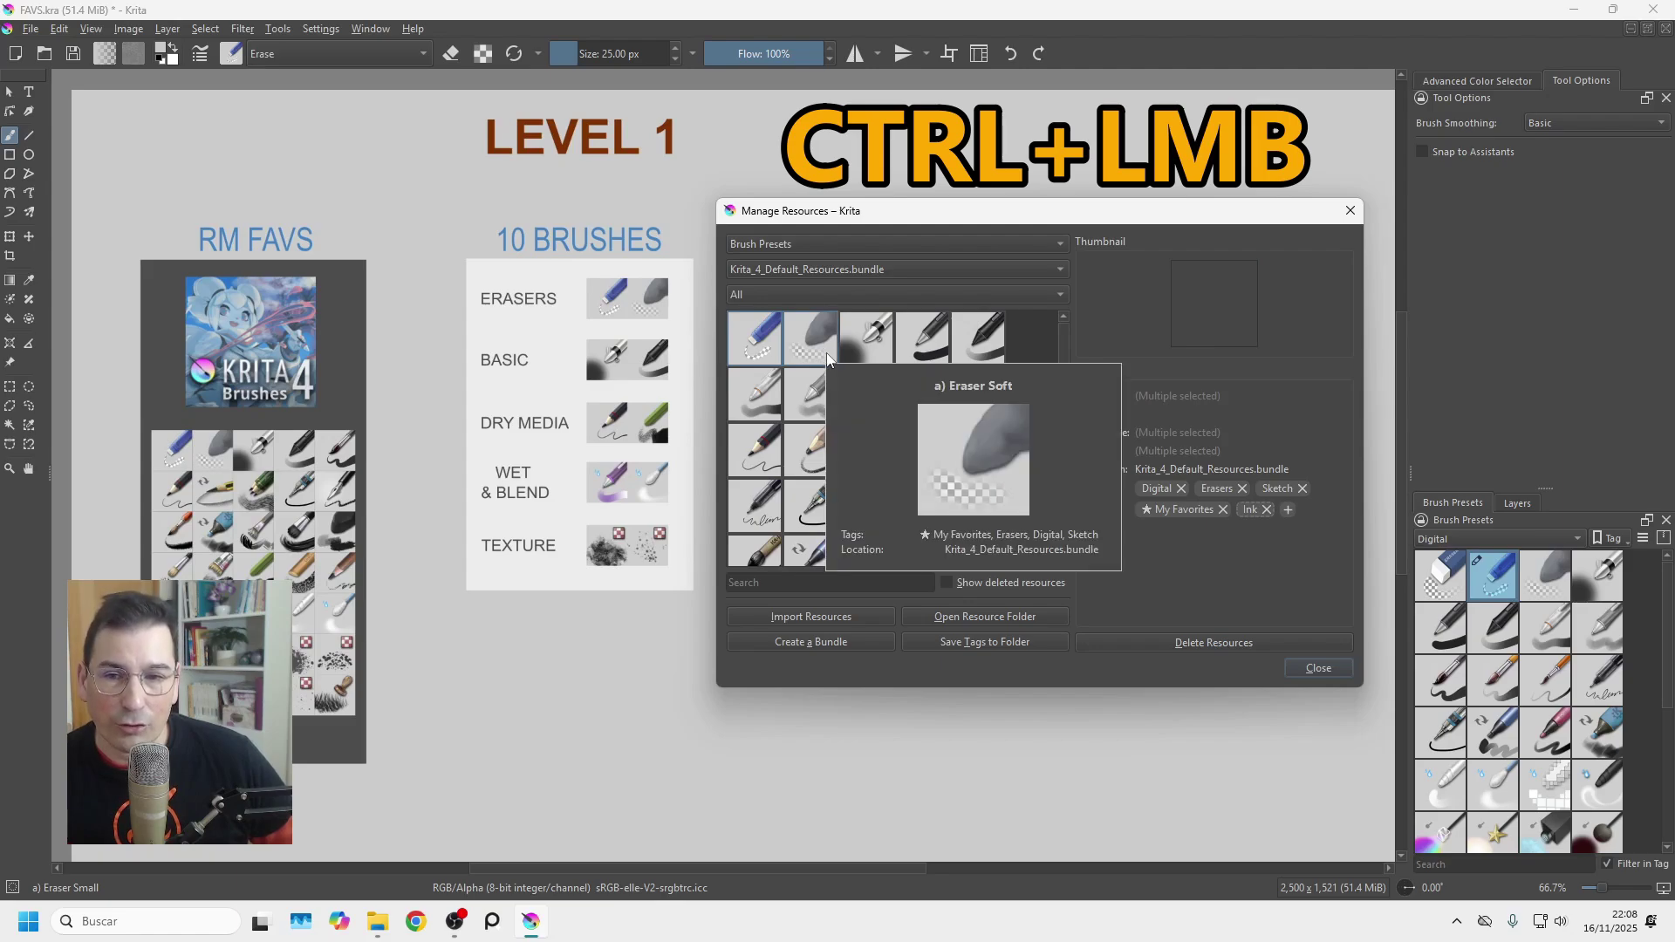
left_click(866, 346, "ctrl")
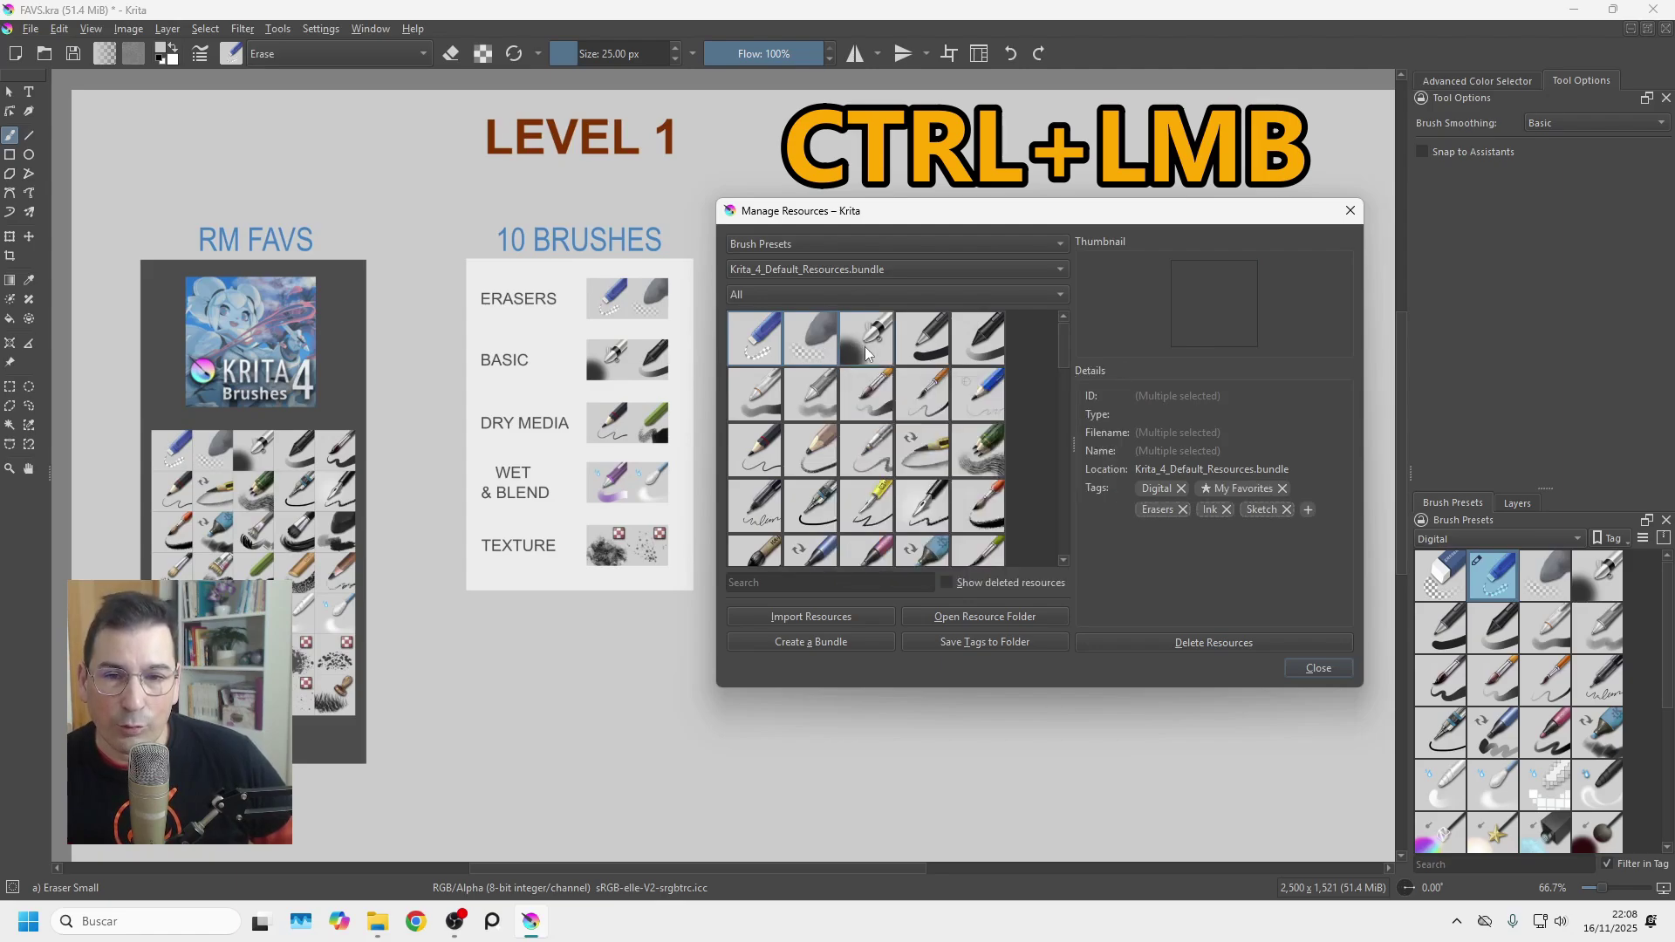
left_click(988, 351, "ctrl")
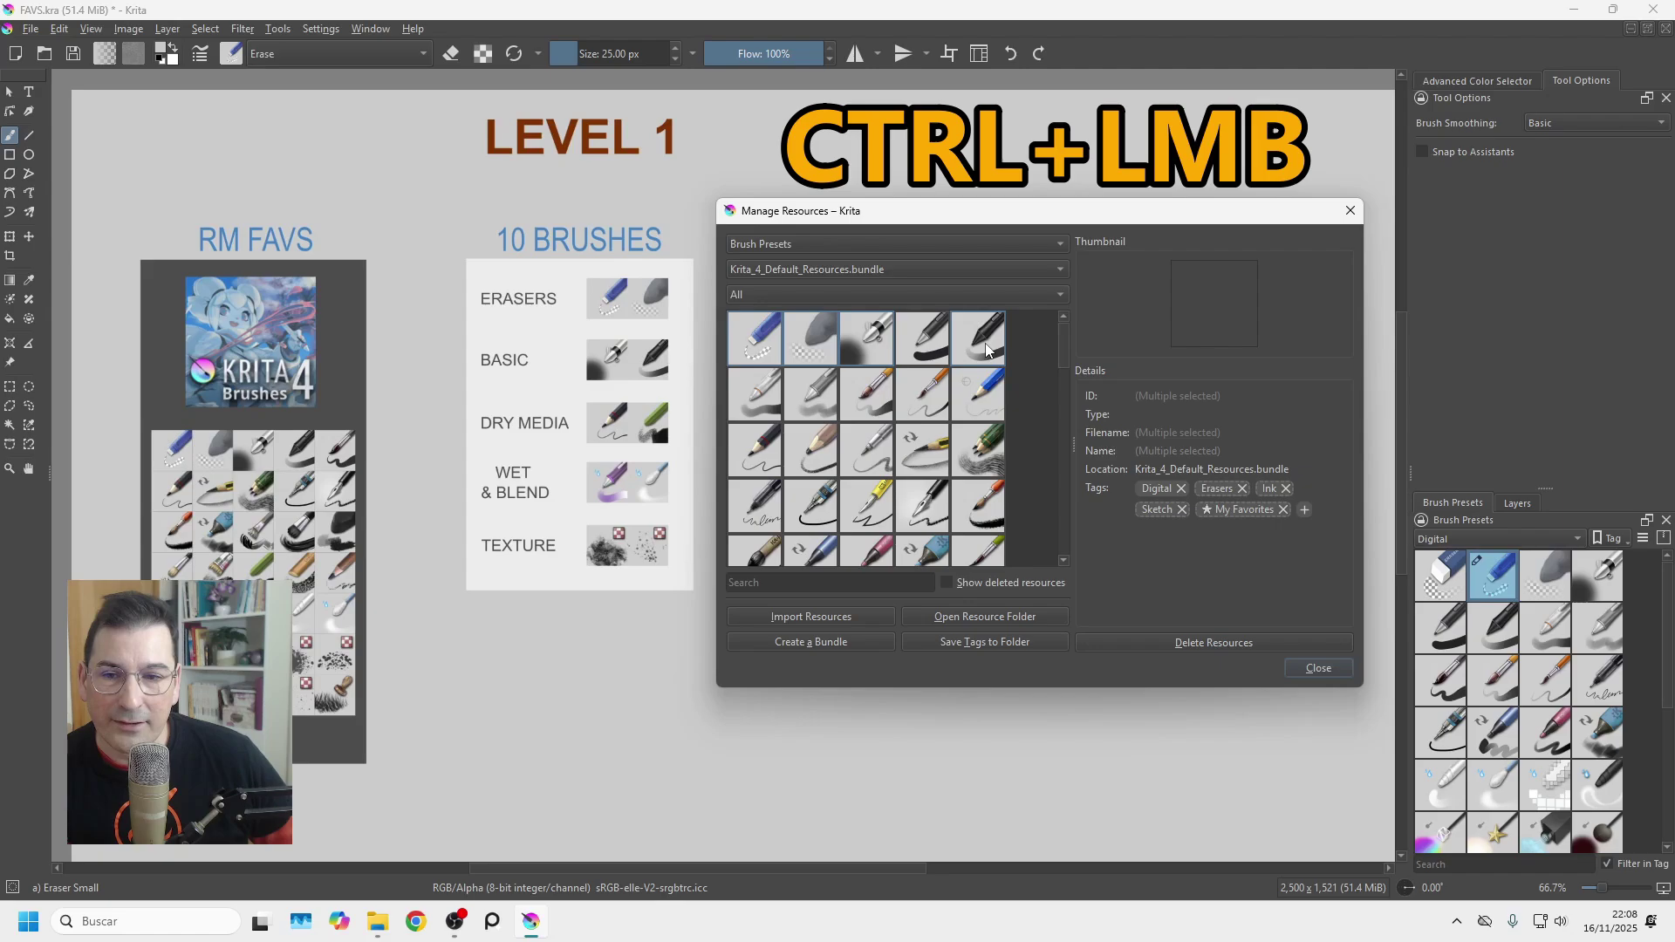
left_click(760, 447, "ctrl")
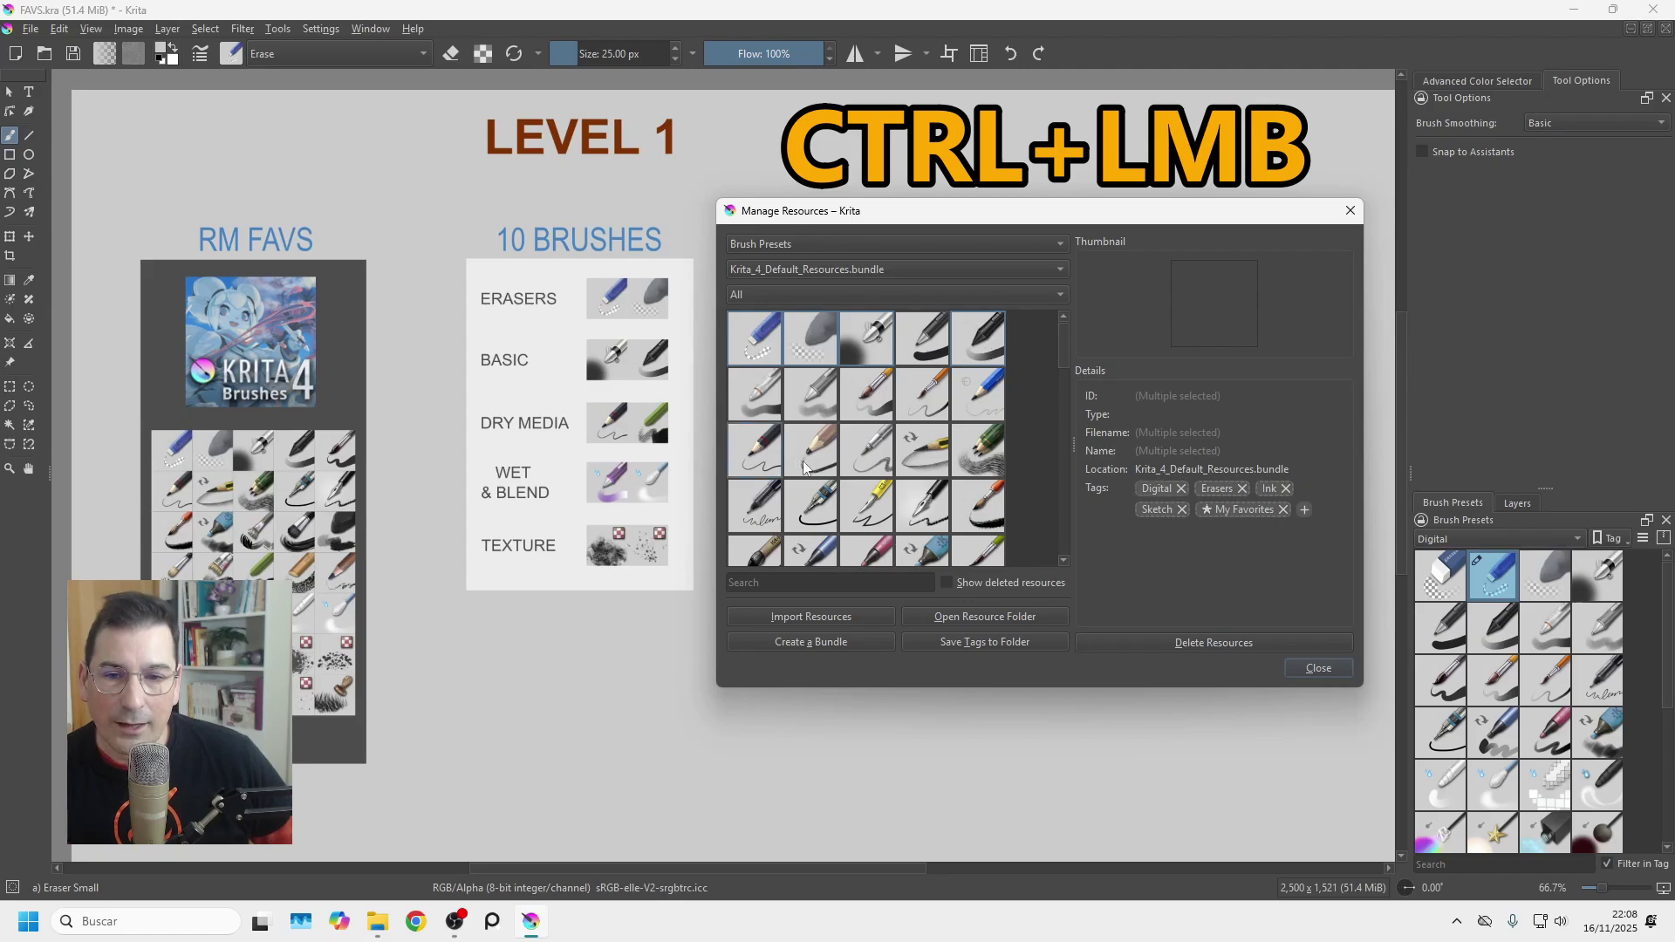
Add the green dry brush, purple wet brush, cotton-swab blender and the chart's two texture brushes to the preset selection.
scroll(1064, 364, "down", 4)
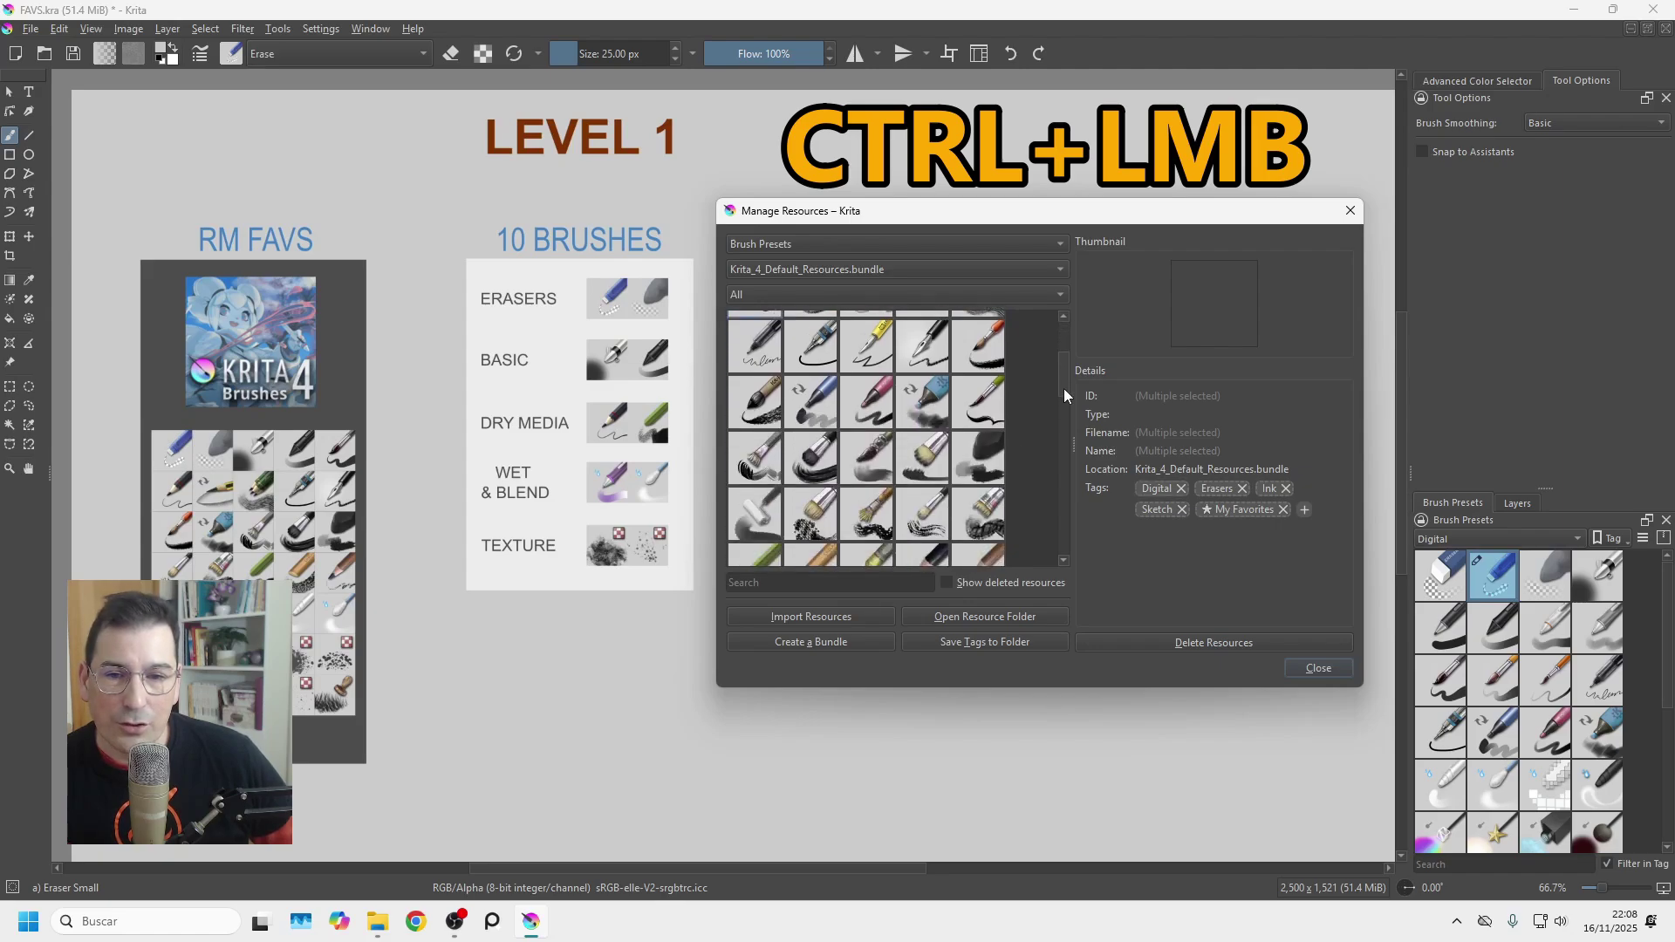
left_click(780, 493, "ctrl")
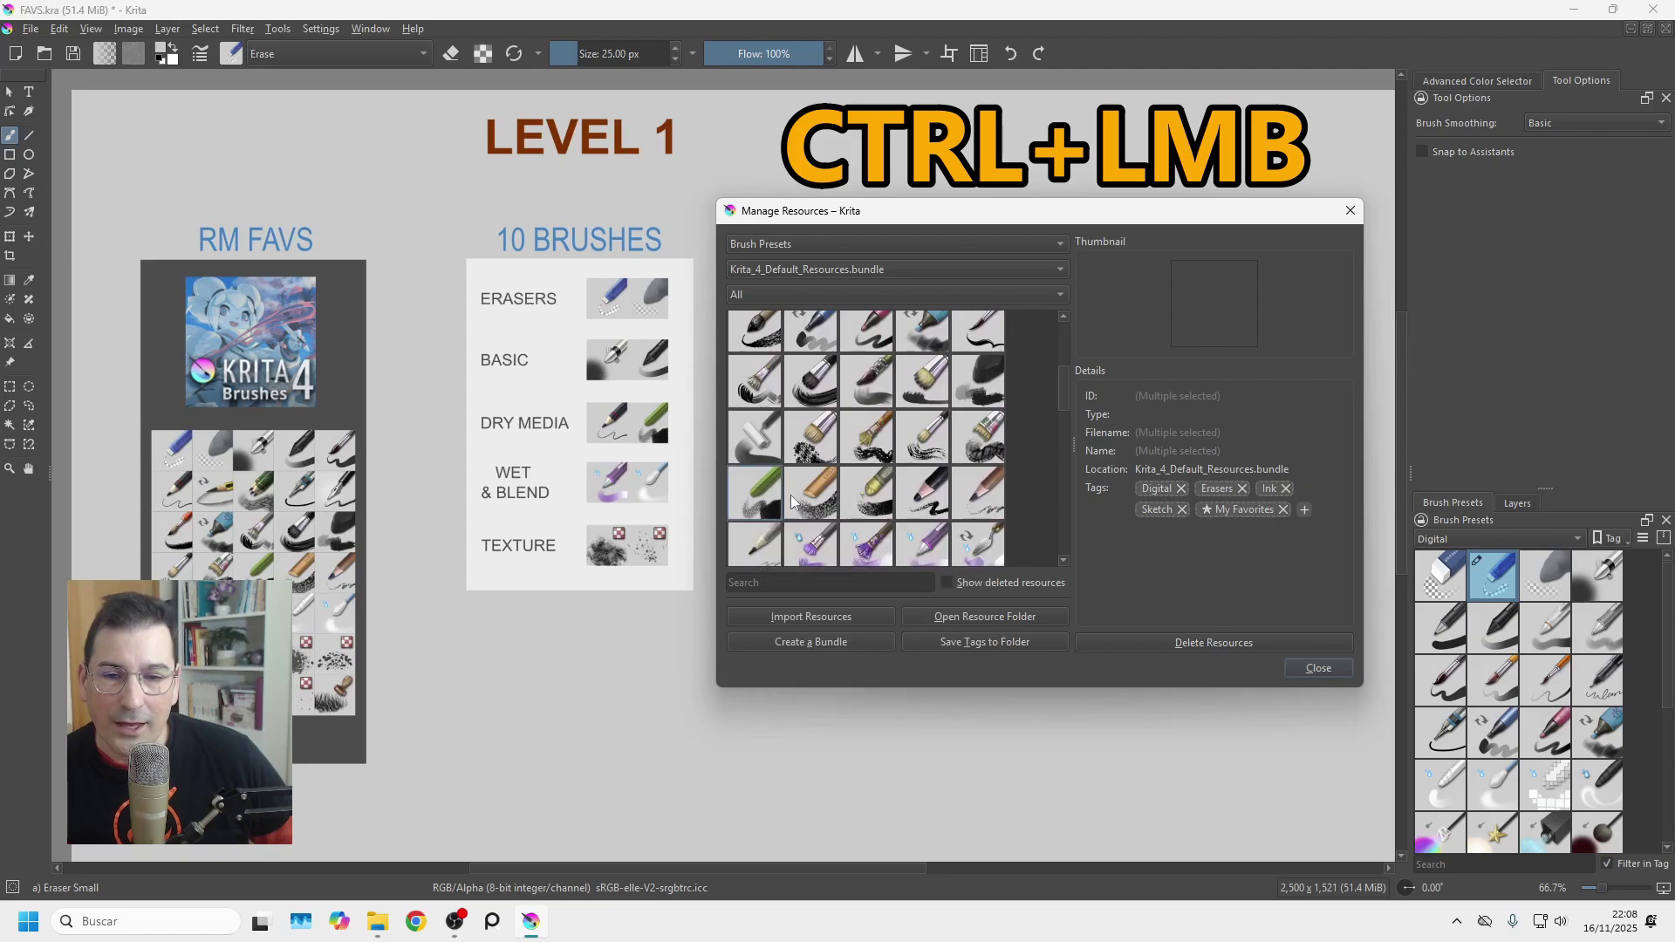
scroll(1064, 398, "down", 3)
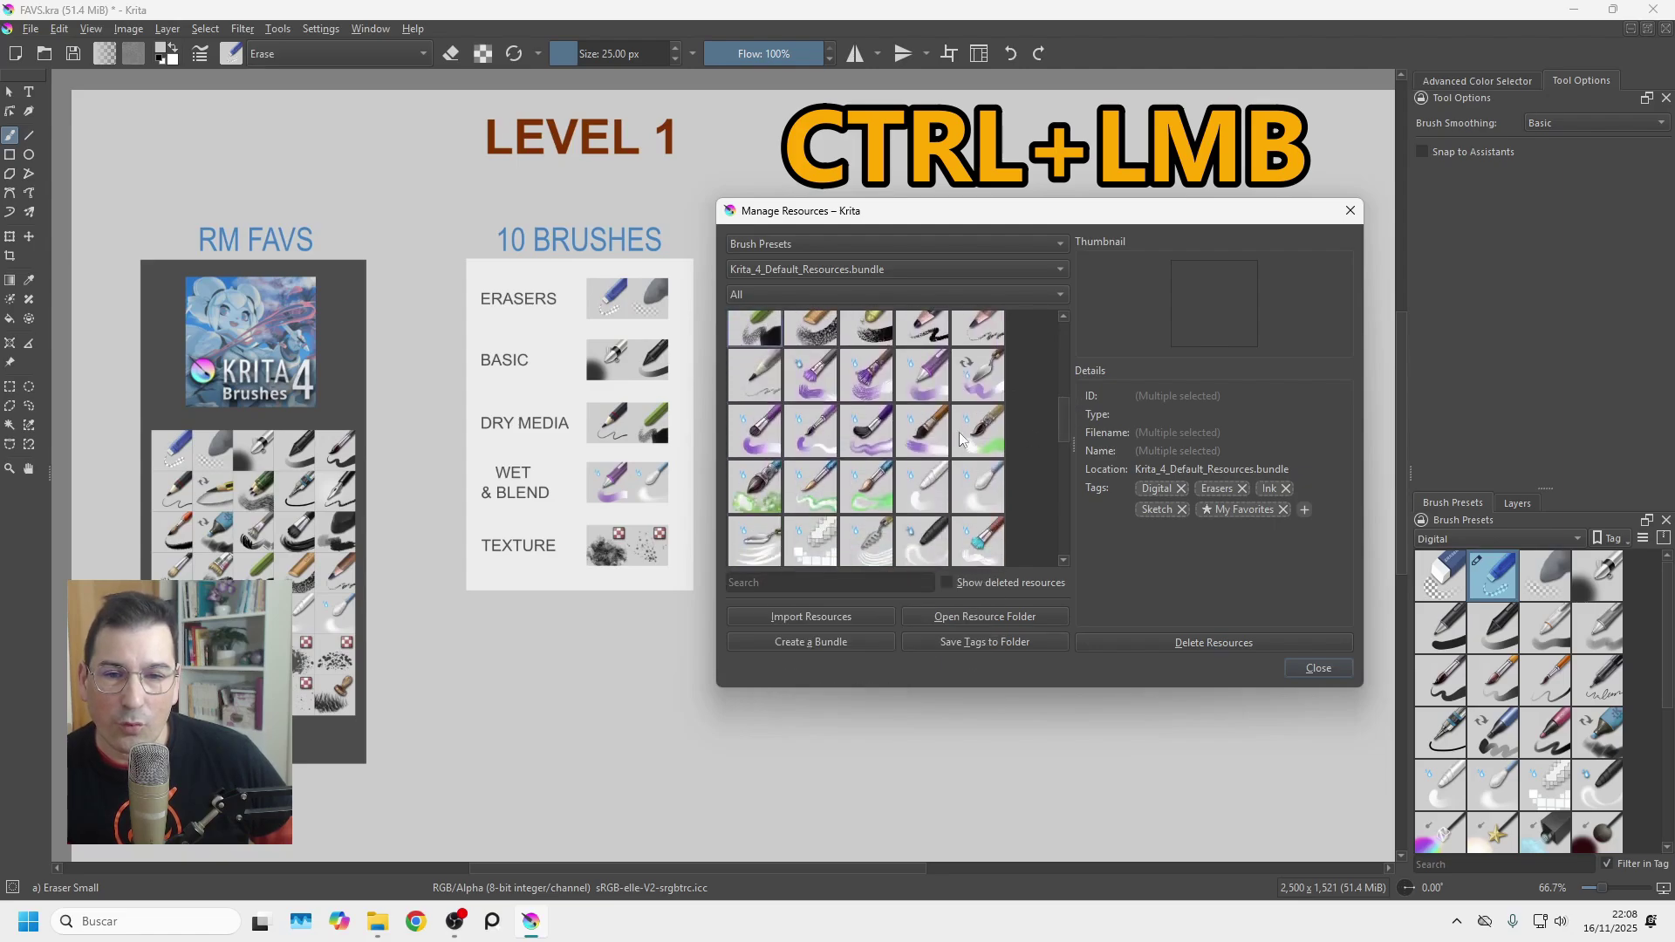
left_click(929, 389, "ctrl")
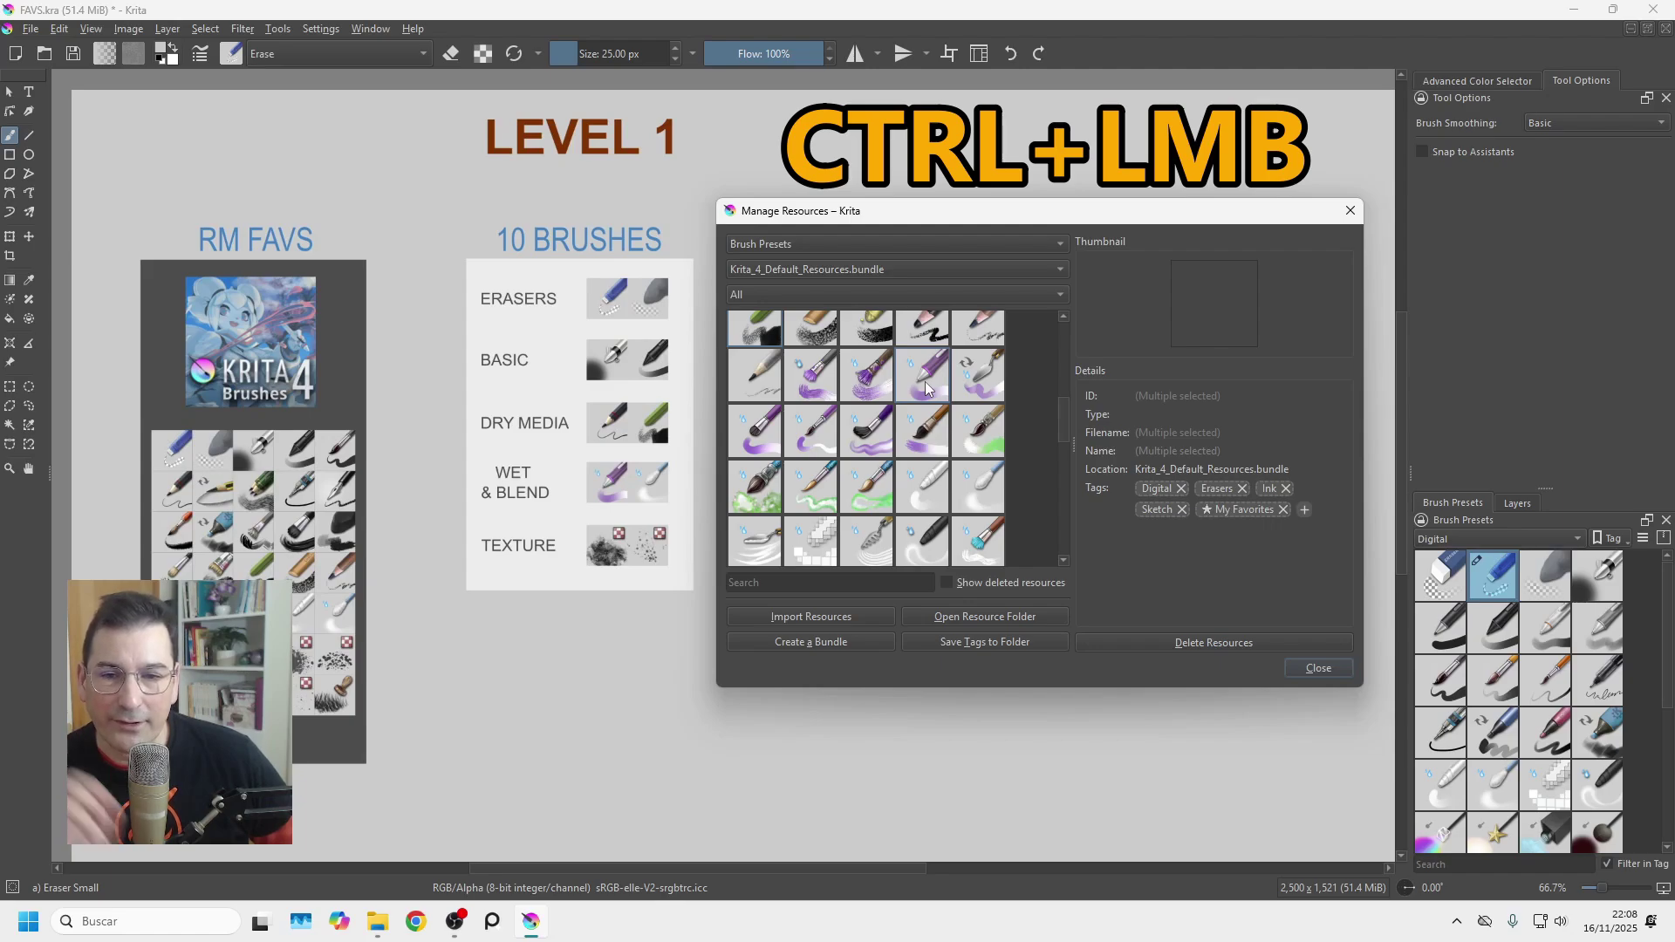
left_click(984, 494, "ctrl")
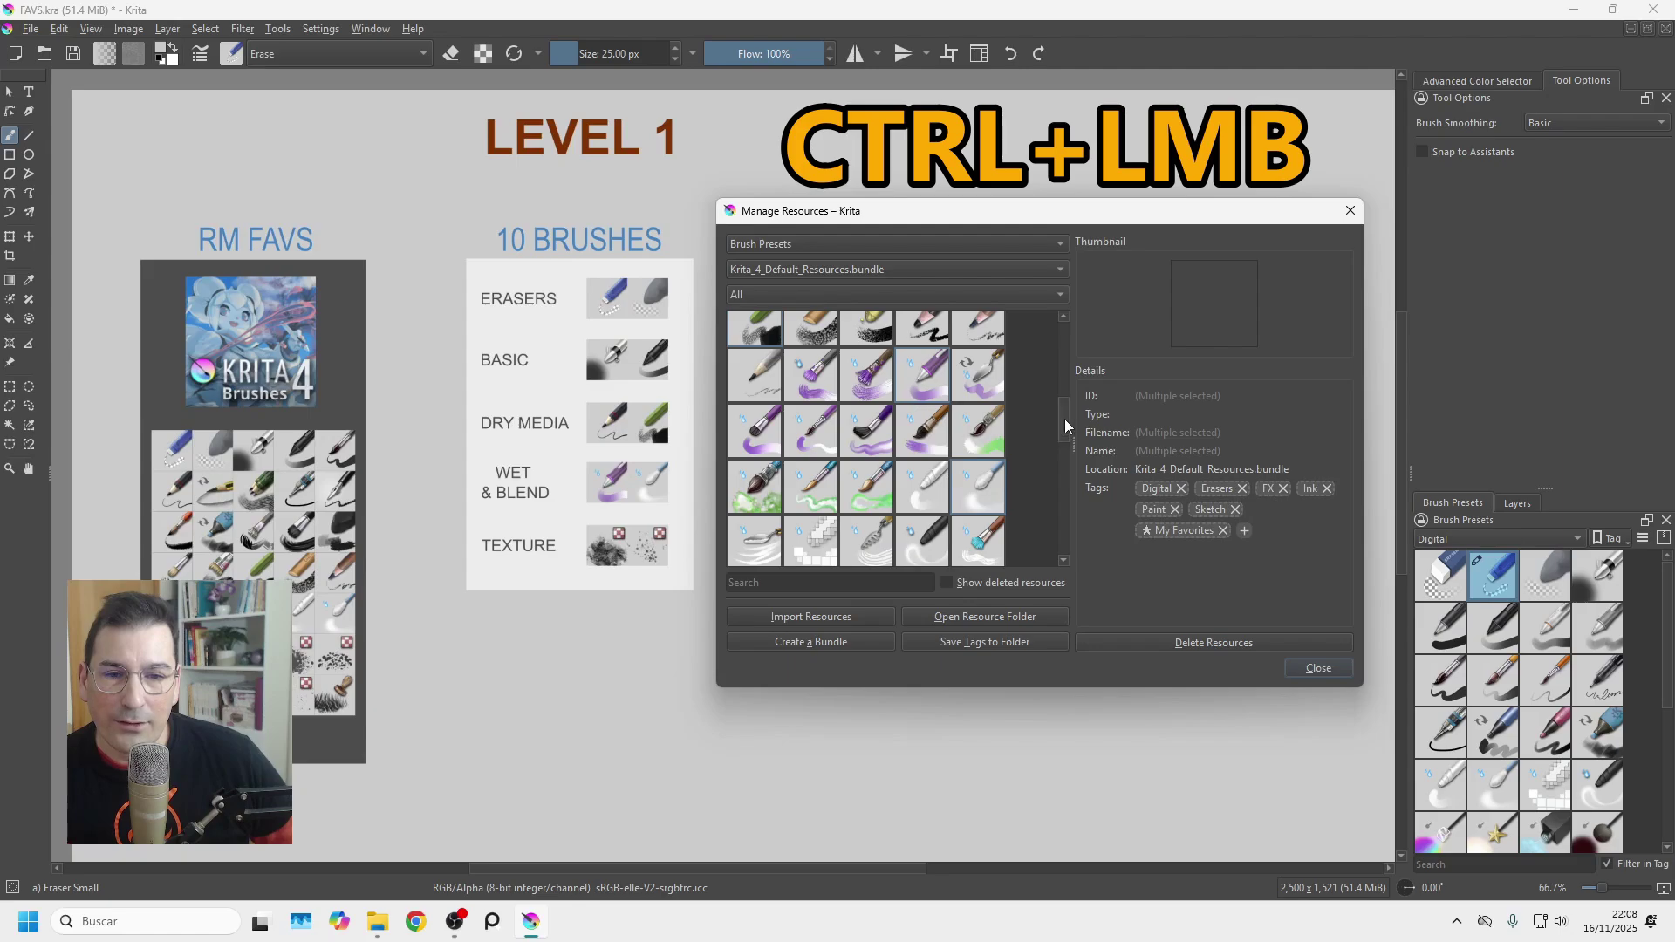
scroll(1066, 426, "down", 3)
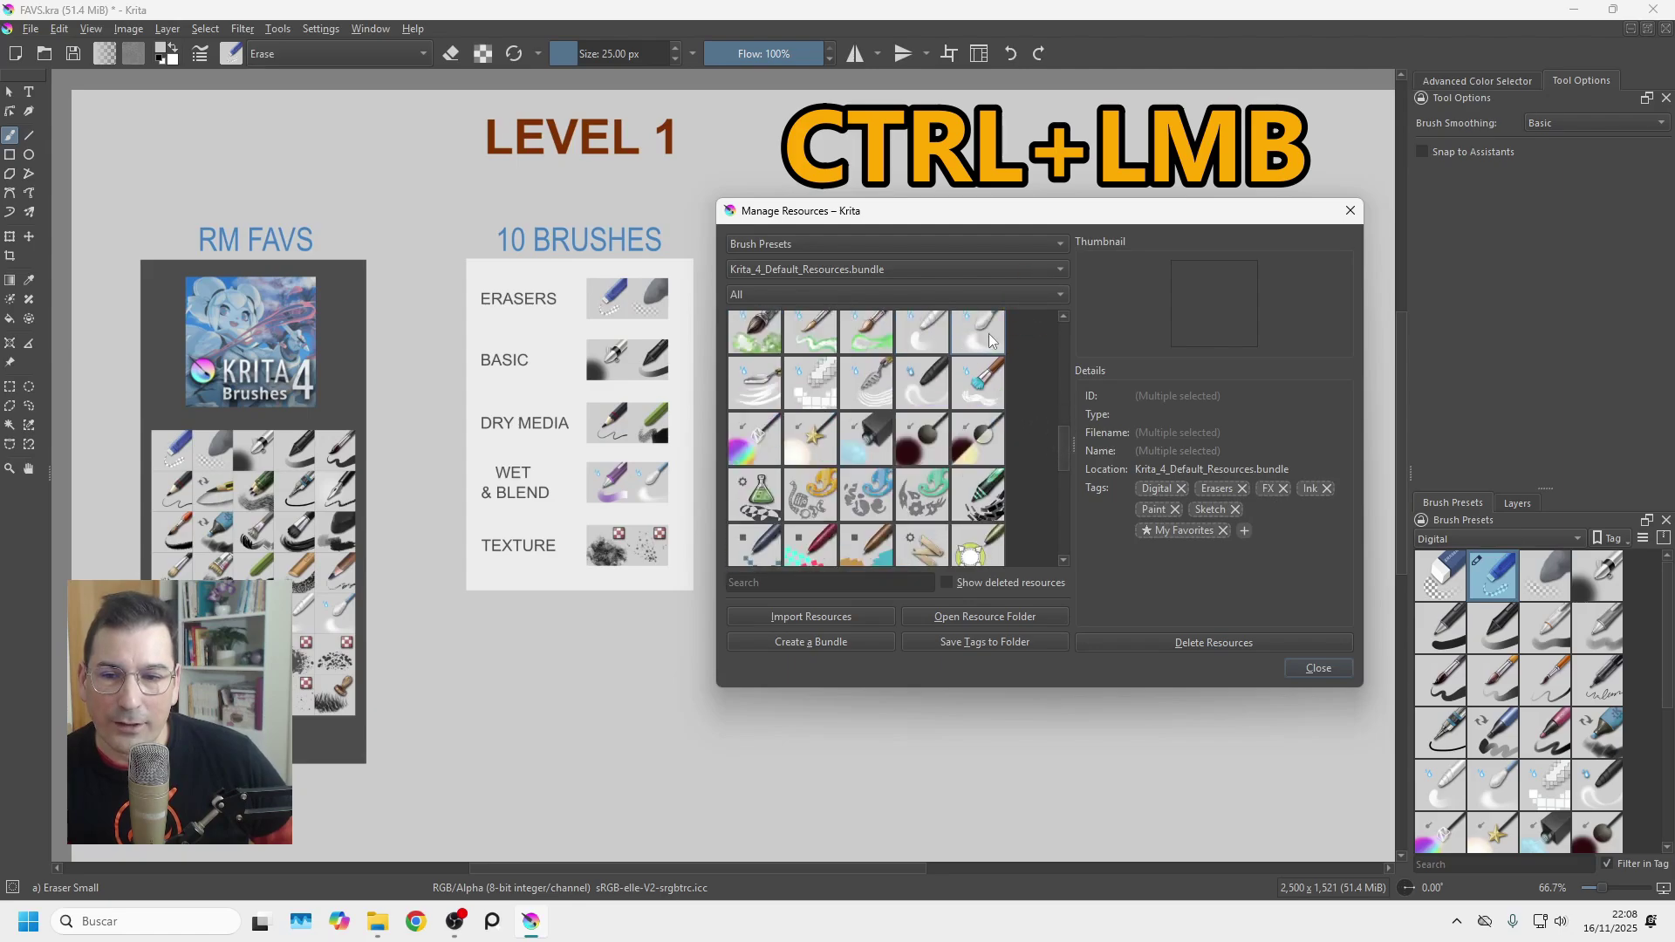
mouse_move(1064, 441)
left_mouse_down()
mouse_move(1067, 522)
mouse_move(1067, 496)
left_mouse_up()
left_click(979, 408, "ctrl")
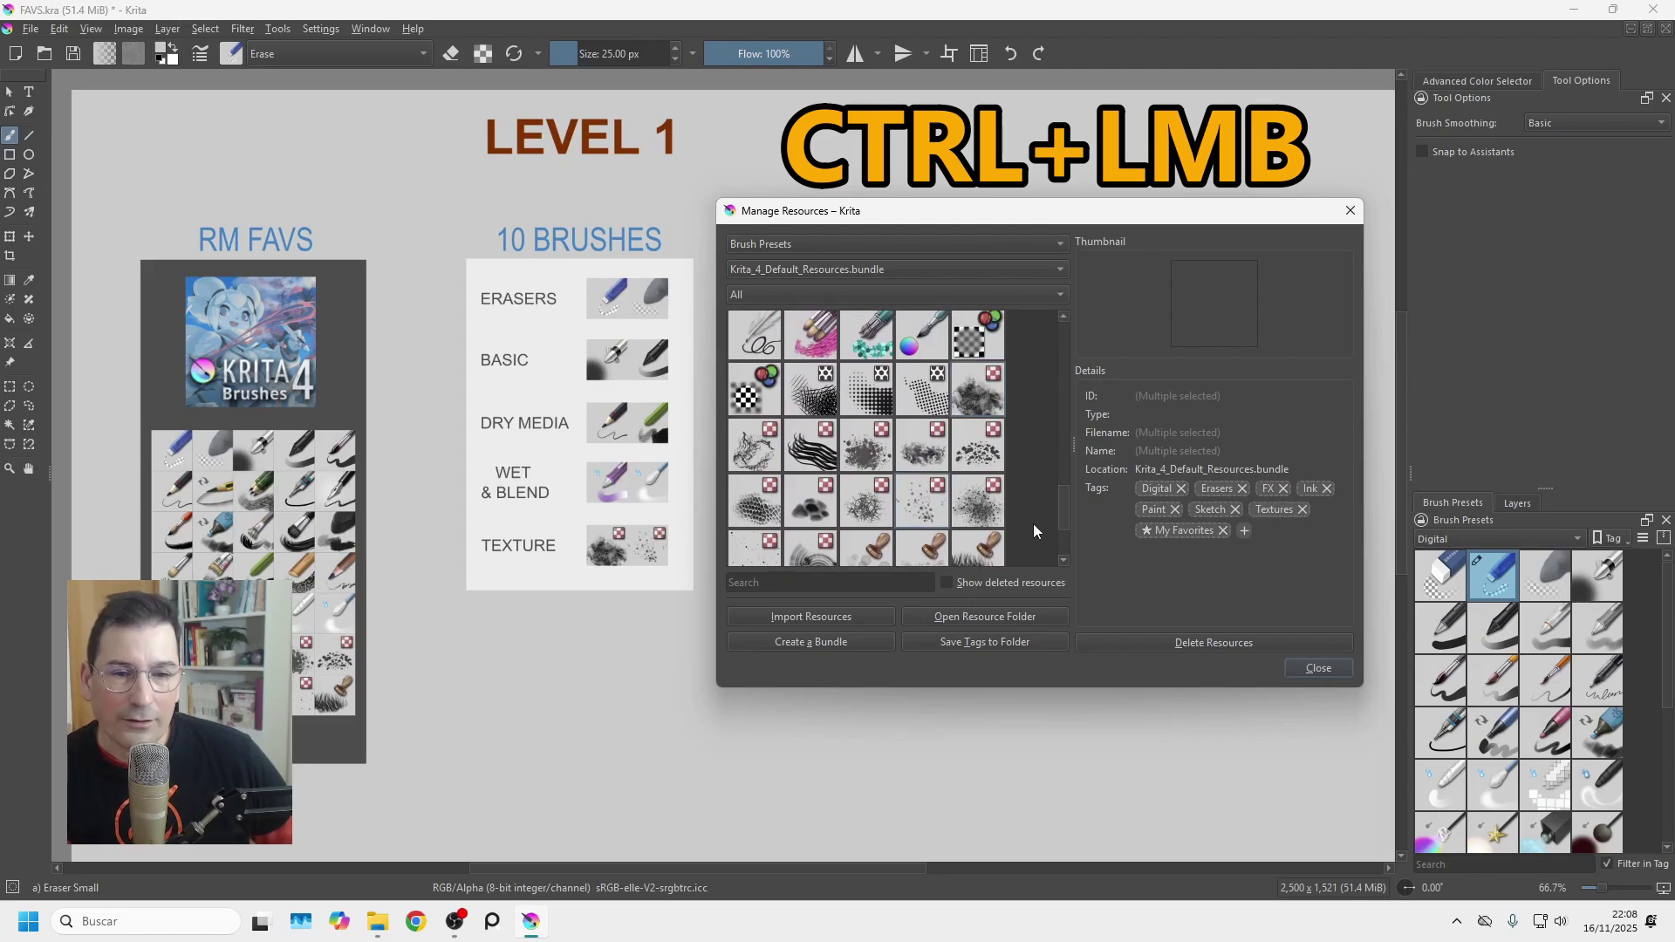
Create a new tag named Level 1 and assign it to all the selected brush presets.
left_click(1245, 531)
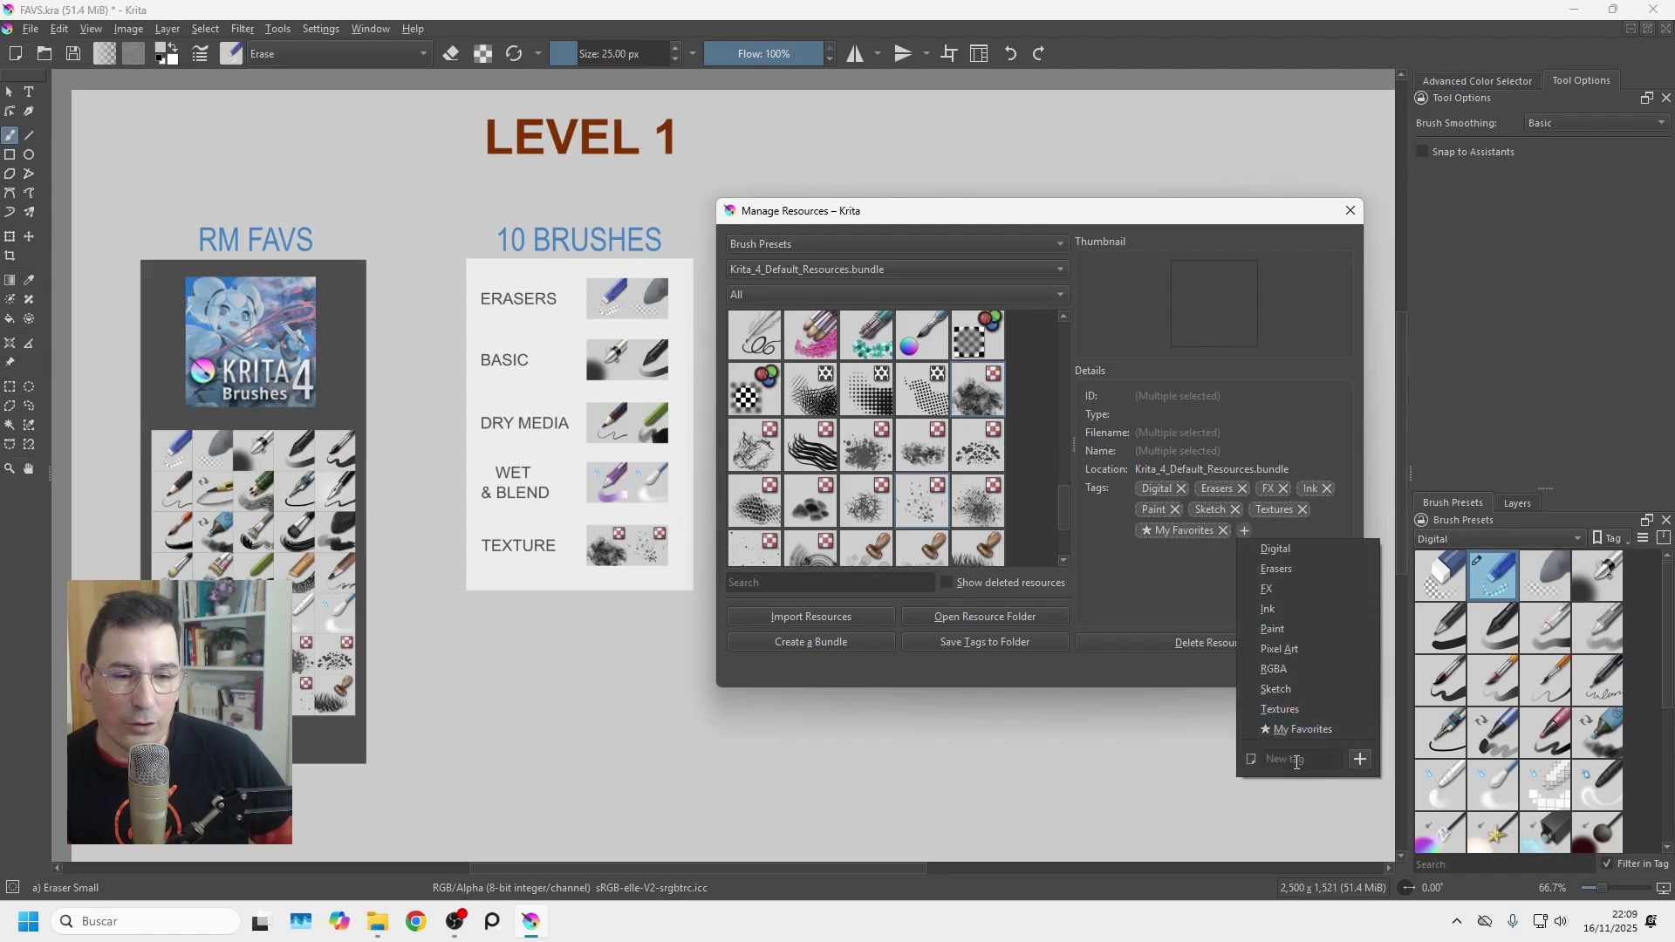
type("10 Favs")
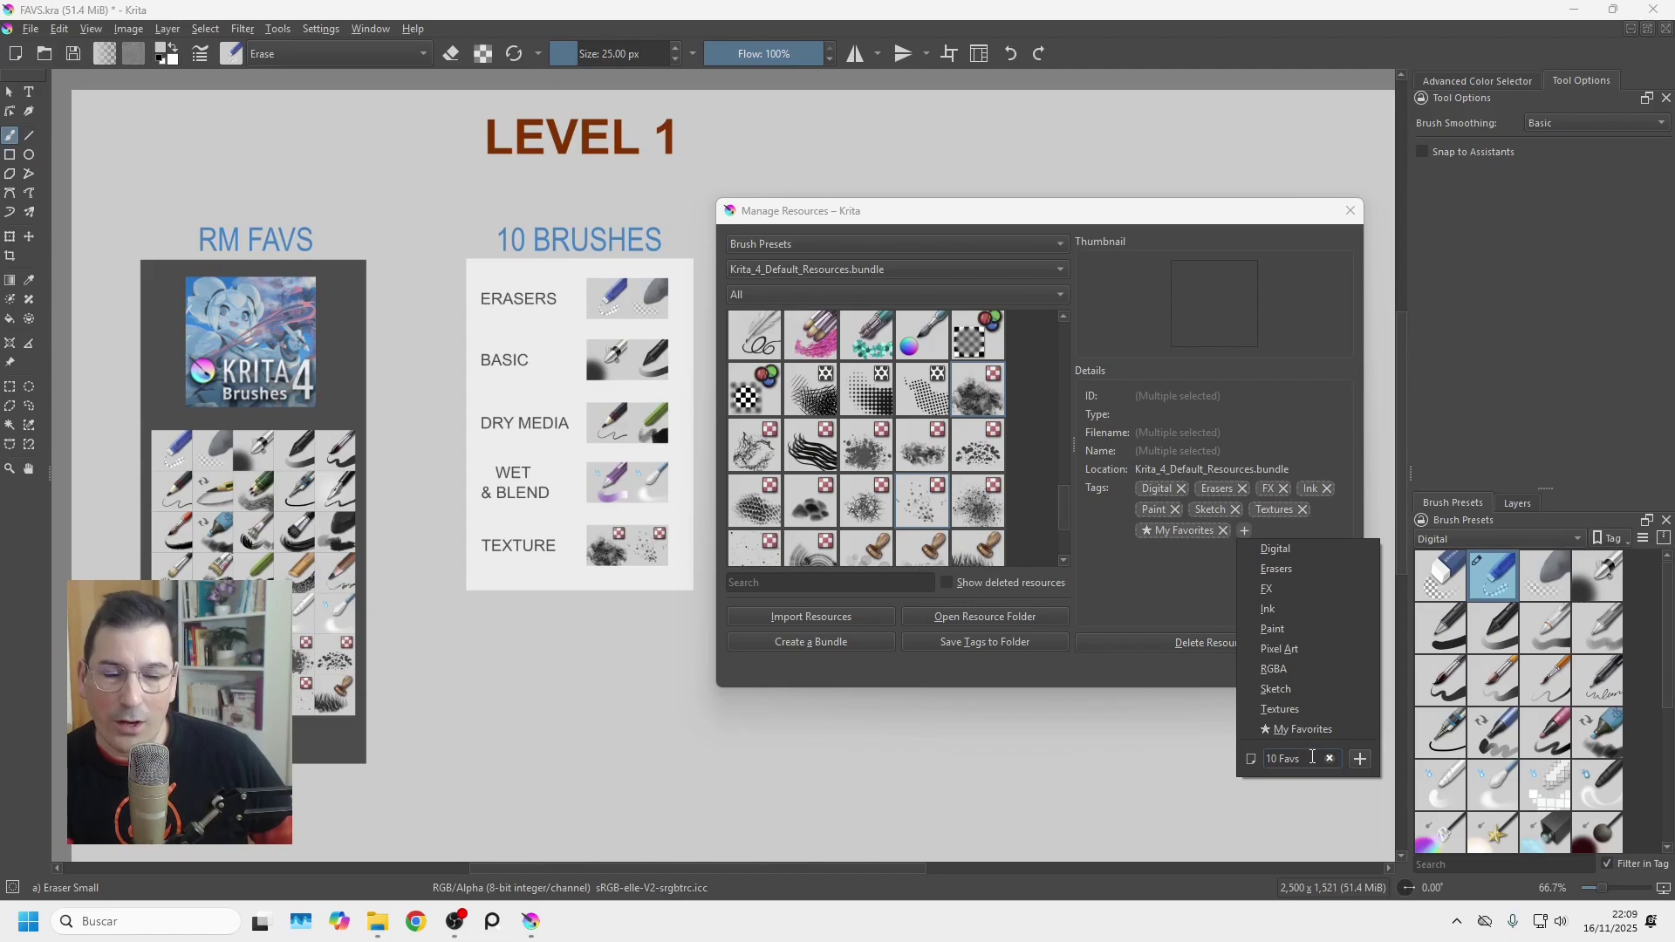
left_click_drag(1313, 759, 1242, 756)
type("Level ")
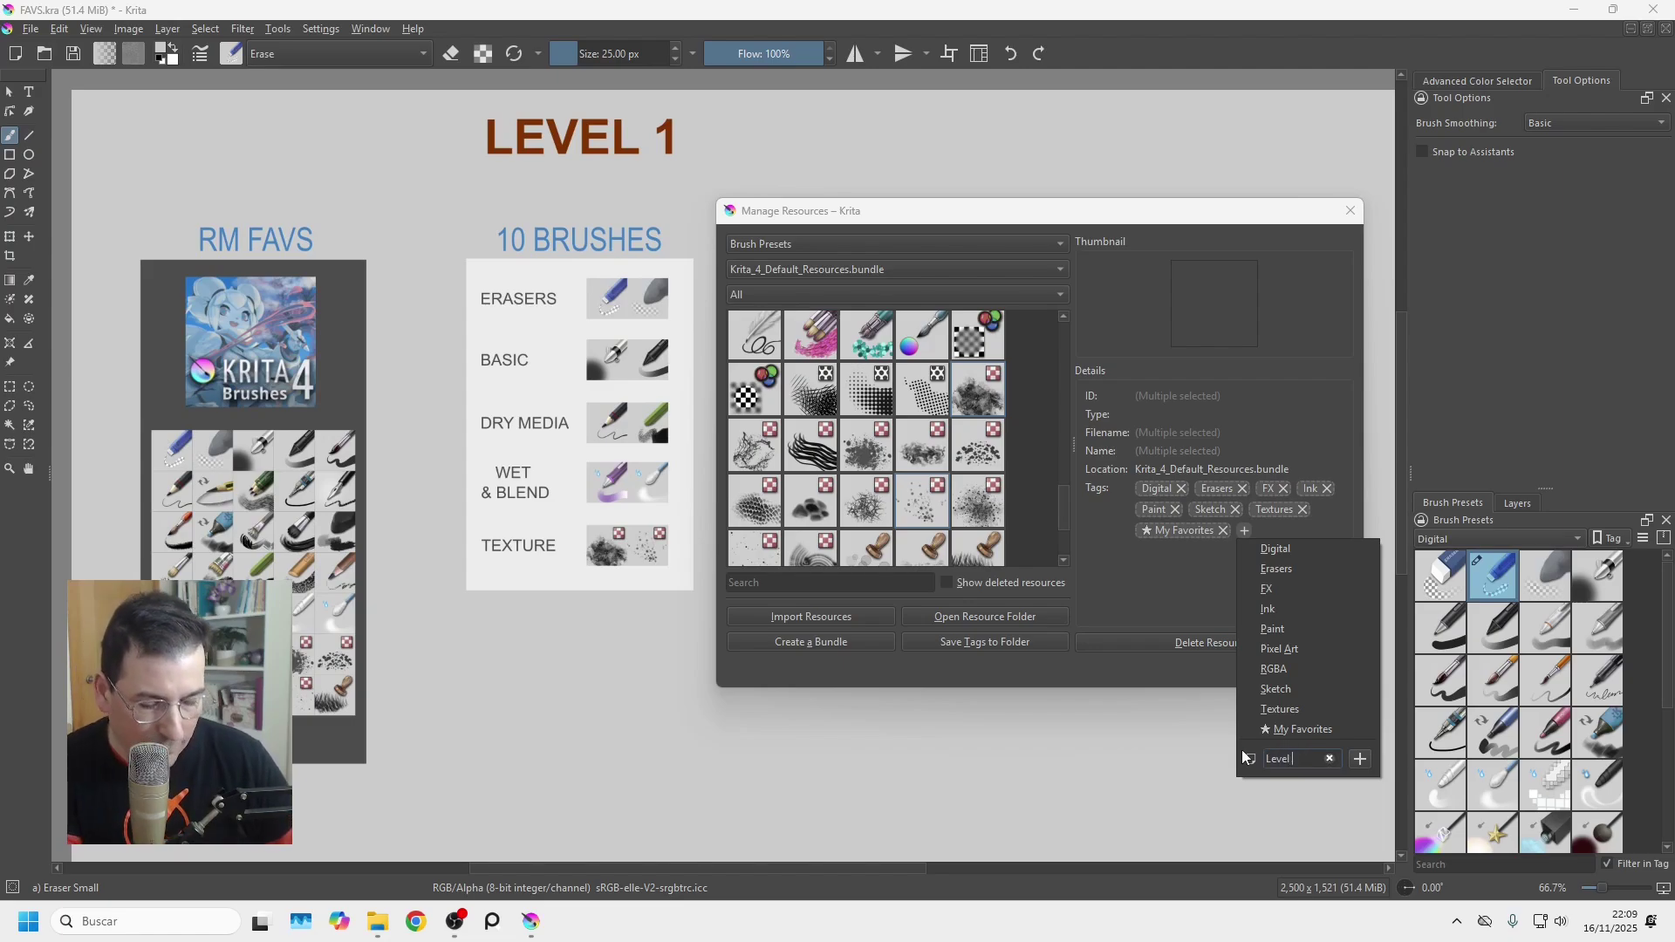
type("1")
left_click(1361, 760)
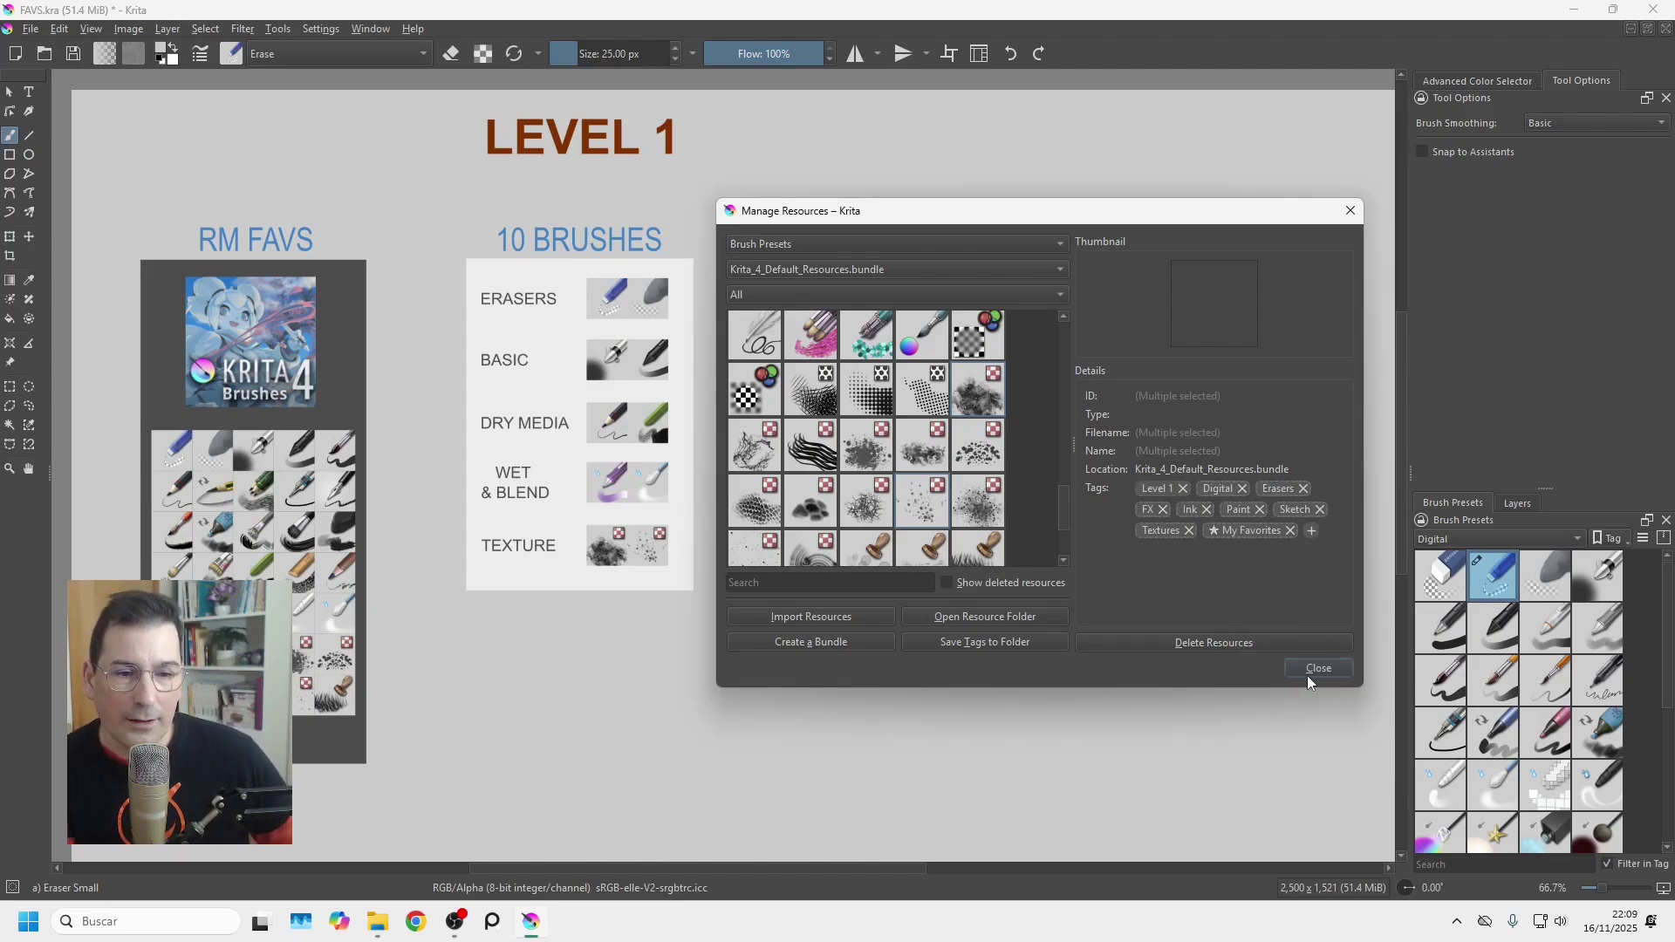
Close the resource manager and filter the docked brush presets by the Level 1 tag.
left_click(1310, 674)
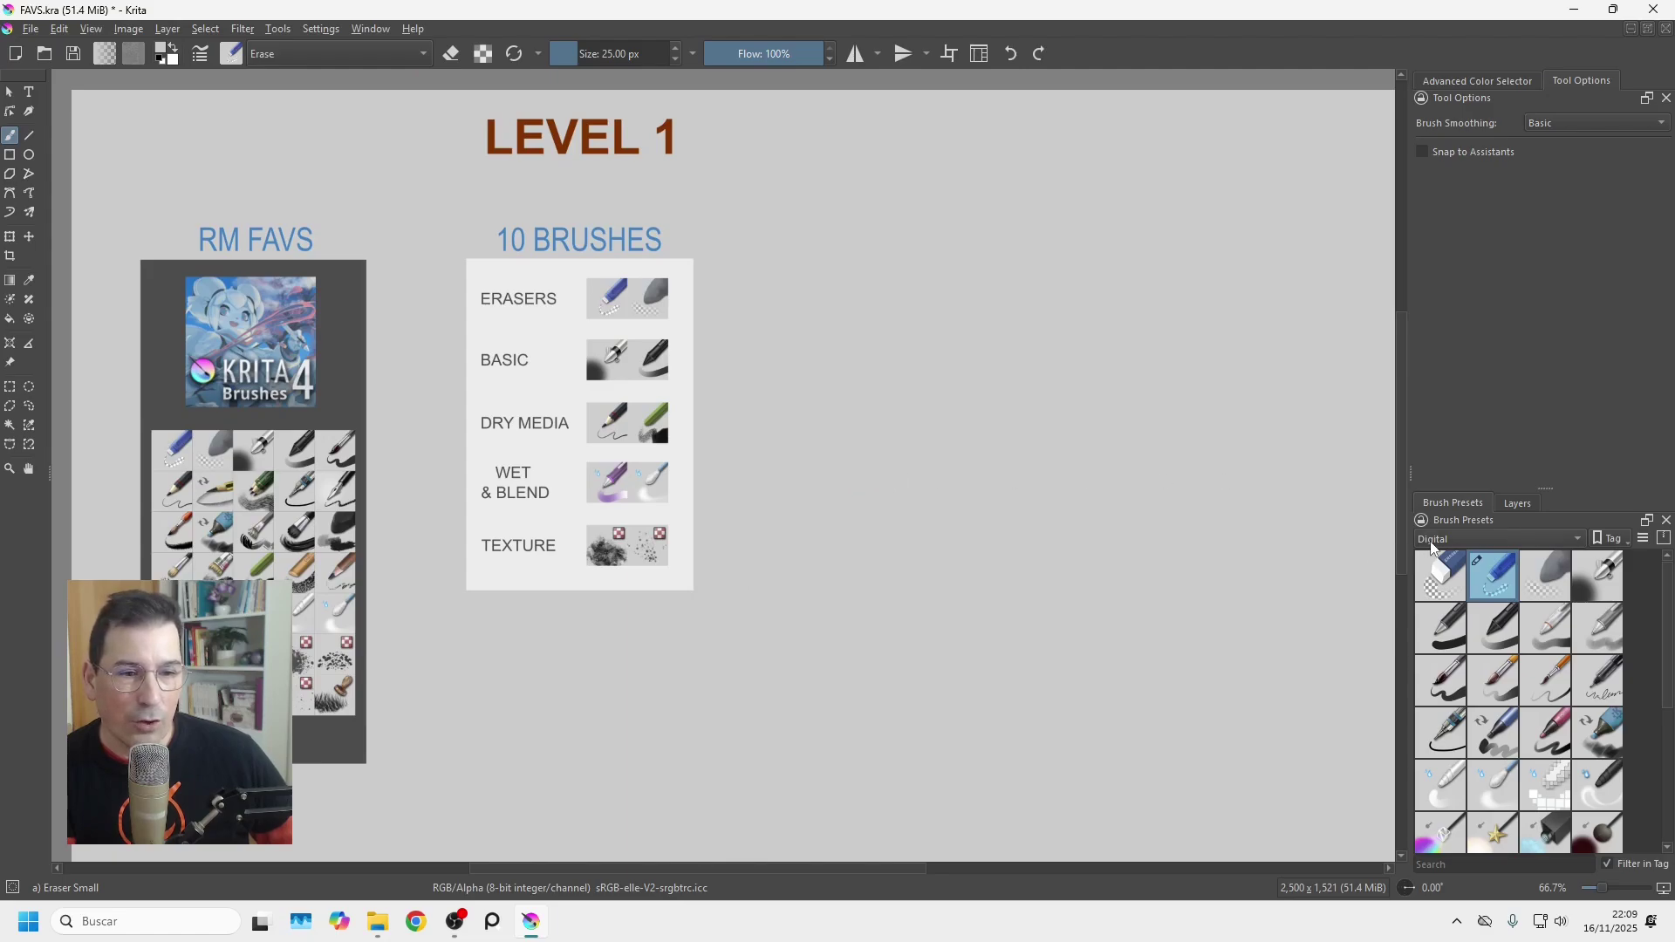
left_click(1437, 541)
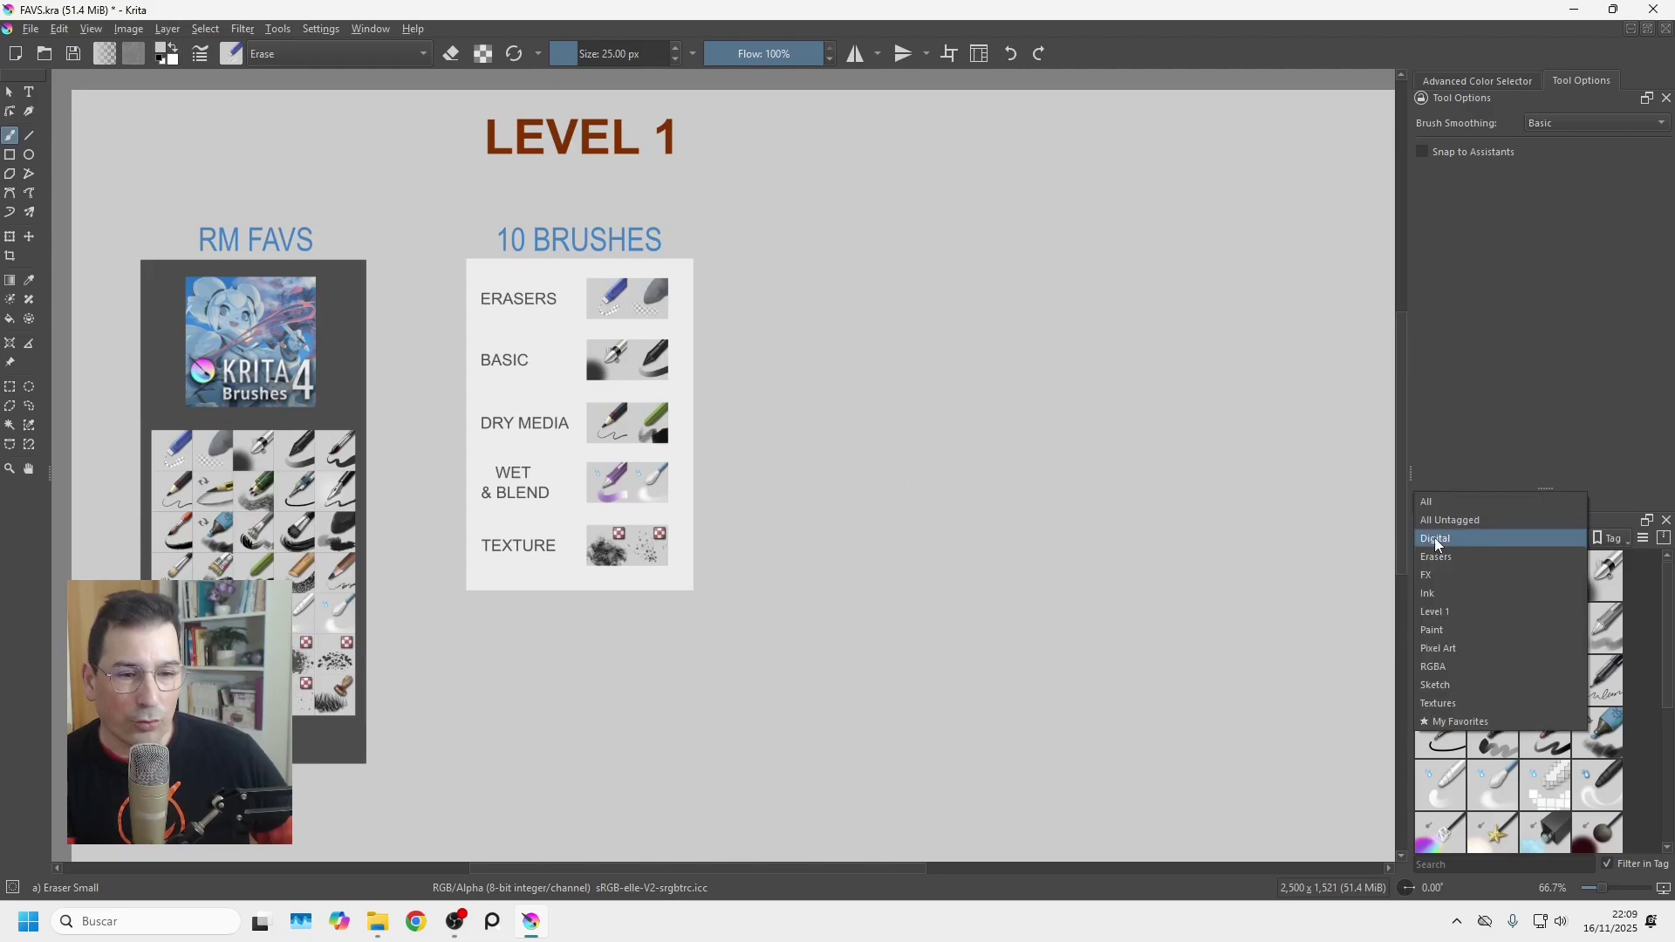
left_click(1438, 612)
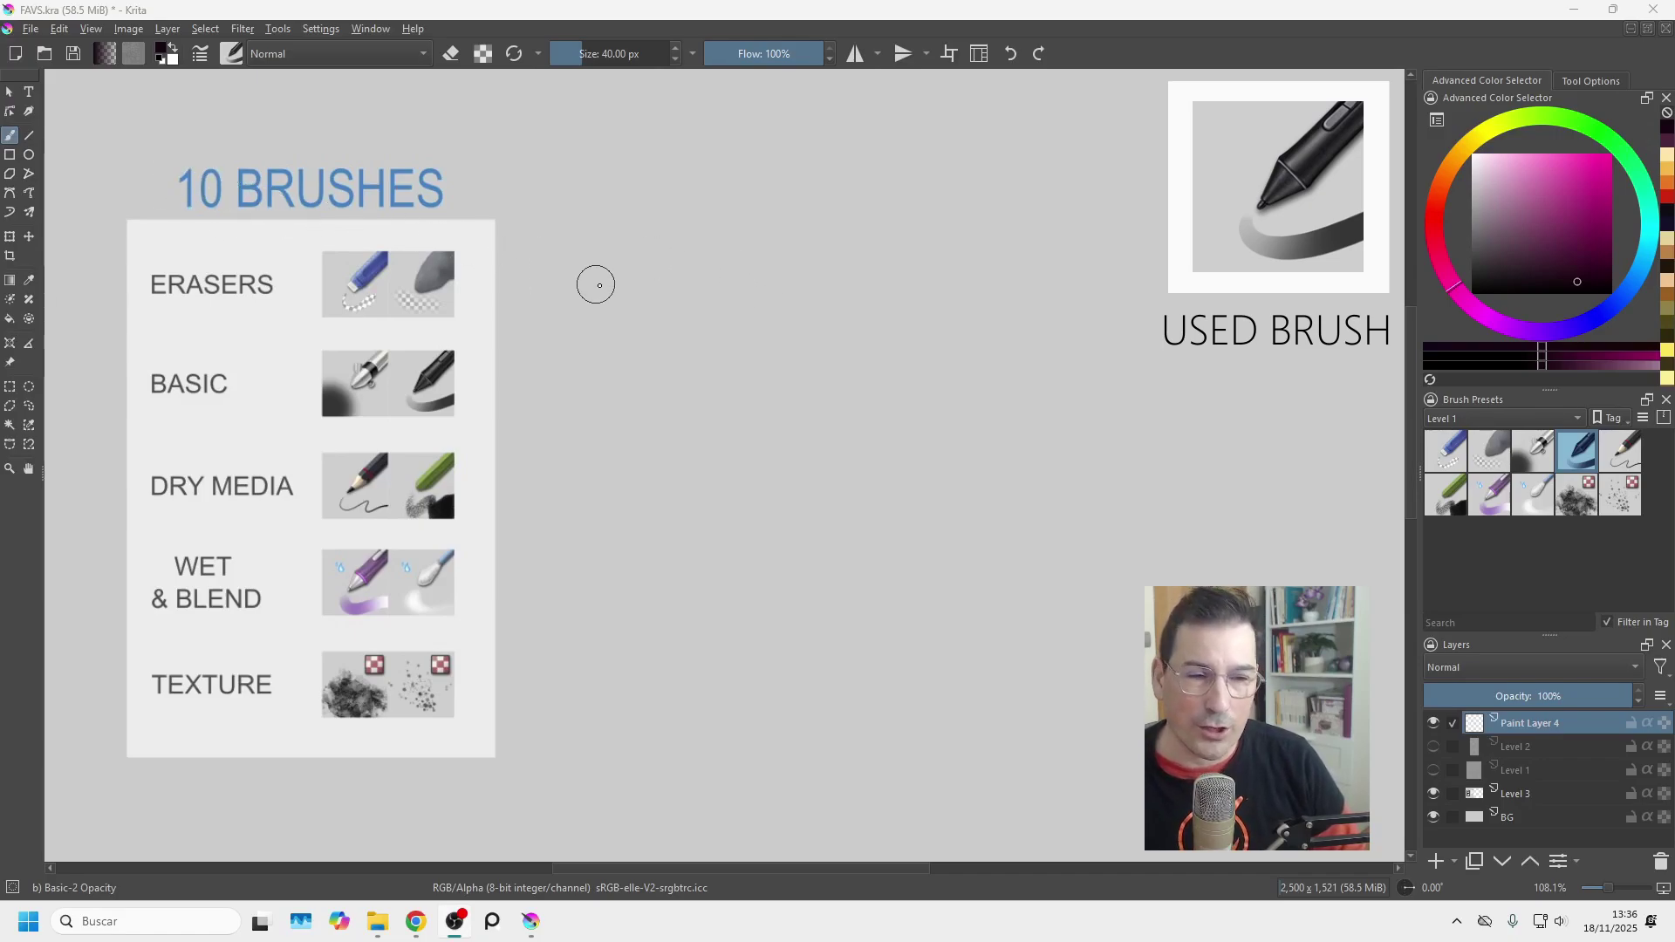
Paint a wide dark block of overlapping strokes beside the chart with the Basic-2 Opacity brush at 40 px.
mouse_move(669, 244)
left_mouse_down()
mouse_move(804, 364)
mouse_move(698, 277)
mouse_move(758, 384)
mouse_move(846, 244)
mouse_move(929, 384)
mouse_move(970, 239)
mouse_move(1017, 371)
left_mouse_up()
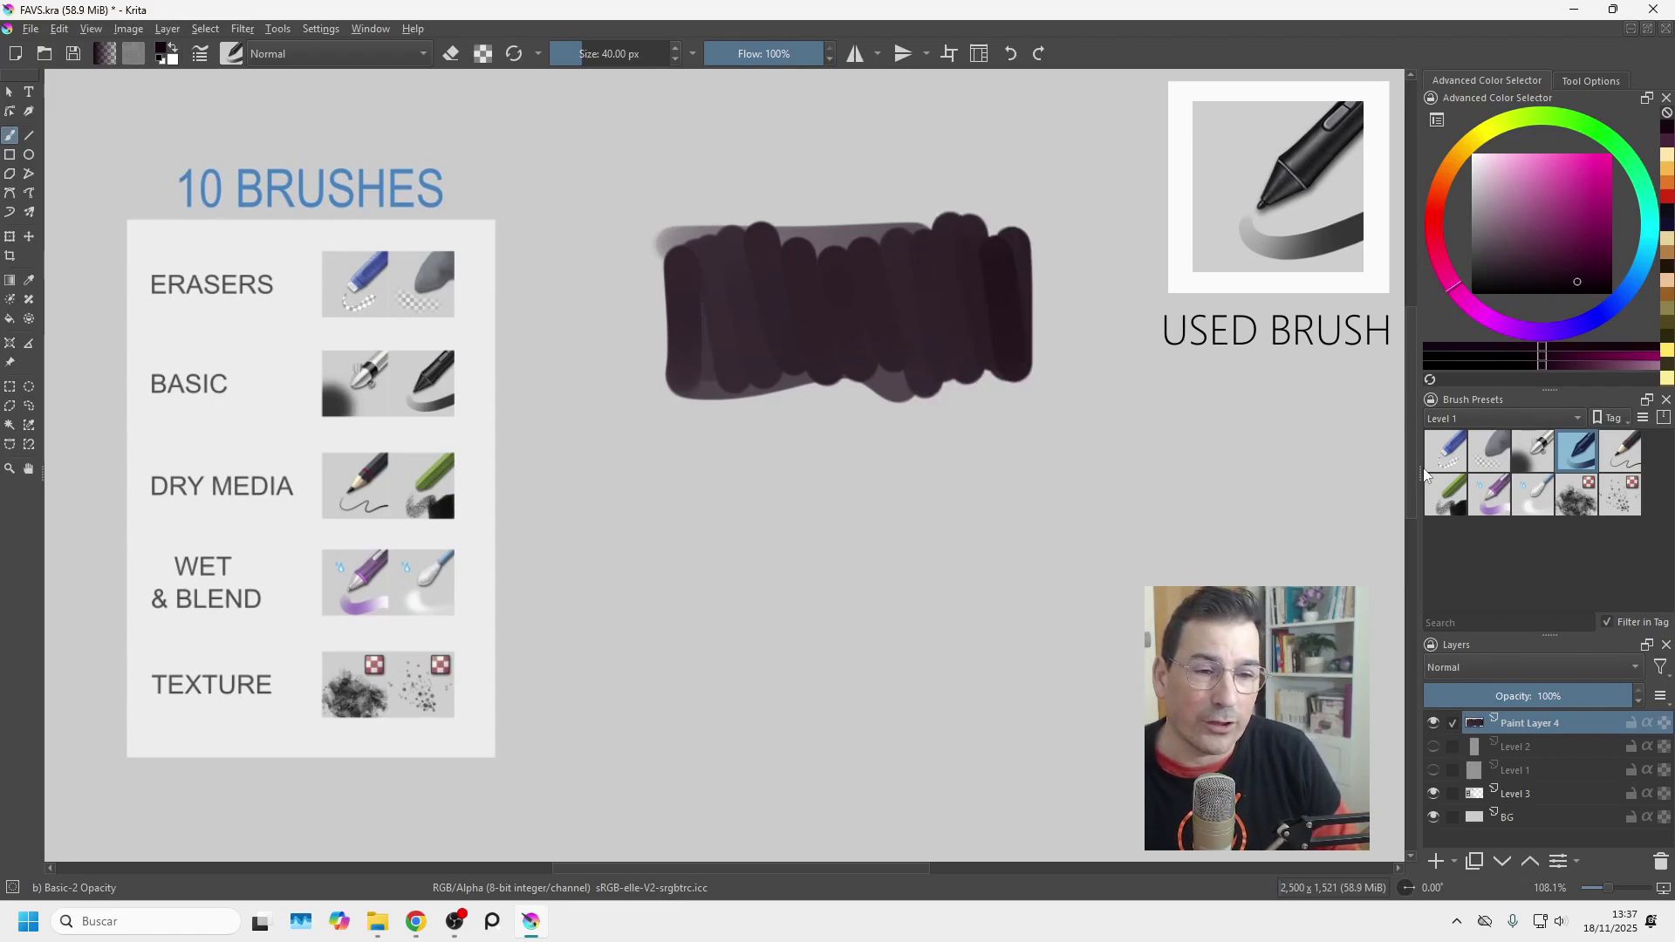
Try erasing strips of the painted block with Basic-2 Opacity in eraser mode, and undo the erasing strokes.
key("e")
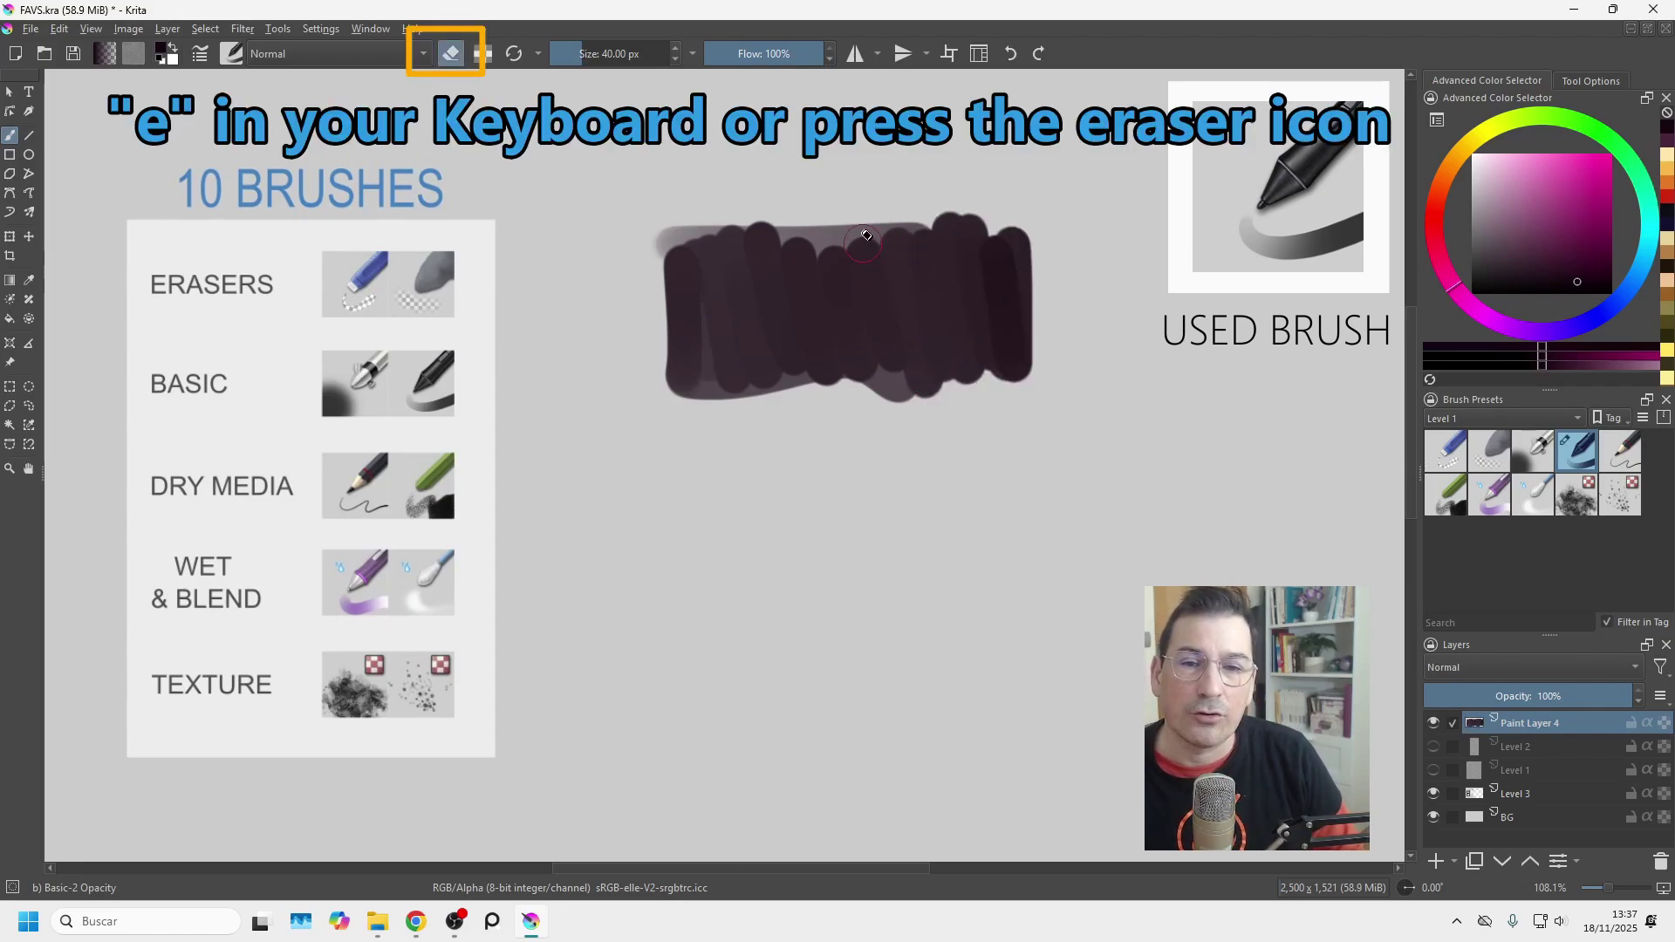
left_click_drag(867, 216, 868, 384)
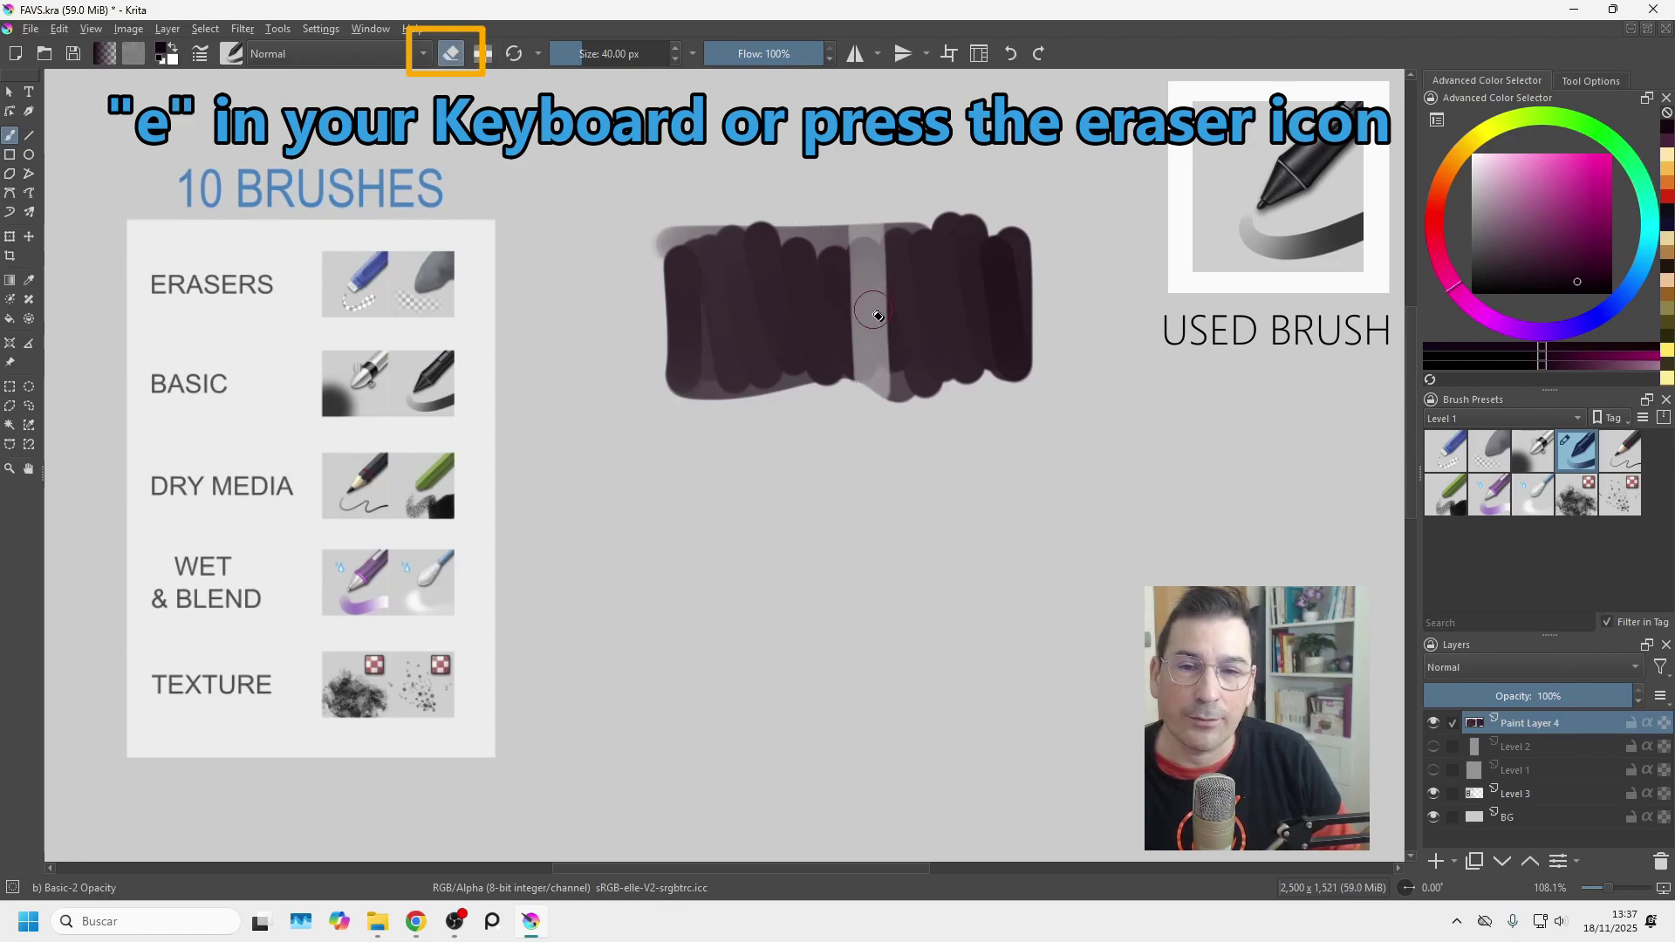
mouse_move(870, 310)
left_mouse_down()
mouse_move(869, 384)
mouse_move(866, 236)
mouse_move(873, 281)
mouse_move(857, 222)
mouse_move(845, 284)
mouse_move(795, 262)
left_mouse_up()
key("ctrl+z")
key("ctrl+z")
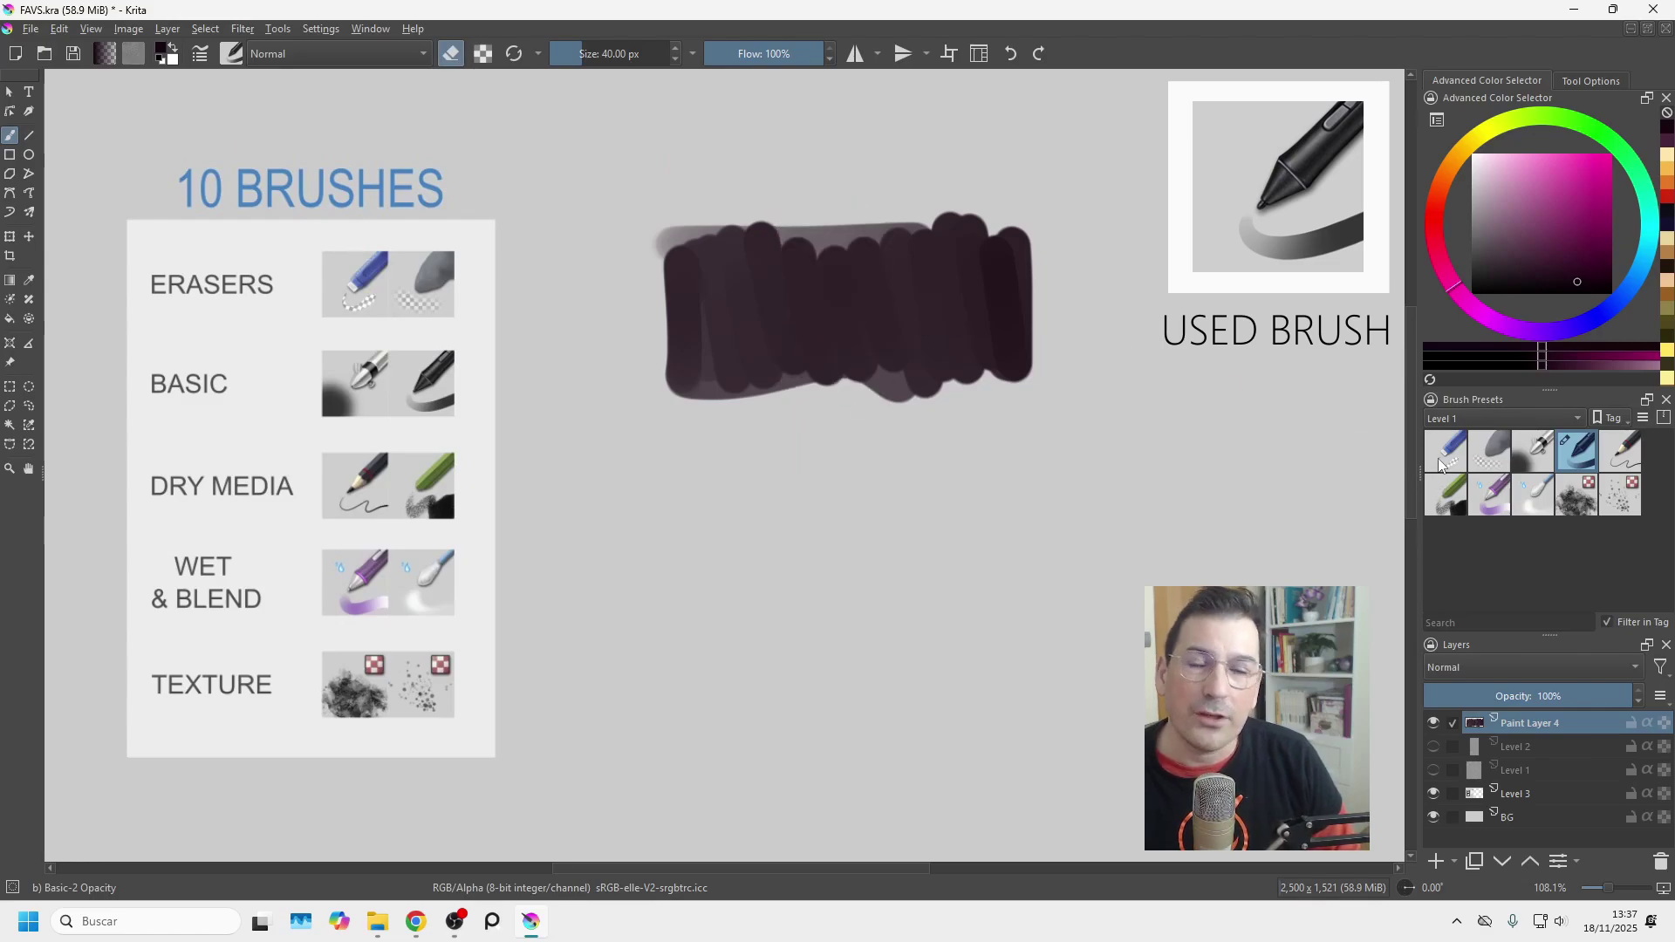
Erase parts of the dark block with Eraser Small at 25 px and with Eraser Soft.
left_click(1448, 457)
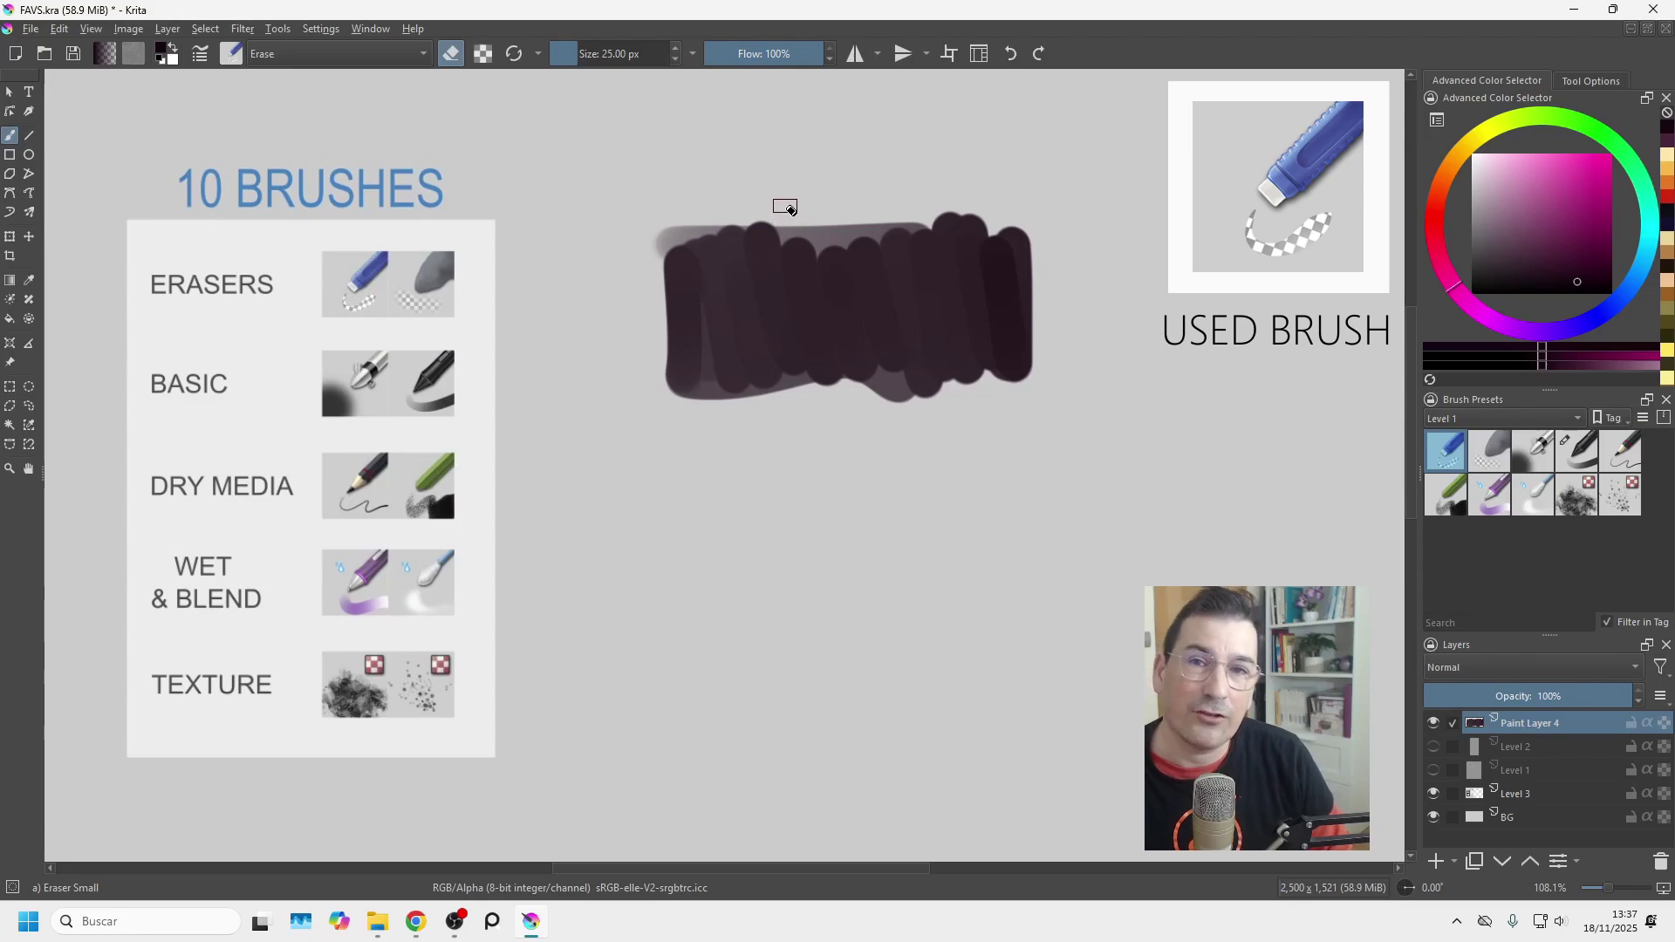
mouse_move(807, 212)
left_mouse_down()
mouse_move(818, 428)
mouse_move(817, 193)
mouse_move(809, 422)
mouse_move(806, 205)
mouse_move(805, 420)
mouse_move(798, 204)
mouse_move(790, 307)
mouse_move(797, 285)
mouse_move(776, 294)
mouse_move(794, 343)
mouse_move(788, 289)
mouse_move(789, 330)
mouse_move(773, 300)
mouse_move(750, 307)
mouse_move(748, 264)
mouse_move(680, 246)
mouse_move(685, 365)
mouse_move(668, 290)
mouse_move(676, 349)
left_mouse_up()
left_click(1491, 454)
mouse_move(901, 200)
left_mouse_down()
mouse_move(902, 386)
mouse_move(898, 209)
mouse_move(890, 391)
mouse_move(881, 199)
mouse_move(891, 393)
mouse_move(900, 233)
mouse_move(891, 383)
mouse_move(886, 234)
mouse_move(880, 417)
mouse_move(870, 232)
mouse_move(870, 398)
mouse_move(859, 302)
mouse_move(893, 233)
mouse_move(900, 406)
mouse_move(892, 209)
mouse_move(886, 340)
left_mouse_up()
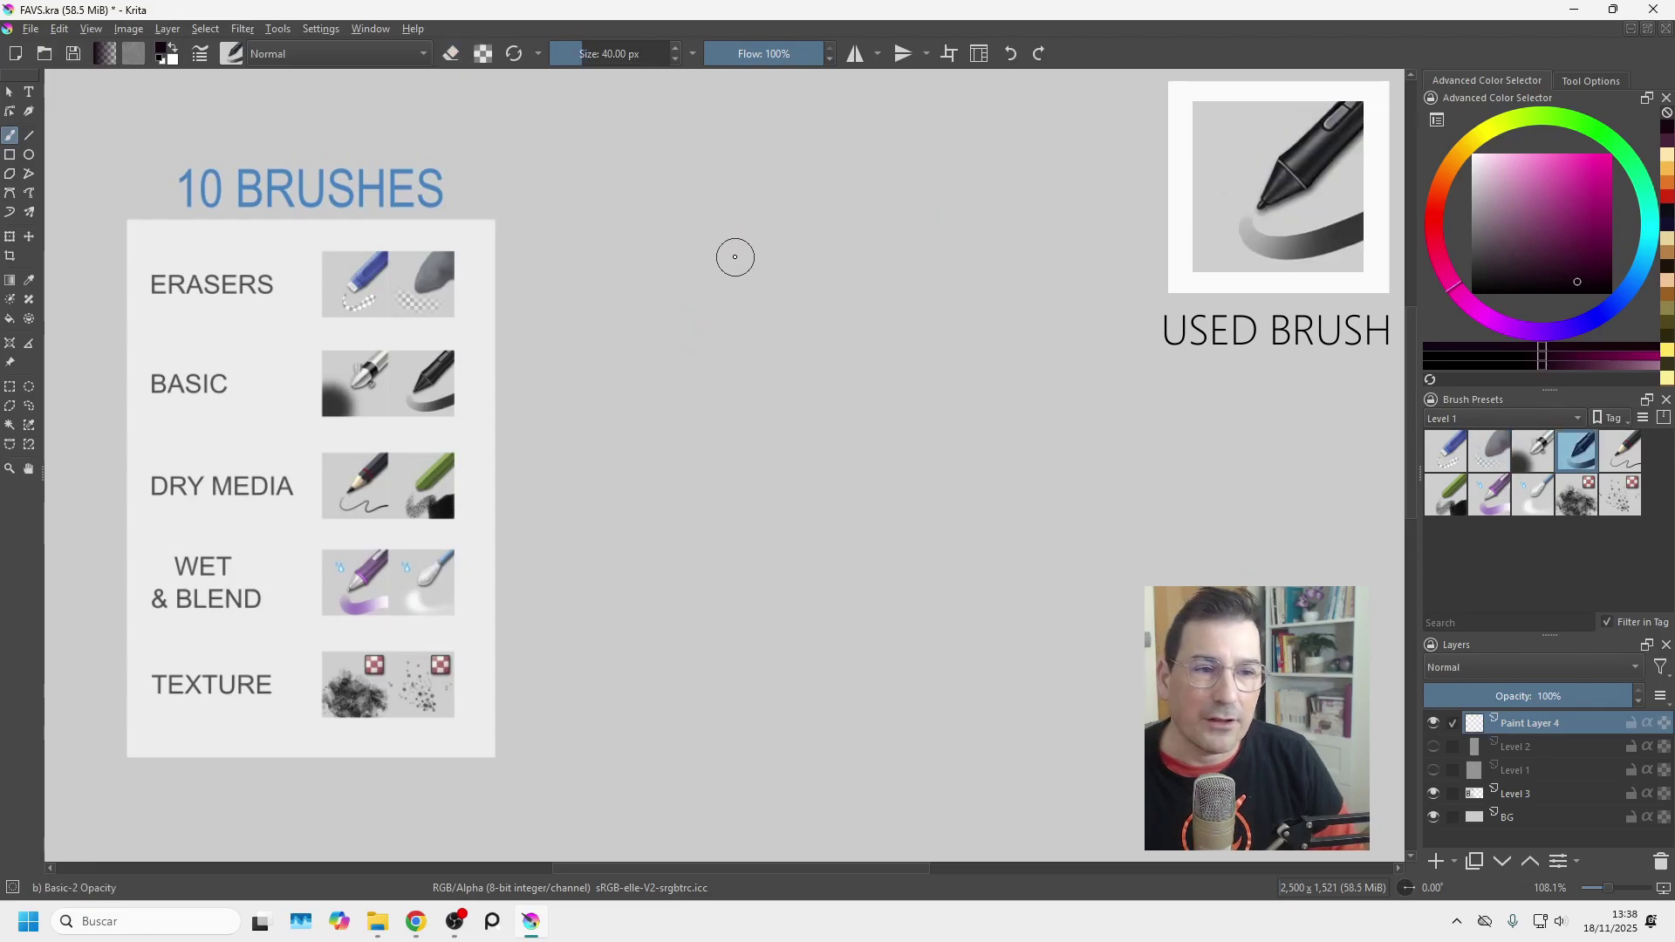
Paint stacked dark blocks with overlapping Basic-2 Opacity strokes at 40 px, plus a lighter square beside them.
mouse_move(689, 250)
left_mouse_down()
mouse_move(1002, 259)
mouse_move(1019, 390)
mouse_move(751, 405)
mouse_move(687, 261)
mouse_move(863, 257)
mouse_move(1017, 318)
mouse_move(1003, 277)
mouse_move(982, 308)
mouse_move(1016, 293)
mouse_move(966, 392)
mouse_move(718, 368)
mouse_move(739, 256)
mouse_move(720, 254)
mouse_move(1017, 247)
mouse_move(1013, 352)
mouse_move(963, 340)
mouse_move(902, 268)
mouse_move(818, 382)
mouse_move(779, 369)
mouse_move(737, 259)
left_mouse_up()
key("ctrl+z")
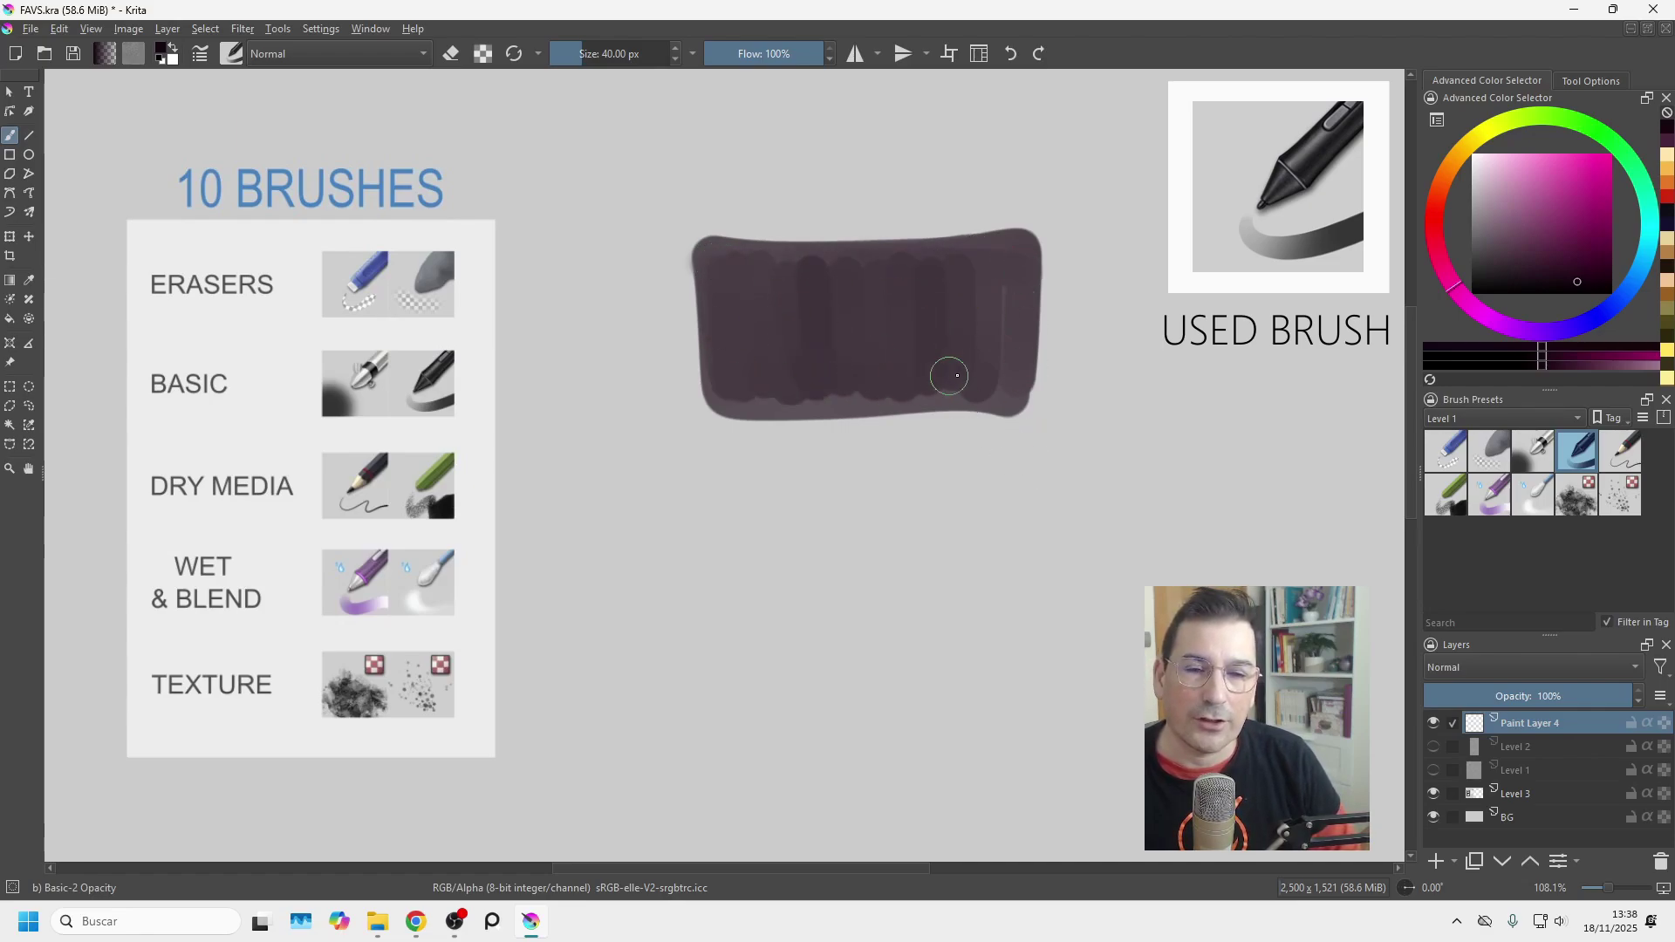
mouse_move(958, 375)
left_mouse_down()
mouse_move(786, 378)
mouse_move(741, 396)
mouse_move(877, 433)
mouse_move(872, 476)
mouse_move(746, 475)
mouse_move(946, 567)
mouse_move(881, 594)
mouse_move(797, 480)
mouse_move(767, 486)
left_mouse_up()
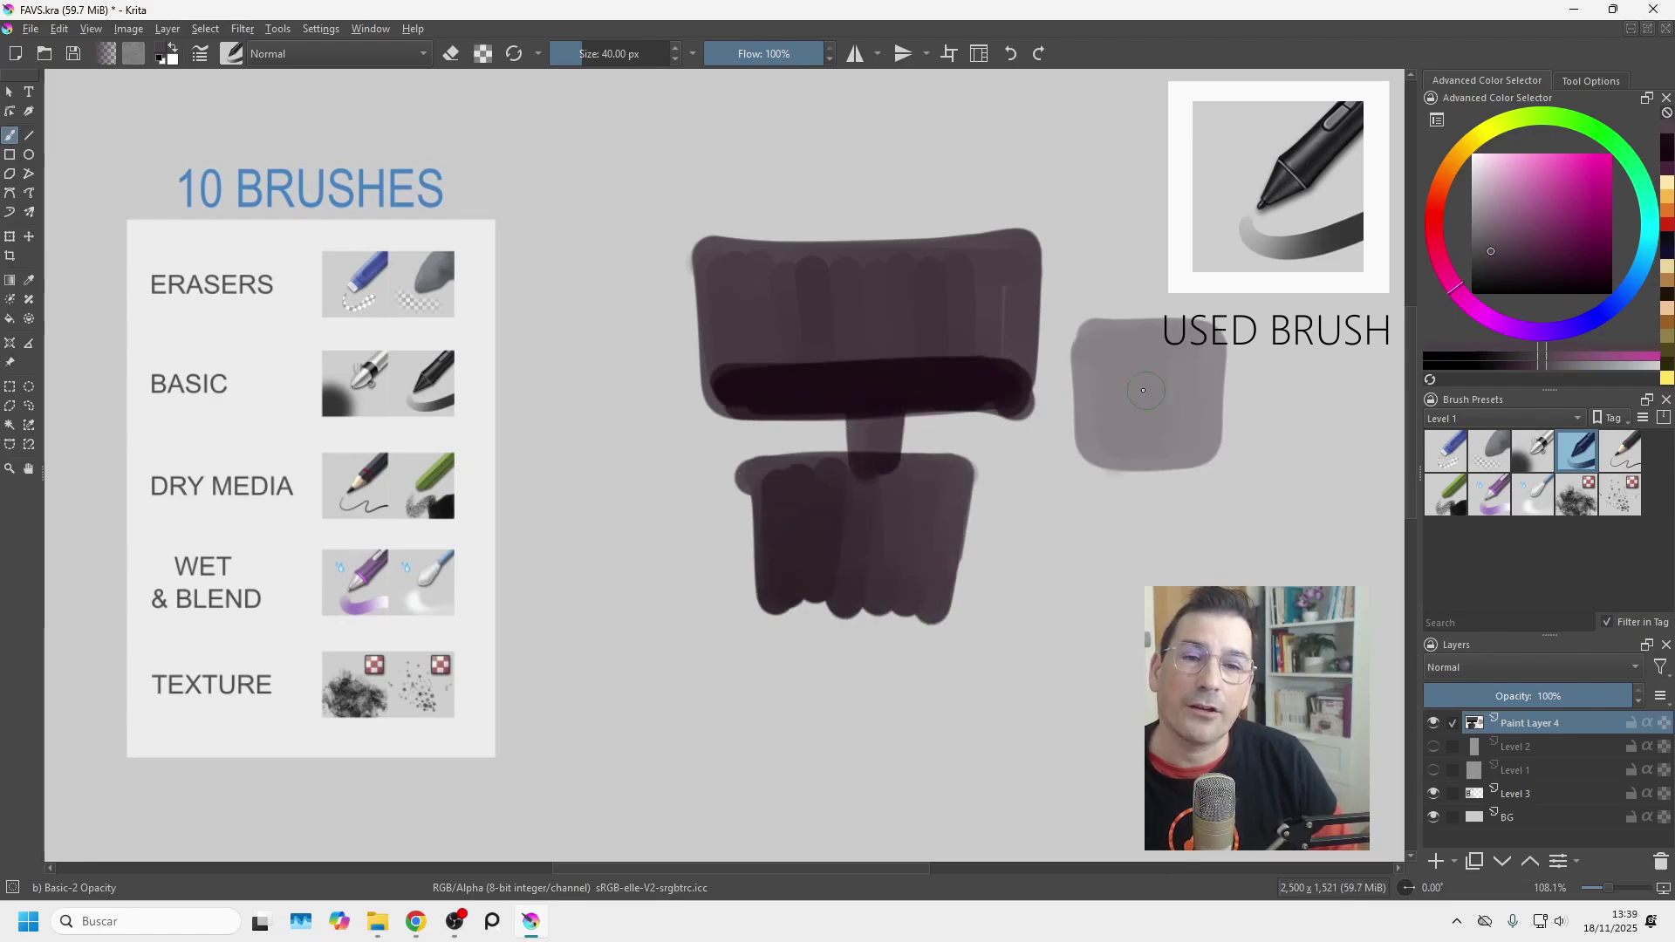
key("ctrl+z")
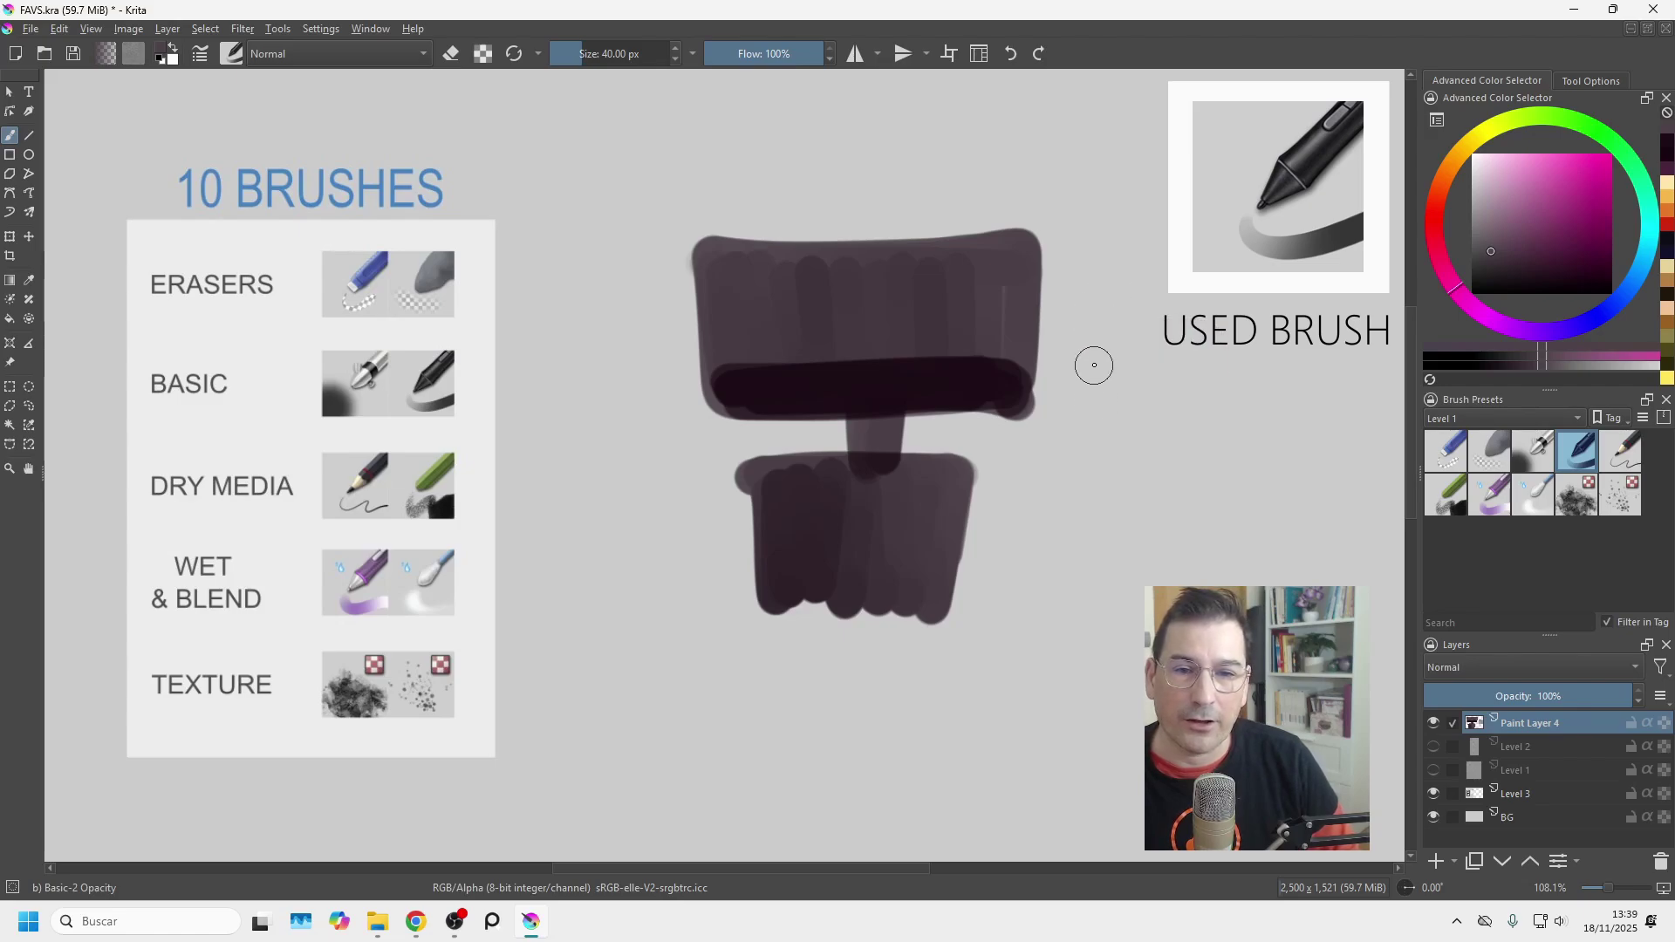
key("ctrl+shift+z")
mouse_move(1152, 388)
left_mouse_down()
mouse_move(1316, 408)
mouse_move(1290, 370)
mouse_move(1257, 453)
mouse_move(1225, 474)
mouse_move(1185, 452)
mouse_move(1121, 376)
left_mouse_up()
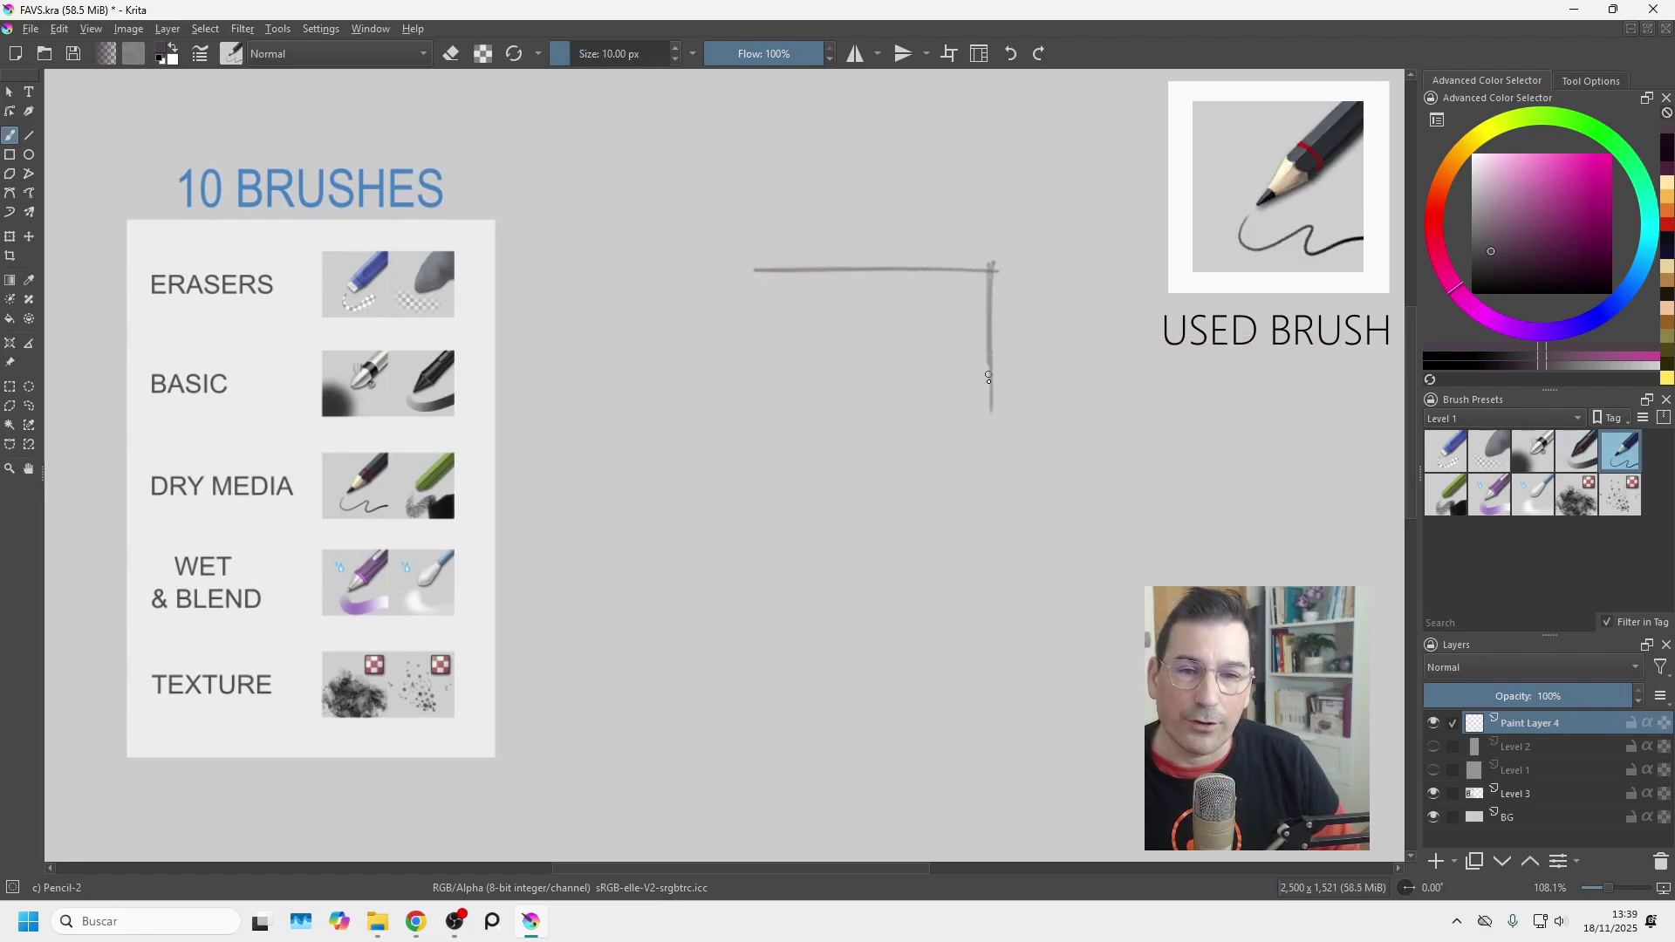
Sketch a boxy robot head and neck with Pencil-2 at 10 px, and clear the layer.
left_click_drag(988, 260, 937, 260)
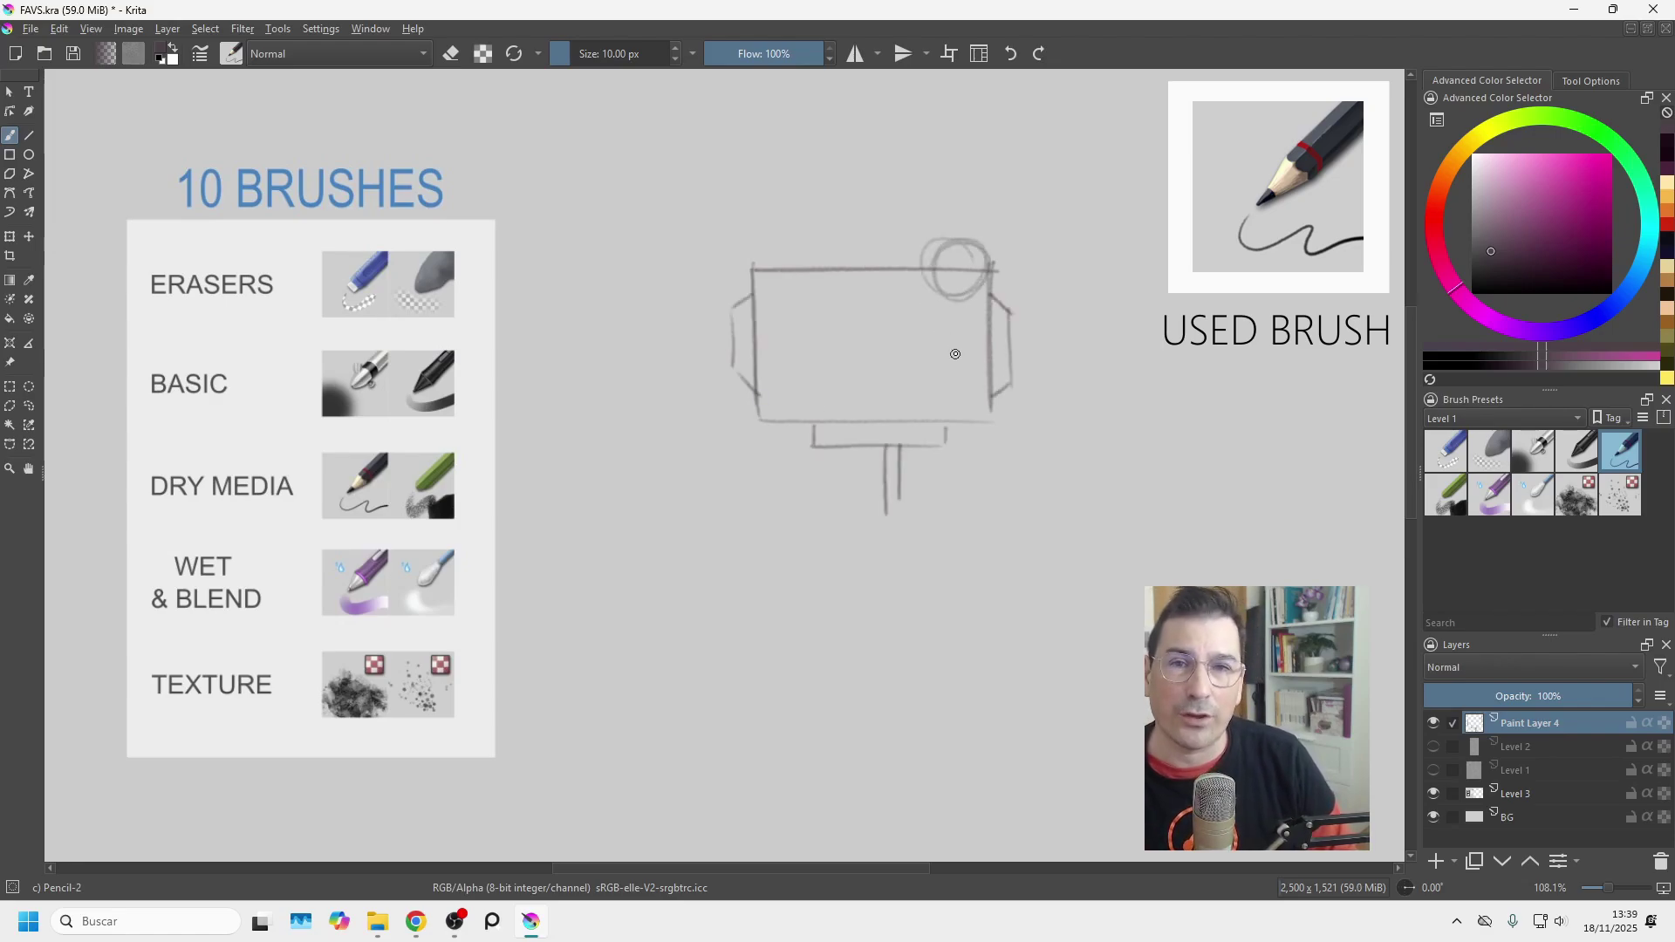
key("Delete")
Shade a wide block with Chalk Details at 60 px, filling parts of it more densely.
left_click(1445, 495)
mouse_move(1054, 313)
left_mouse_down()
mouse_move(772, 317)
mouse_move(1027, 313)
mouse_move(777, 314)
mouse_move(1053, 336)
mouse_move(1032, 321)
mouse_move(1043, 431)
mouse_move(791, 421)
mouse_move(774, 303)
mouse_move(1087, 321)
mouse_move(808, 334)
mouse_move(869, 379)
mouse_move(1024, 398)
mouse_move(813, 410)
mouse_move(1032, 415)
mouse_move(925, 430)
left_mouse_up()
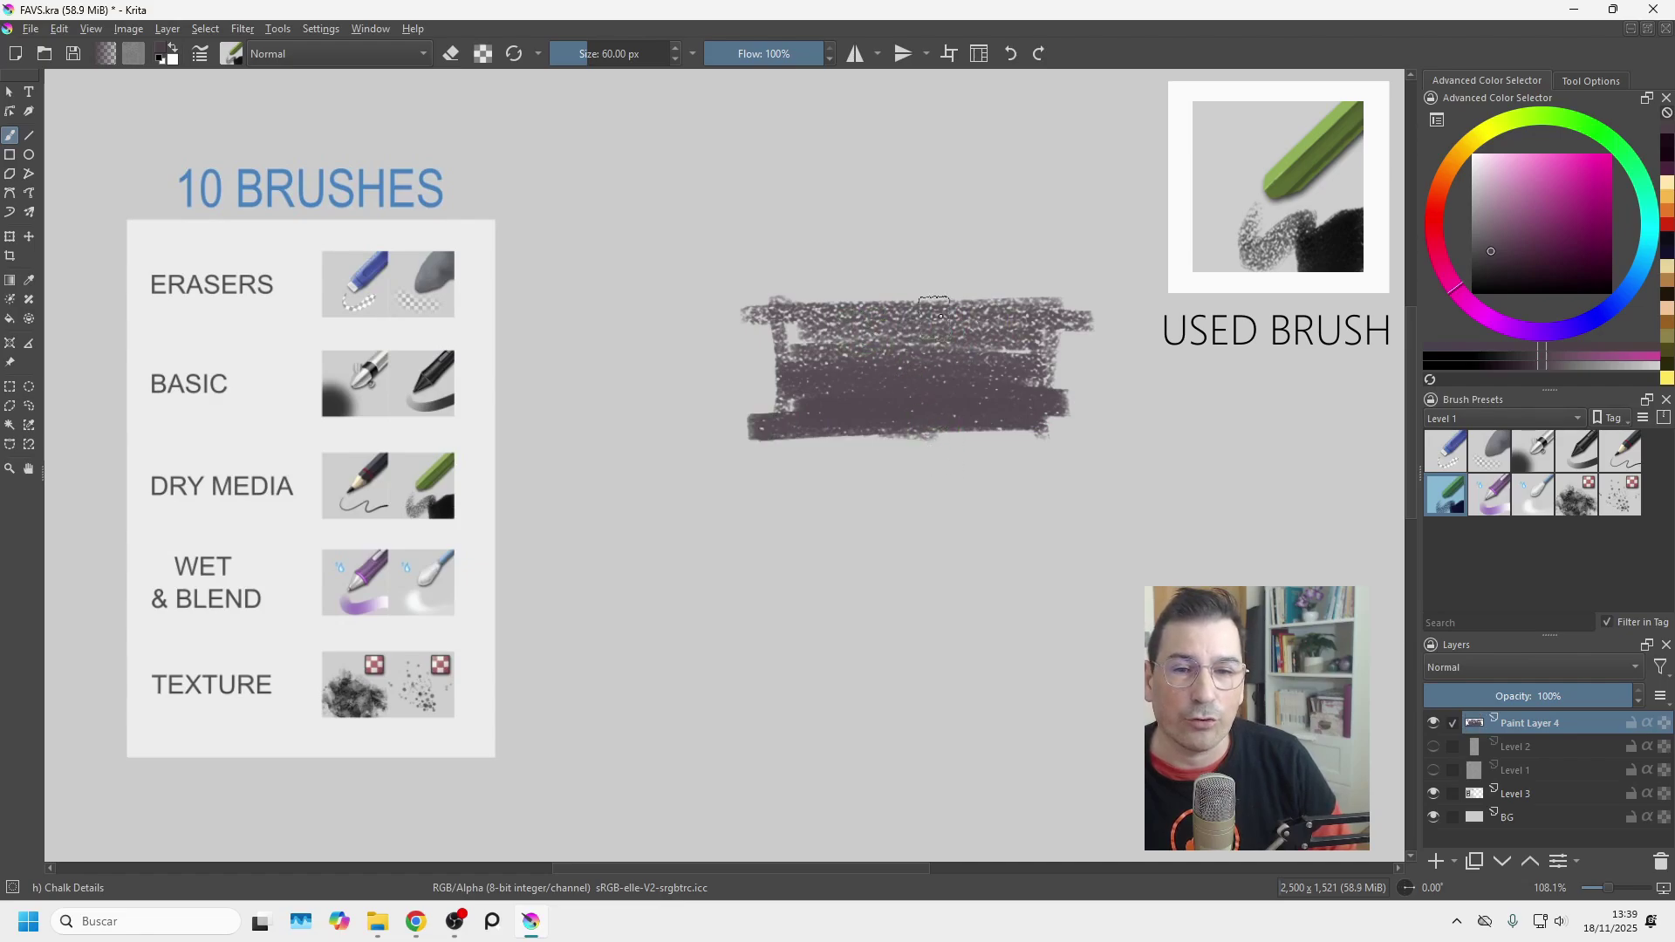
mouse_move(801, 323)
left_mouse_down()
mouse_move(787, 393)
mouse_move(812, 349)
left_mouse_up()
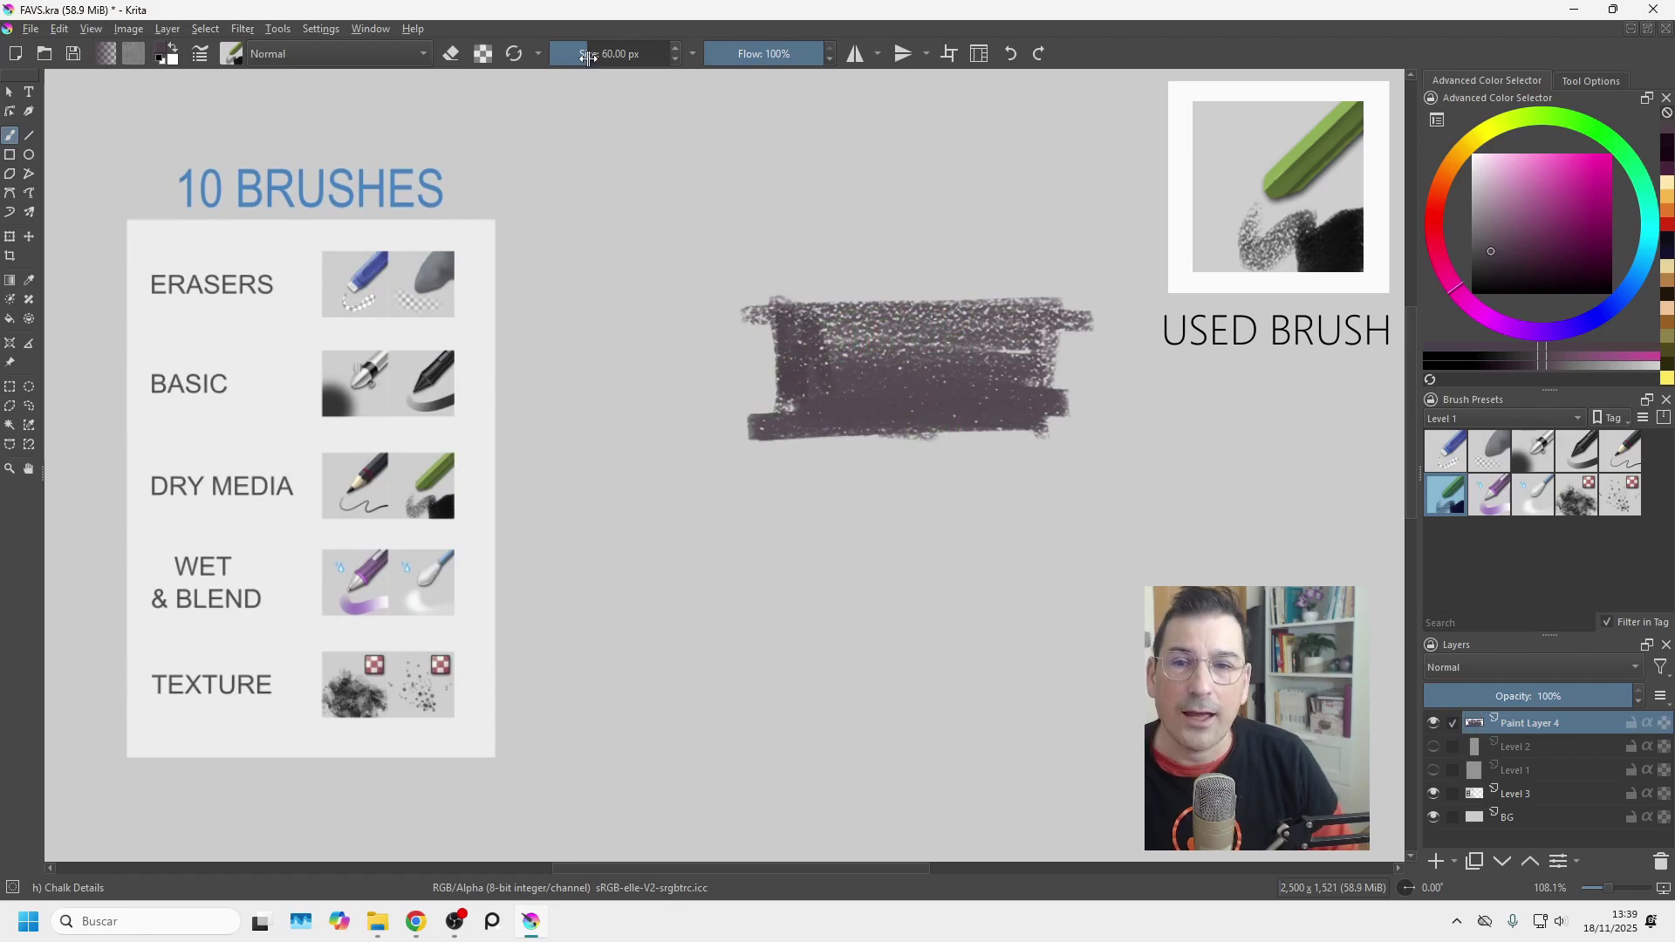
Paint one chalk block at a 1.69x pattern scale and another above it at a finer scale, and clear the layer.
left_click(694, 55)
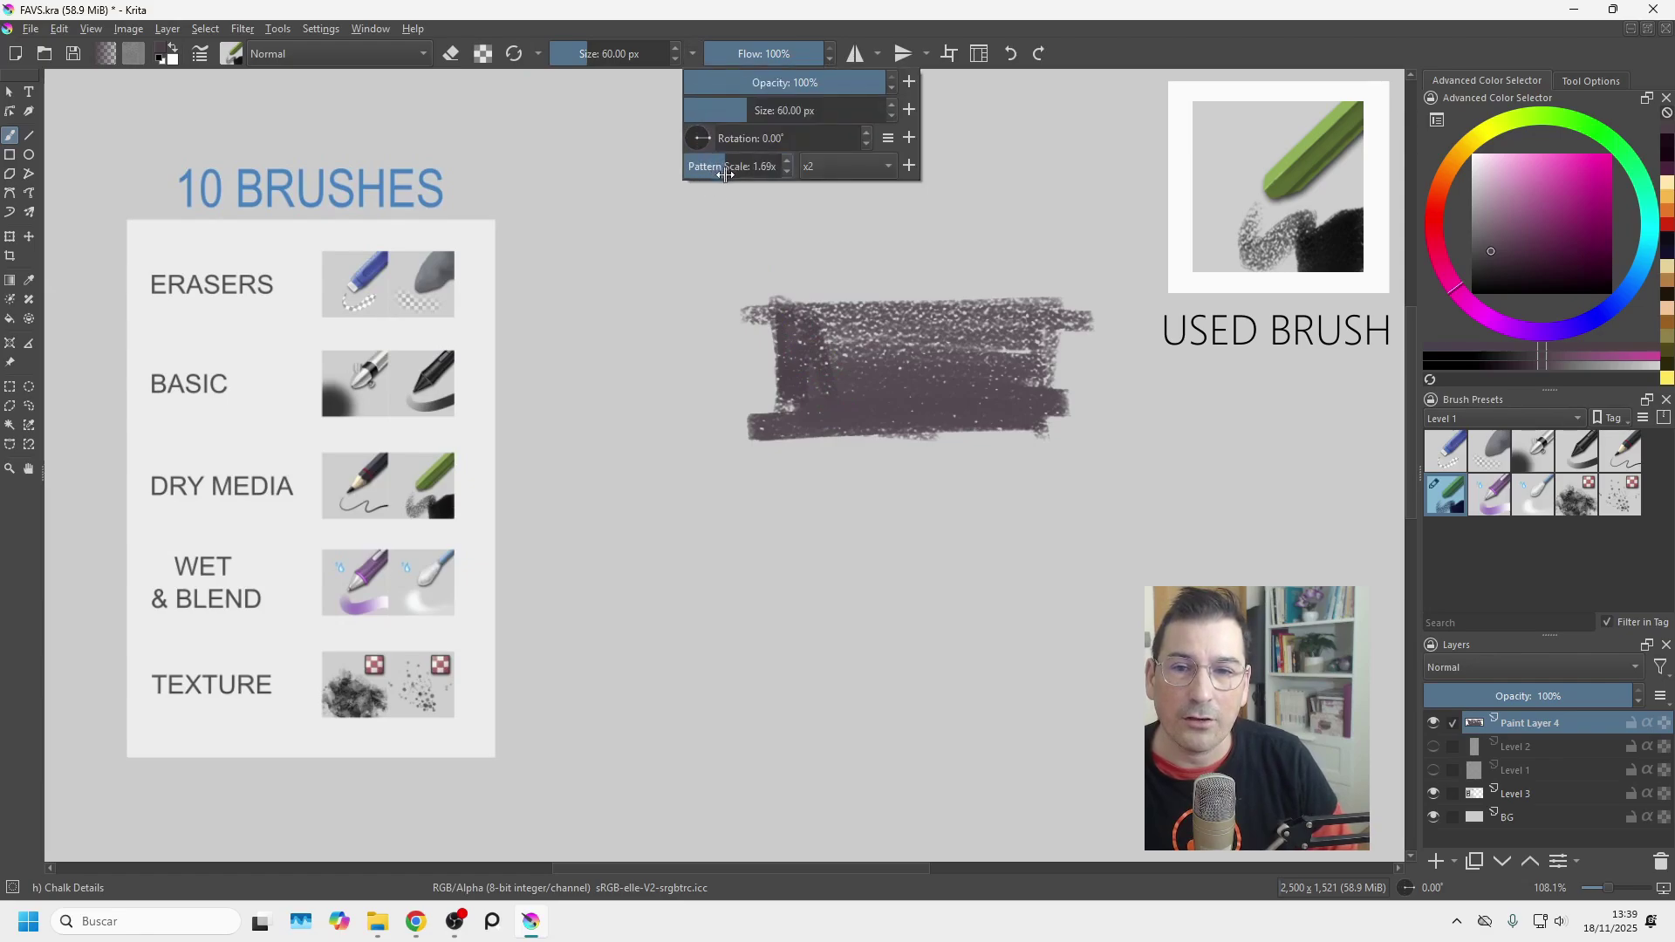
mouse_move(764, 279)
left_mouse_down()
mouse_move(890, 195)
mouse_move(852, 269)
mouse_move(1027, 245)
mouse_move(960, 261)
left_mouse_up()
left_click(695, 56)
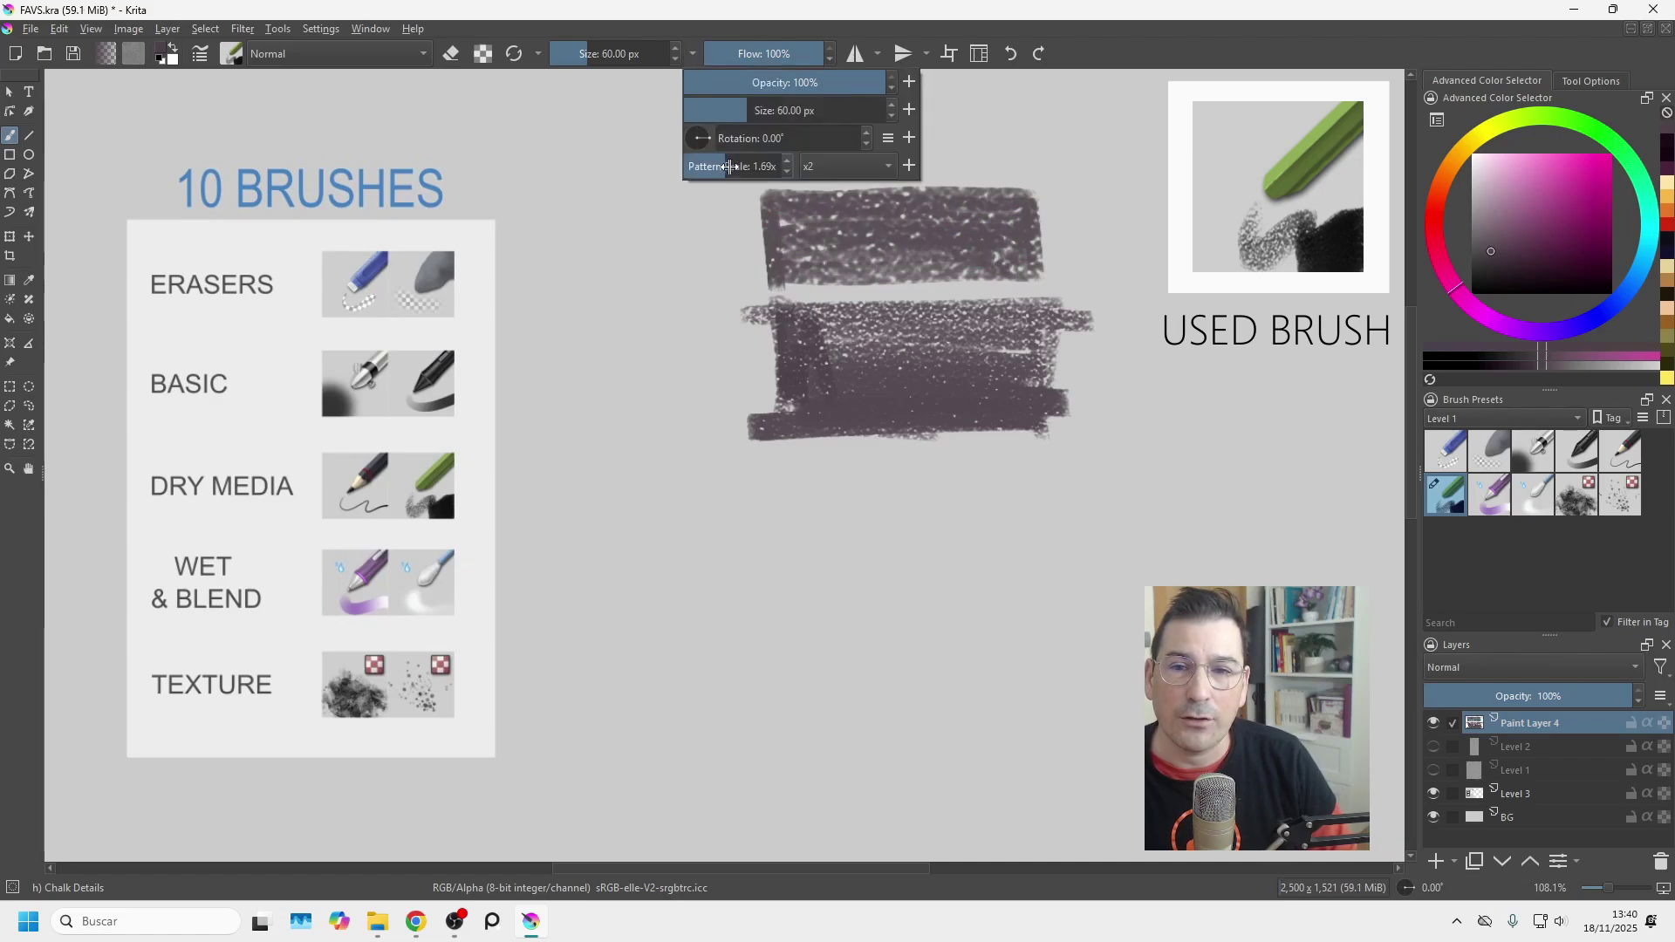
mouse_move(1021, 159)
left_mouse_down()
mouse_move(791, 168)
mouse_move(1007, 177)
mouse_move(793, 166)
mouse_move(961, 150)
mouse_move(800, 137)
mouse_move(1021, 129)
left_mouse_up()
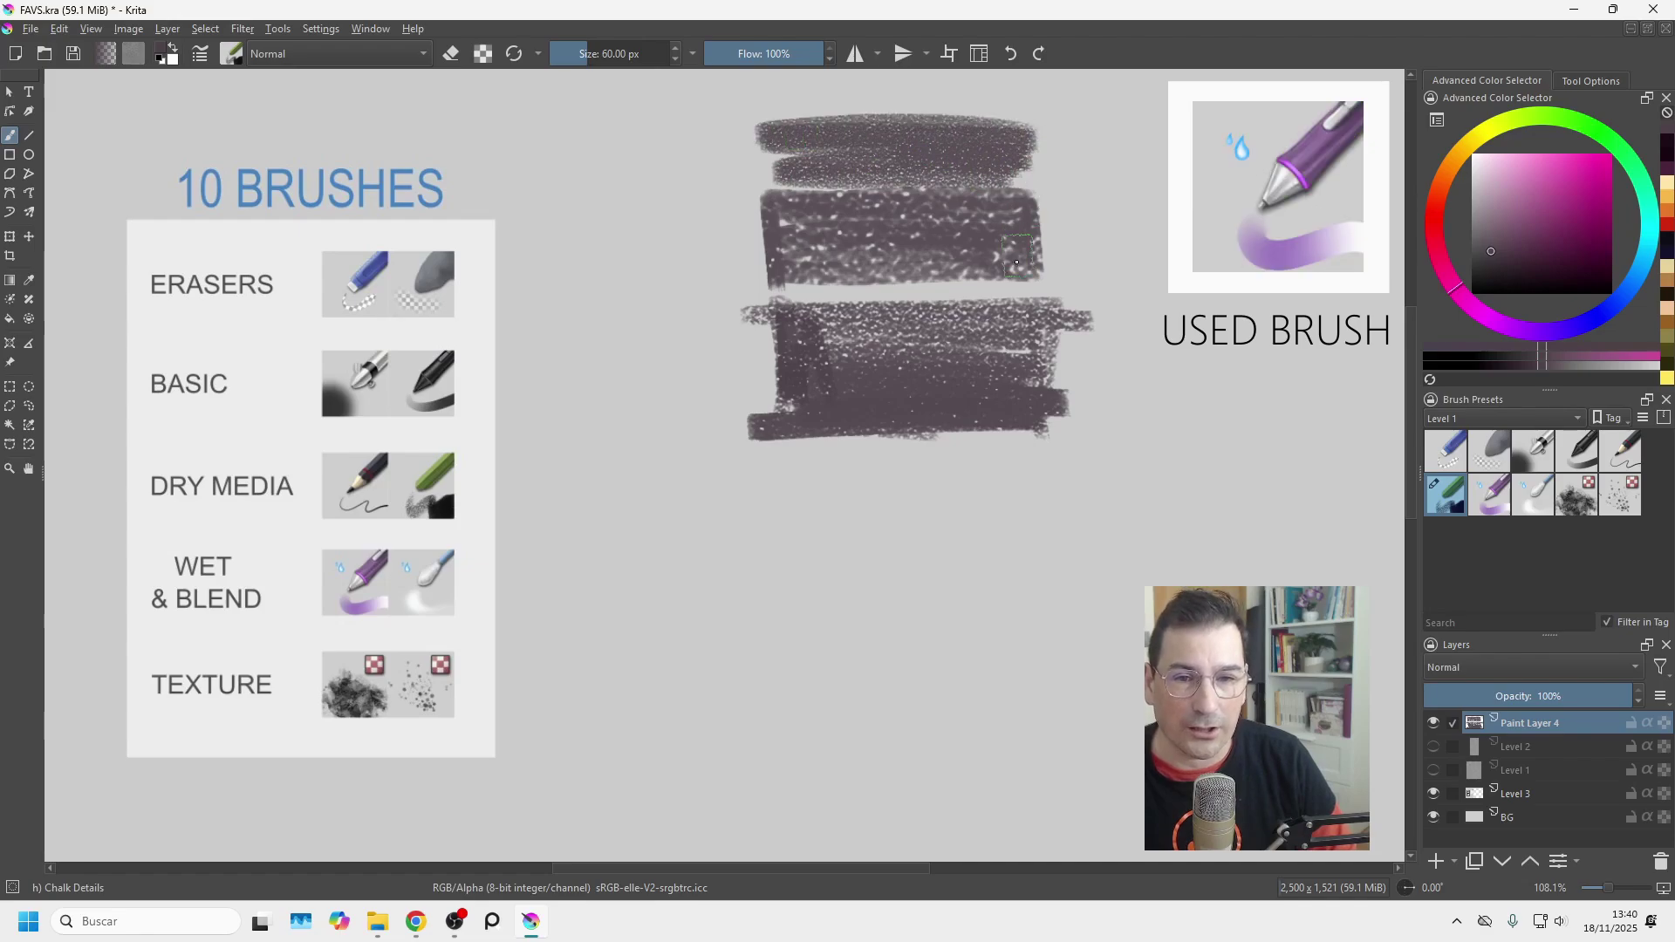
key("Delete")
Paint a pink block with Wet Circle at 131.44 px, and blend blue and more pink strokes into it.
left_click(1489, 496)
mouse_move(888, 403)
left_mouse_down("shift")
mouse_move(960, 404)
mouse_move(898, 292)
mouse_move(758, 514)
left_mouse_up("shift")
left_click(1533, 181)
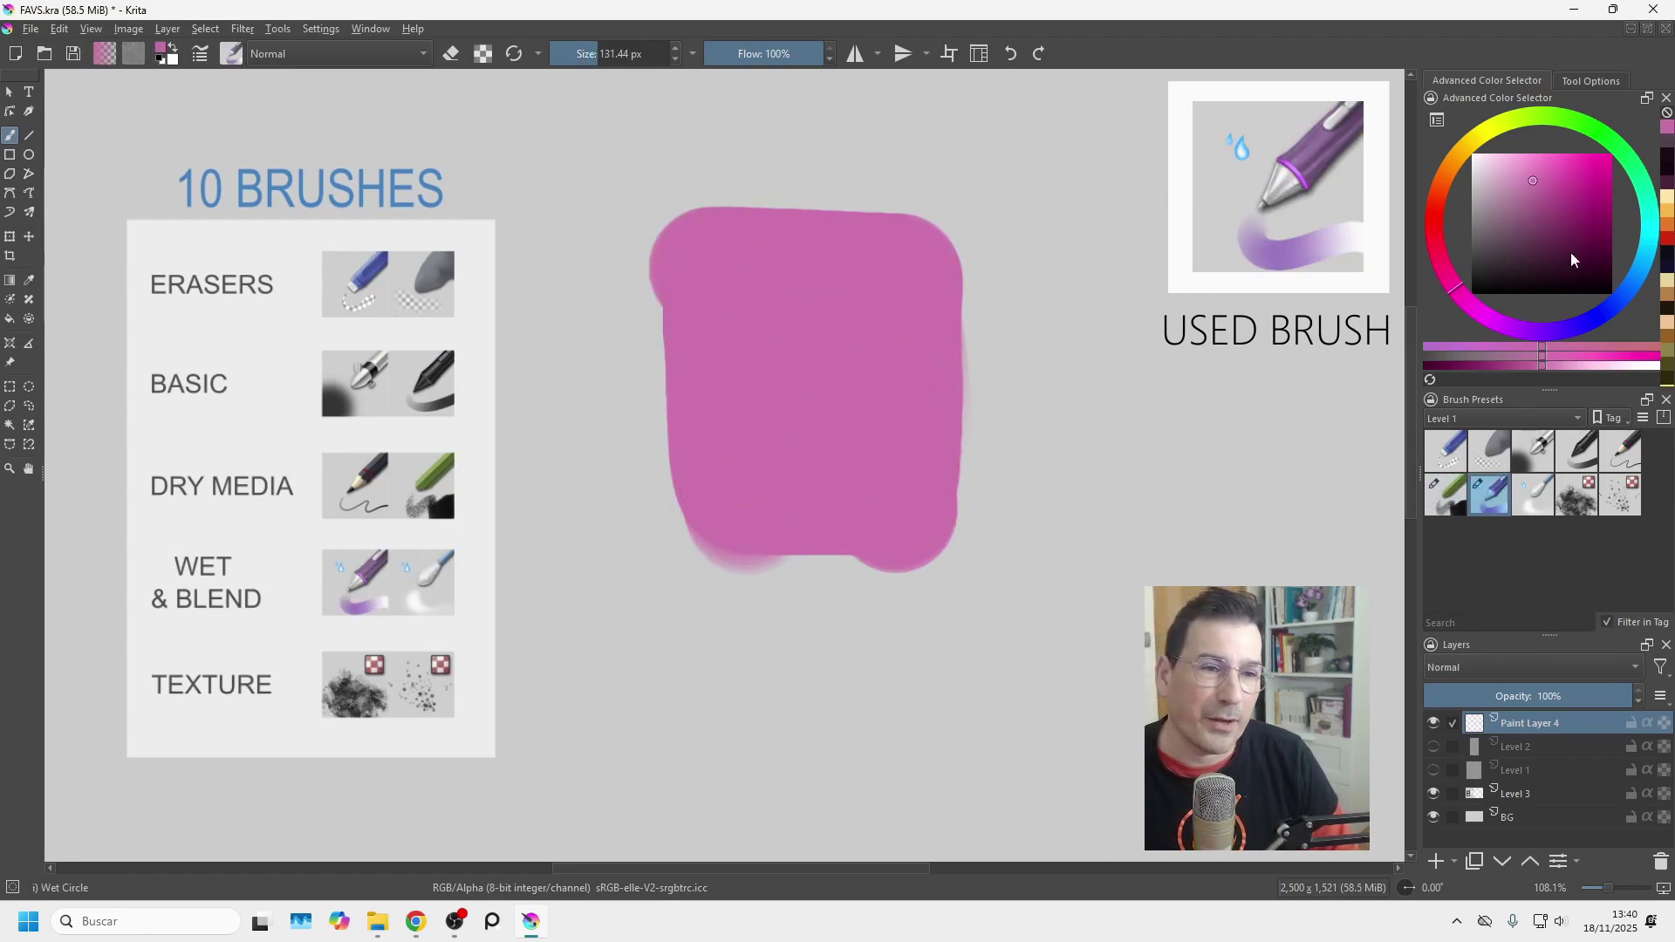
left_click(1235, 149, "ctrl")
mouse_move(1111, 363)
left_mouse_down()
mouse_move(1130, 529)
mouse_move(1021, 270)
mouse_move(1005, 510)
mouse_move(970, 300)
mouse_move(882, 277)
mouse_move(945, 365)
mouse_move(1020, 420)
mouse_move(998, 443)
mouse_move(920, 449)
mouse_move(882, 484)
mouse_move(997, 508)
mouse_move(810, 492)
mouse_move(1044, 571)
left_mouse_up()
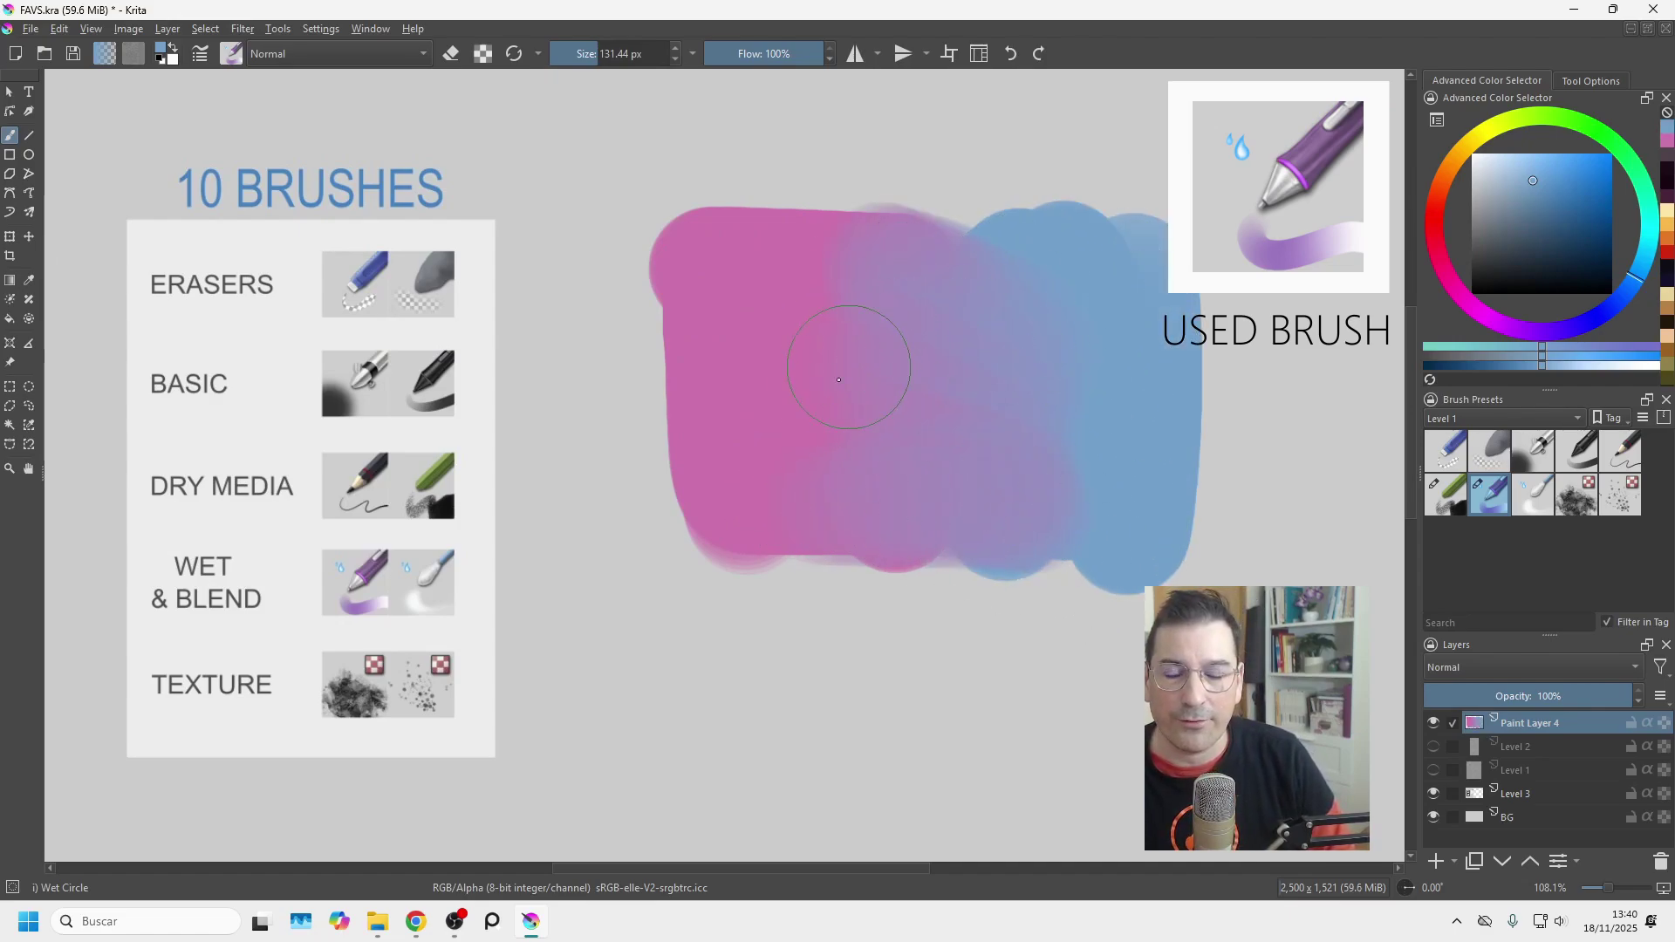
mouse_move(972, 152)
left_mouse_down()
mouse_move(980, 213)
mouse_move(934, 168)
mouse_move(965, 157)
mouse_move(874, 179)
left_mouse_up()
left_click_drag(763, 161, 853, 218)
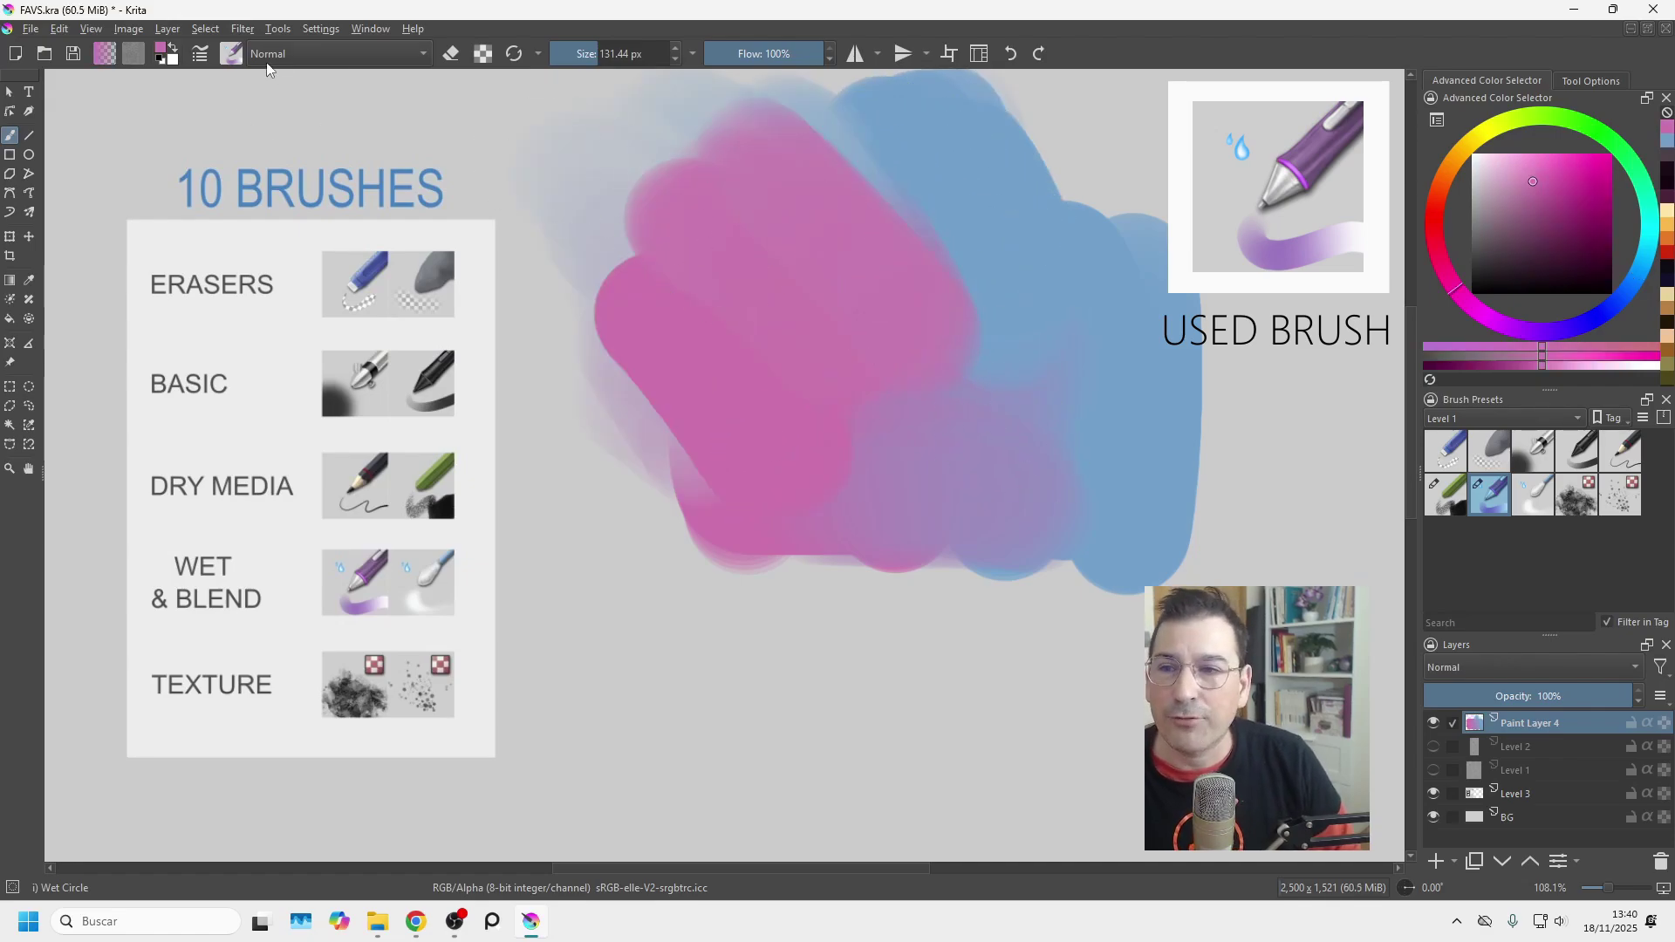
Set Wet Circle's Smudge Length strength to 20%, and clear the layer.
left_click(200, 54)
left_click(499, 255)
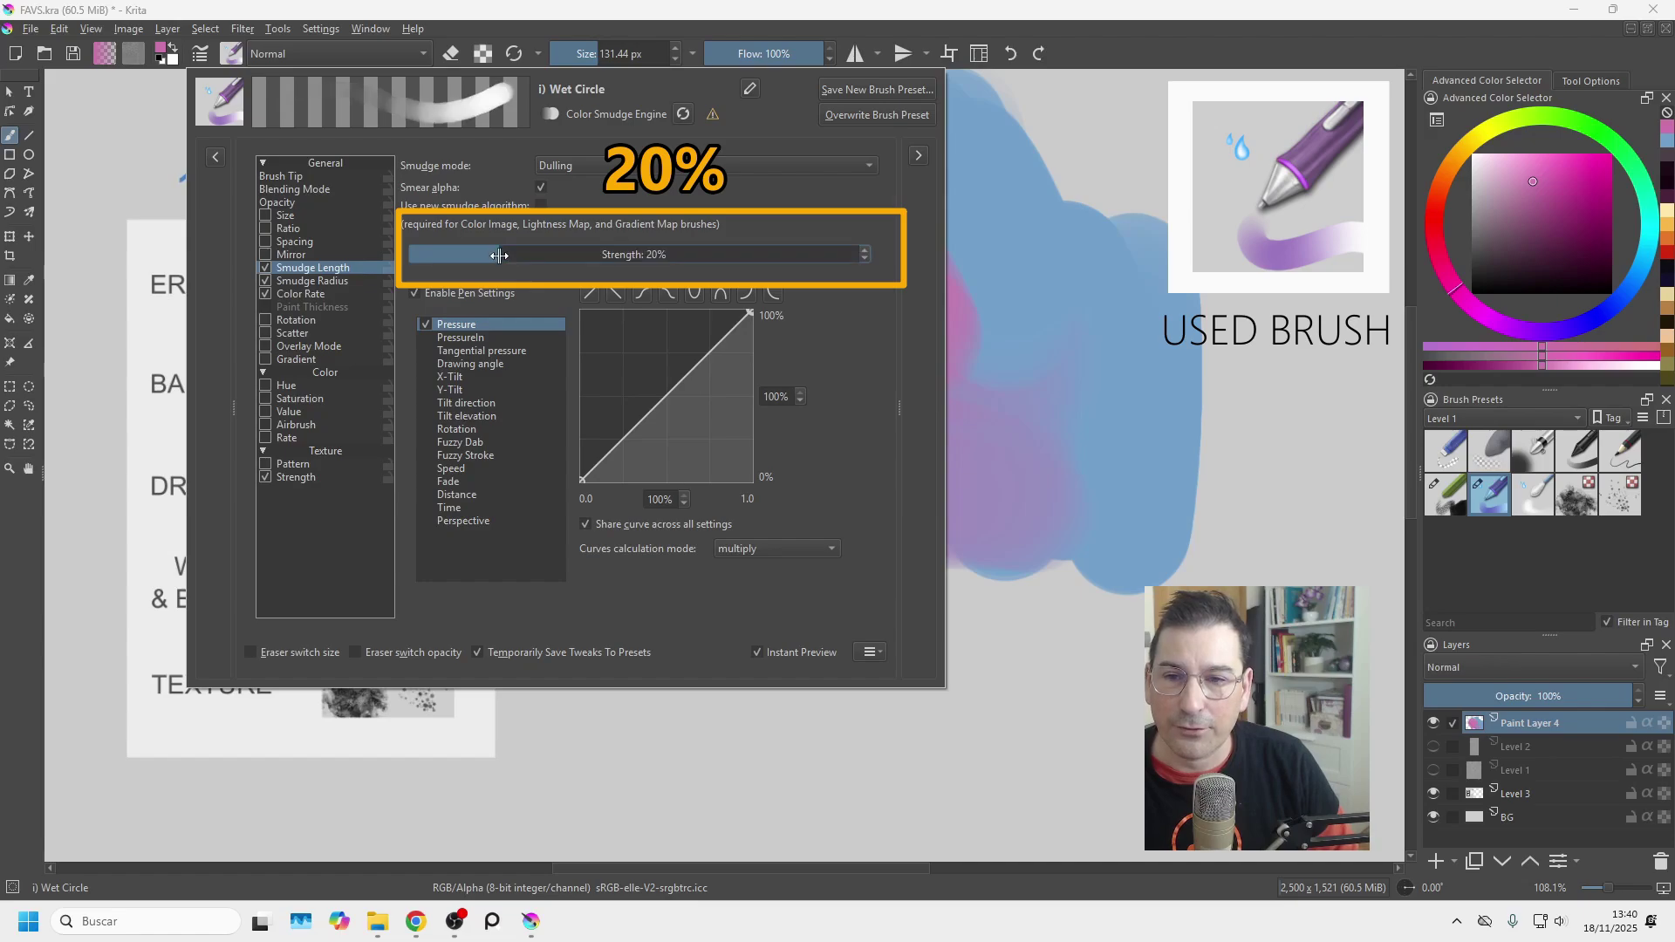
left_click(984, 456)
key("Delete")
Test Wet Circle with adjoining turquoise and purple blocks, and with a pink stripe beside a blue one.
left_click(1648, 268)
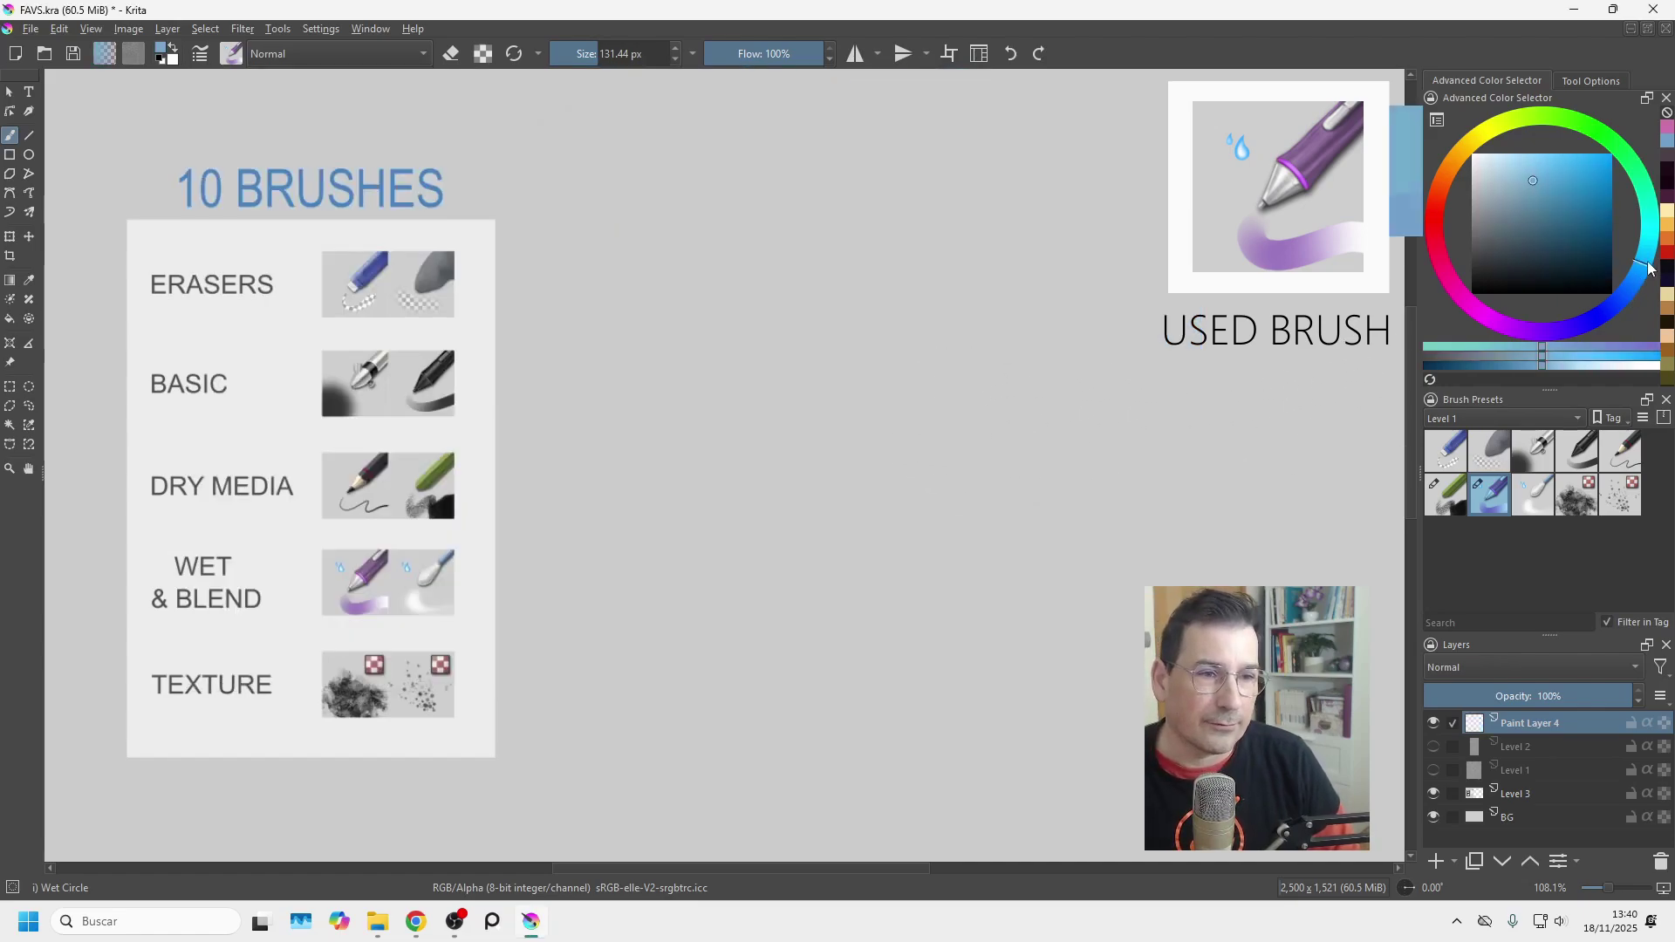
mouse_move(886, 419)
left_mouse_down()
mouse_move(895, 294)
mouse_move(888, 450)
mouse_move(859, 433)
mouse_move(804, 266)
left_mouse_up()
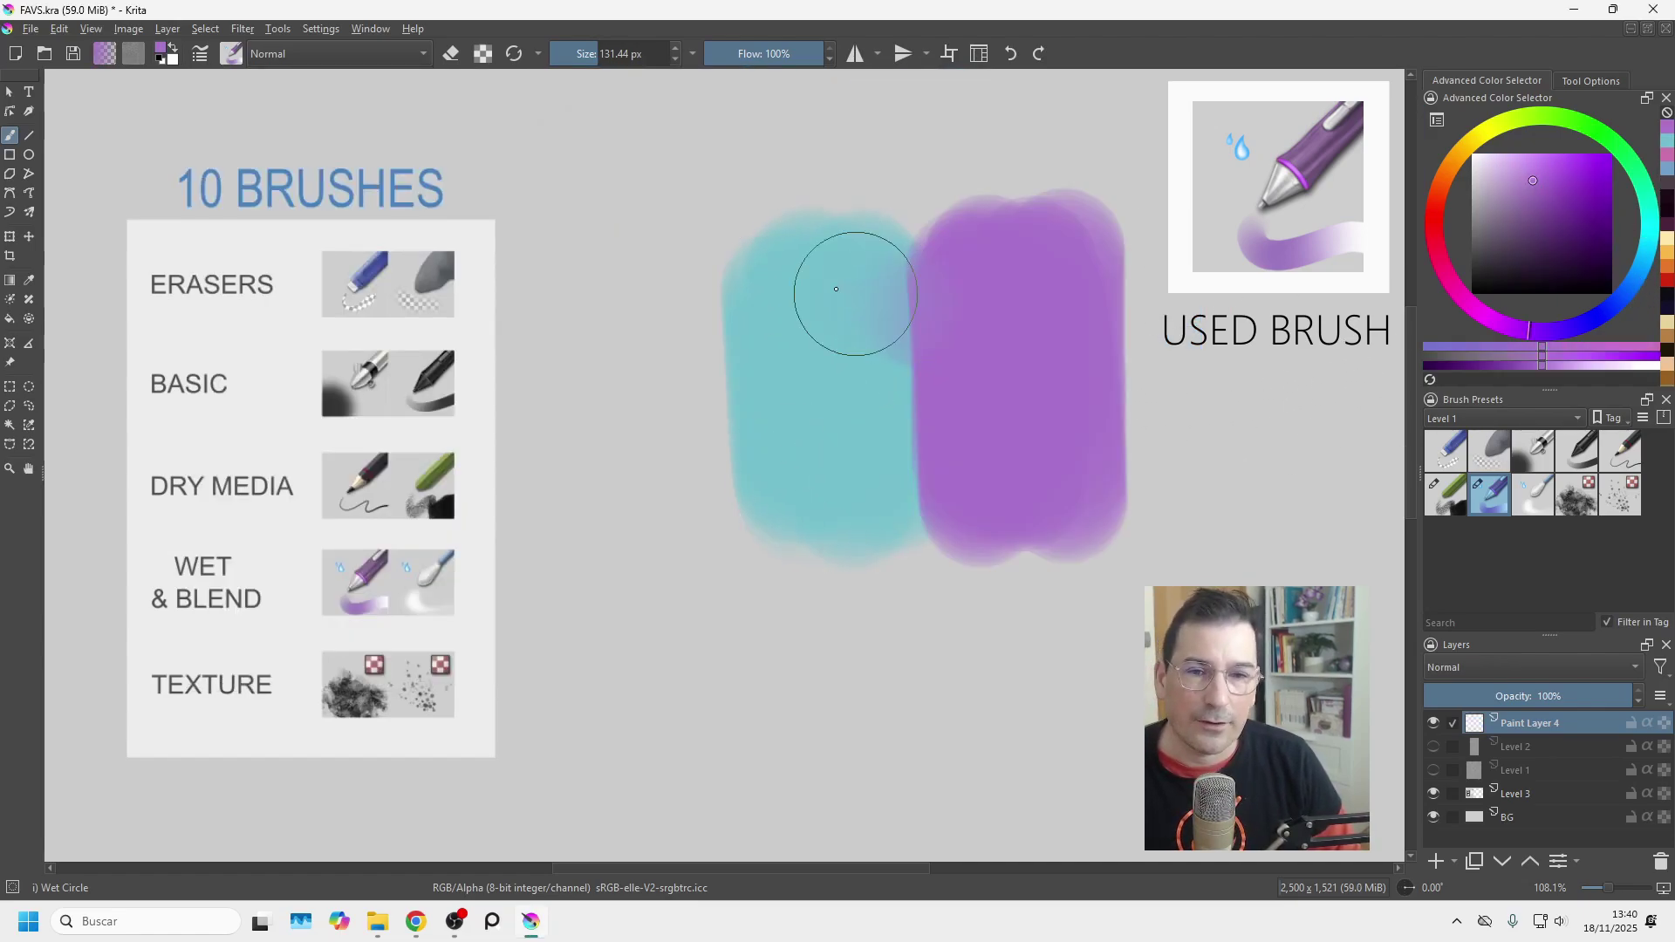
left_click_drag(873, 305, 816, 475)
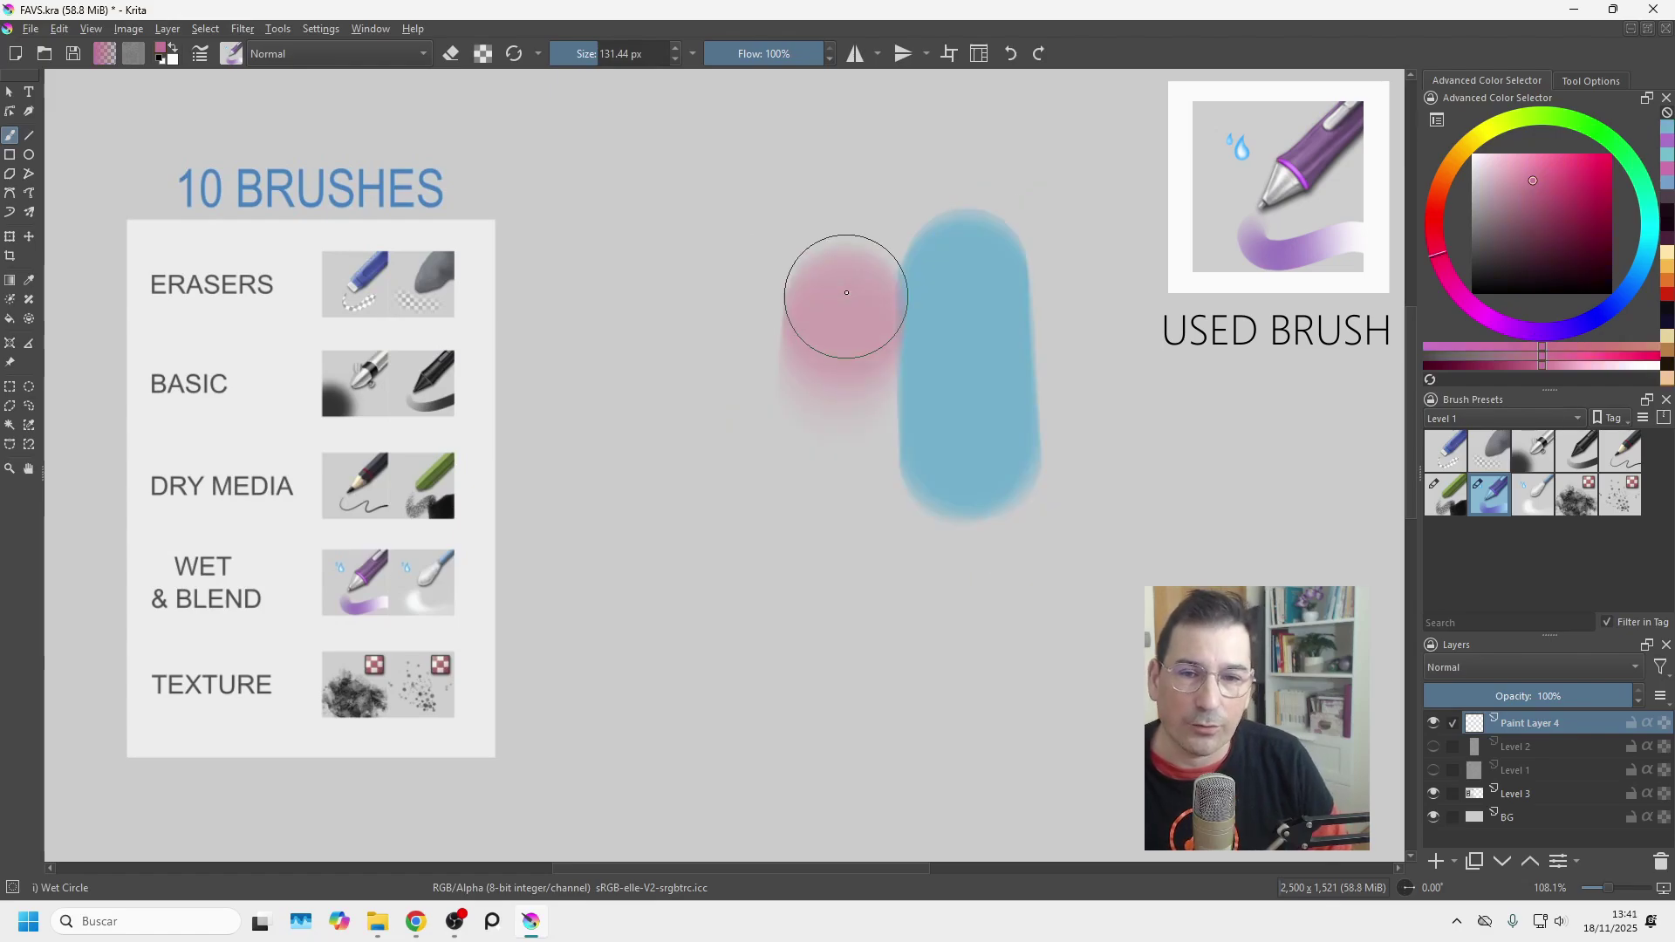
mouse_move(841, 287)
left_mouse_down()
mouse_move(830, 384)
mouse_move(815, 363)
mouse_move(854, 390)
mouse_move(908, 322)
mouse_move(897, 292)
mouse_move(908, 374)
mouse_move(906, 301)
left_mouse_up()
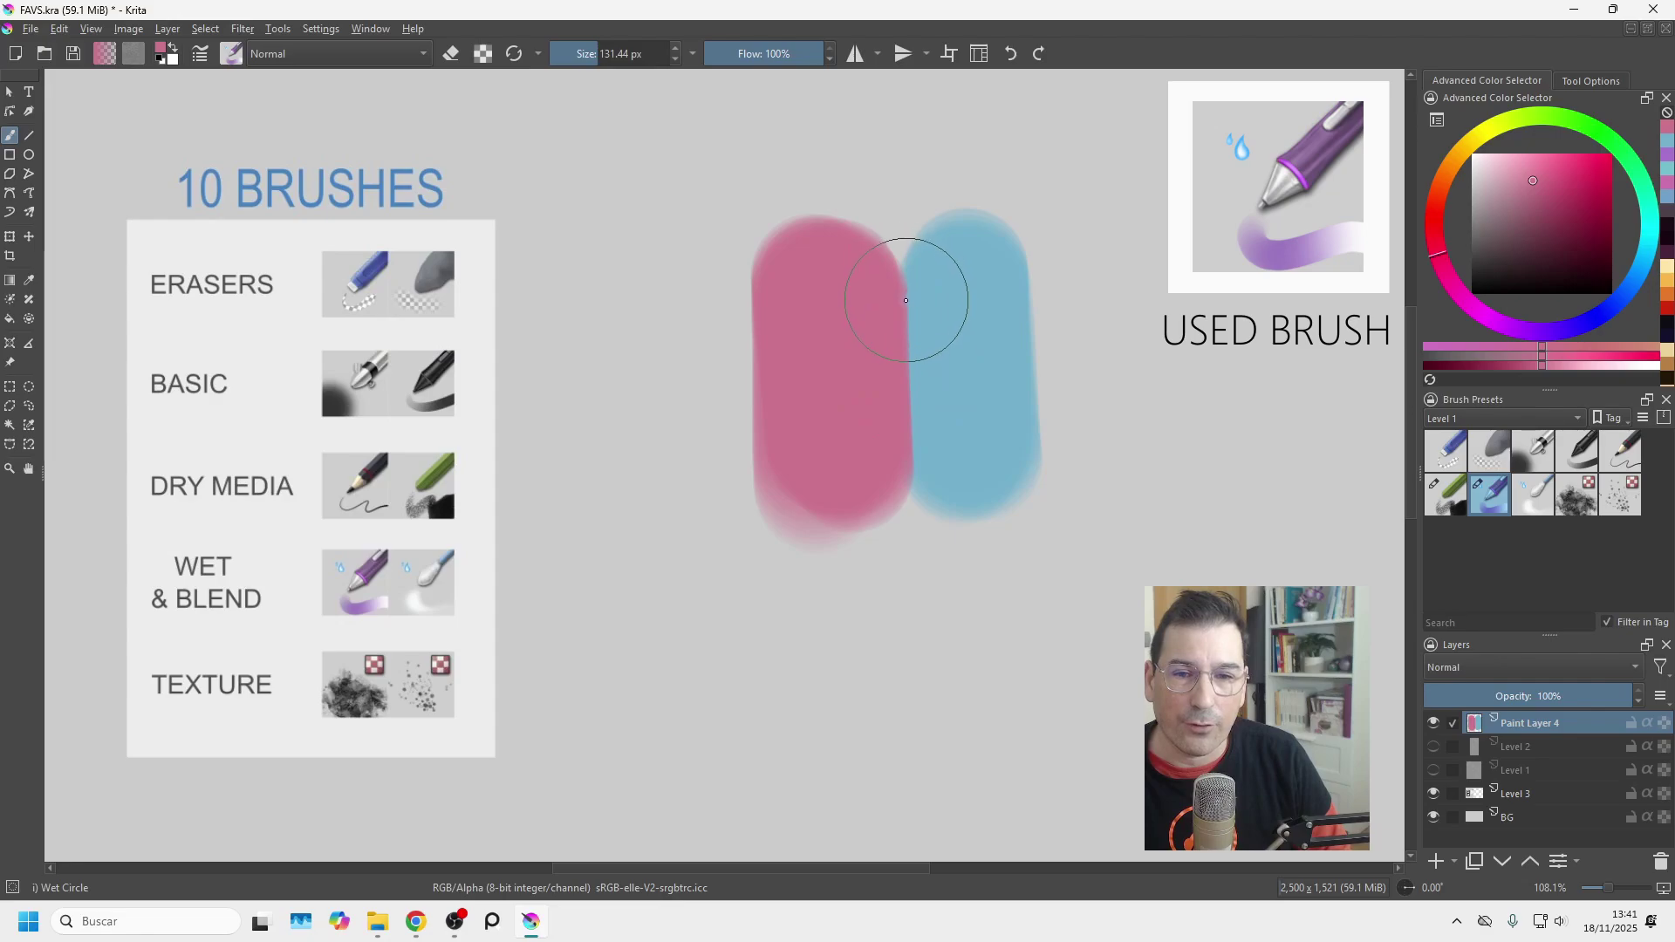
Blend the seam between the pink and blue stripes with Blender Blur at 99.10 px, and clear the layer.
left_click(1534, 495)
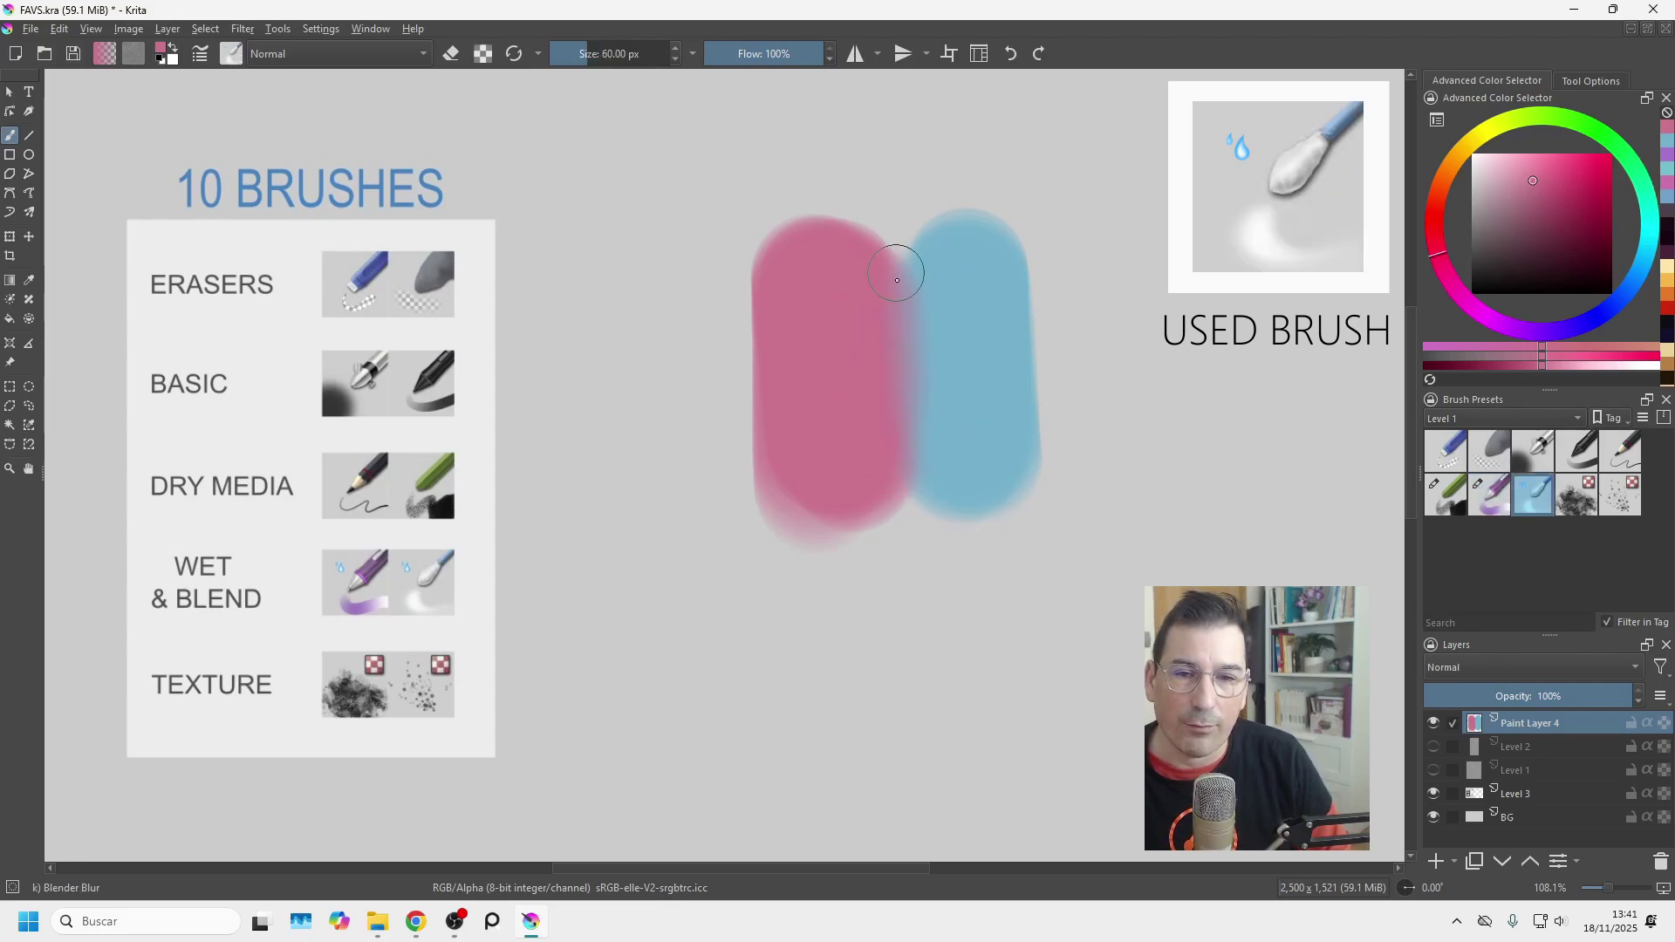
key("ctrl+z")
mouse_move(878, 377)
left_mouse_down("shift")
mouse_move(992, 366)
mouse_move(1012, 313)
left_mouse_up("shift")
mouse_move(898, 358)
left_mouse_down()
mouse_move(905, 437)
mouse_move(903, 298)
mouse_move(903, 332)
mouse_move(881, 305)
left_mouse_up()
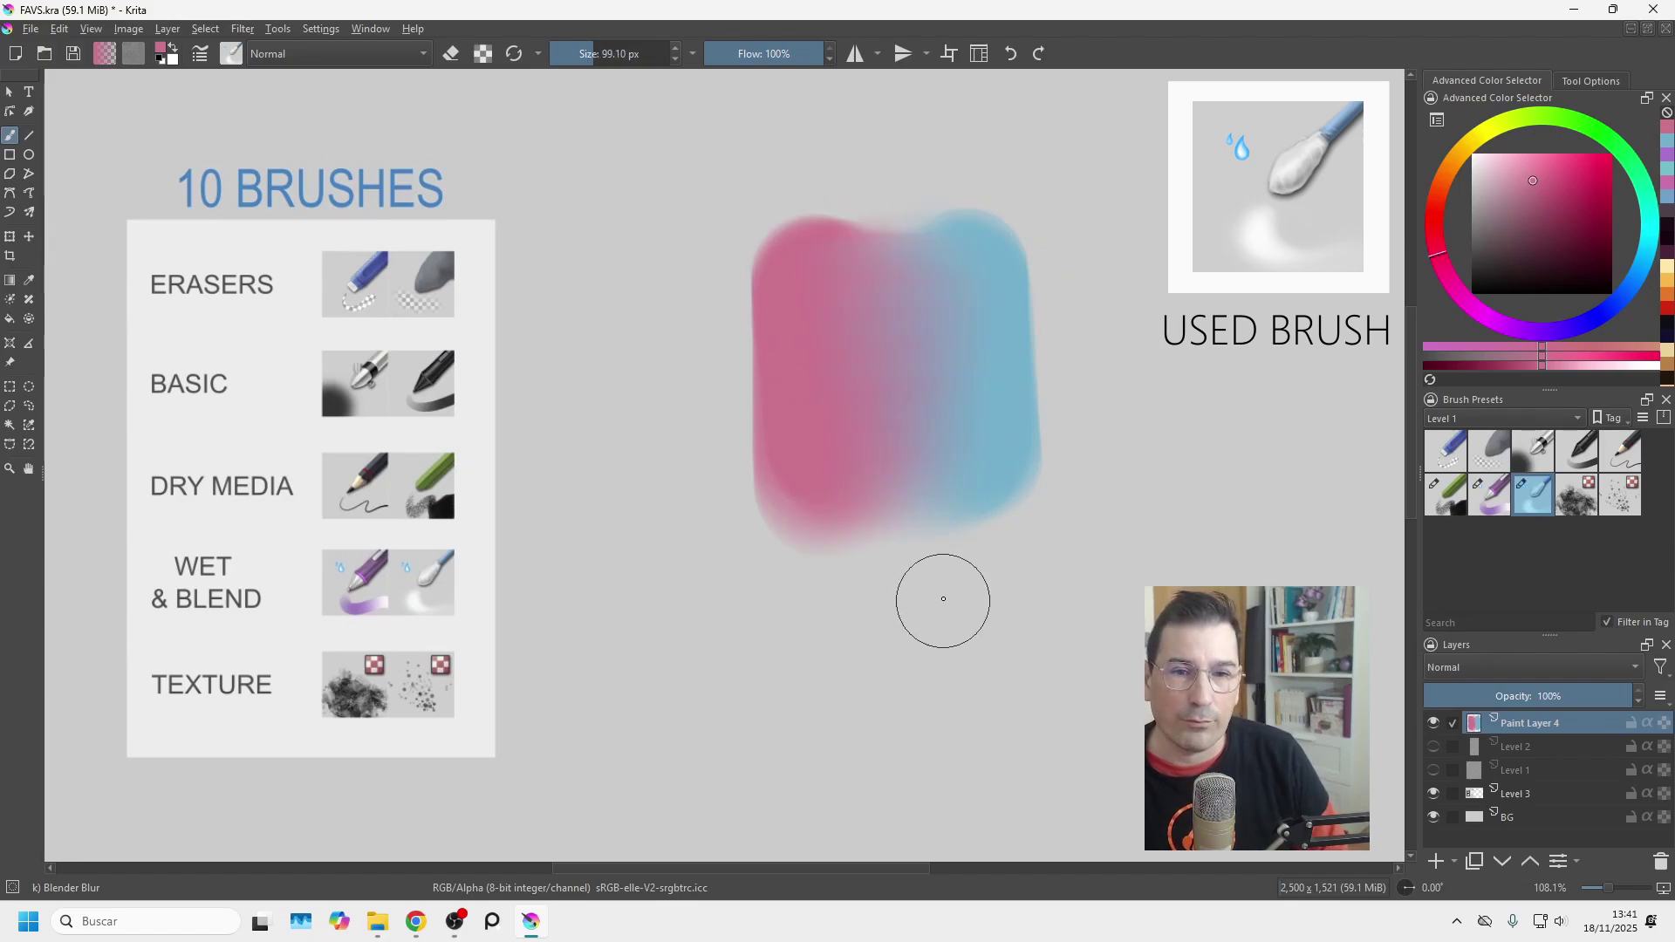
key("Delete")
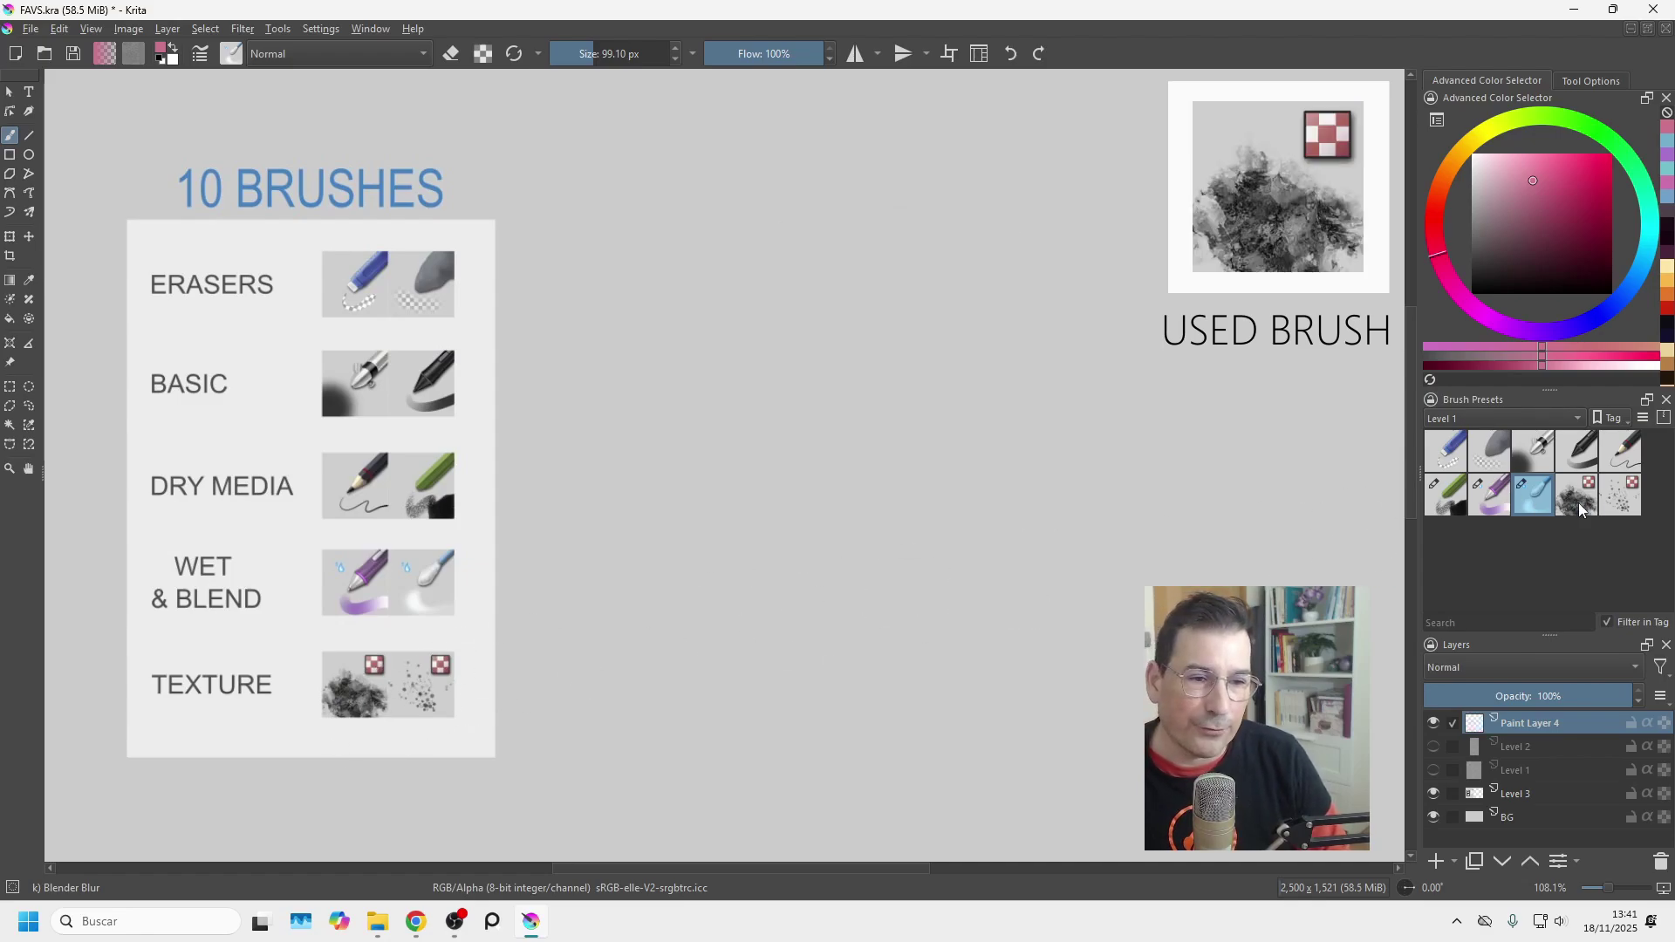
Paint pink and dark crimson patches with Texture Big at 435 px, and scatter Texture Splat specks at 135 px over them.
left_click(1583, 511)
mouse_move(981, 411)
left_mouse_down()
mouse_move(960, 244)
mouse_move(786, 366)
mouse_move(978, 550)
left_mouse_up()
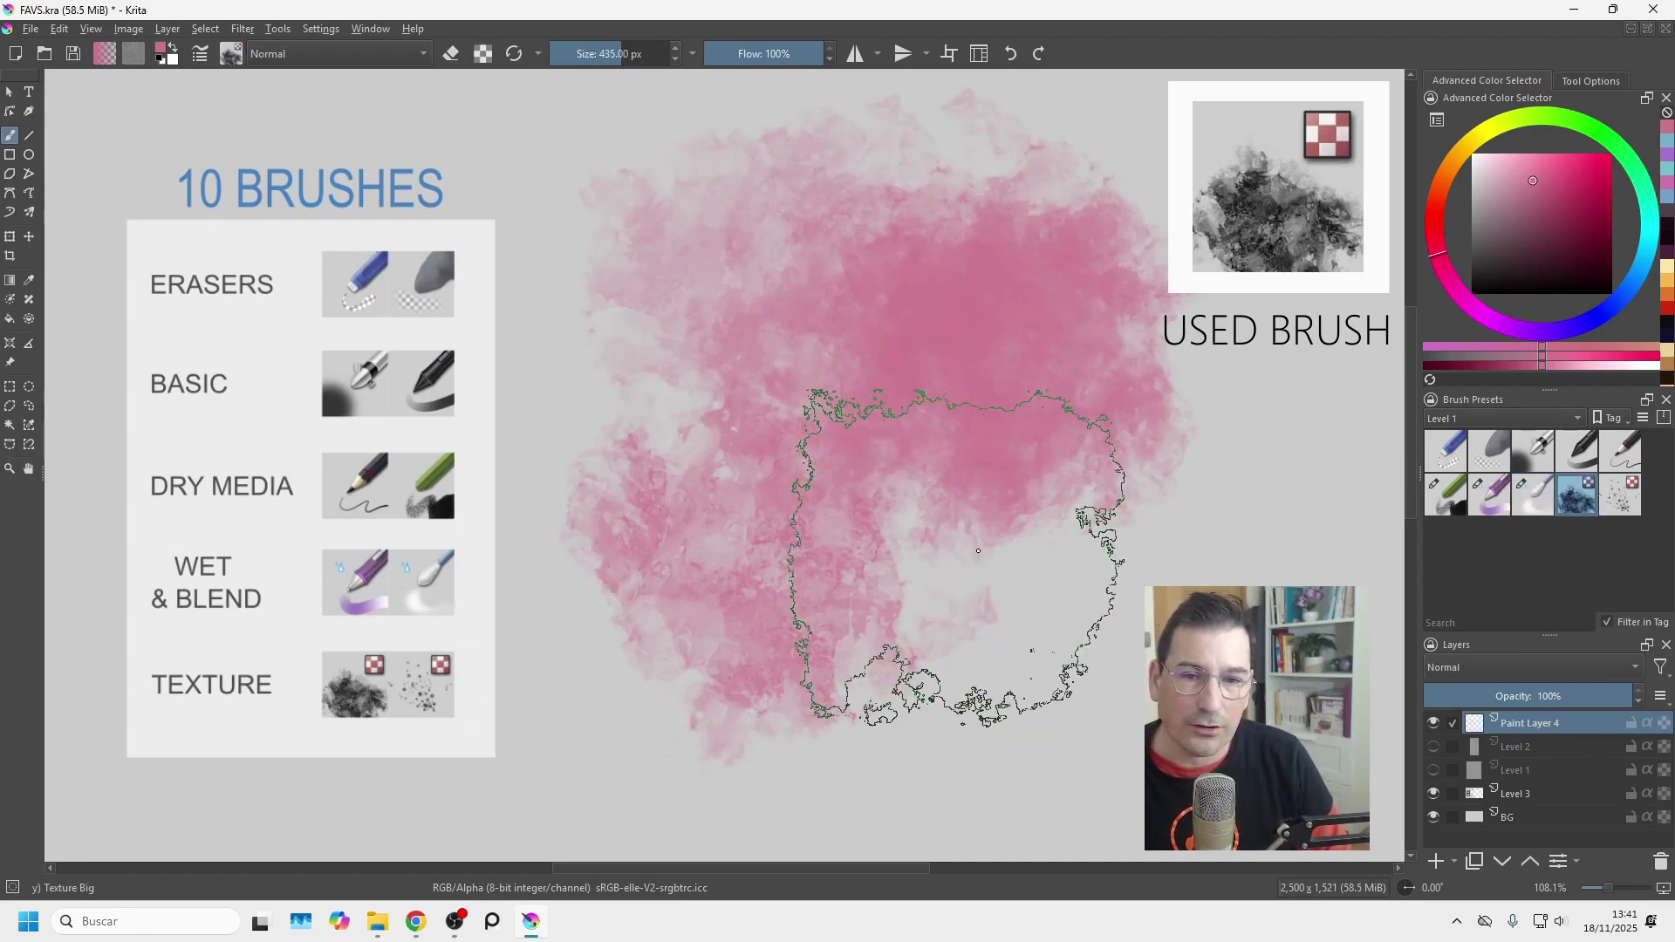
left_click(1546, 248)
mouse_move(1113, 537)
left_mouse_down()
mouse_move(1038, 362)
mouse_move(817, 482)
mouse_move(768, 611)
mouse_move(1003, 629)
mouse_move(1033, 613)
left_mouse_up()
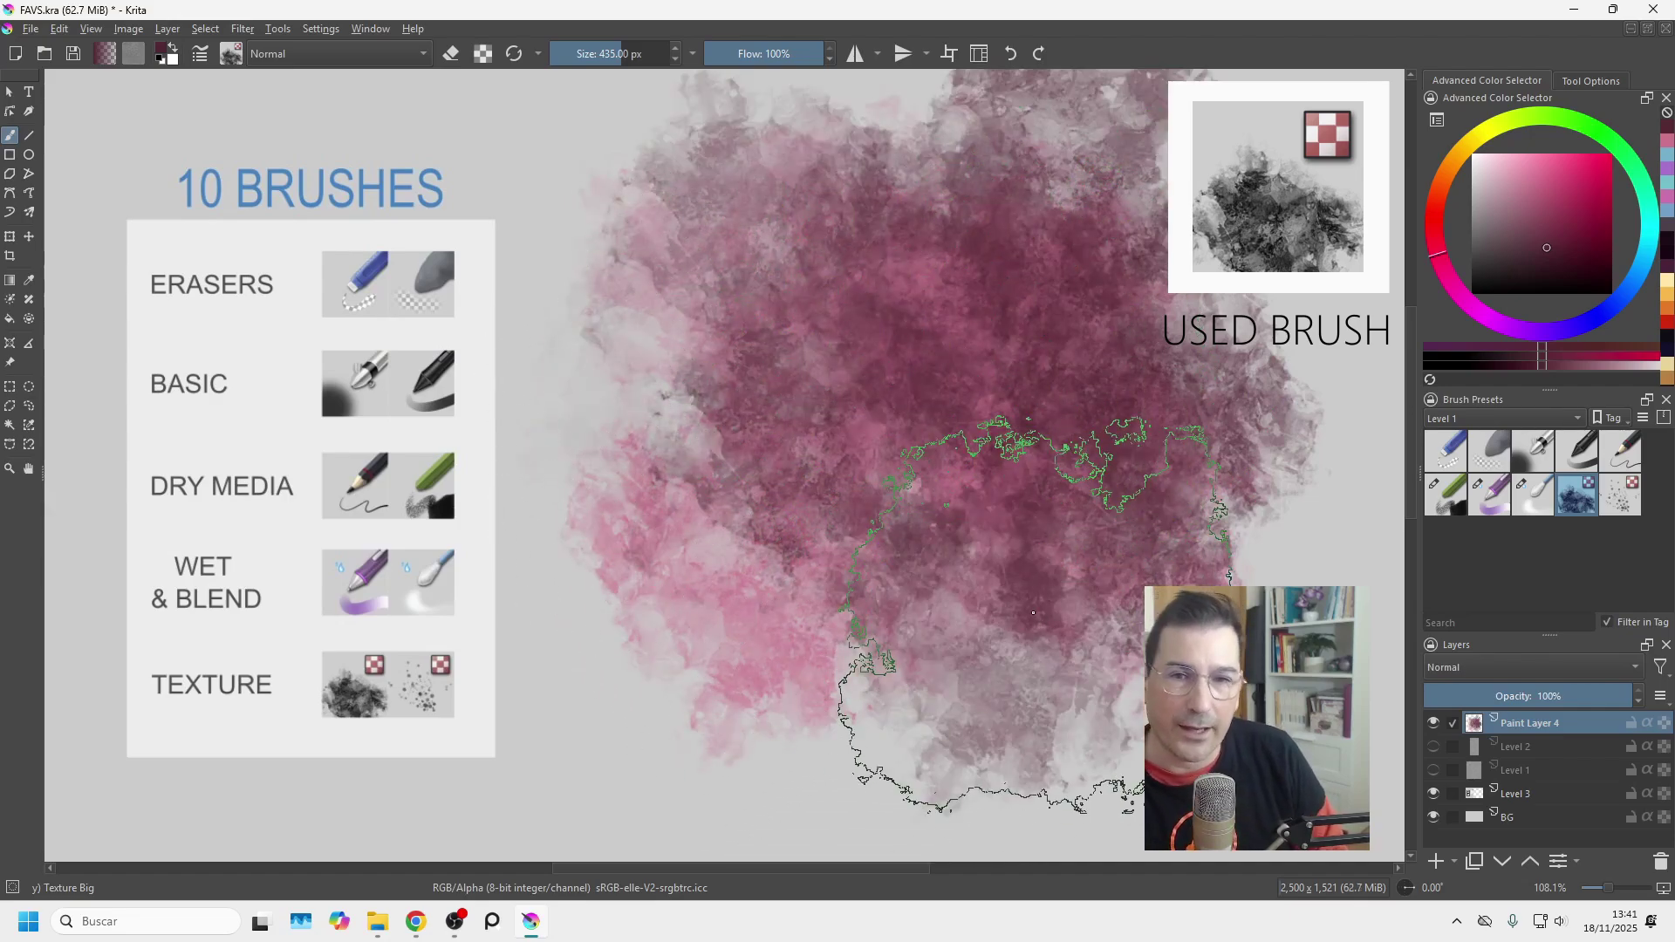
mouse_move(1034, 614)
left_mouse_down()
mouse_move(812, 538)
mouse_move(815, 591)
mouse_move(664, 309)
mouse_move(952, 600)
mouse_move(922, 512)
mouse_move(1050, 399)
mouse_move(850, 548)
mouse_move(999, 404)
mouse_move(809, 548)
left_mouse_up()
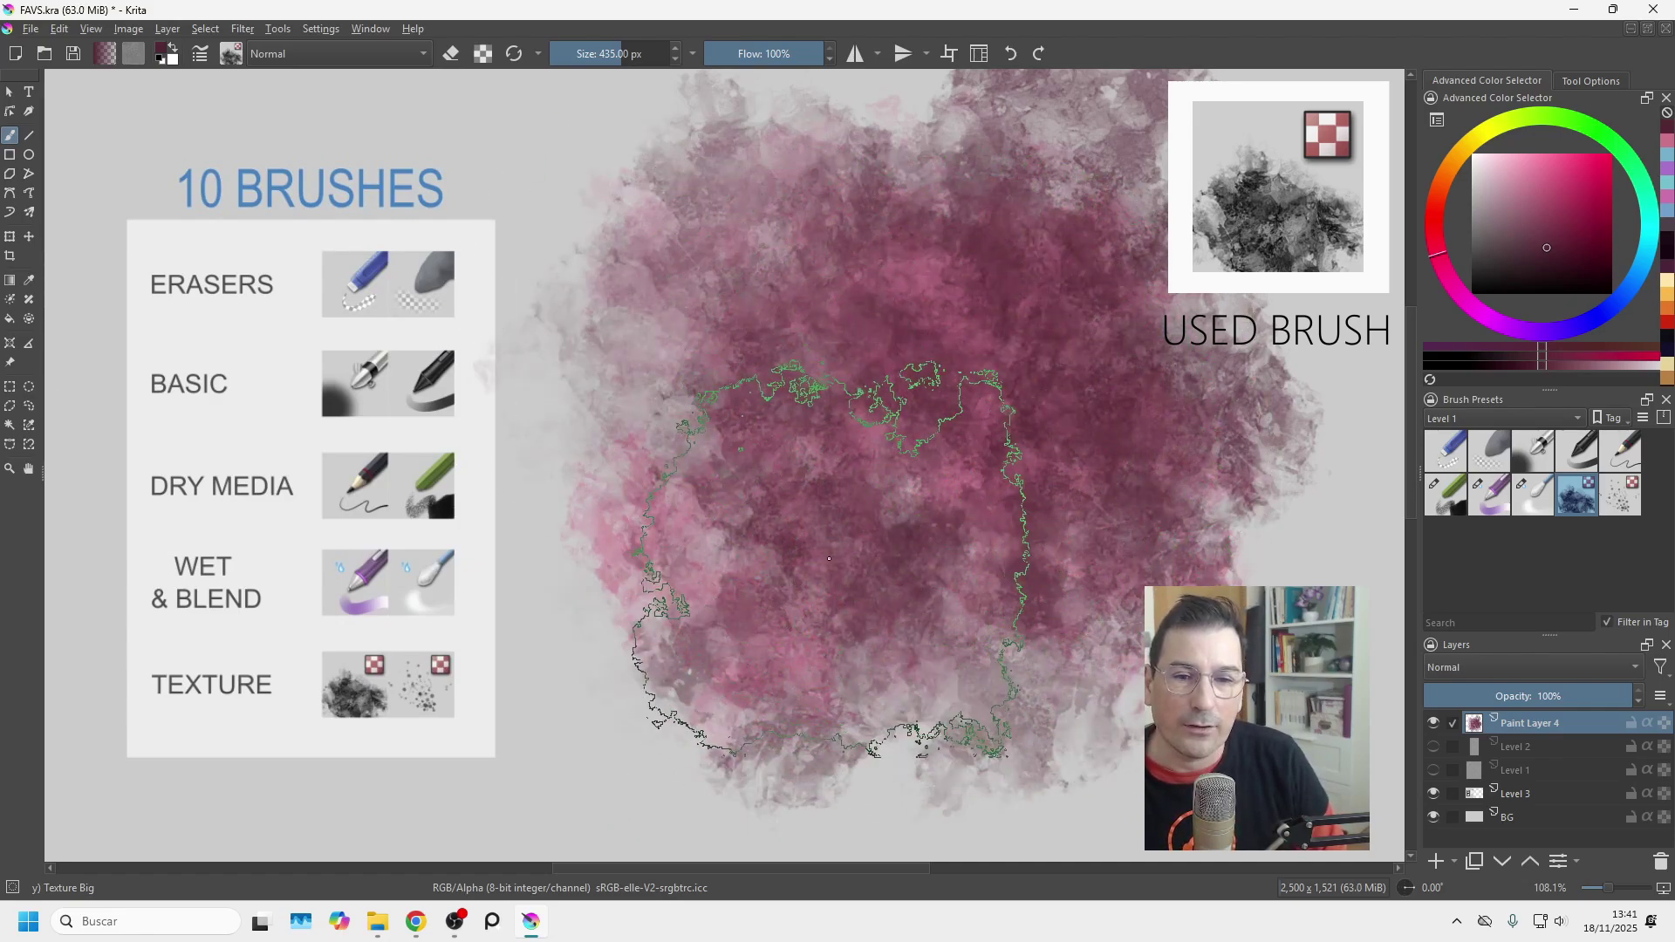
left_click(1614, 495)
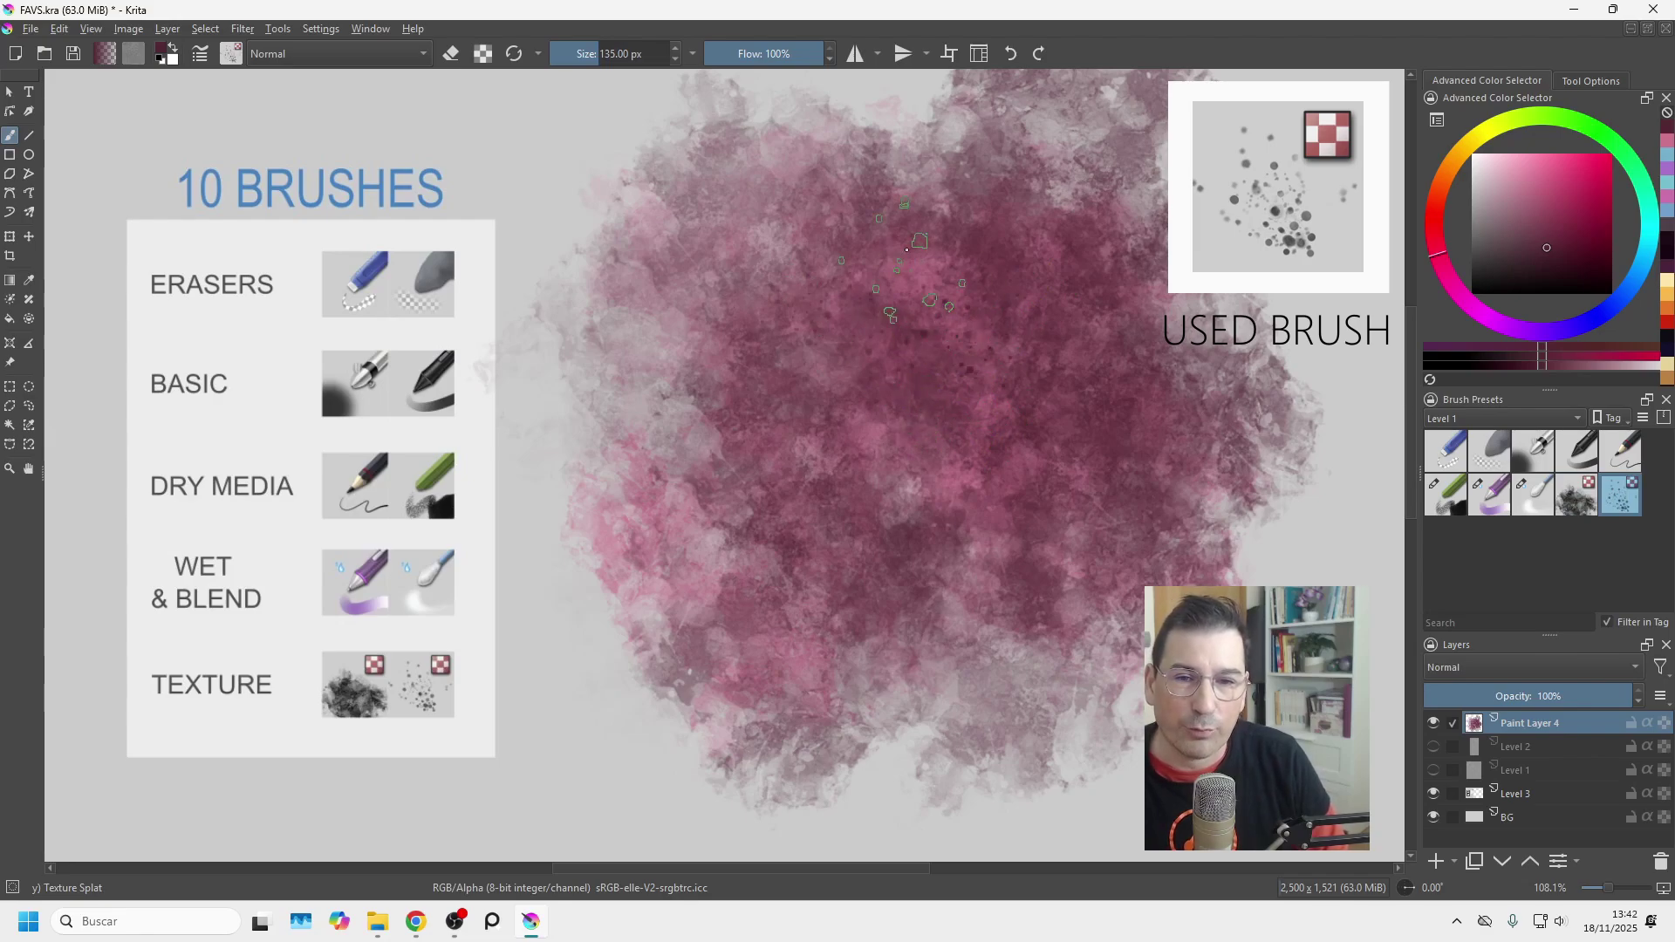
left_click_drag(1013, 456, 684, 646)
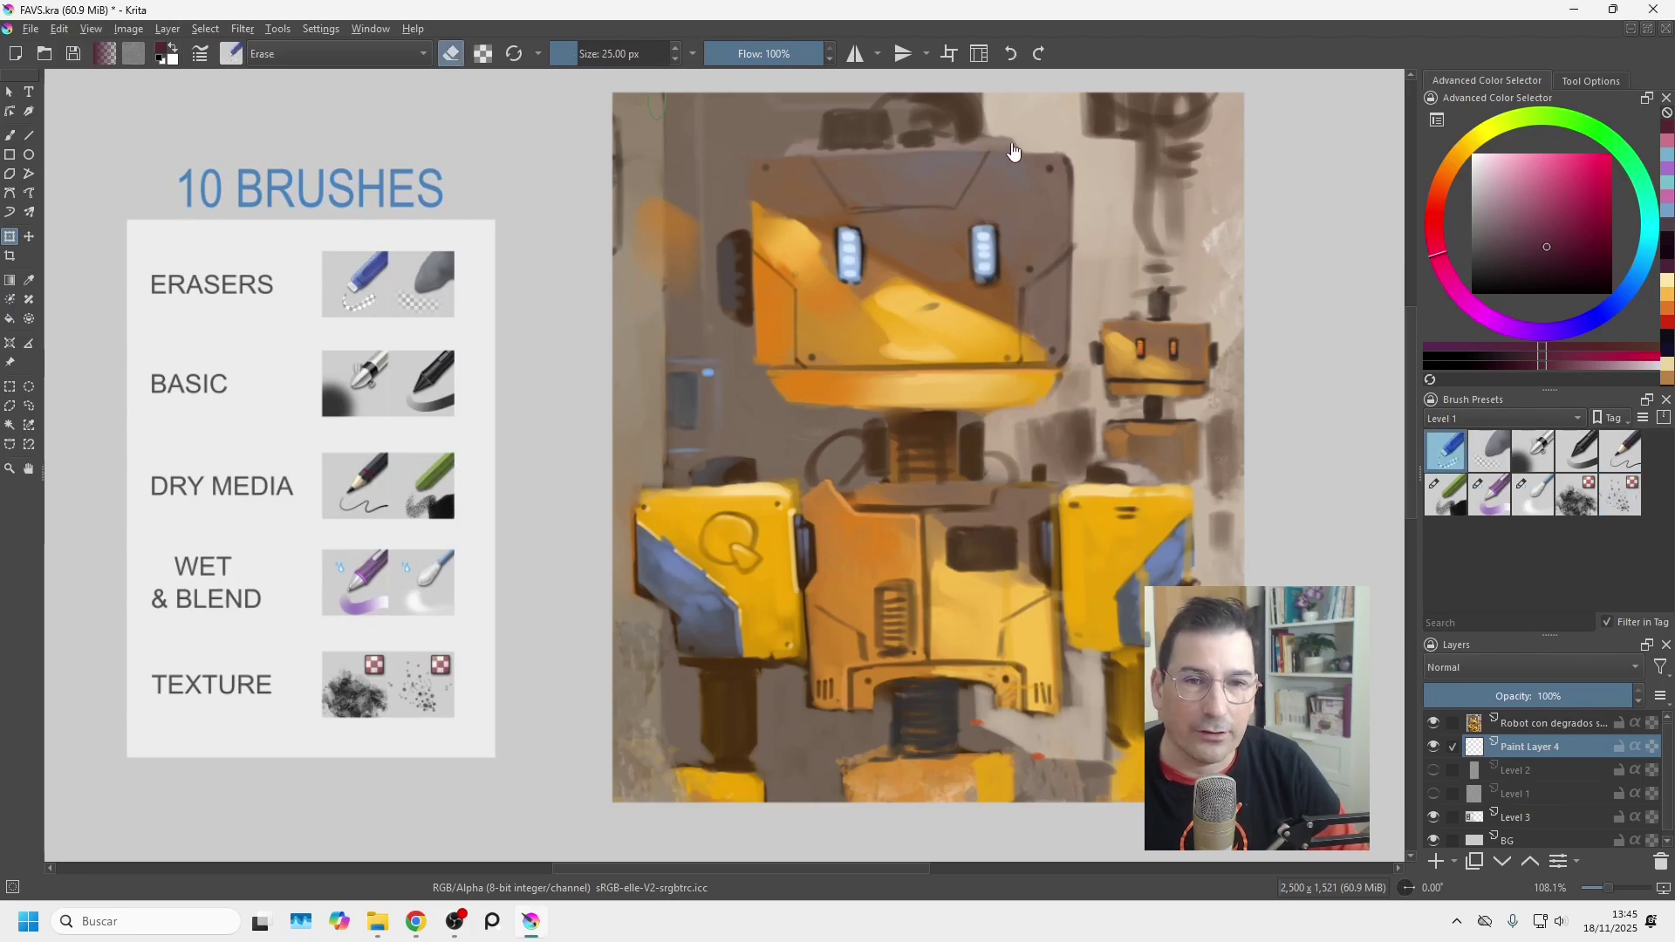
On the robot painting's layer, erase the background along the right side of the large head with Eraser Small at 25 px.
left_click(1536, 722)
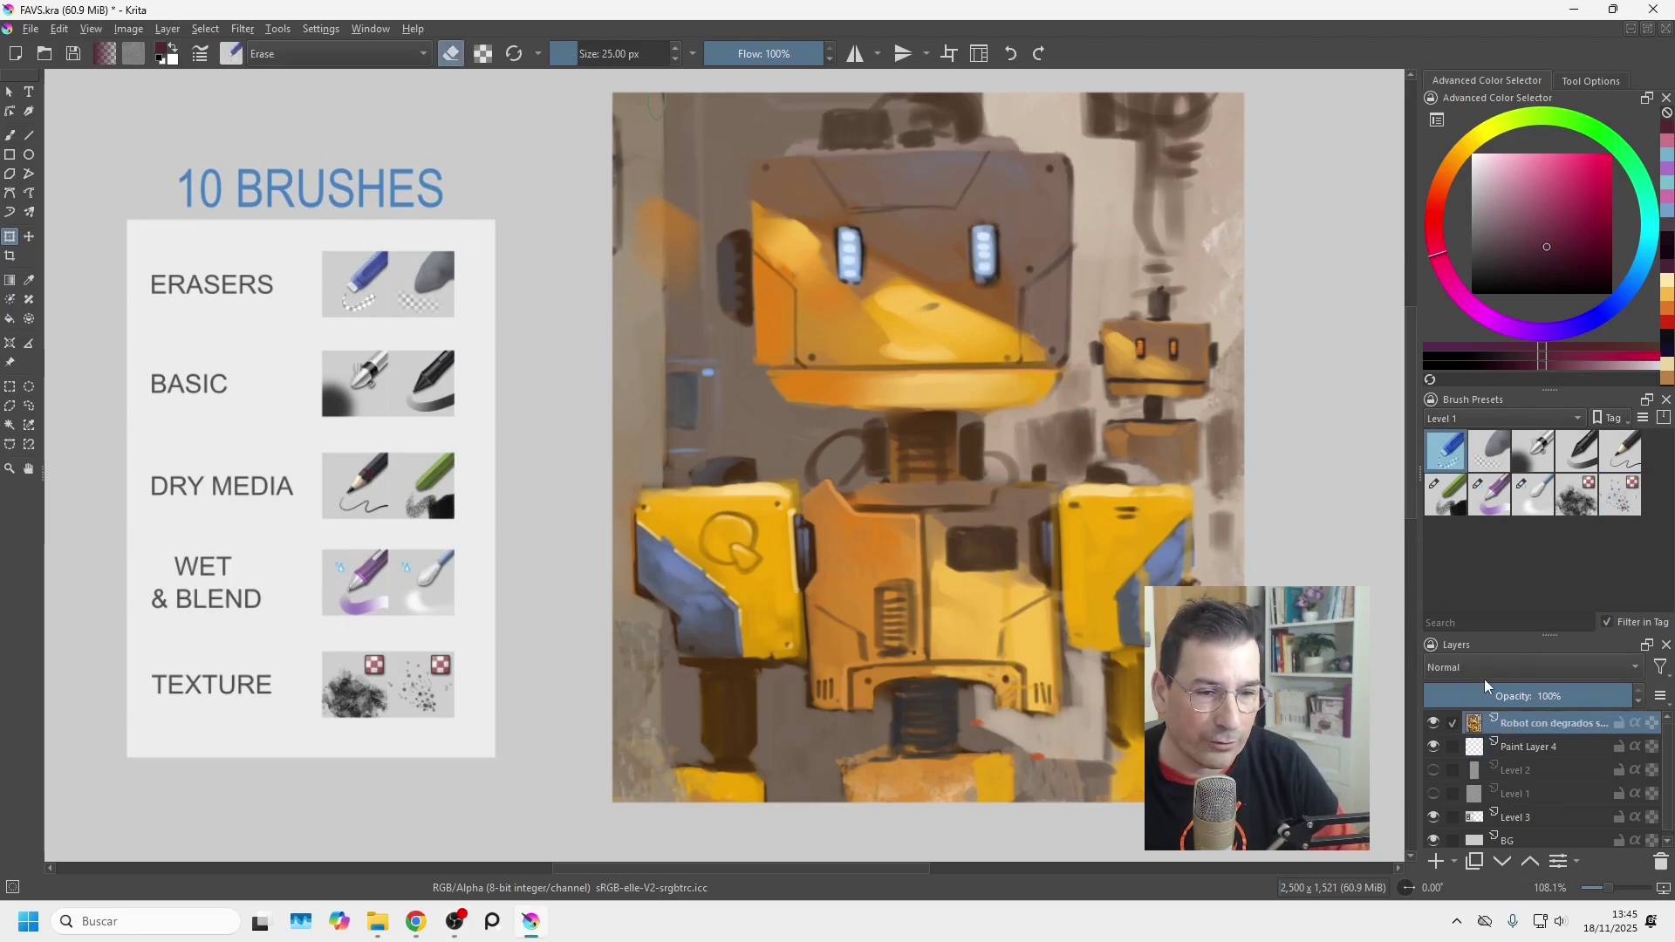
key("b")
mouse_move(1005, 144)
left_mouse_down()
mouse_move(1072, 150)
mouse_move(1008, 150)
left_mouse_up()
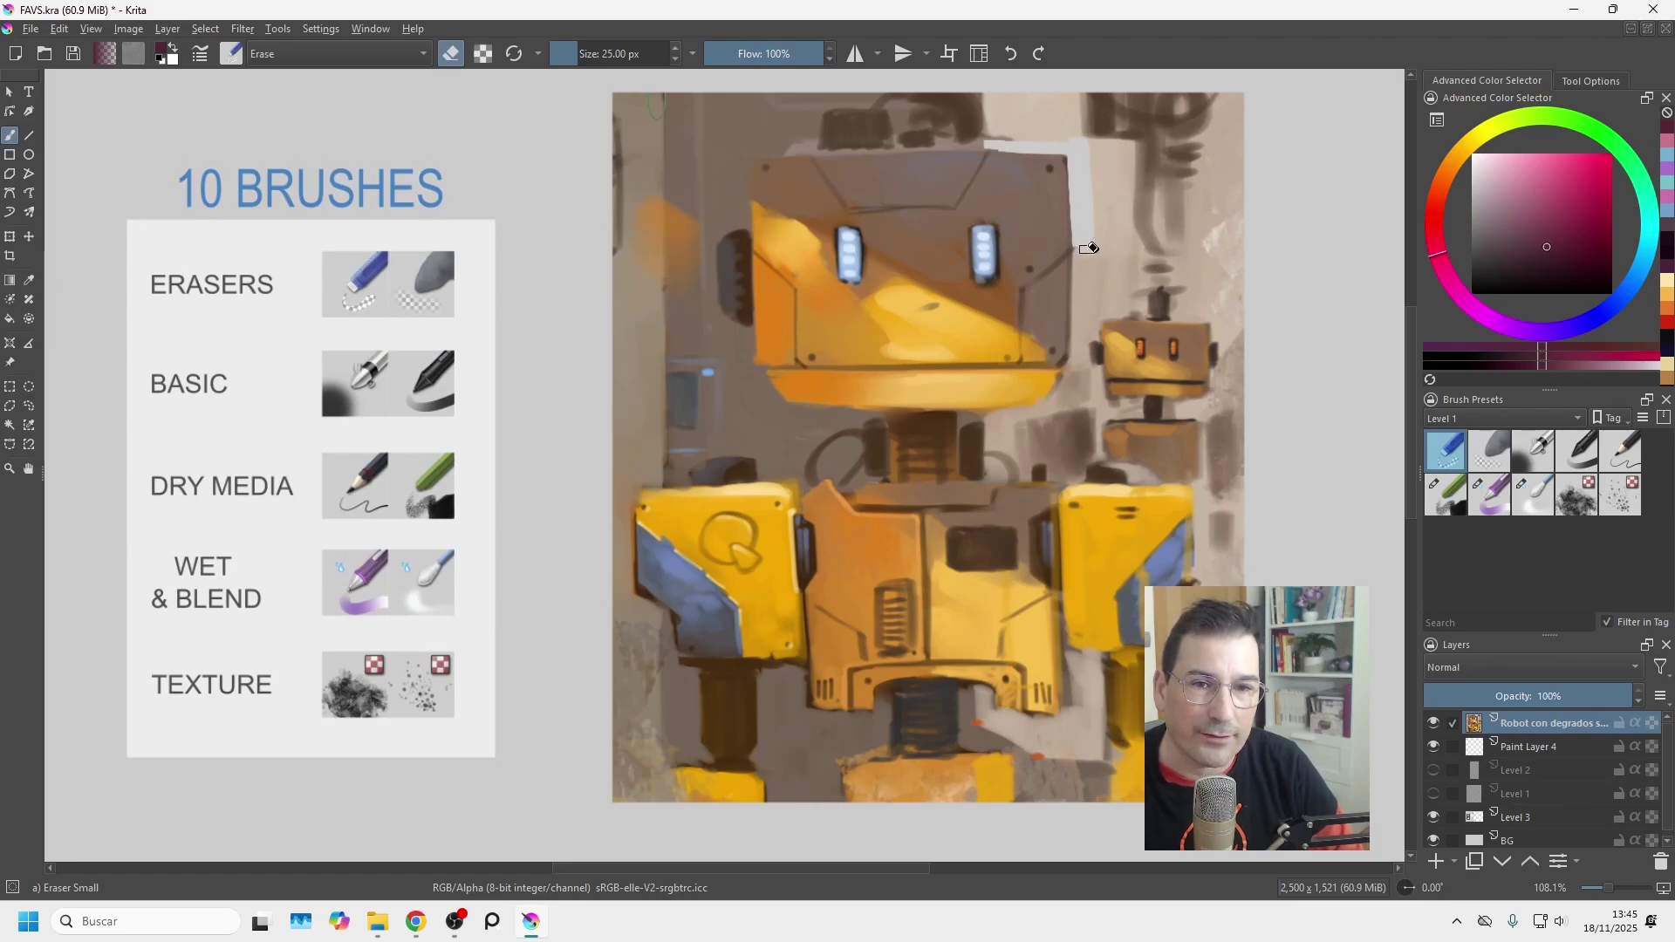
left_click_drag(1084, 248, 1078, 373)
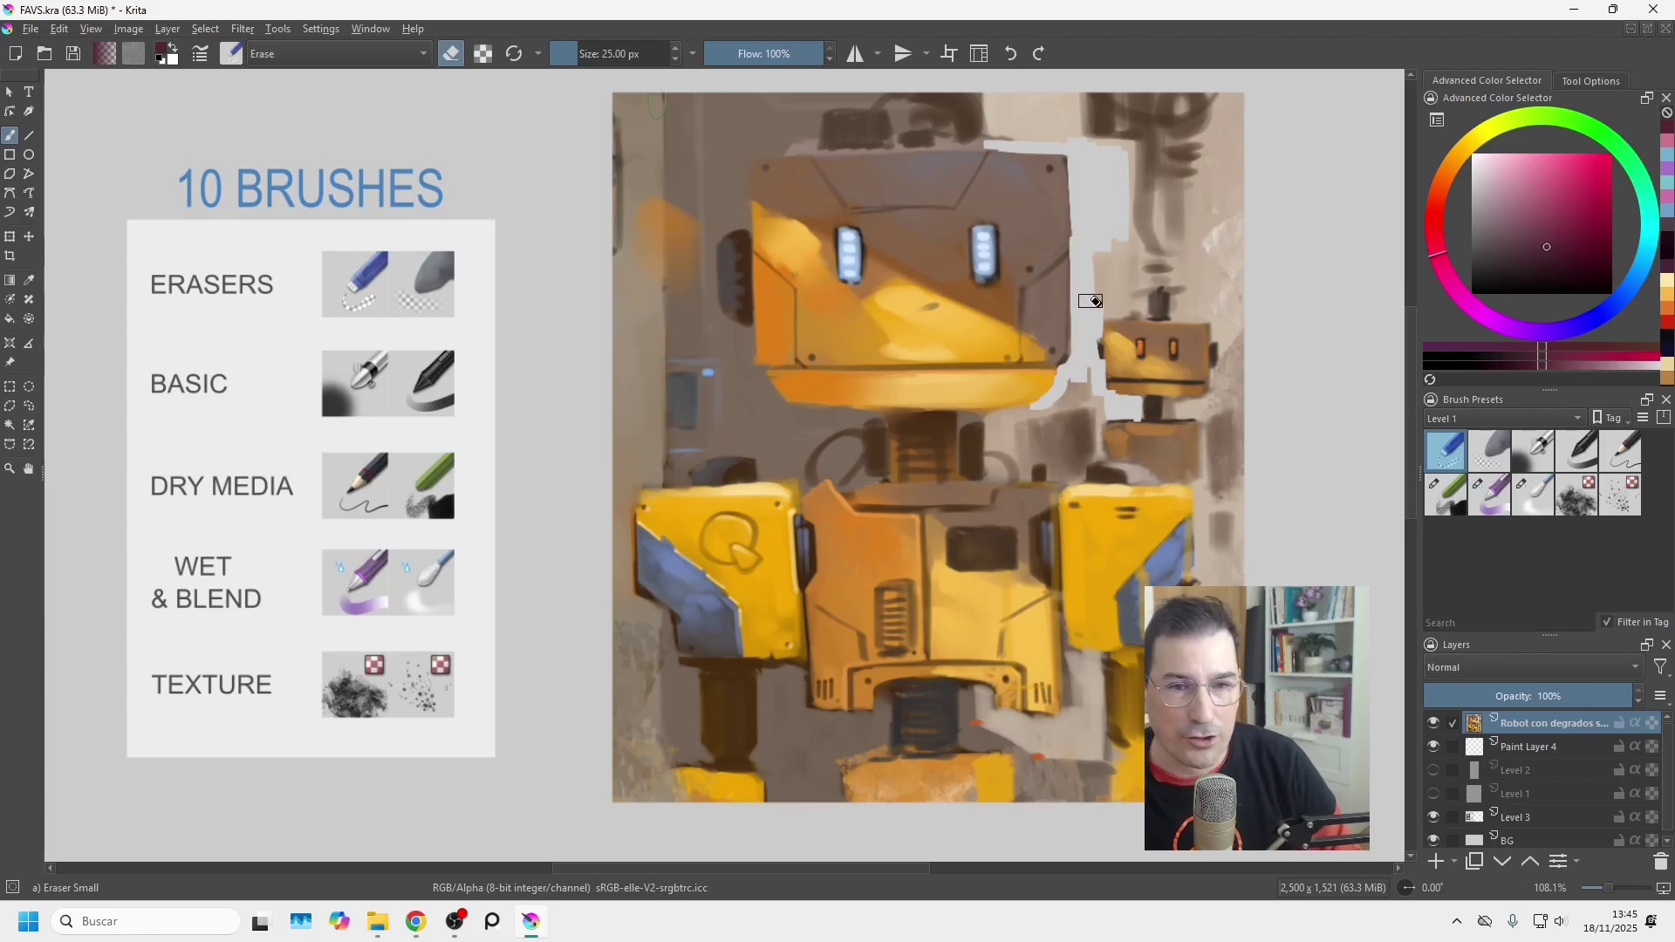
left_click_drag(1078, 359, 1077, 278)
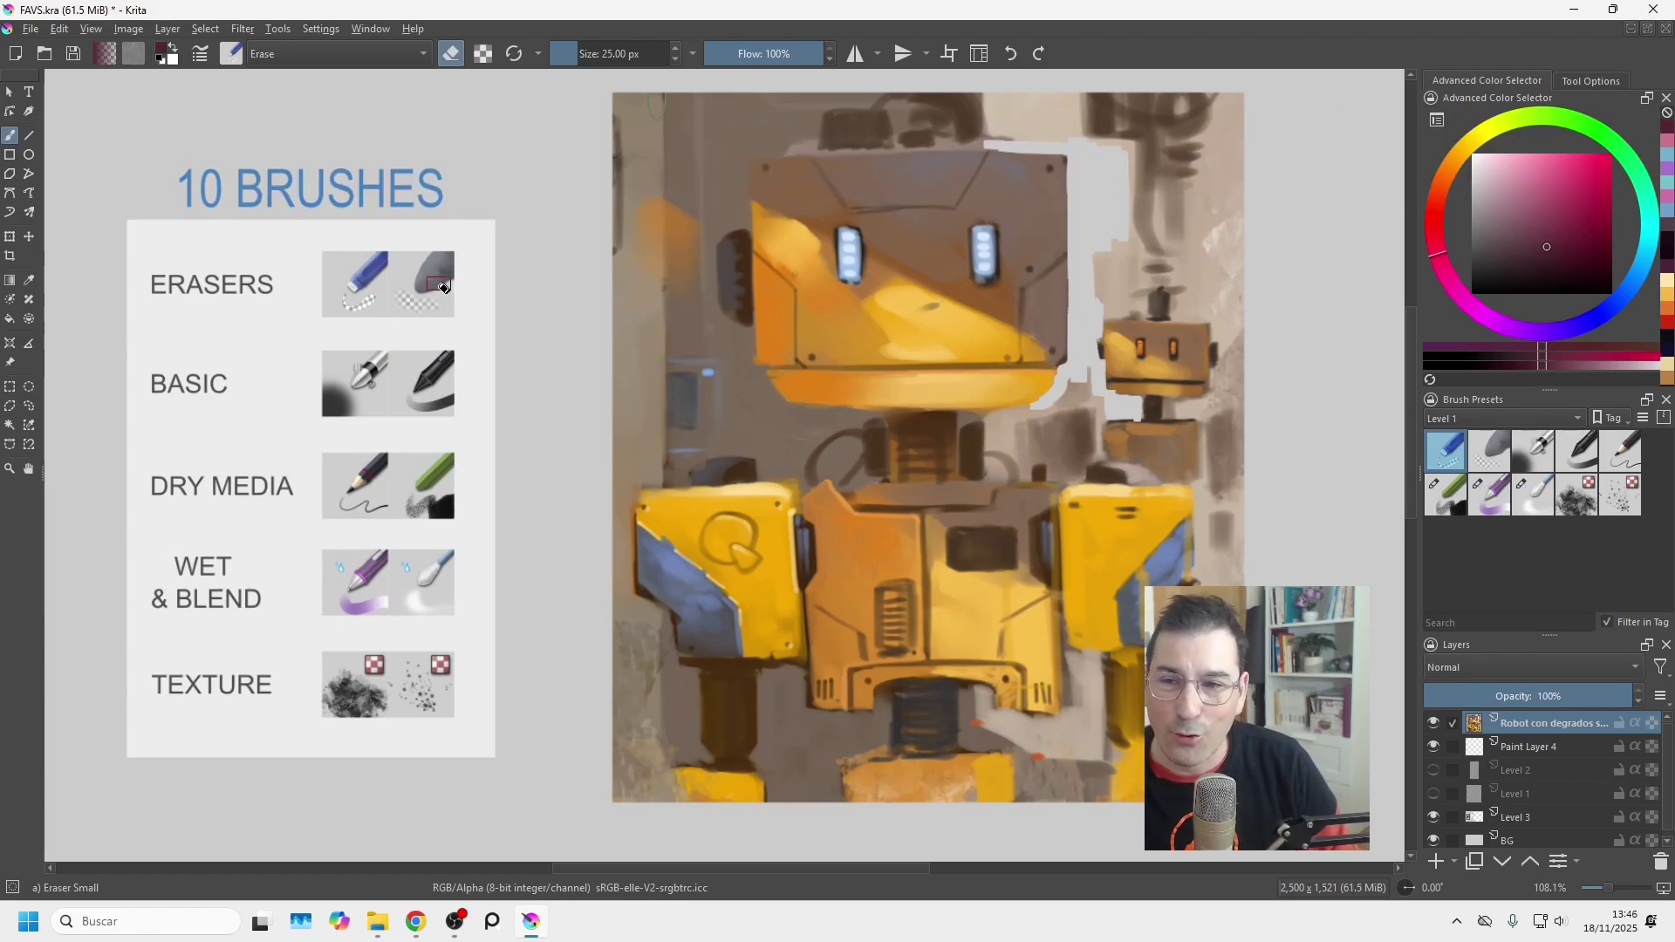
Fade the background above the small robot with Eraser Soft at 60 px, and open that brush's settings.
left_click(1492, 453)
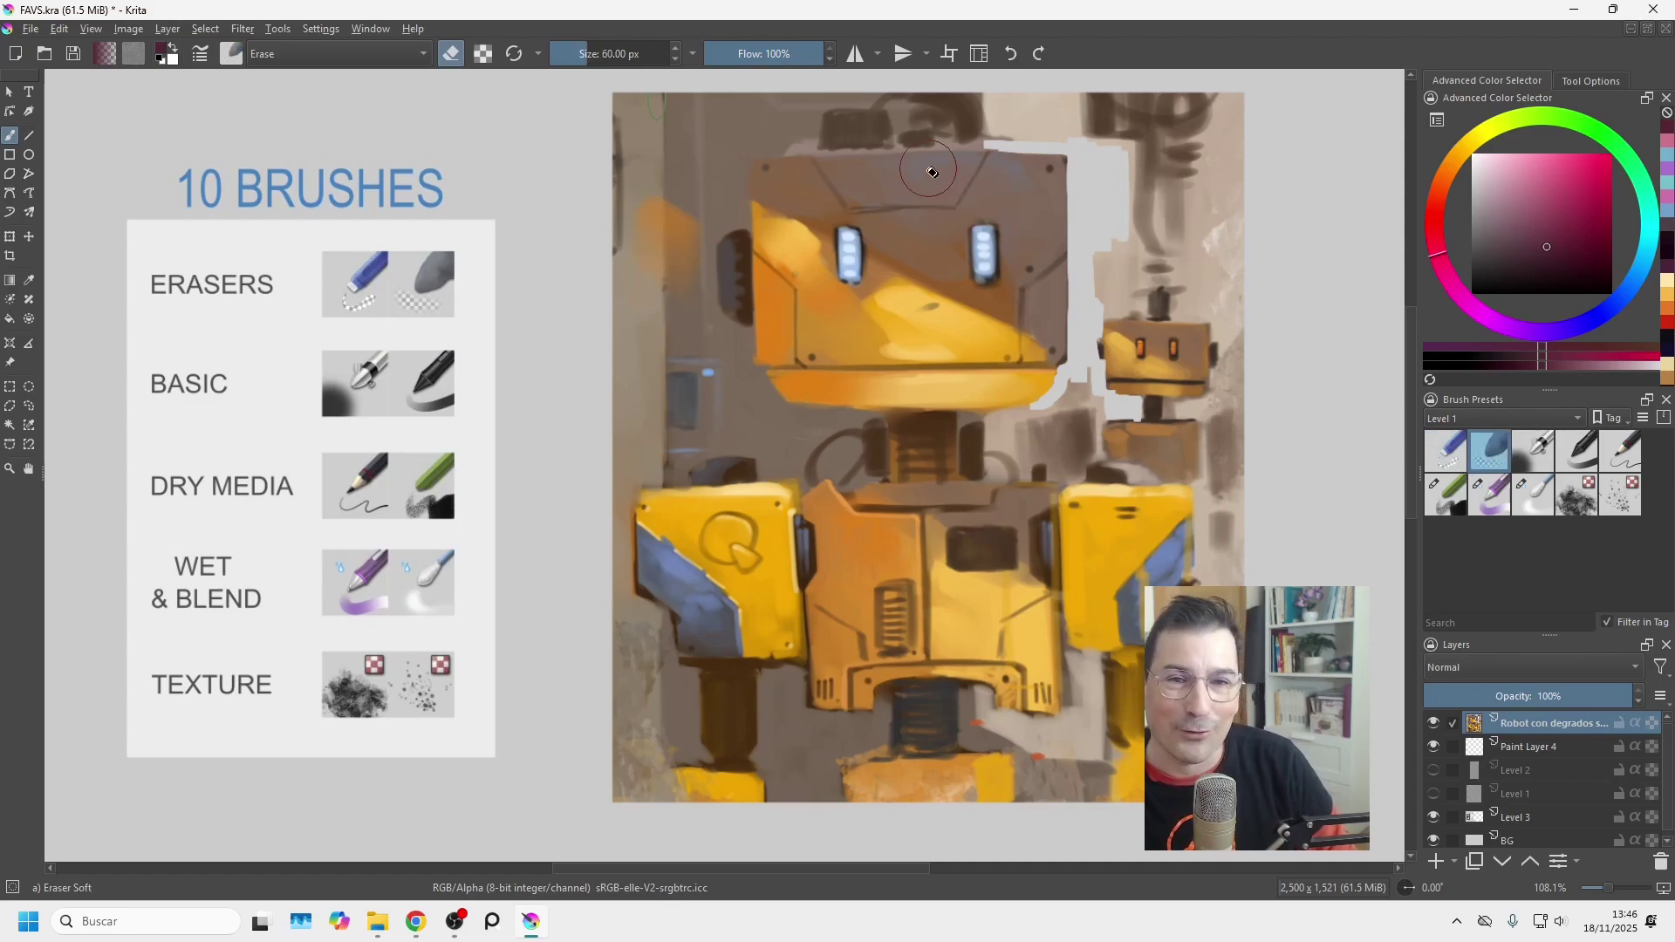
mouse_move(993, 147)
left_mouse_down()
mouse_move(1086, 272)
mouse_move(1103, 178)
mouse_move(1135, 265)
mouse_move(1183, 150)
mouse_move(1135, 147)
mouse_move(1131, 181)
mouse_move(1161, 156)
mouse_move(1187, 230)
mouse_move(1215, 254)
left_mouse_up()
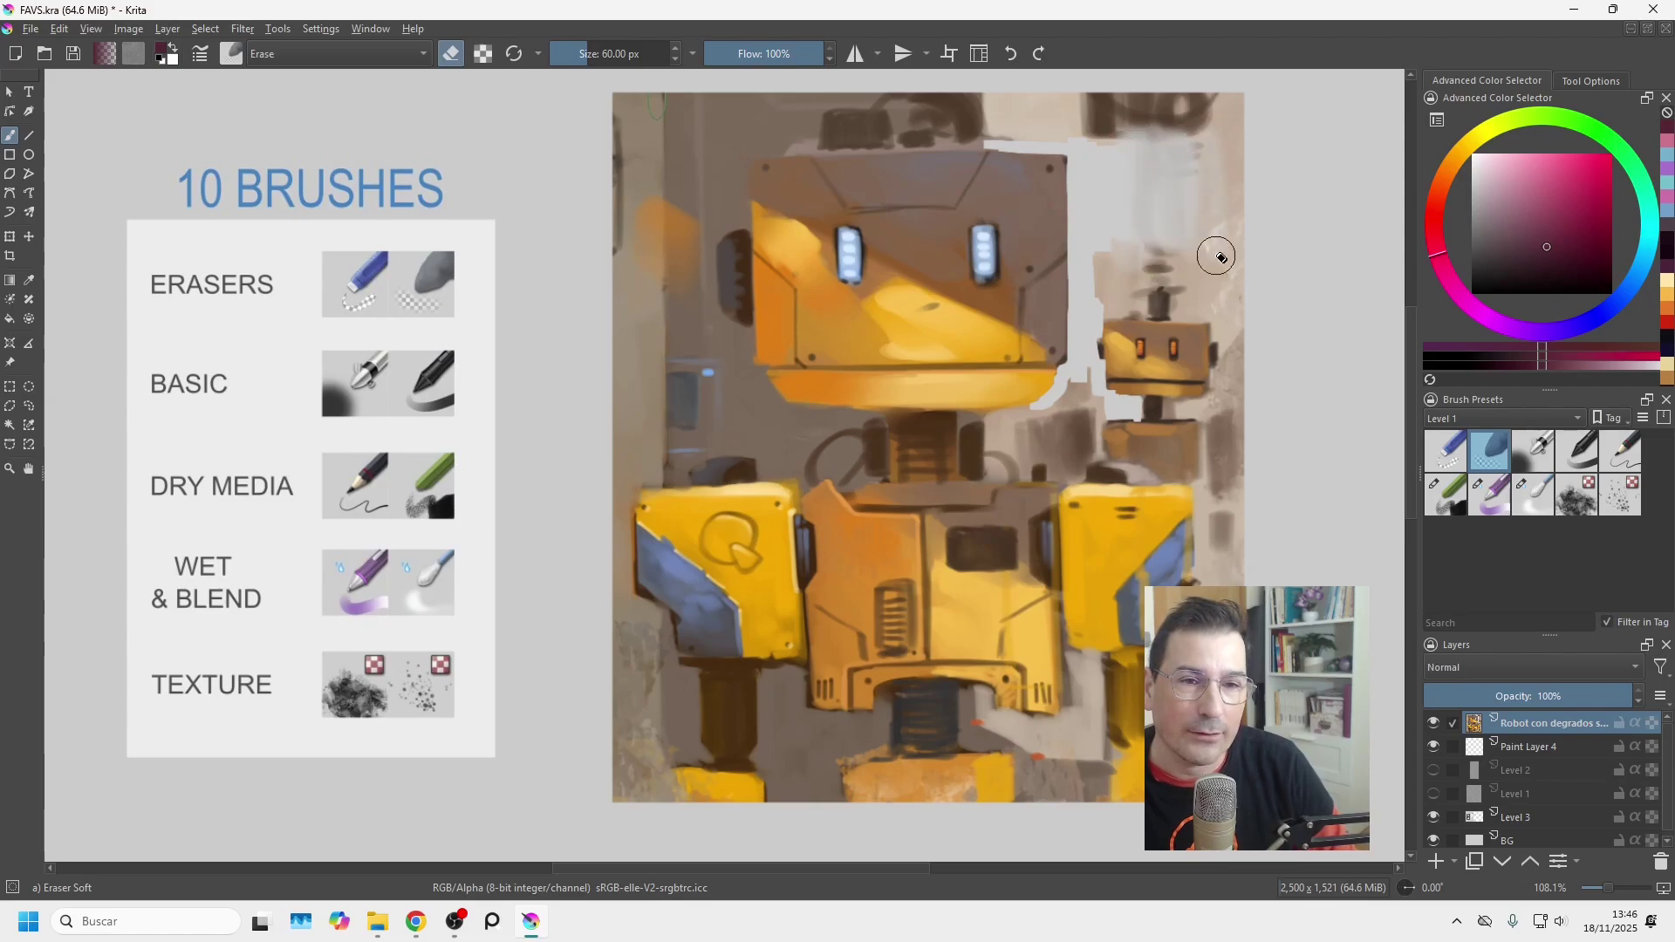
left_click(201, 56)
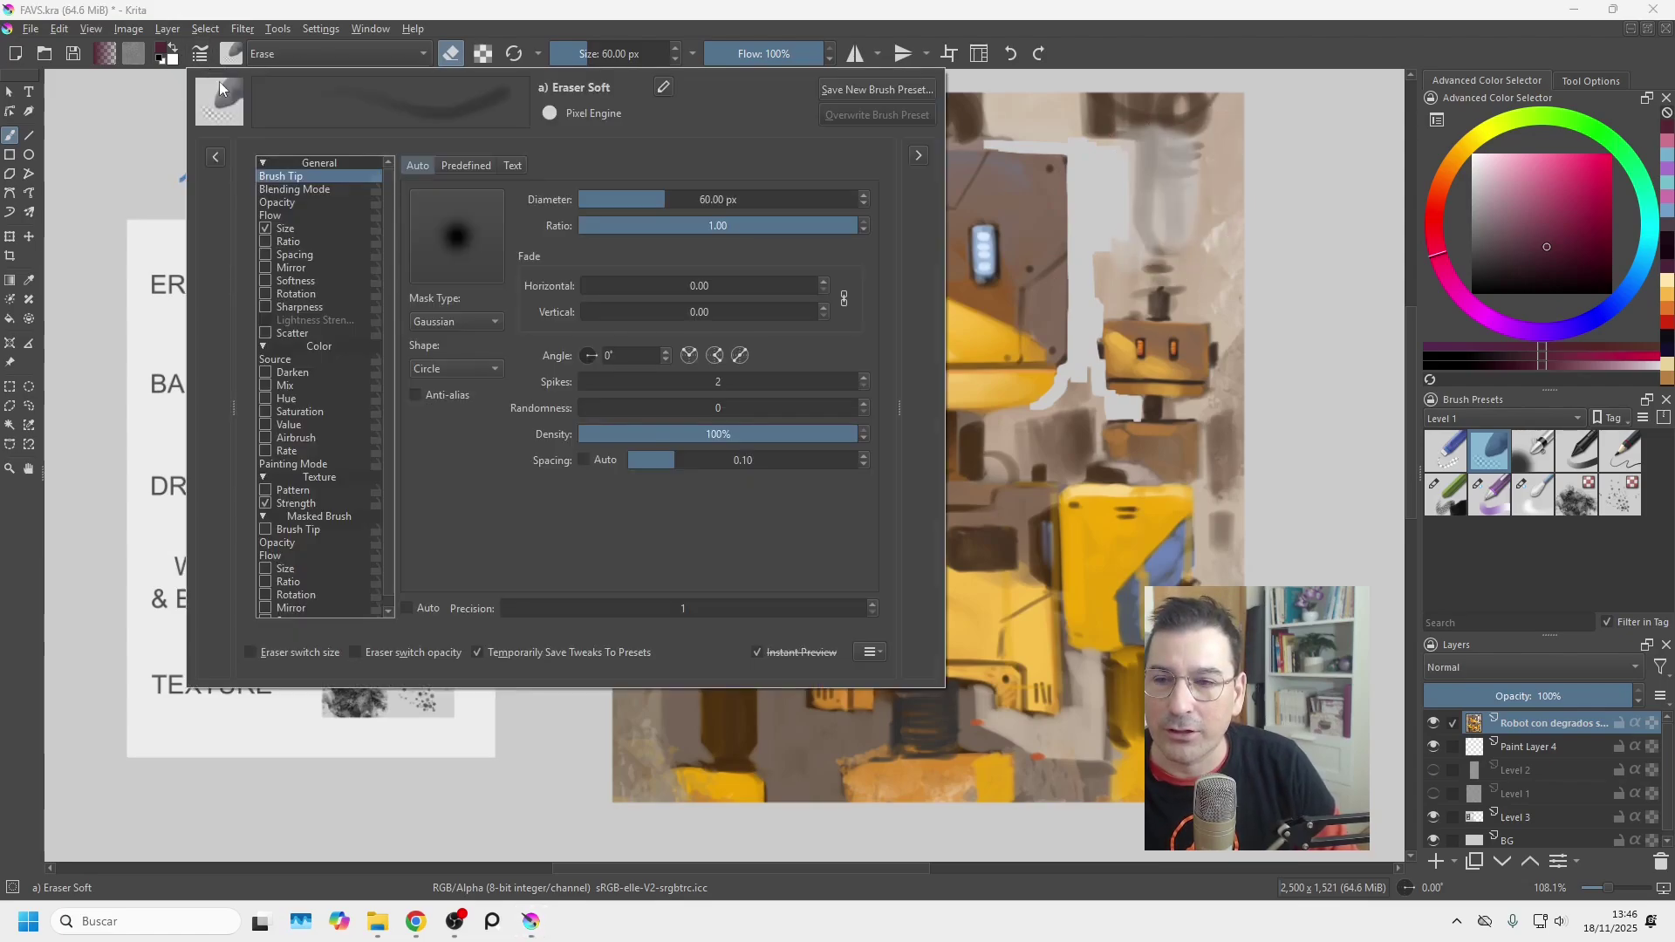
Apply a linear pressure curve to Eraser Soft's flow, and erase lightly with it at 86.03 px and 11% flow.
left_click(297, 202)
left_click(279, 216)
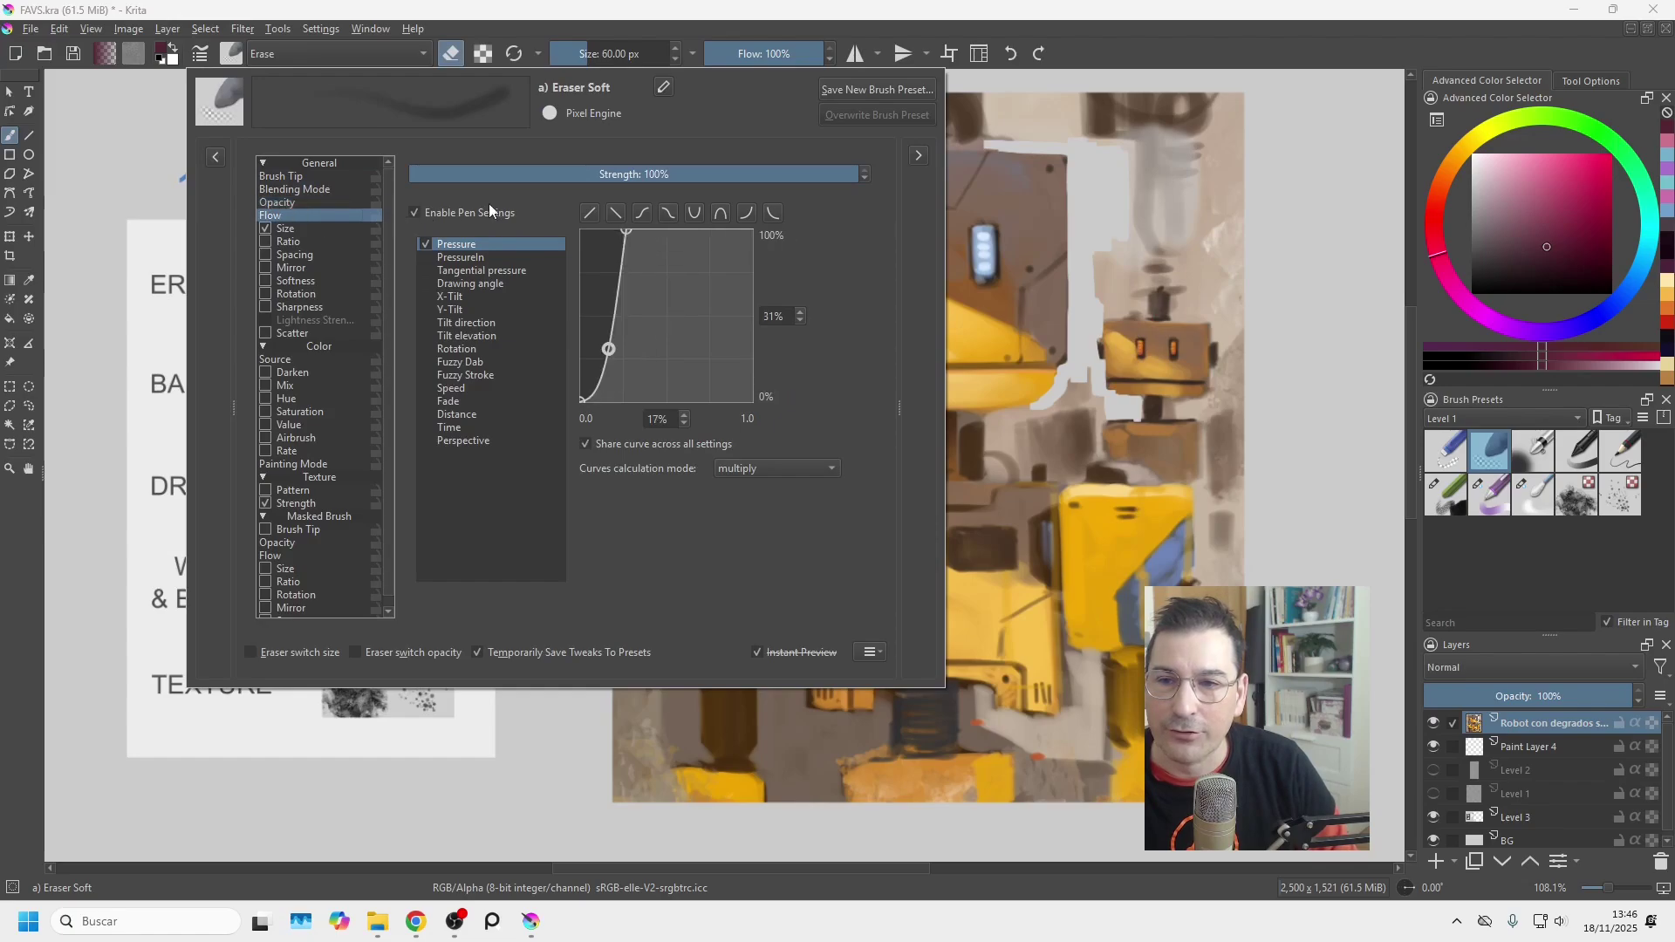
left_click(595, 214)
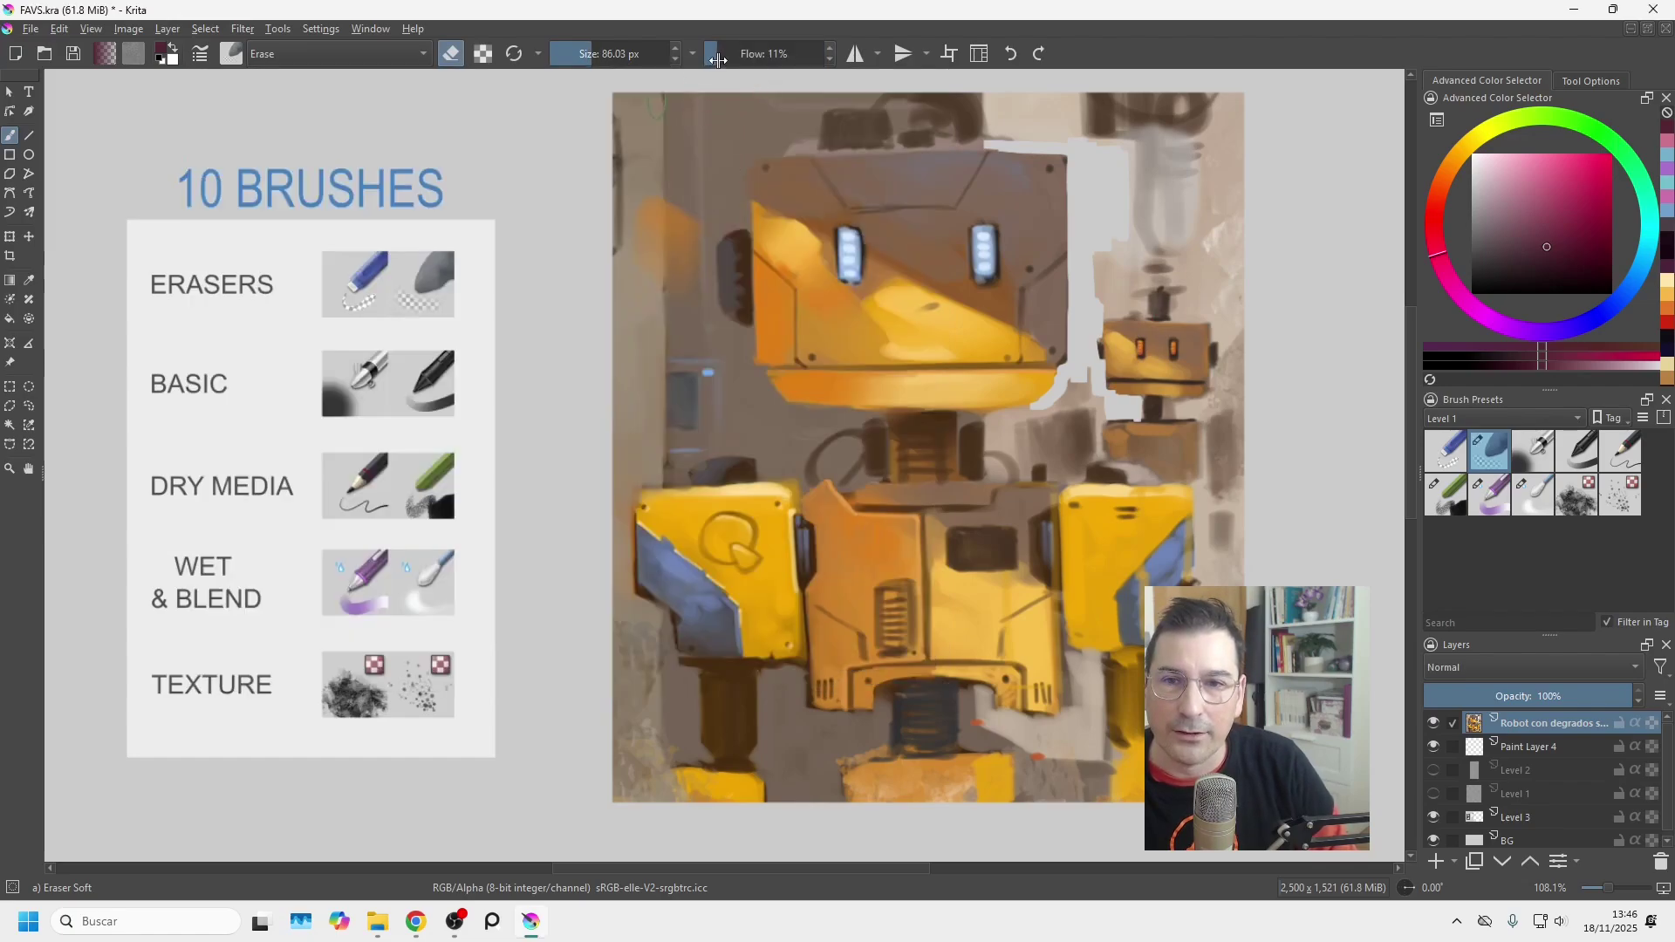
mouse_move(695, 136)
left_mouse_down()
mouse_move(689, 206)
mouse_move(671, 103)
mouse_move(665, 203)
mouse_move(662, 105)
mouse_move(671, 263)
mouse_move(657, 92)
mouse_move(680, 359)
mouse_move(654, 113)
left_mouse_up()
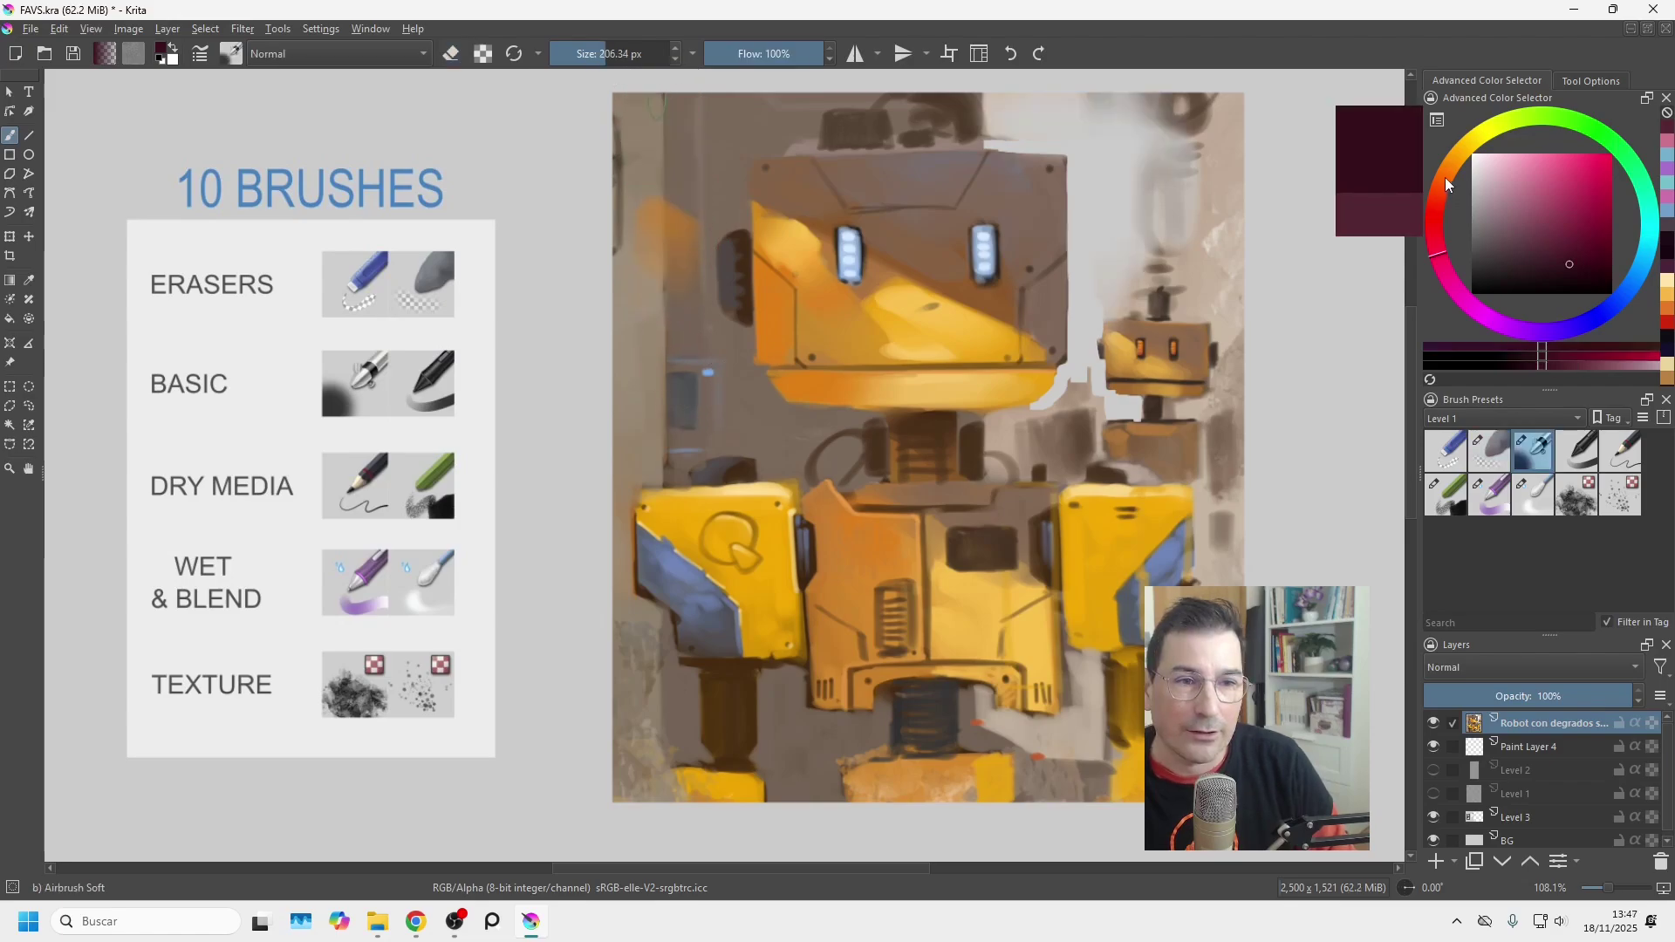
Try shading the robot's lower chest in dark orange-brown with Airbrush Soft at 206.34 px in Normal mode.
left_click(1447, 175)
left_click(1575, 271)
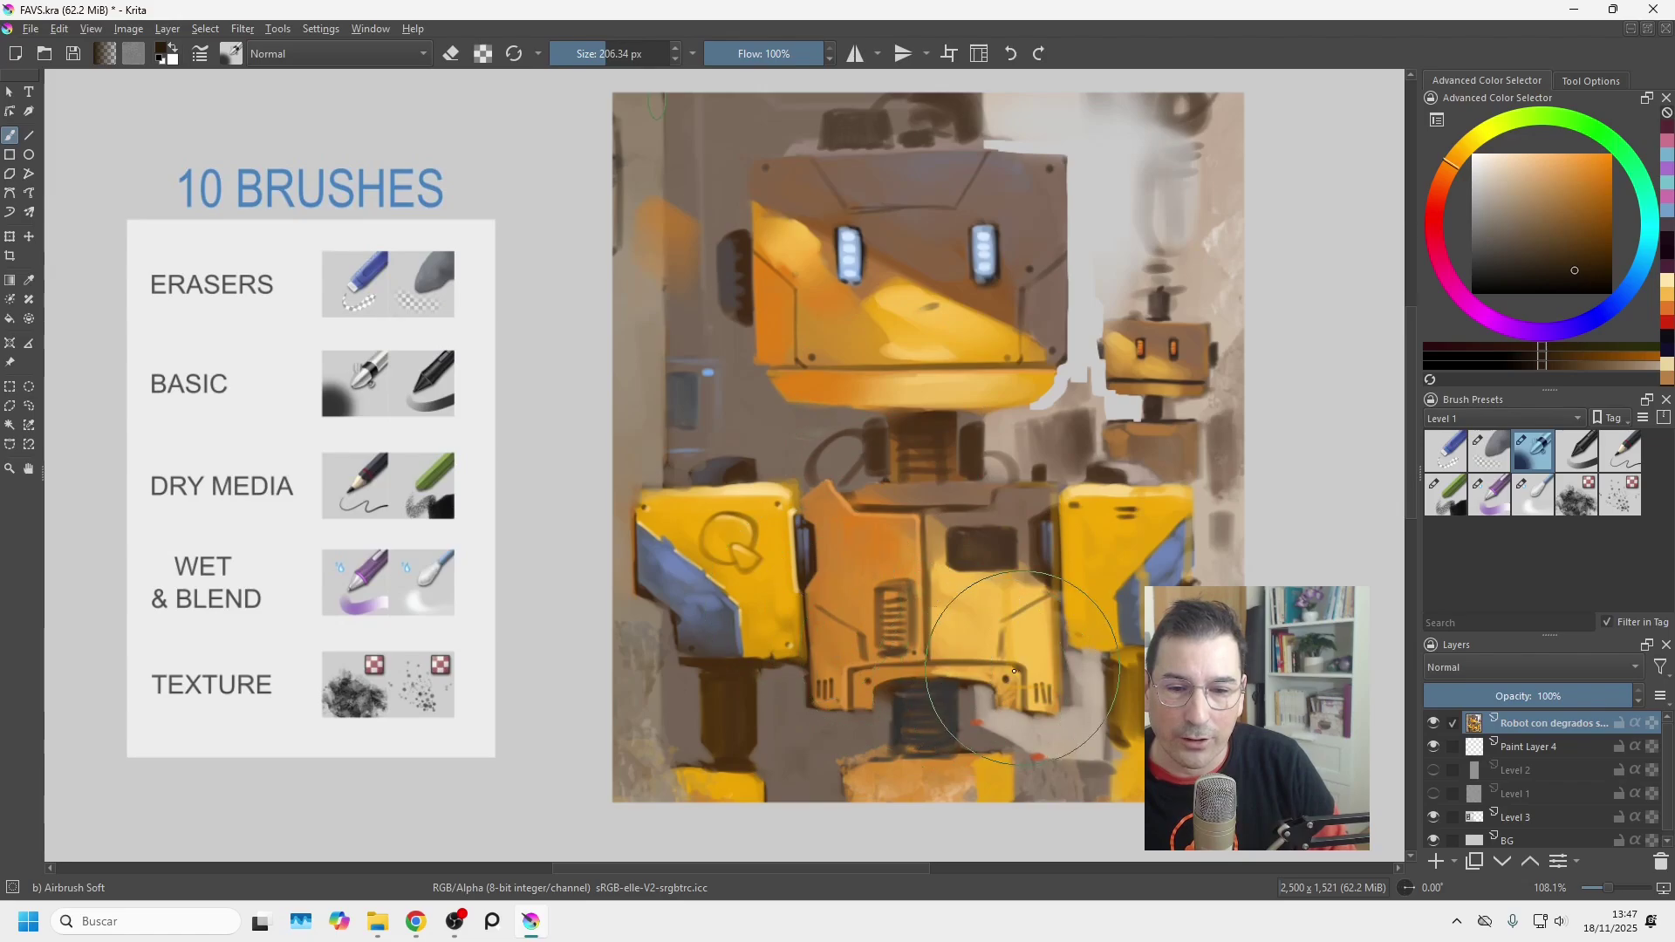
mouse_move(1015, 671)
left_mouse_down()
mouse_move(824, 676)
mouse_move(1058, 671)
mouse_move(837, 628)
mouse_move(994, 622)
mouse_move(935, 596)
mouse_move(1046, 626)
mouse_move(986, 619)
left_mouse_up()
key("ctrl+z")
key("ctrl+z")
key("ctrl+z")
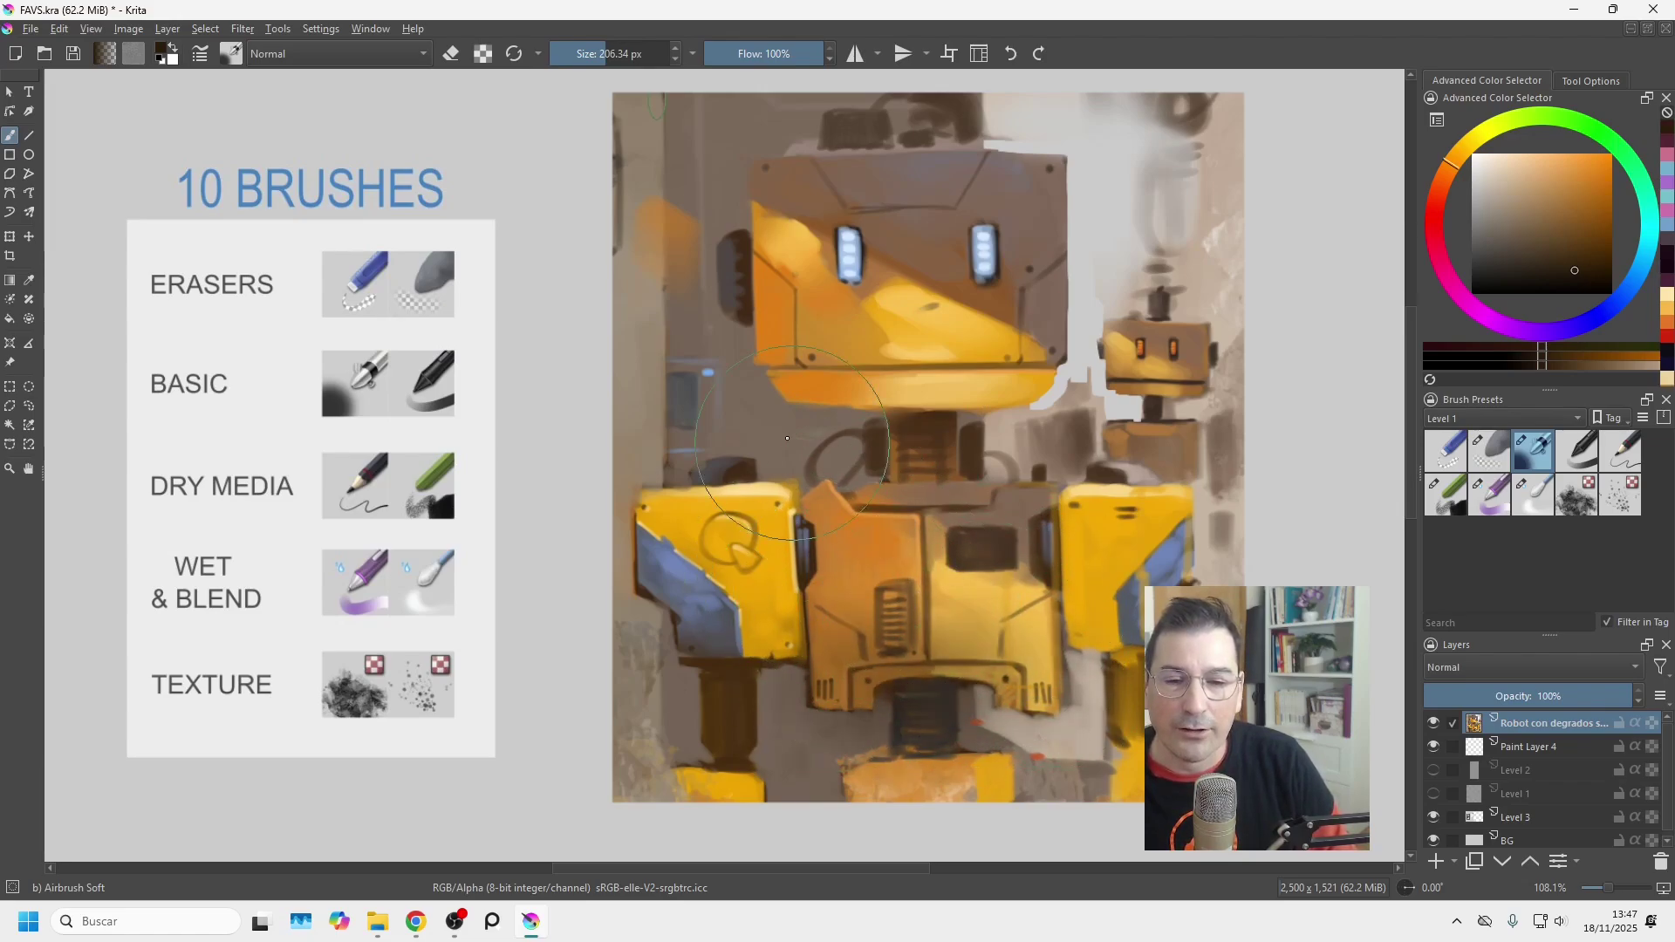
Shade the robot's torso and lower body with Airbrush Soft in Multiply mode, using a light orange.
left_click(295, 50)
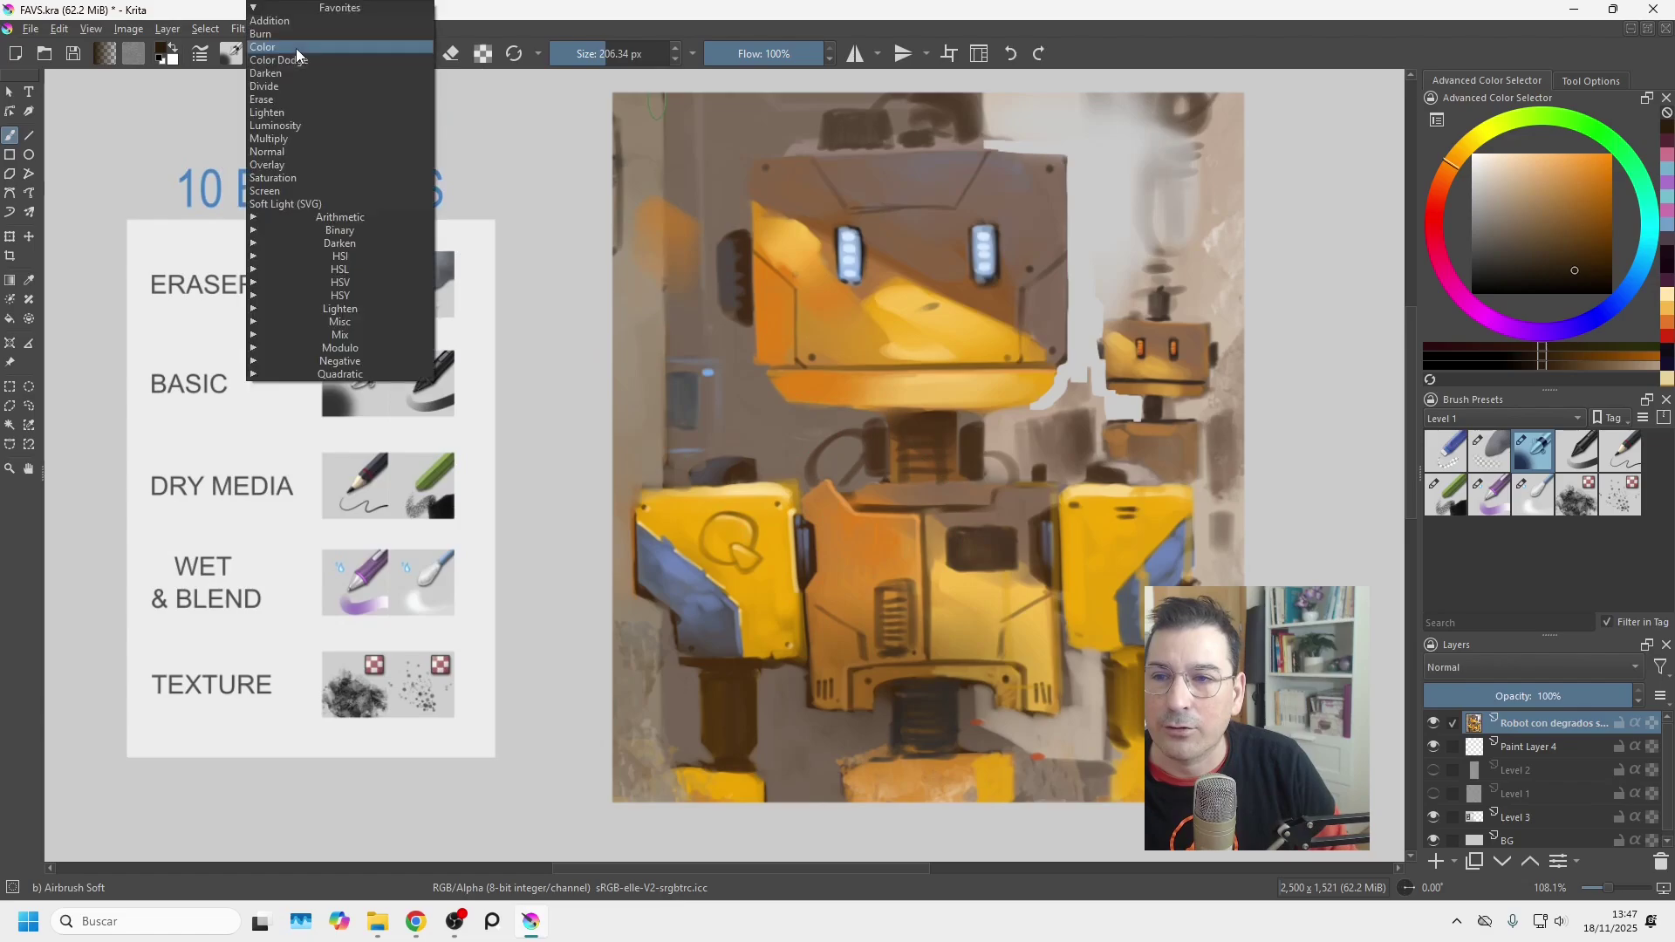
left_click(270, 138)
left_click_drag(1559, 209, 1553, 183)
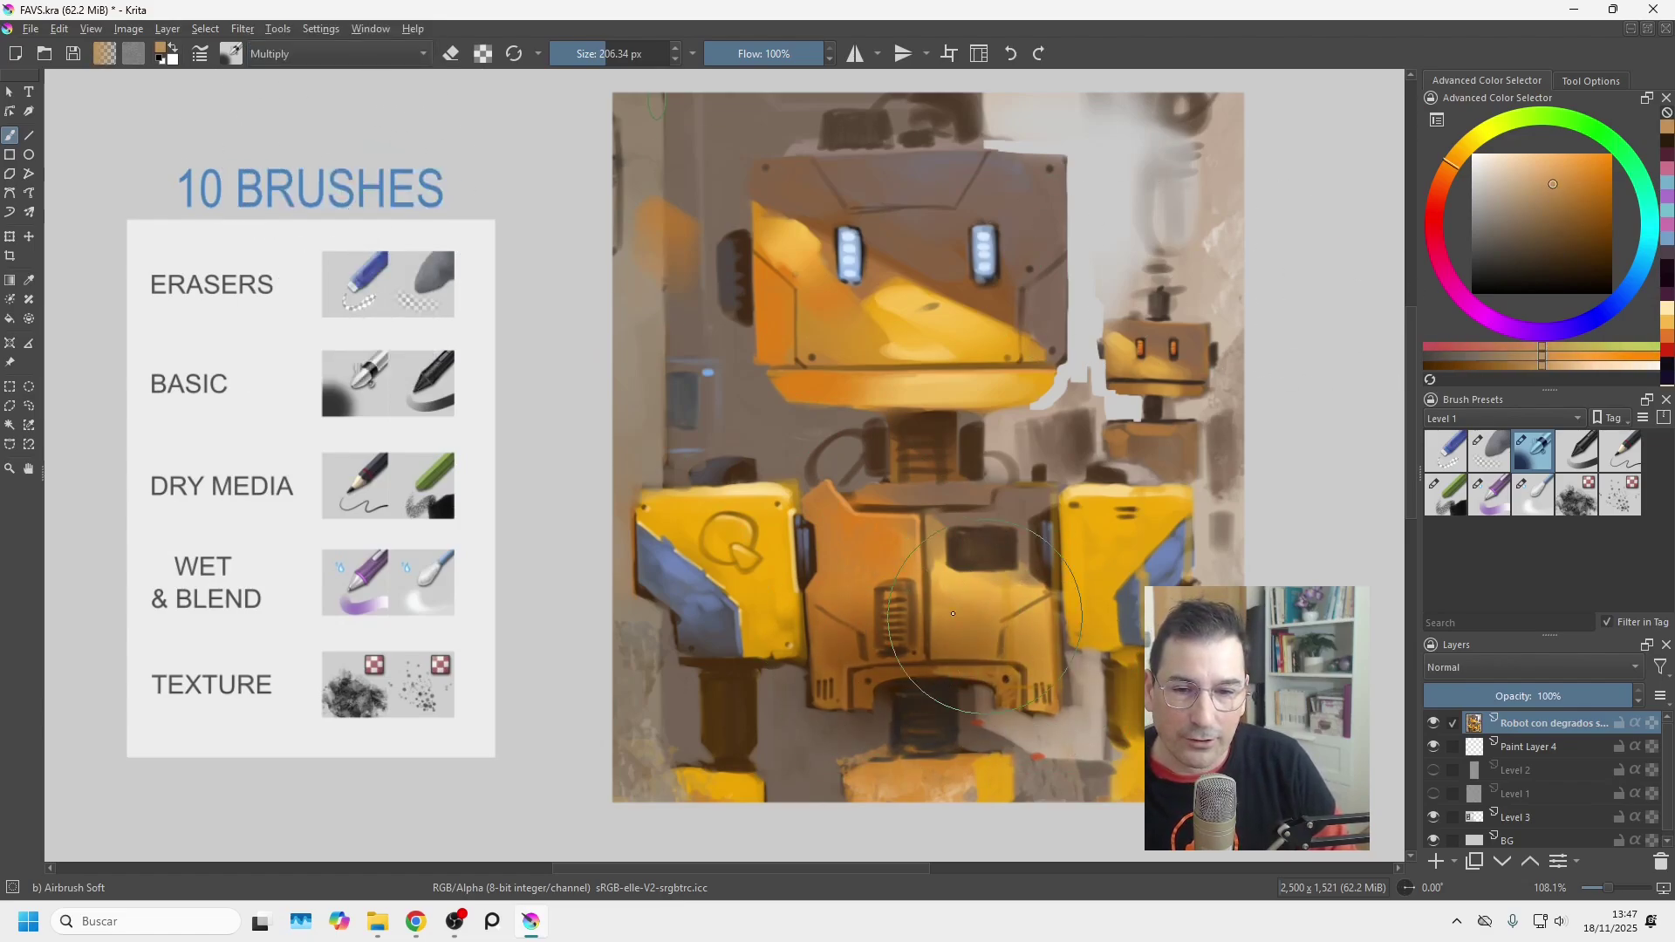
mouse_move(953, 614)
left_mouse_down()
mouse_move(995, 602)
mouse_move(797, 567)
mouse_move(1005, 693)
mouse_move(908, 783)
mouse_move(1032, 783)
mouse_move(879, 740)
mouse_move(838, 749)
mouse_move(934, 779)
mouse_move(922, 746)
mouse_move(696, 586)
mouse_move(721, 756)
mouse_move(662, 755)
mouse_move(658, 775)
mouse_move(664, 589)
mouse_move(698, 738)
mouse_move(664, 566)
mouse_move(804, 640)
mouse_move(1164, 602)
left_mouse_up()
left_click(1525, 162)
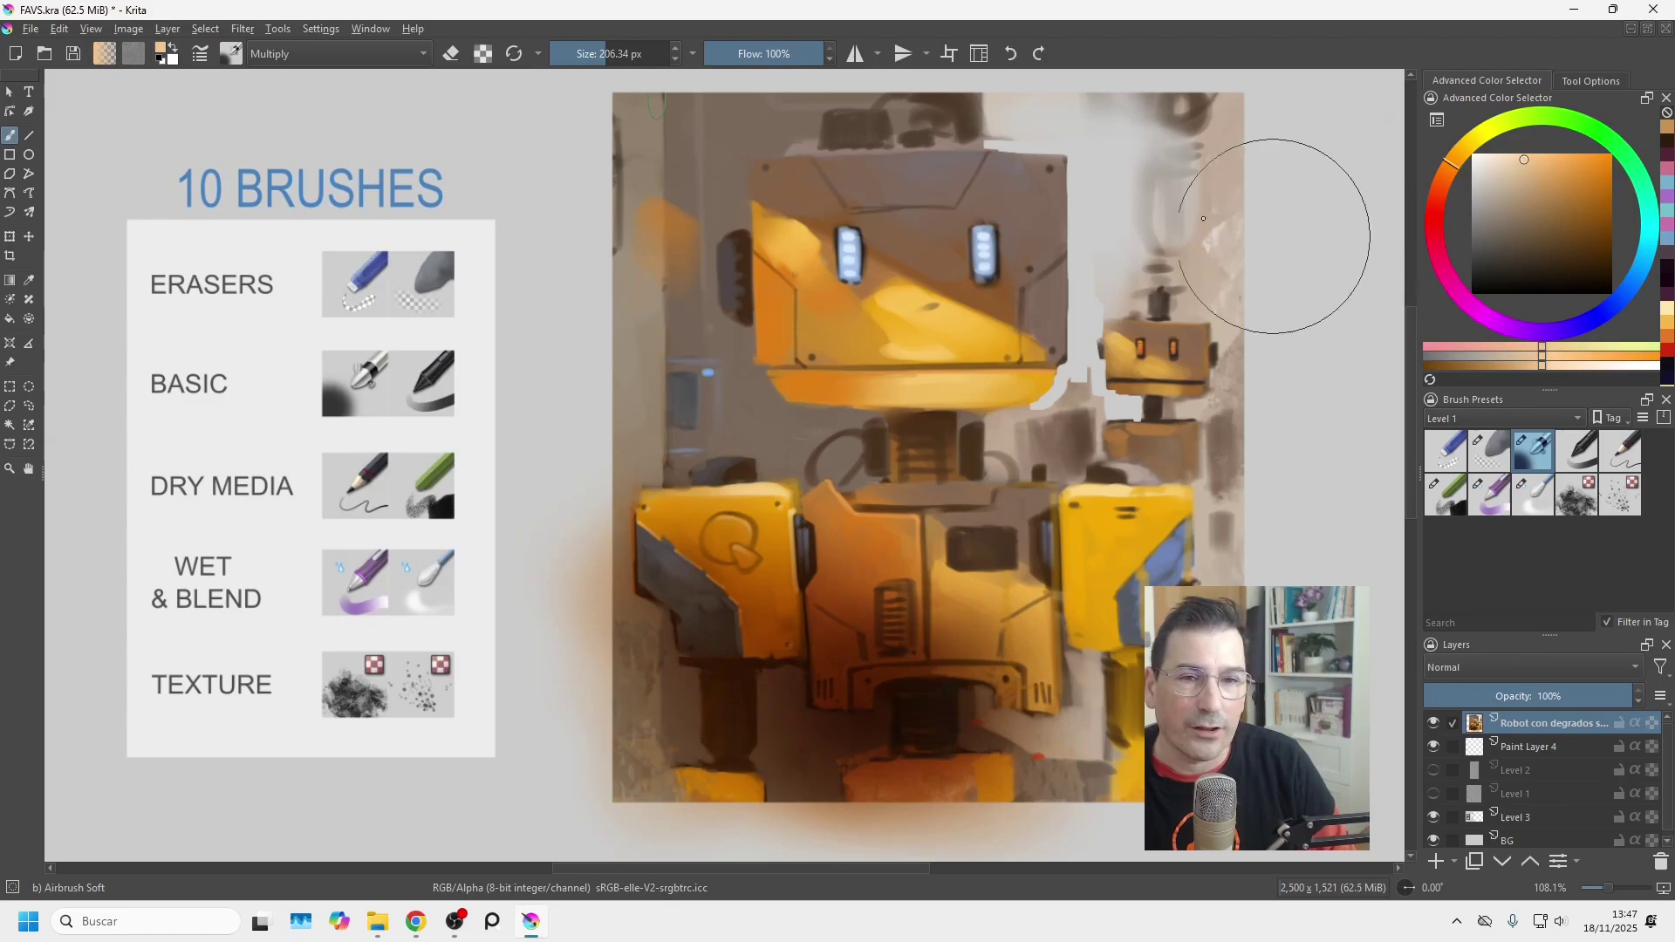
Make the large head and its eyes glow with Airbrush Soft in Color Dodge mode, using a dark orange-brown, and undo the excess strokes.
left_click(301, 55)
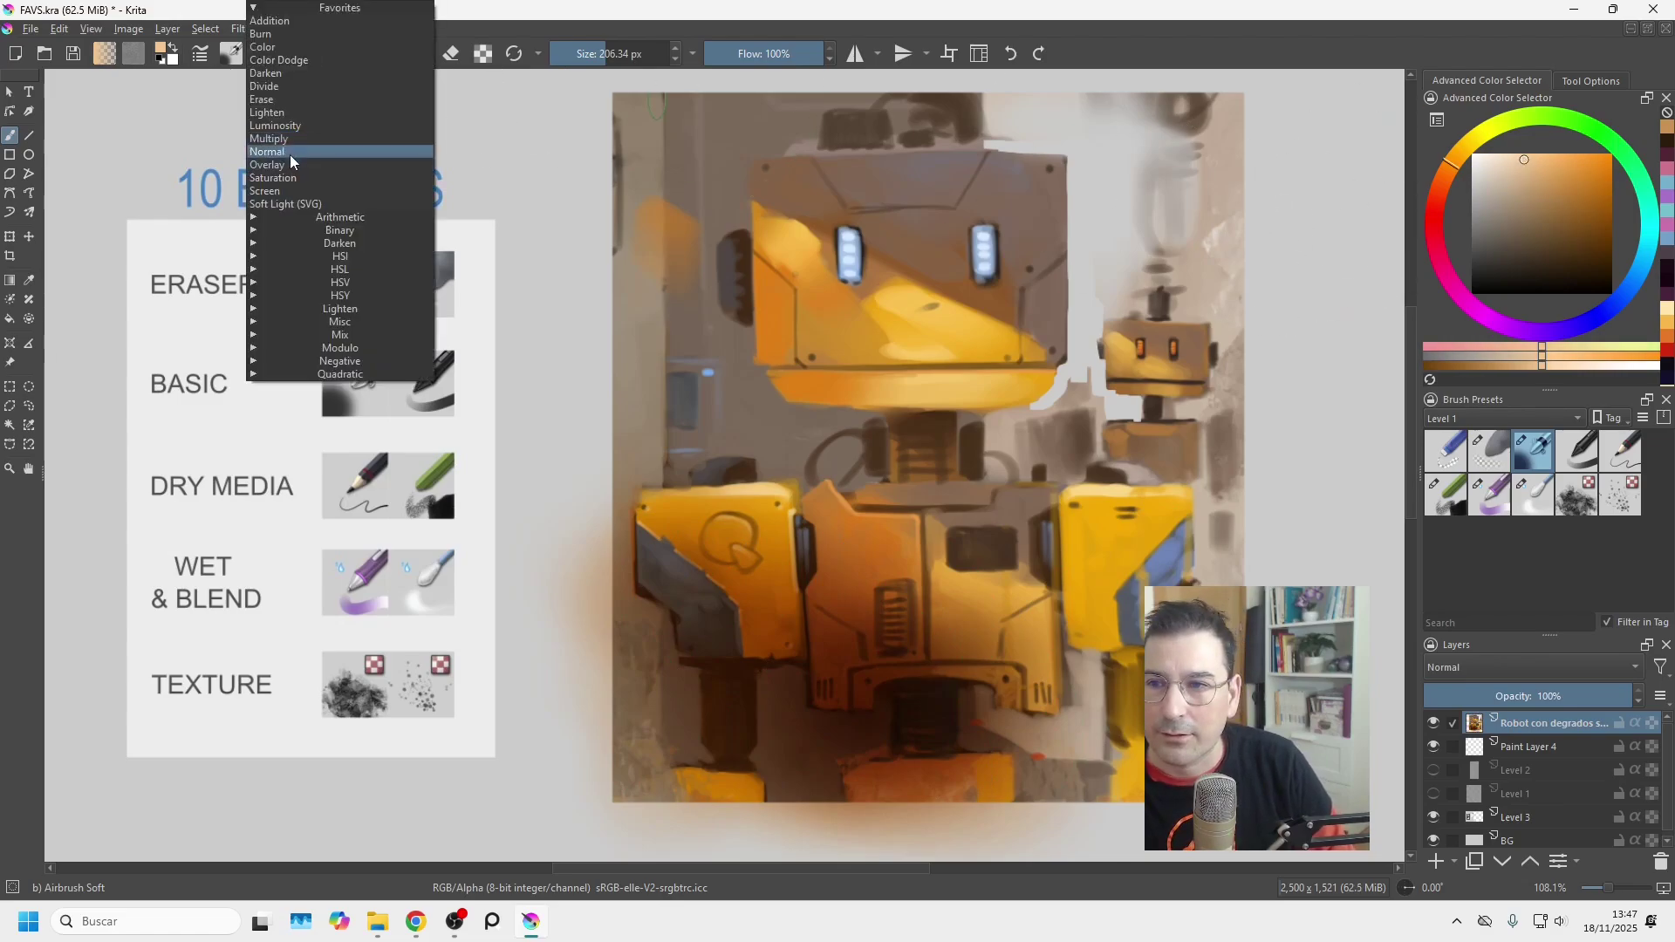
left_click(297, 59)
left_click_drag(934, 402, 765, 191)
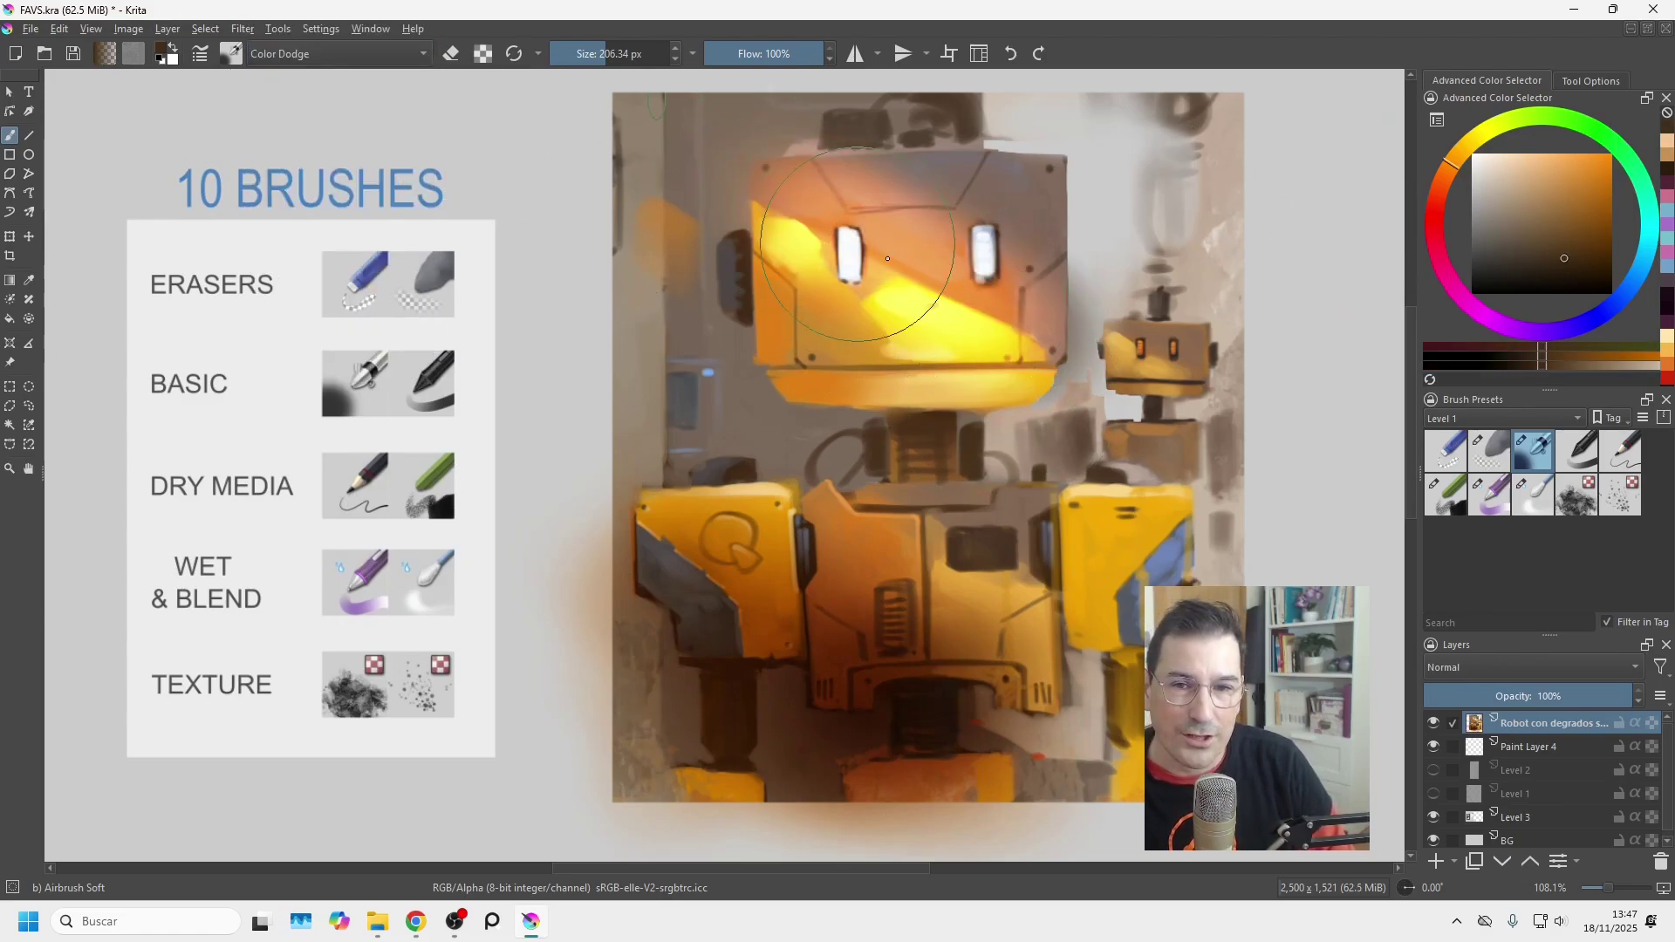
key("ctrl+z")
key("ctrl+z")
key("ctrl+z")
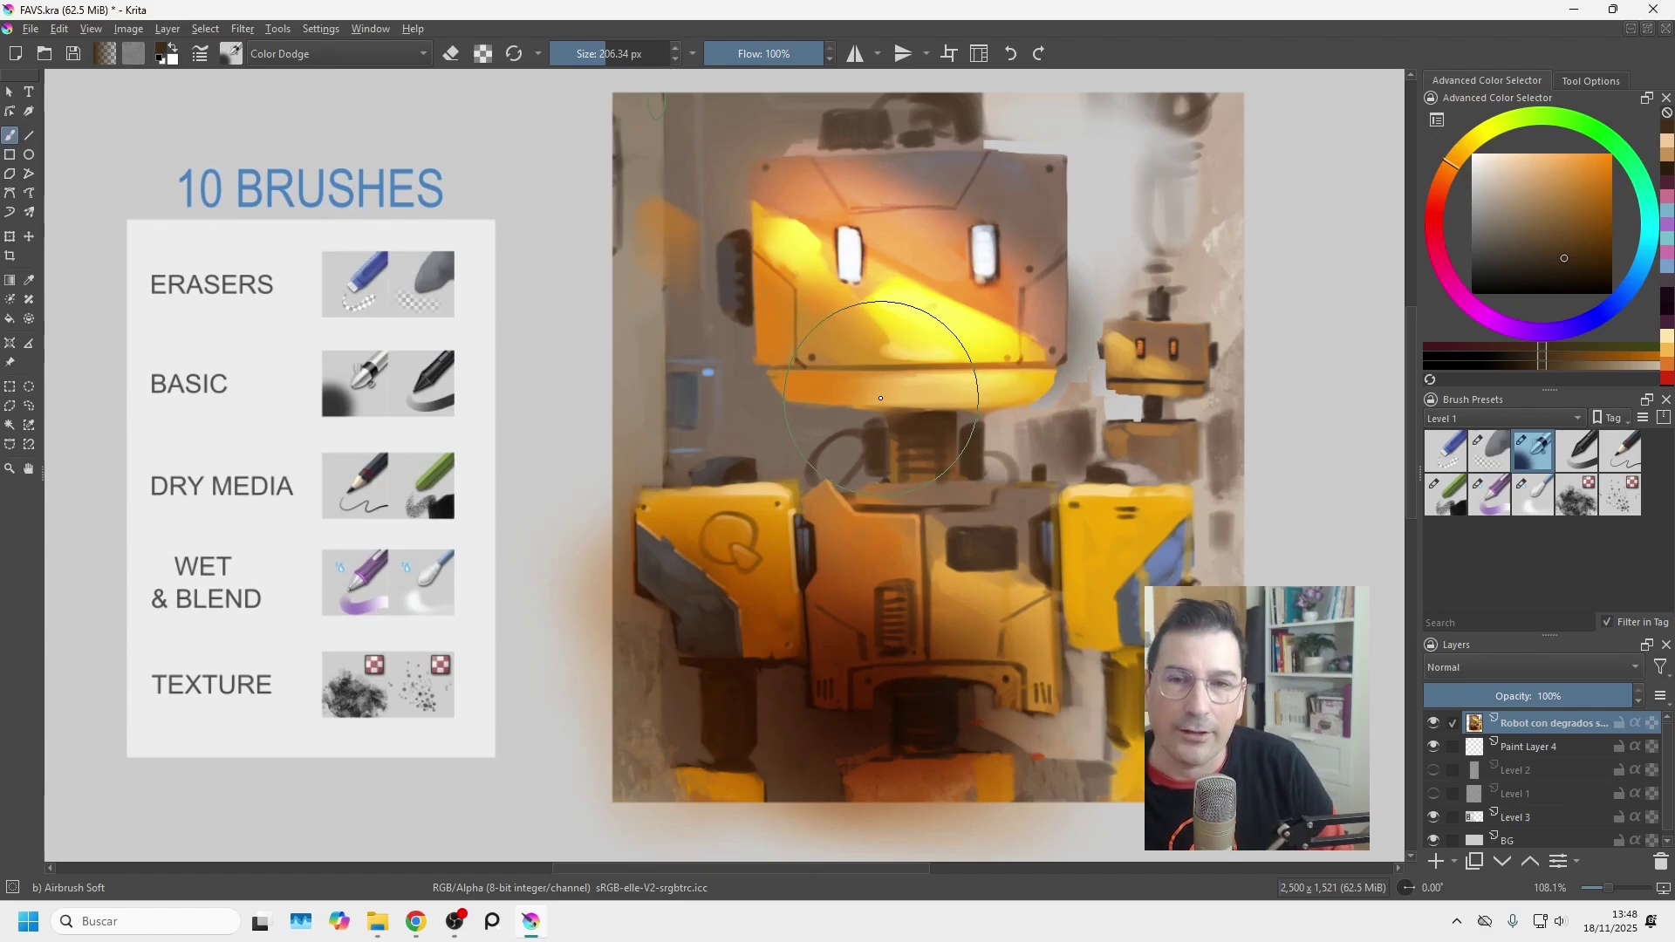
Block in the figure above the small robot and a strip along the painting's right edge with Basic-2 Opacity at 40 px.
left_click(1570, 460)
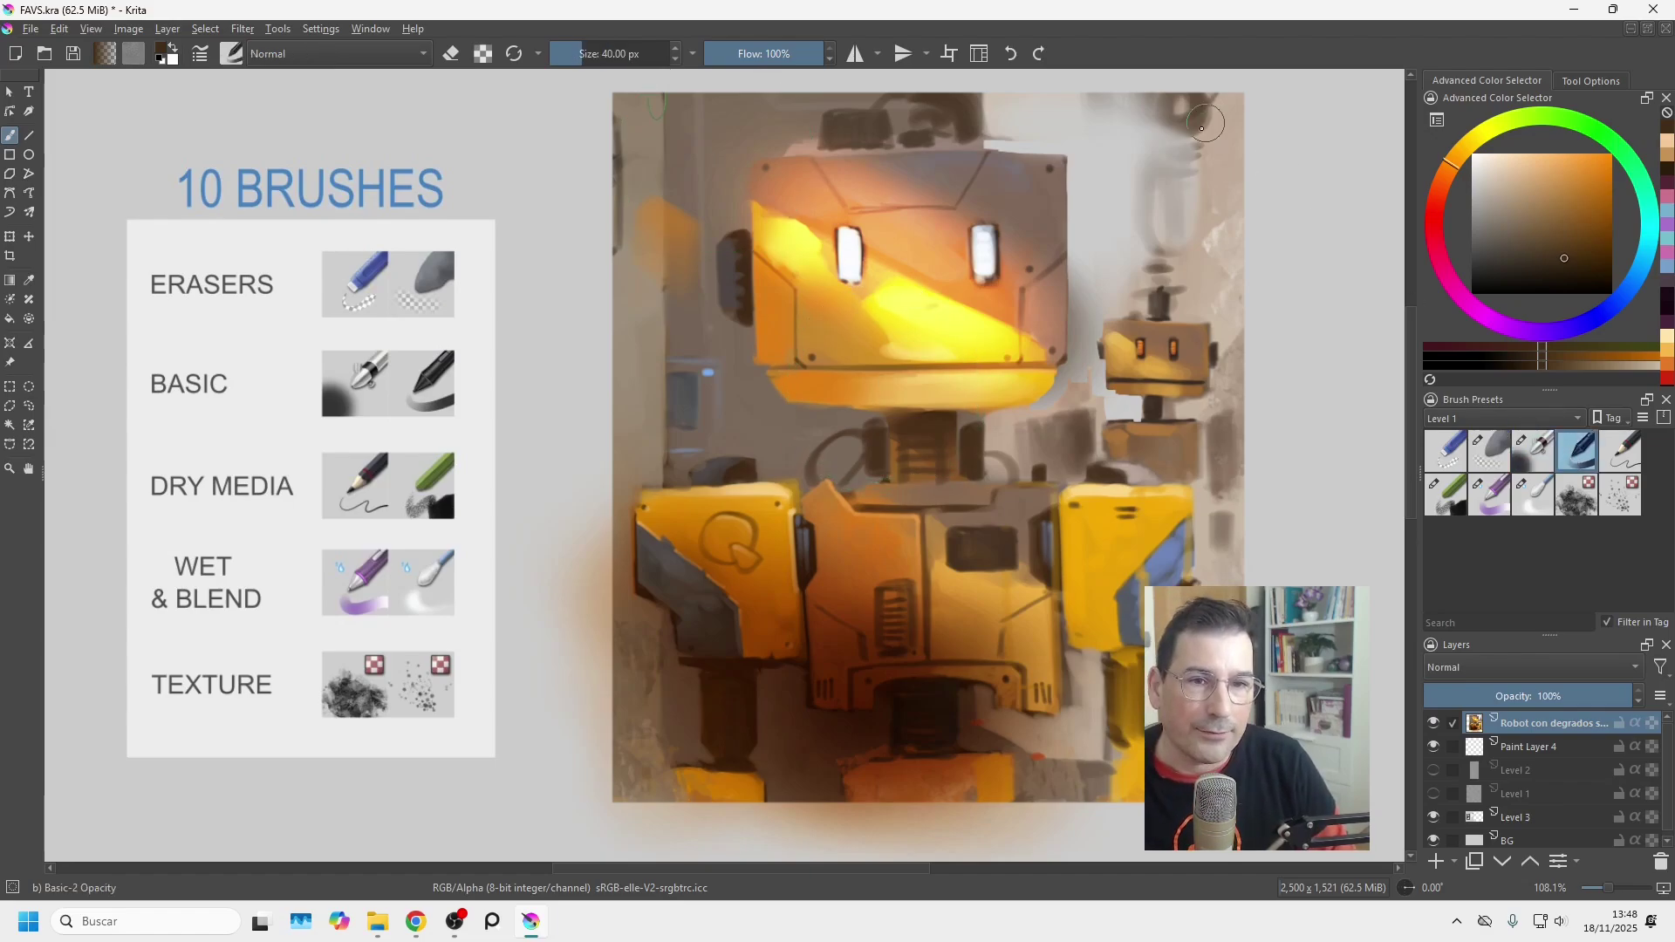
mouse_move(1182, 107)
left_mouse_down()
mouse_move(1143, 131)
mouse_move(1130, 114)
mouse_move(1166, 135)
mouse_move(1175, 198)
mouse_move(1138, 178)
left_mouse_up()
mouse_move(1180, 188)
left_mouse_down()
mouse_move(1185, 253)
mouse_move(1147, 177)
mouse_move(1167, 279)
left_mouse_up()
left_click_drag(1239, 96, 1238, 201)
Draw dark outlines and details on the figure above the small robot with Pencil-2 at 10 px.
left_click(1610, 449)
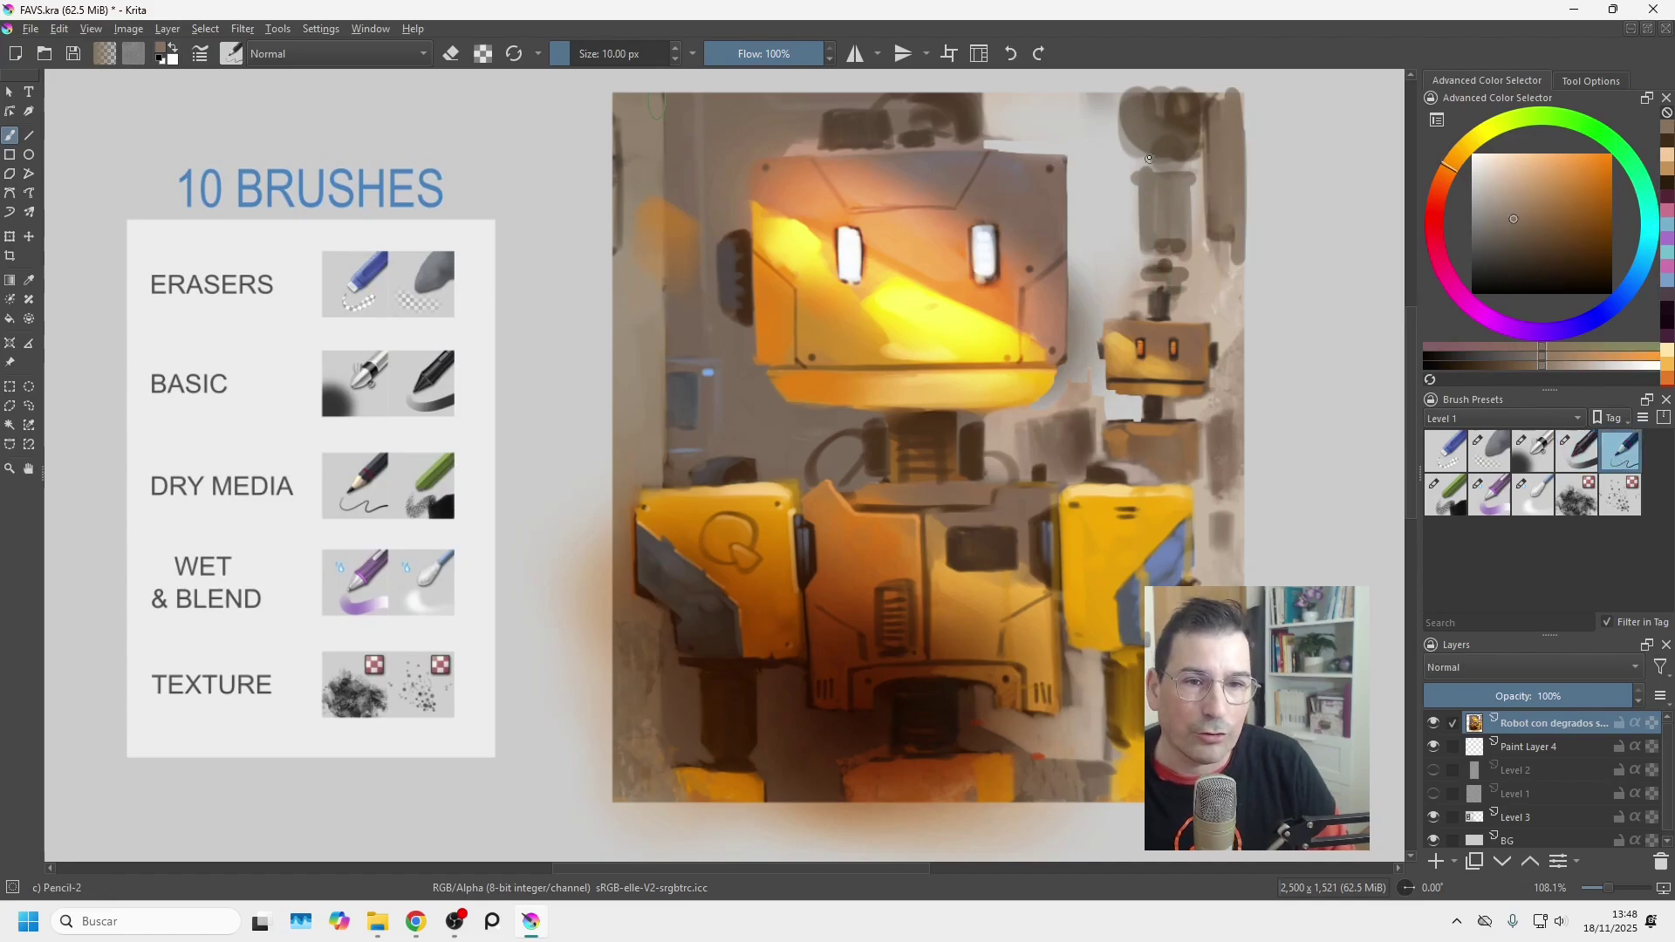
key("k")
key("k")
key("k")
left_click_drag(1116, 91, 1125, 155)
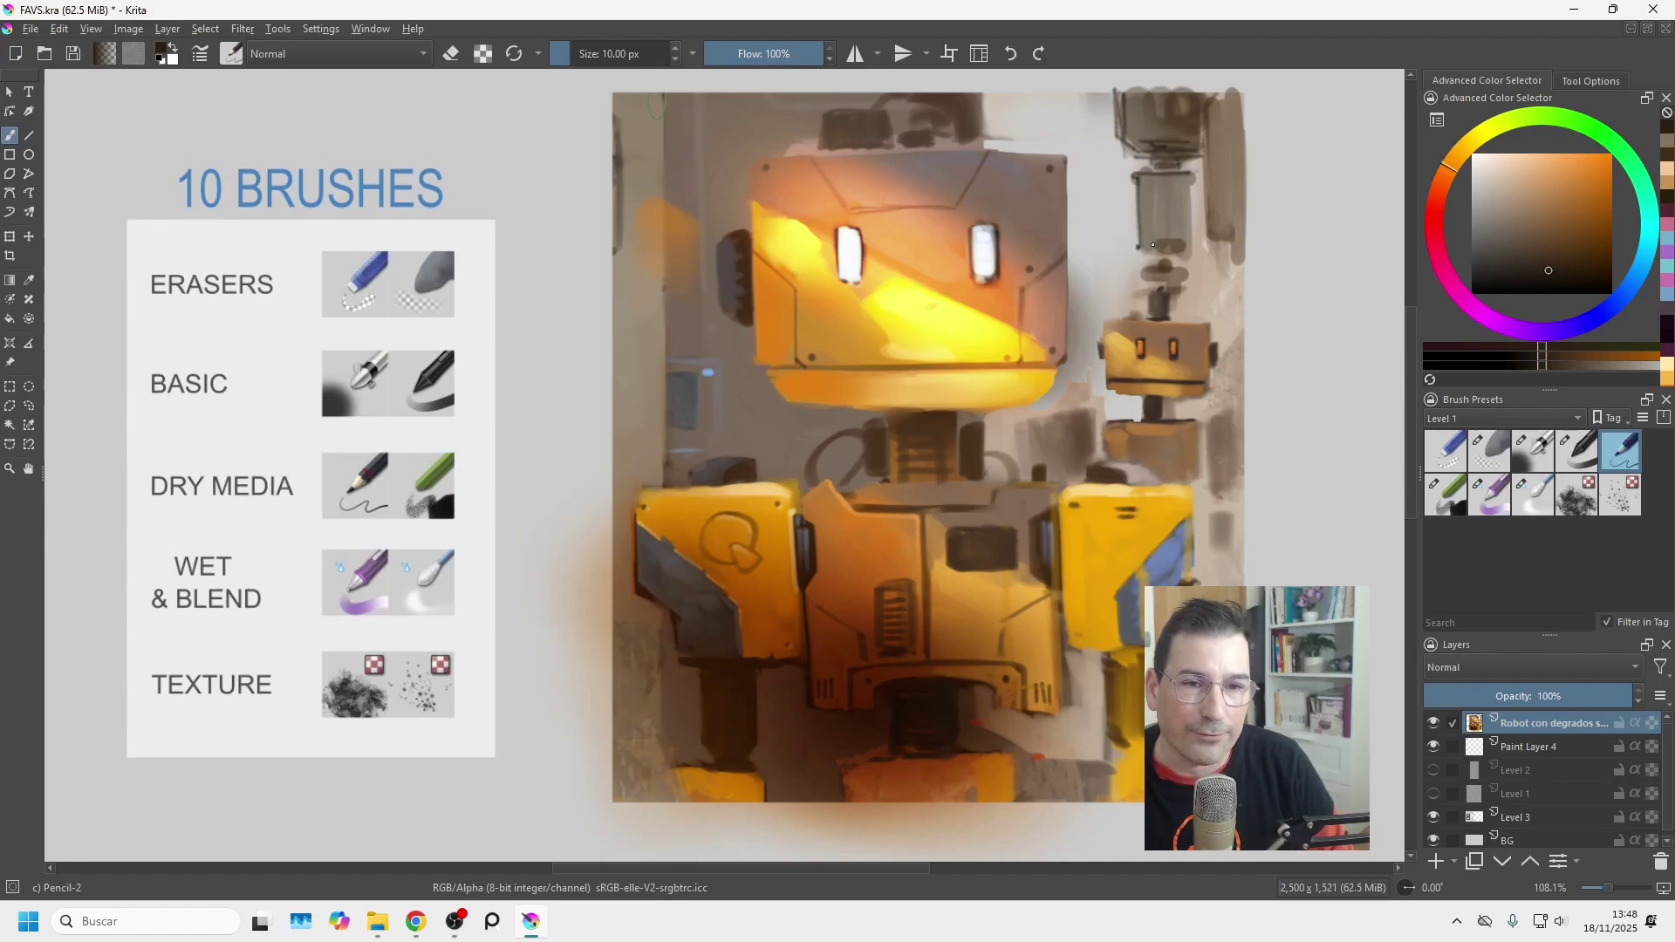
left_click_drag(1146, 192, 1147, 224)
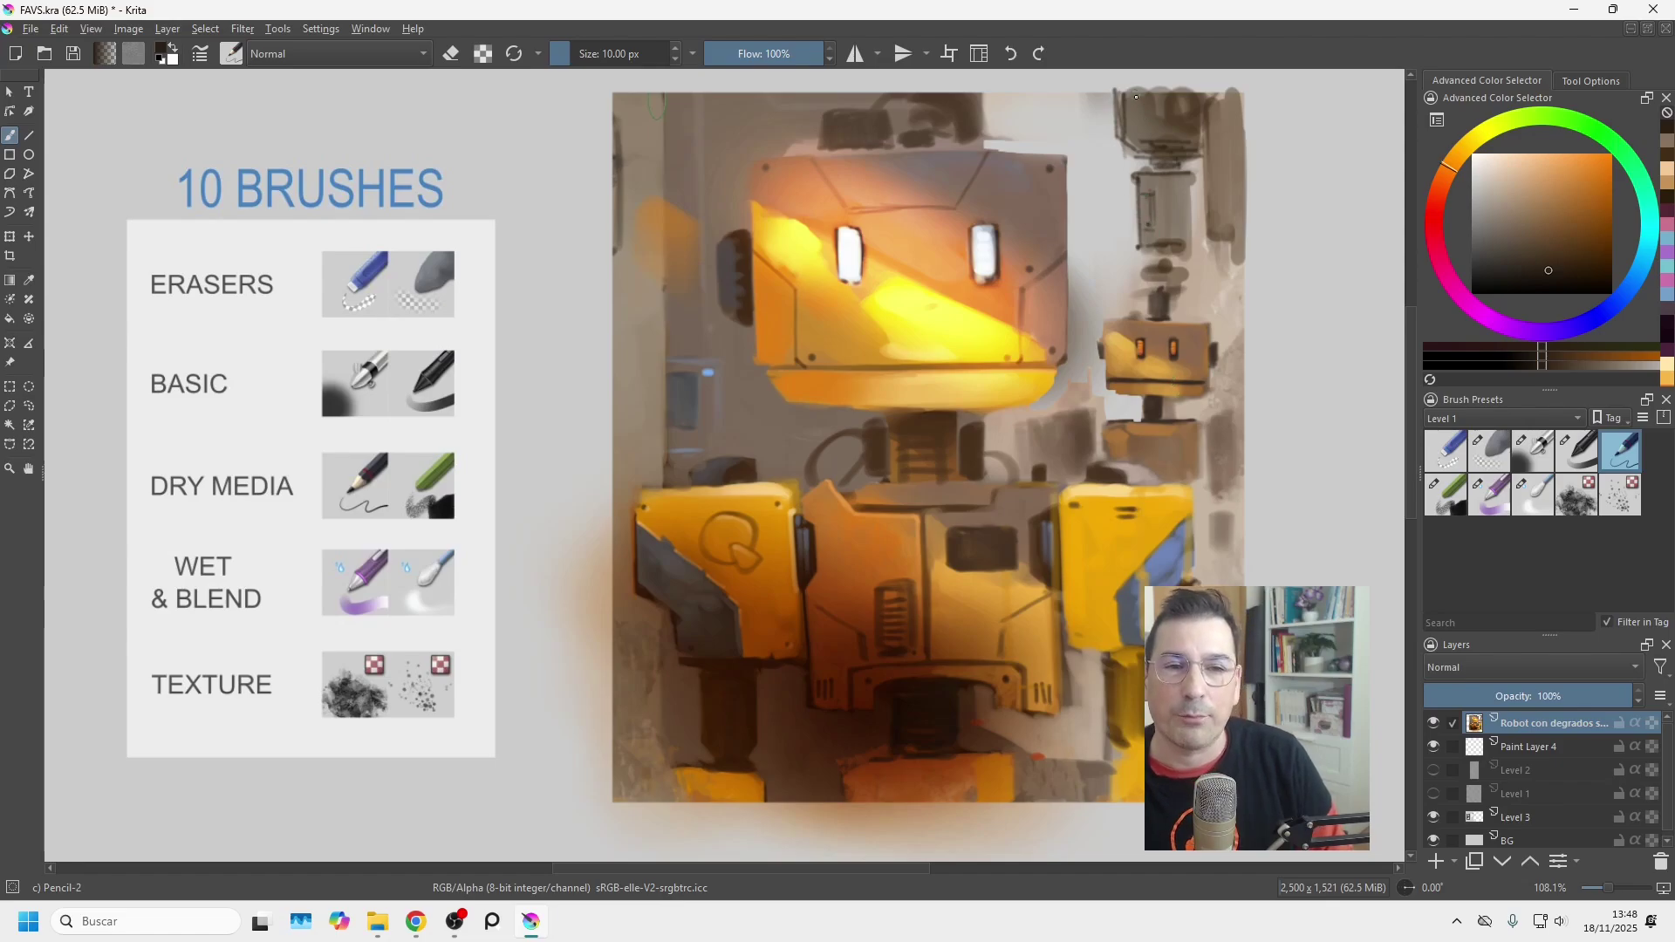
Draw light horizontal vent lines across the ear piece on the large head's left side with Pencil-2.
scroll(807, 296, "up", 3)
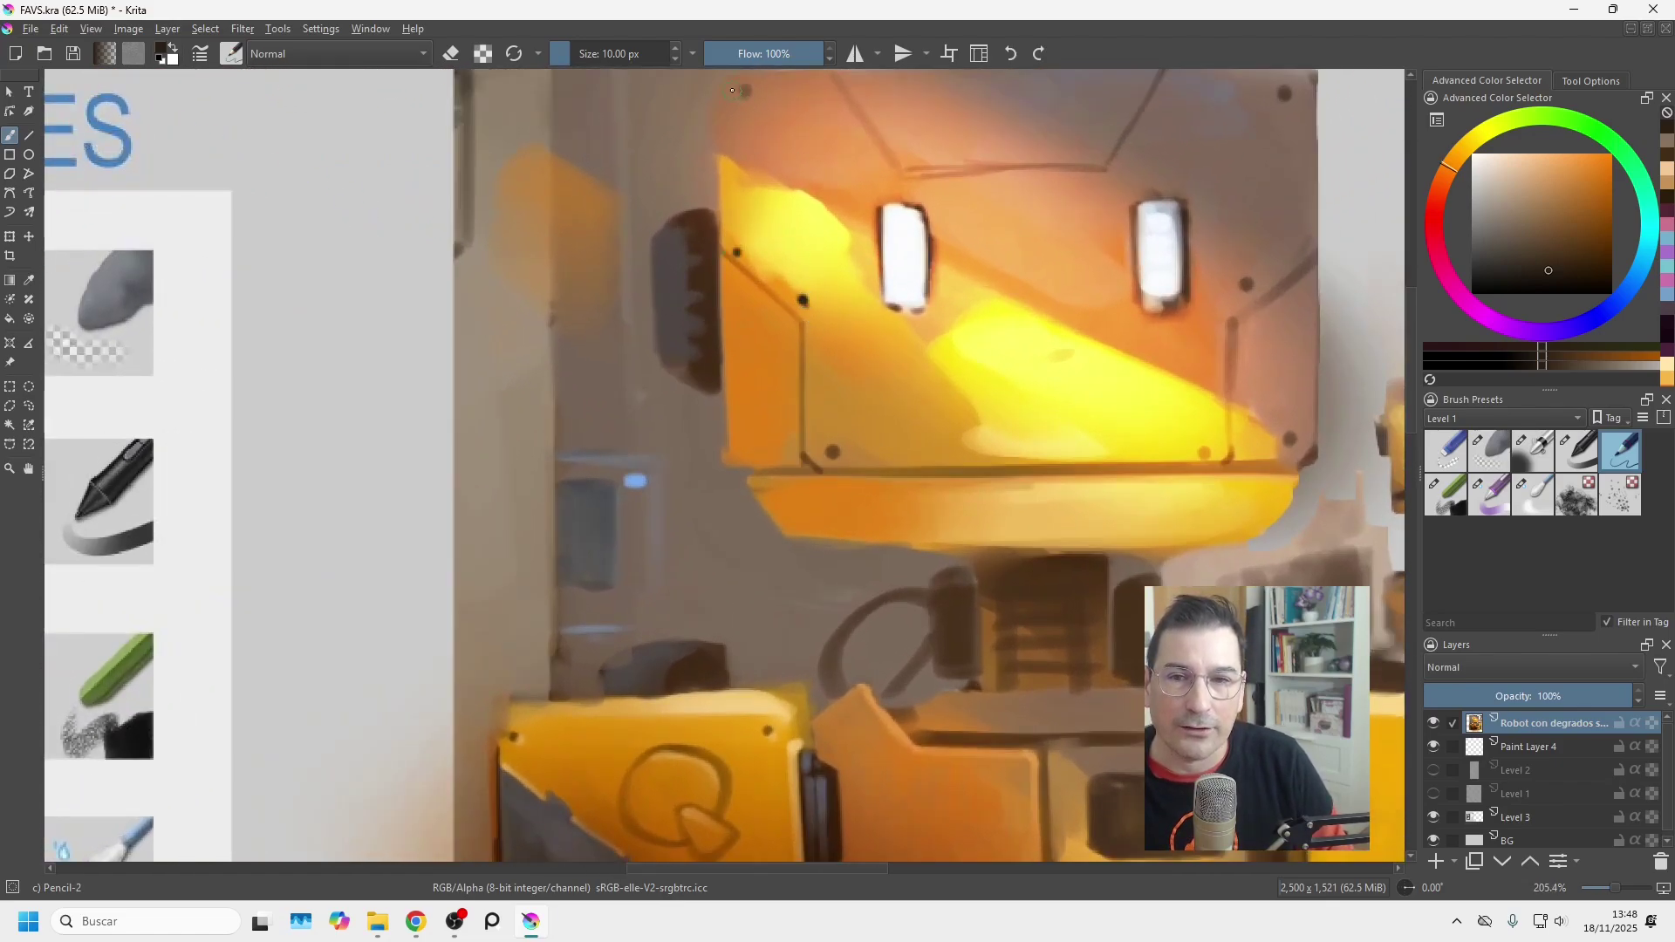
left_click(1499, 180)
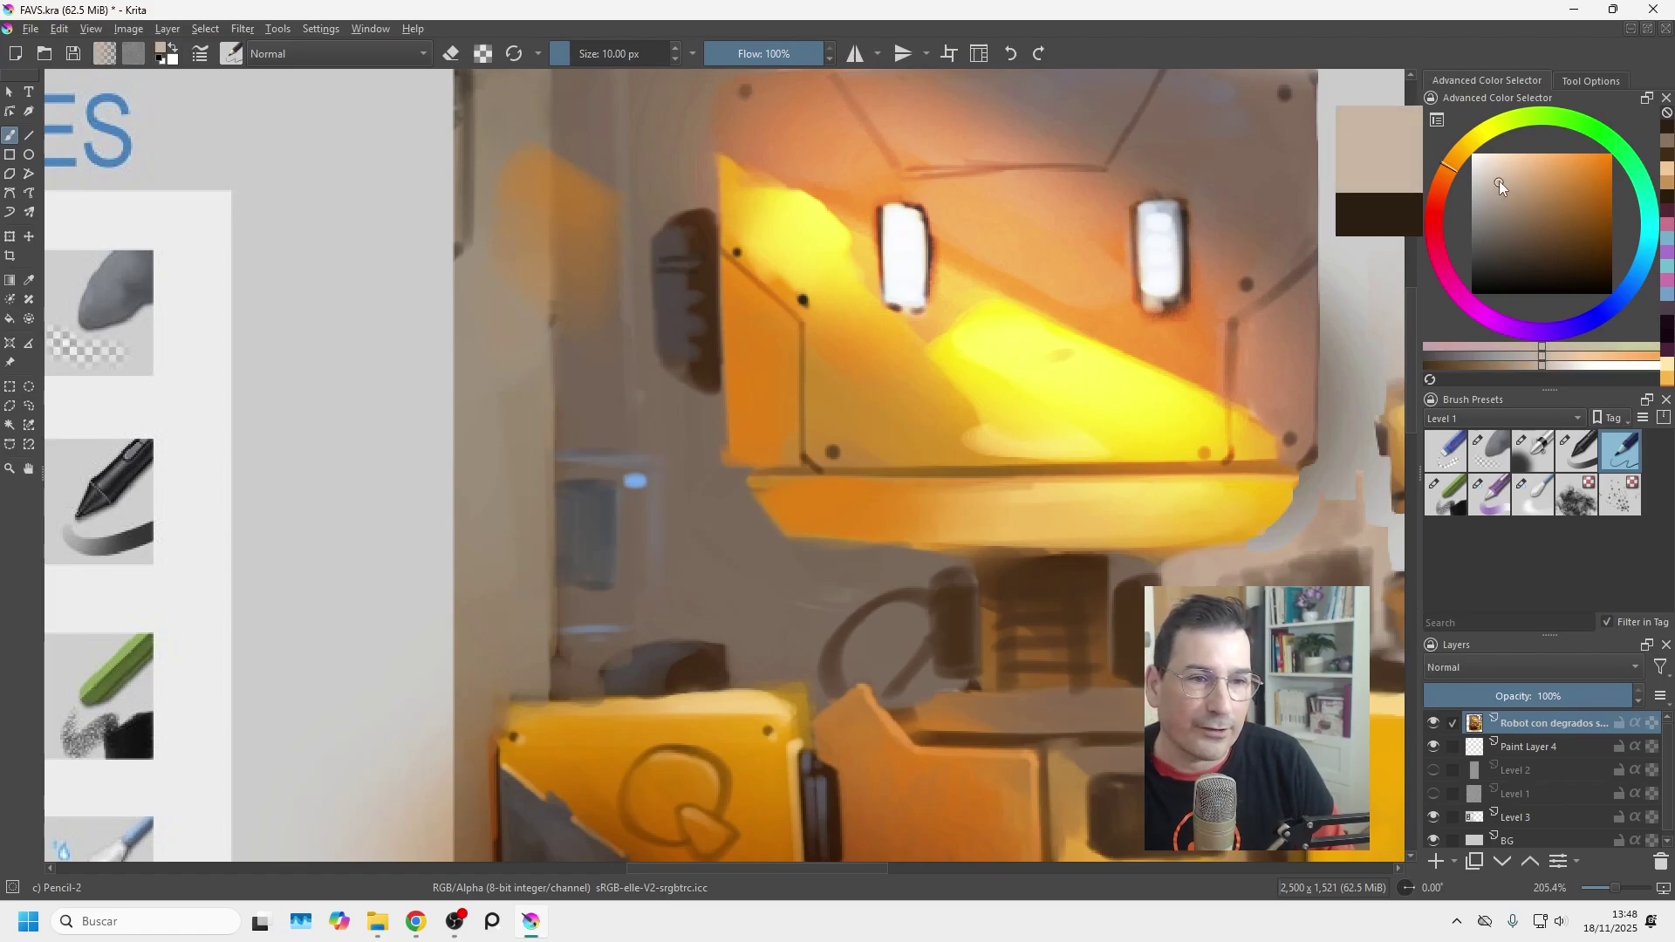
left_click(652, 297, "ctrl")
left_click_drag(661, 268, 702, 267)
left_click_drag(663, 288, 702, 288)
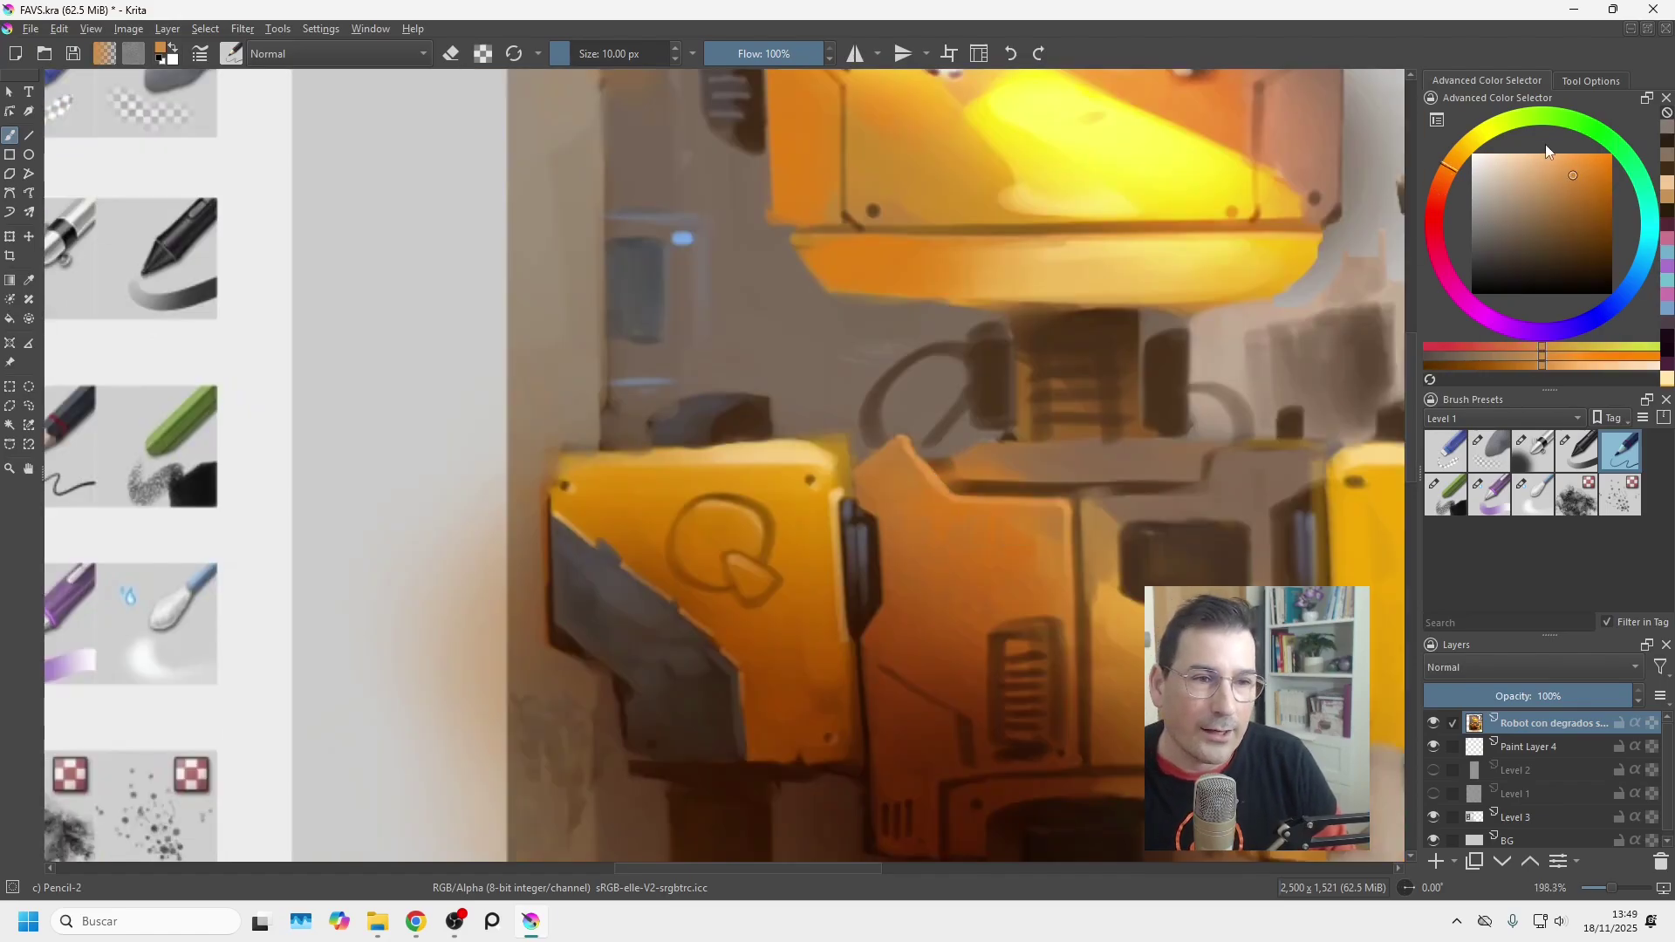
Draw pale peach edge highlights on the chest panel and the left shoulder plate with Pencil-2 at 10 px.
left_click(1518, 158)
left_click_drag(964, 499, 1066, 505)
left_click_drag(1069, 589, 1075, 674)
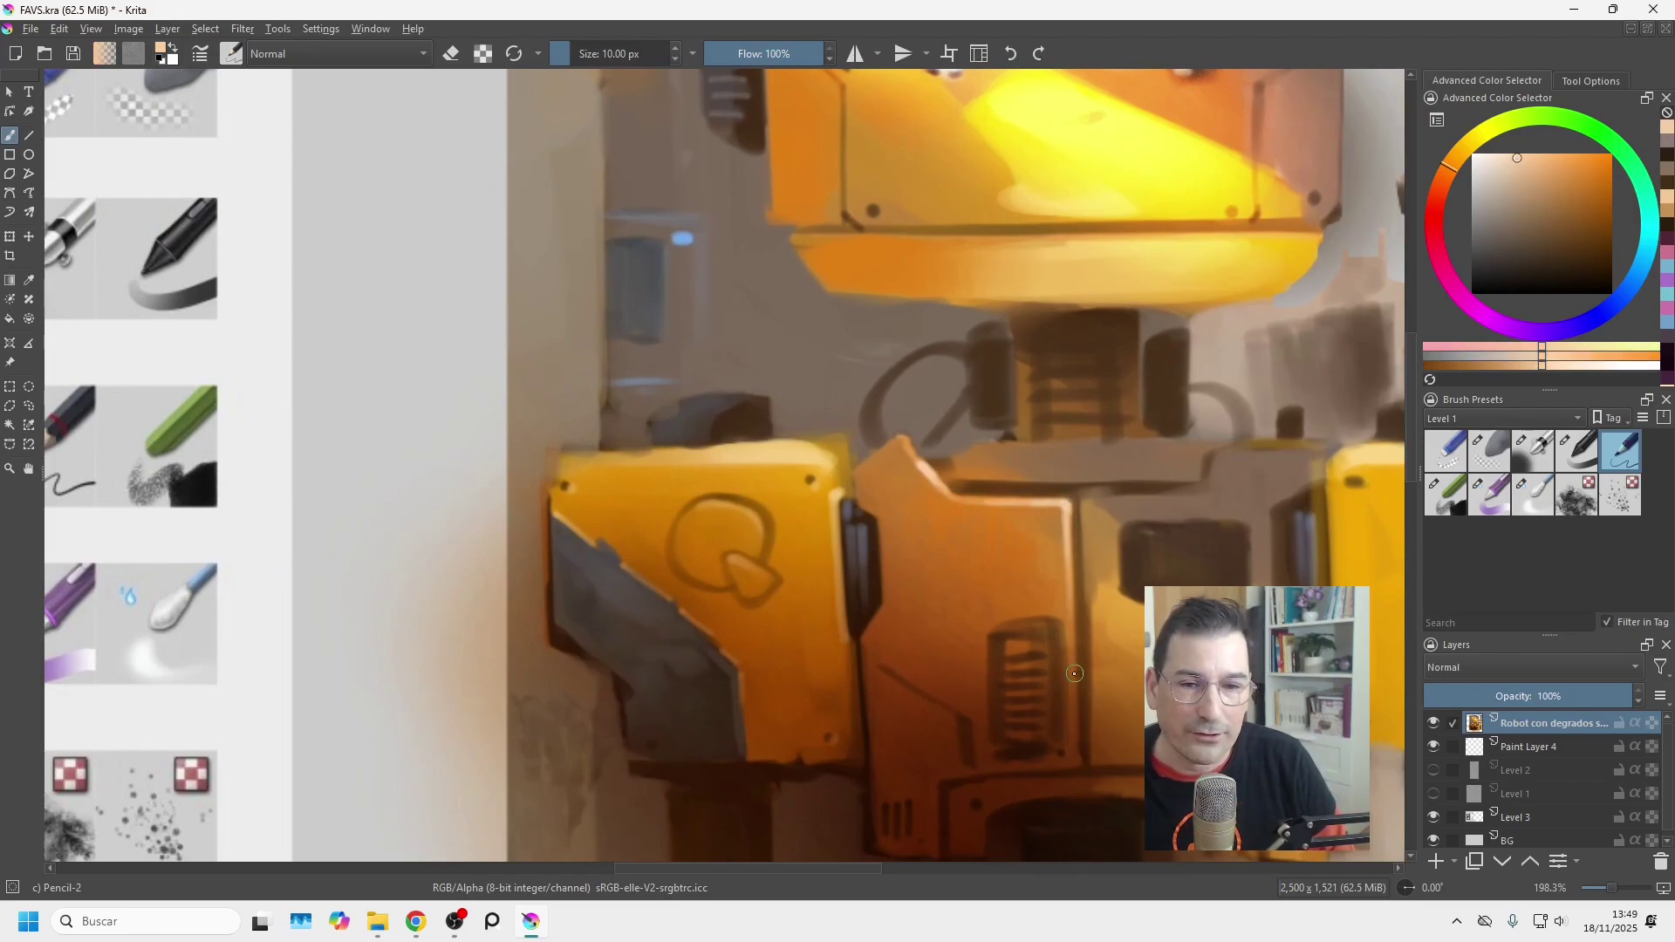
left_click_drag(841, 469, 587, 465)
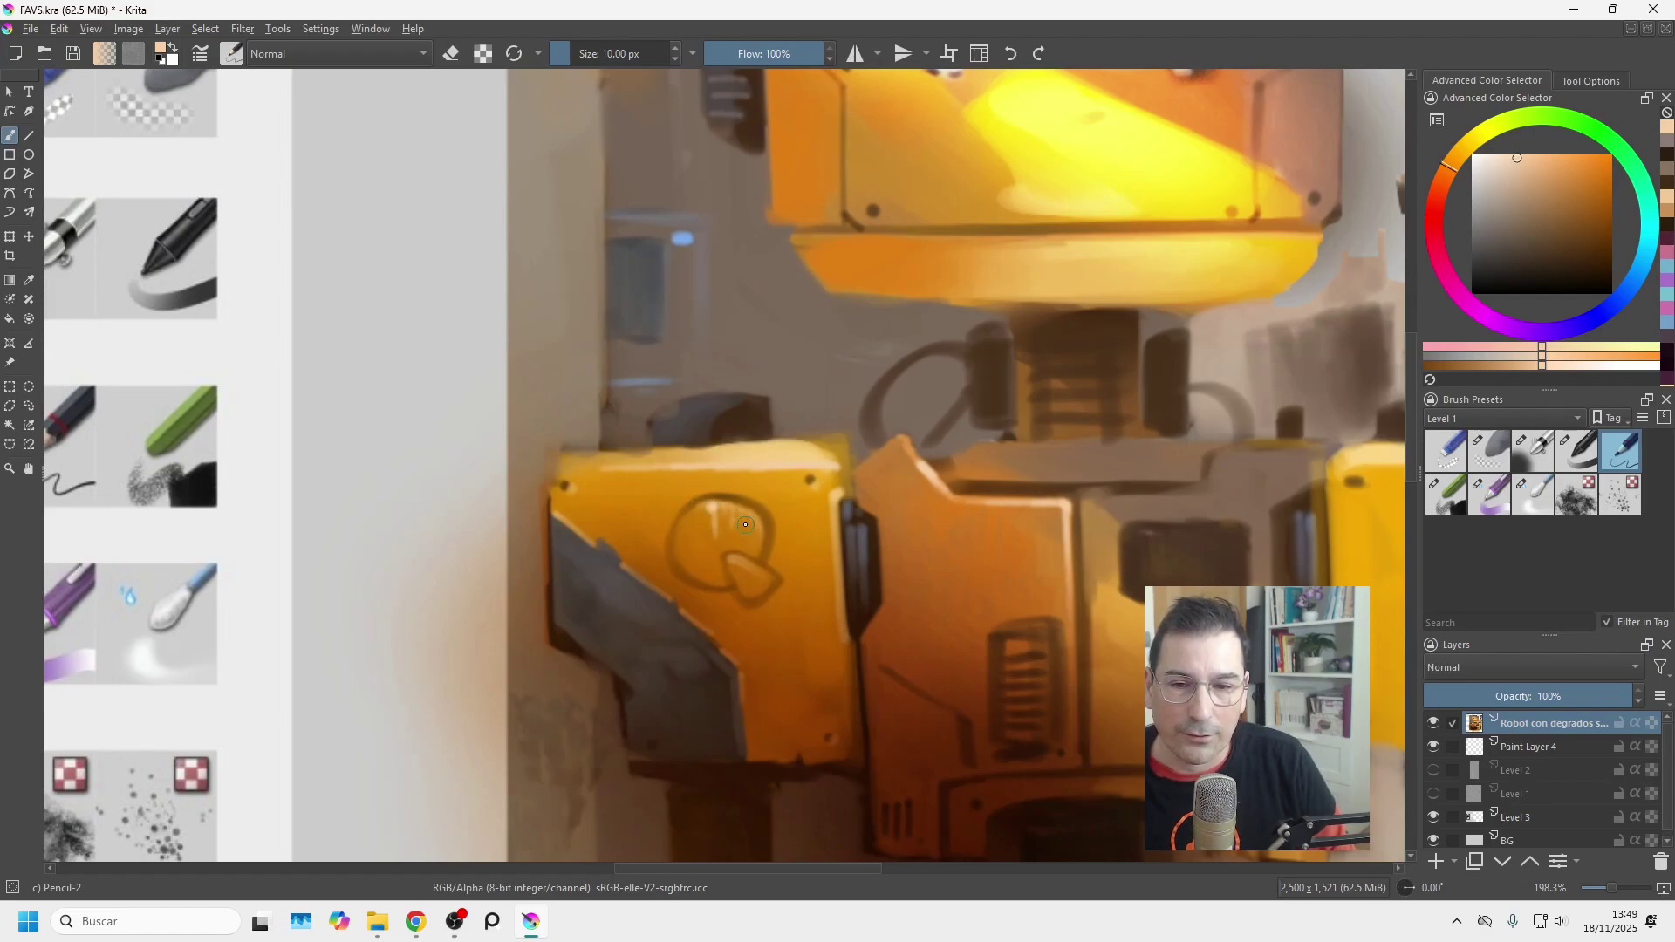
Texture the left shoulder and its grey armour with Chalk Details at 60 px, using dark brown shades based on sampled colors.
scroll(735, 556, "down", 2)
left_click(1443, 504)
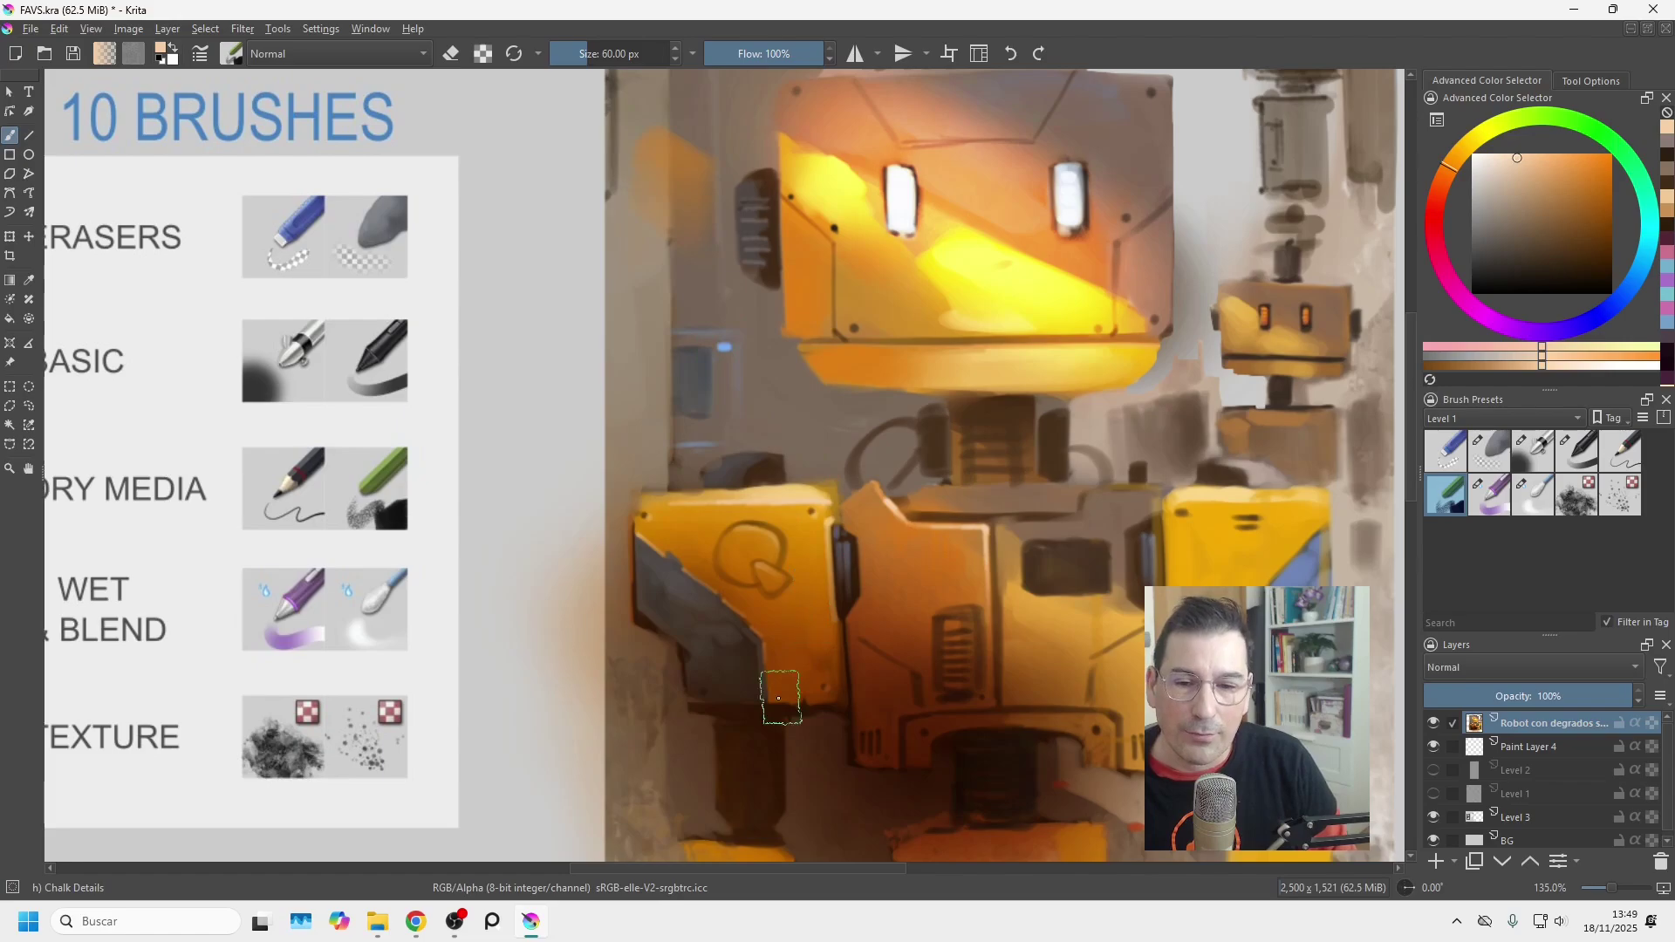
left_click_drag(829, 691, 755, 670)
key("ctrl+z")
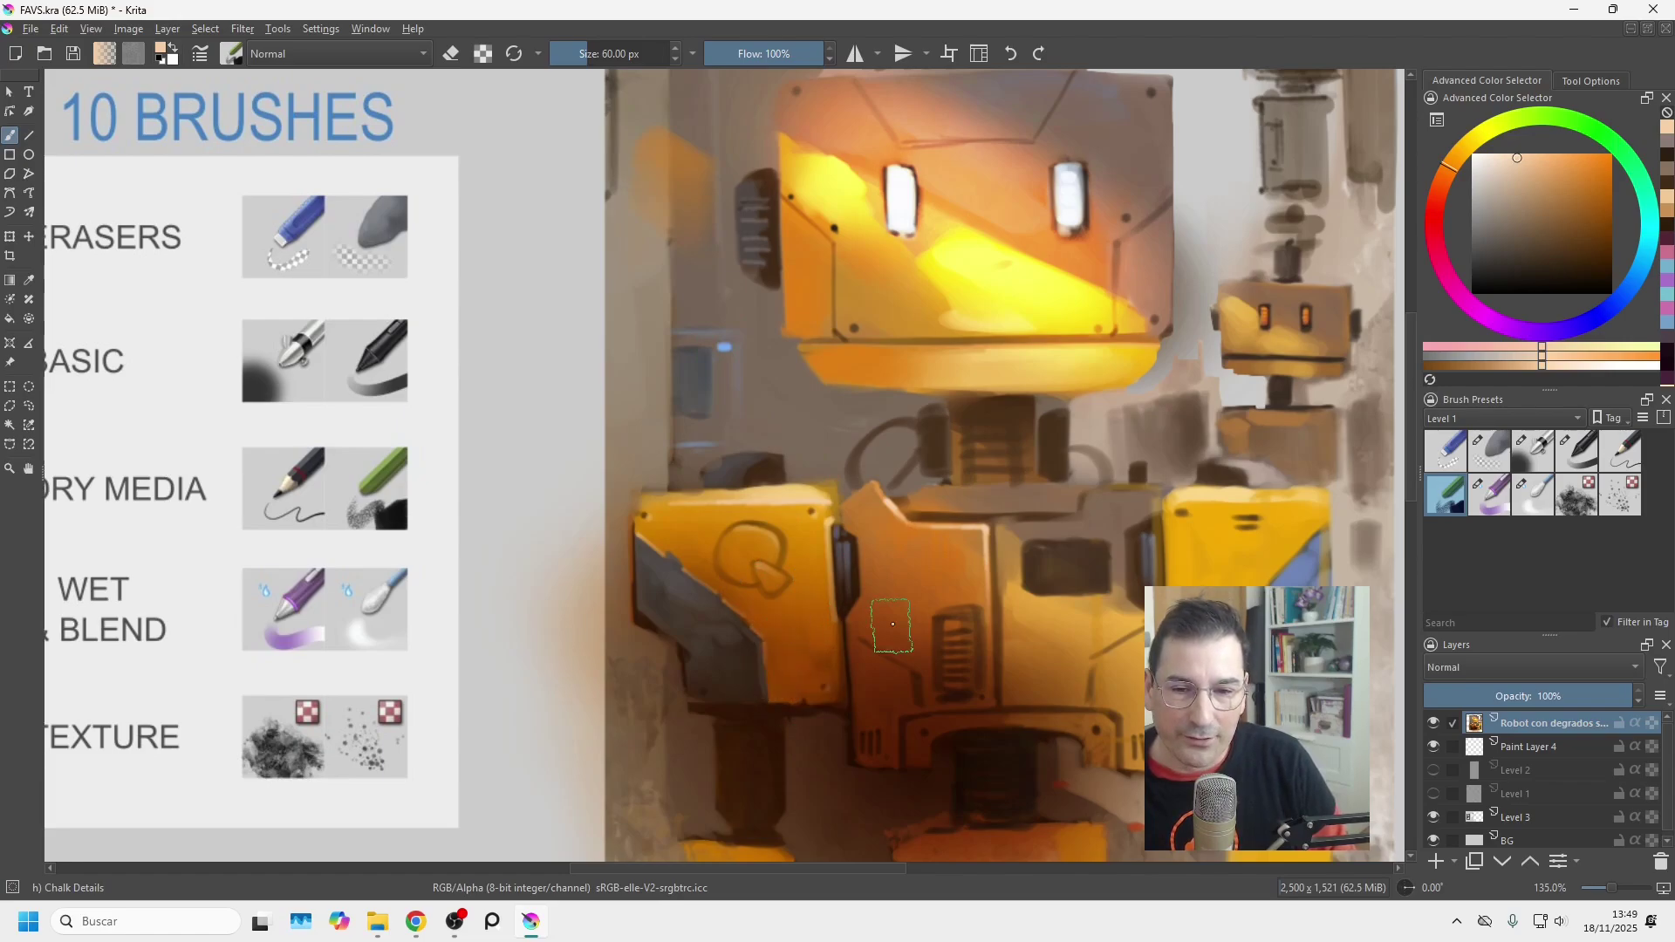
left_click(907, 580, "ctrl")
left_click_drag(908, 580, 803, 673)
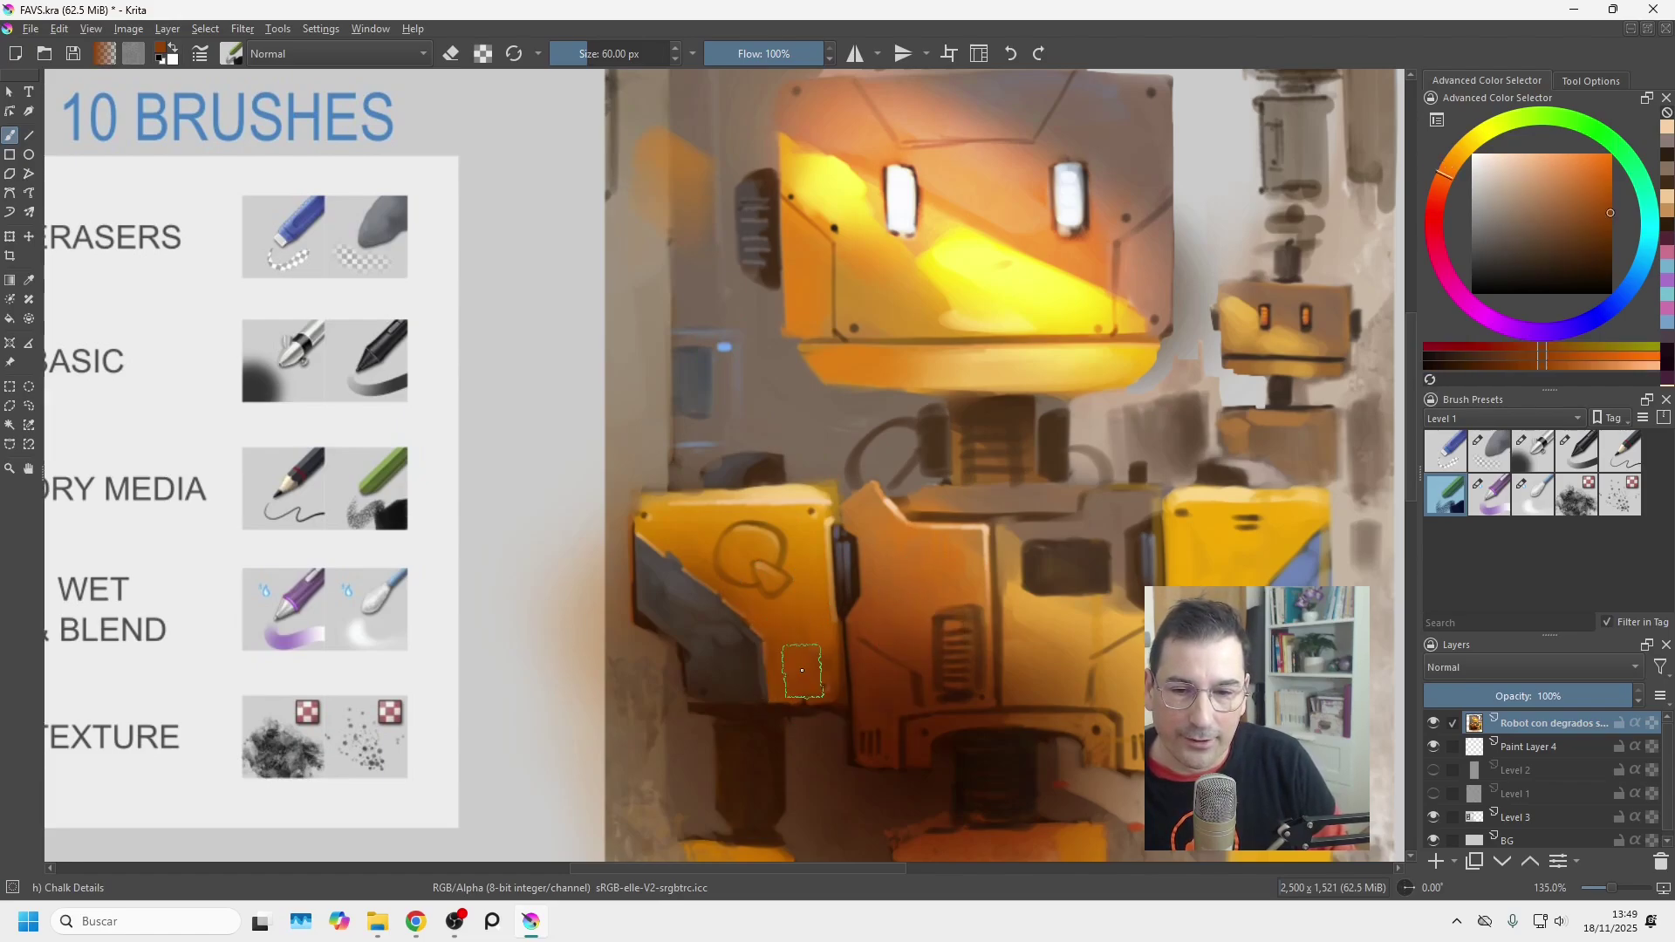
left_click_drag(1596, 212, 1599, 233)
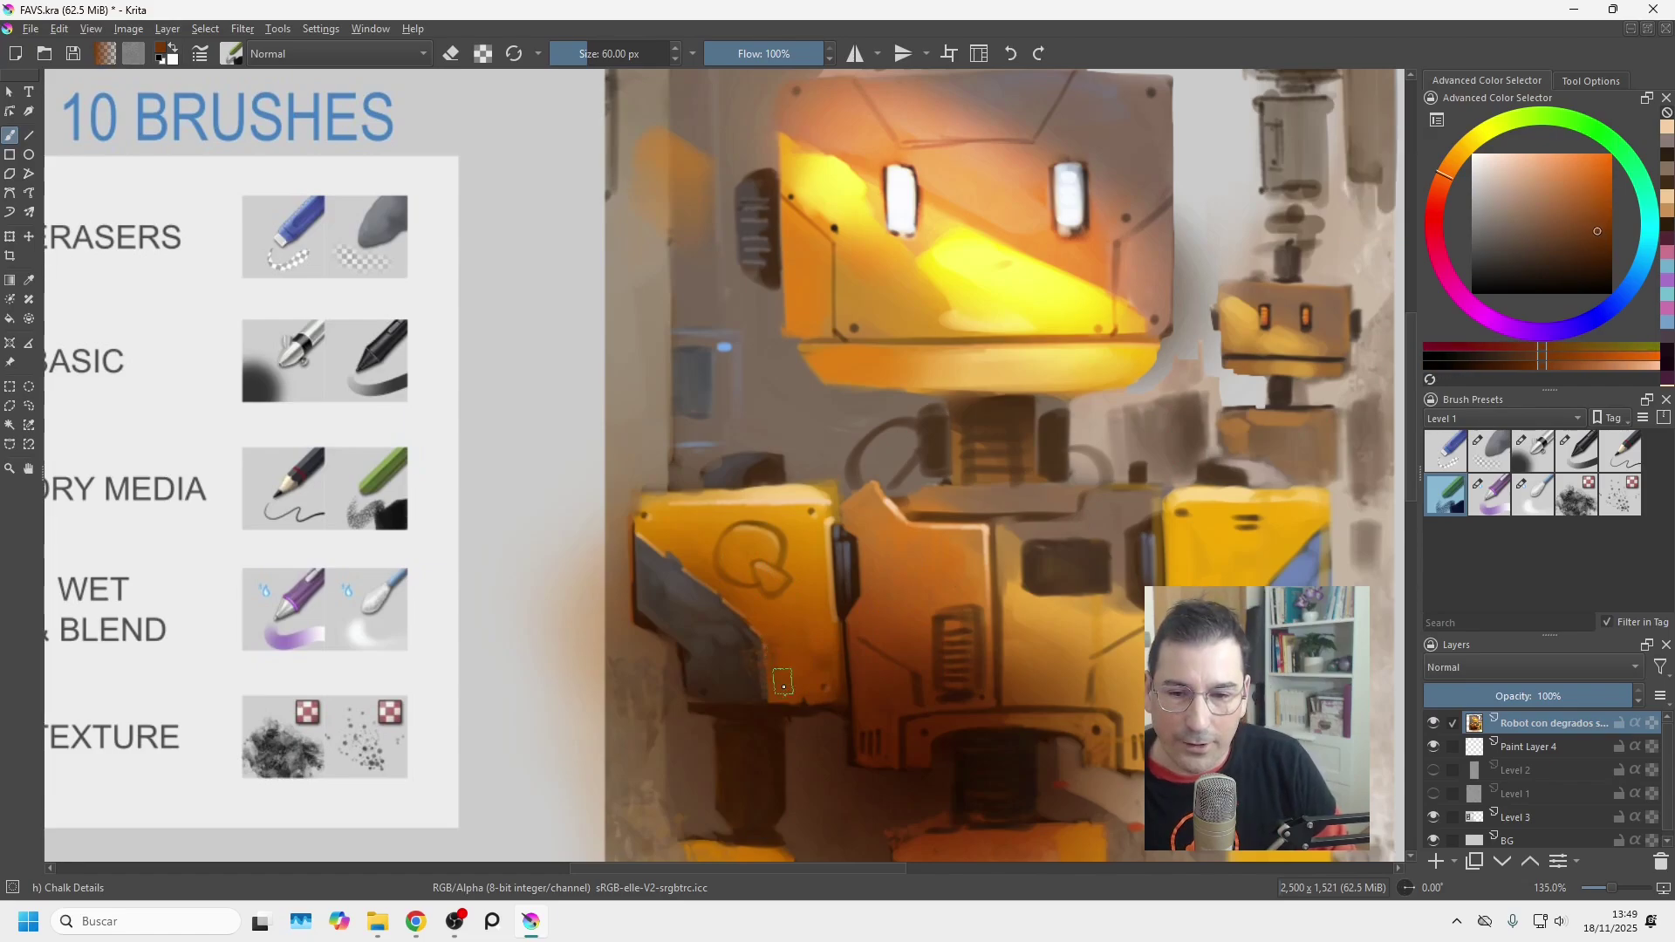
mouse_move(809, 630)
left_mouse_down()
mouse_move(806, 697)
mouse_move(761, 697)
mouse_move(730, 664)
mouse_move(754, 691)
mouse_move(715, 689)
mouse_move(731, 651)
mouse_move(713, 620)
mouse_move(743, 670)
mouse_move(673, 576)
left_mouse_up()
left_click(718, 651, "ctrl")
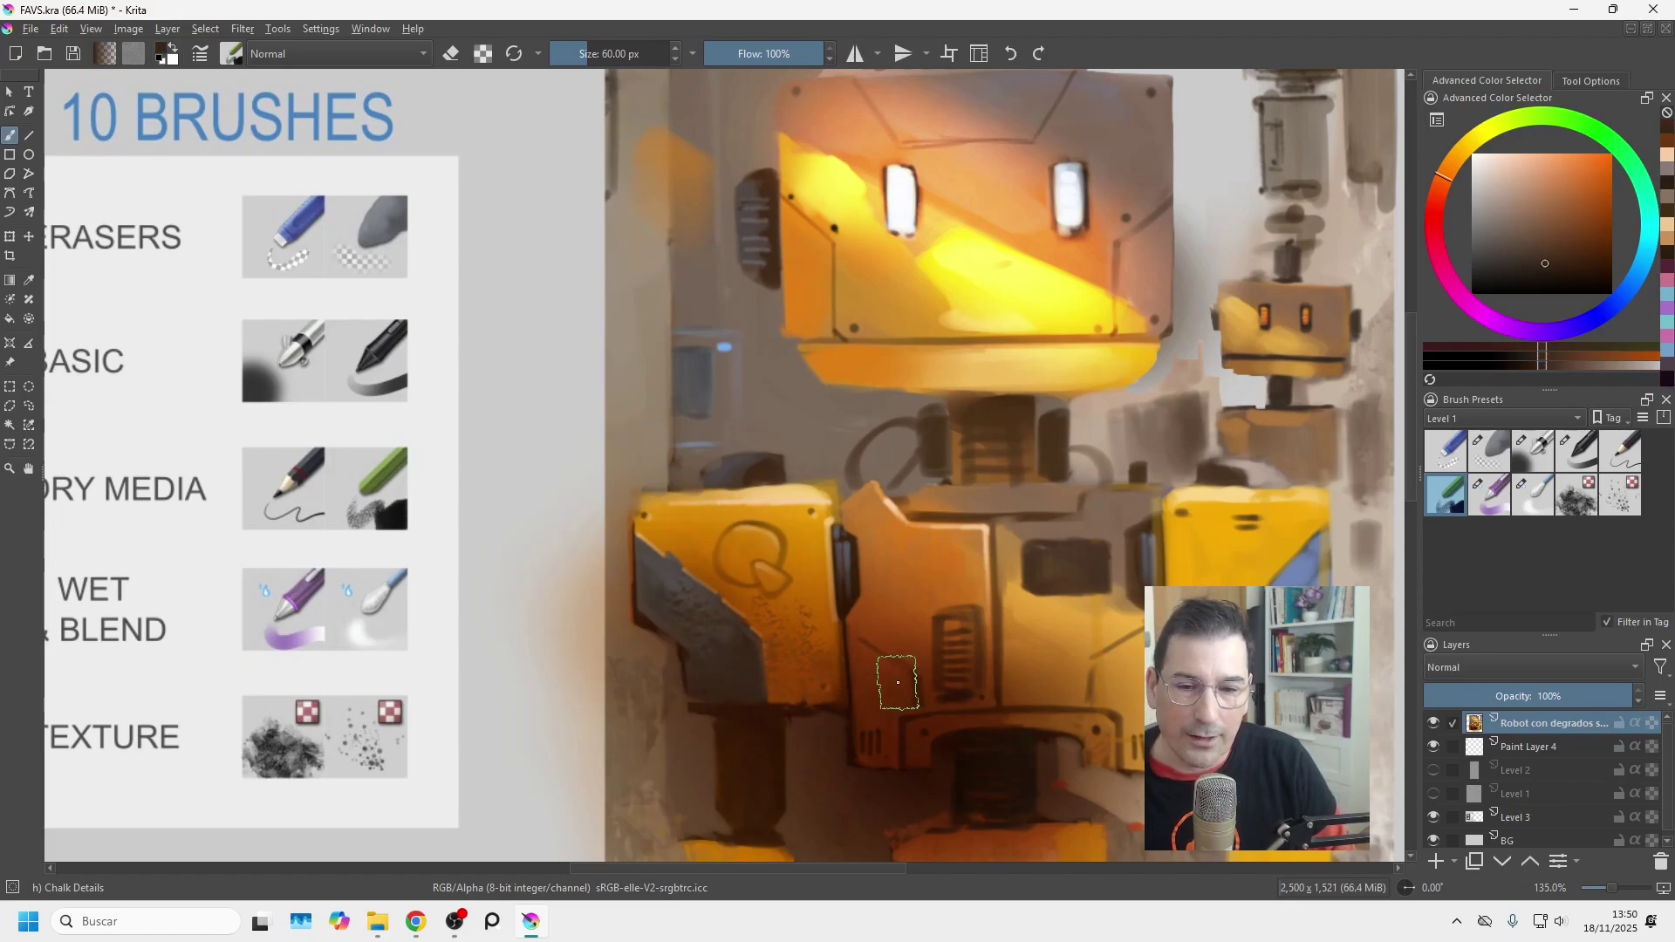
Add chalky wear texture to the chest in a reddish brown with Chalk Details at 60 px.
left_click(901, 642, "ctrl")
left_click(1588, 239)
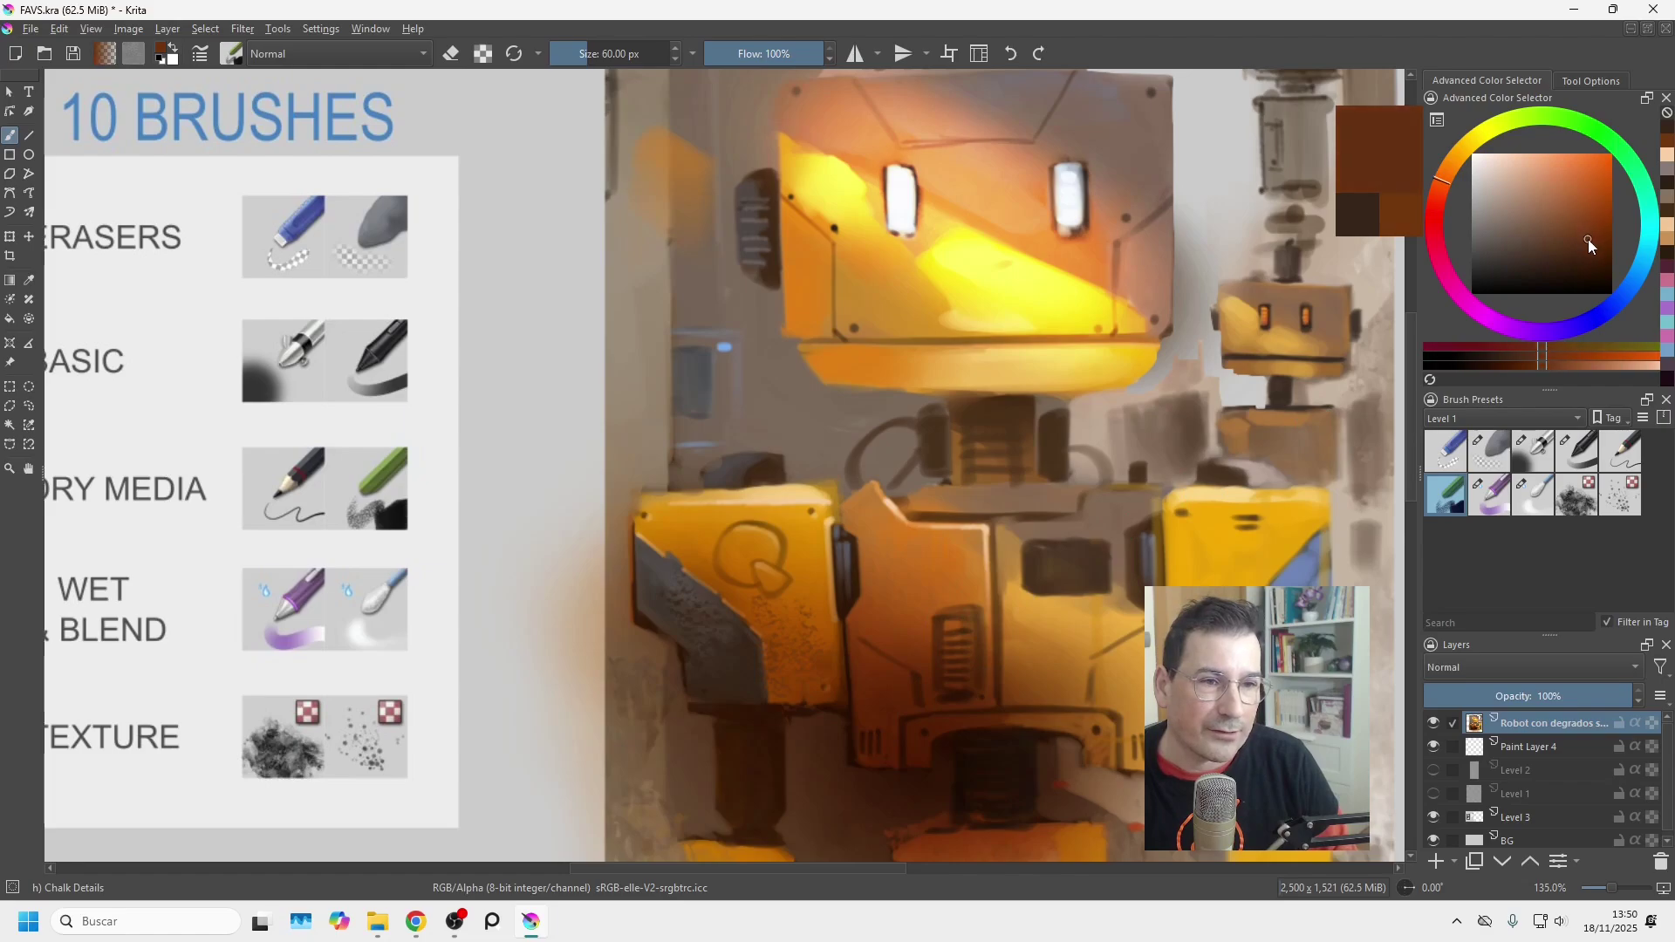
left_click_drag(923, 606, 901, 571)
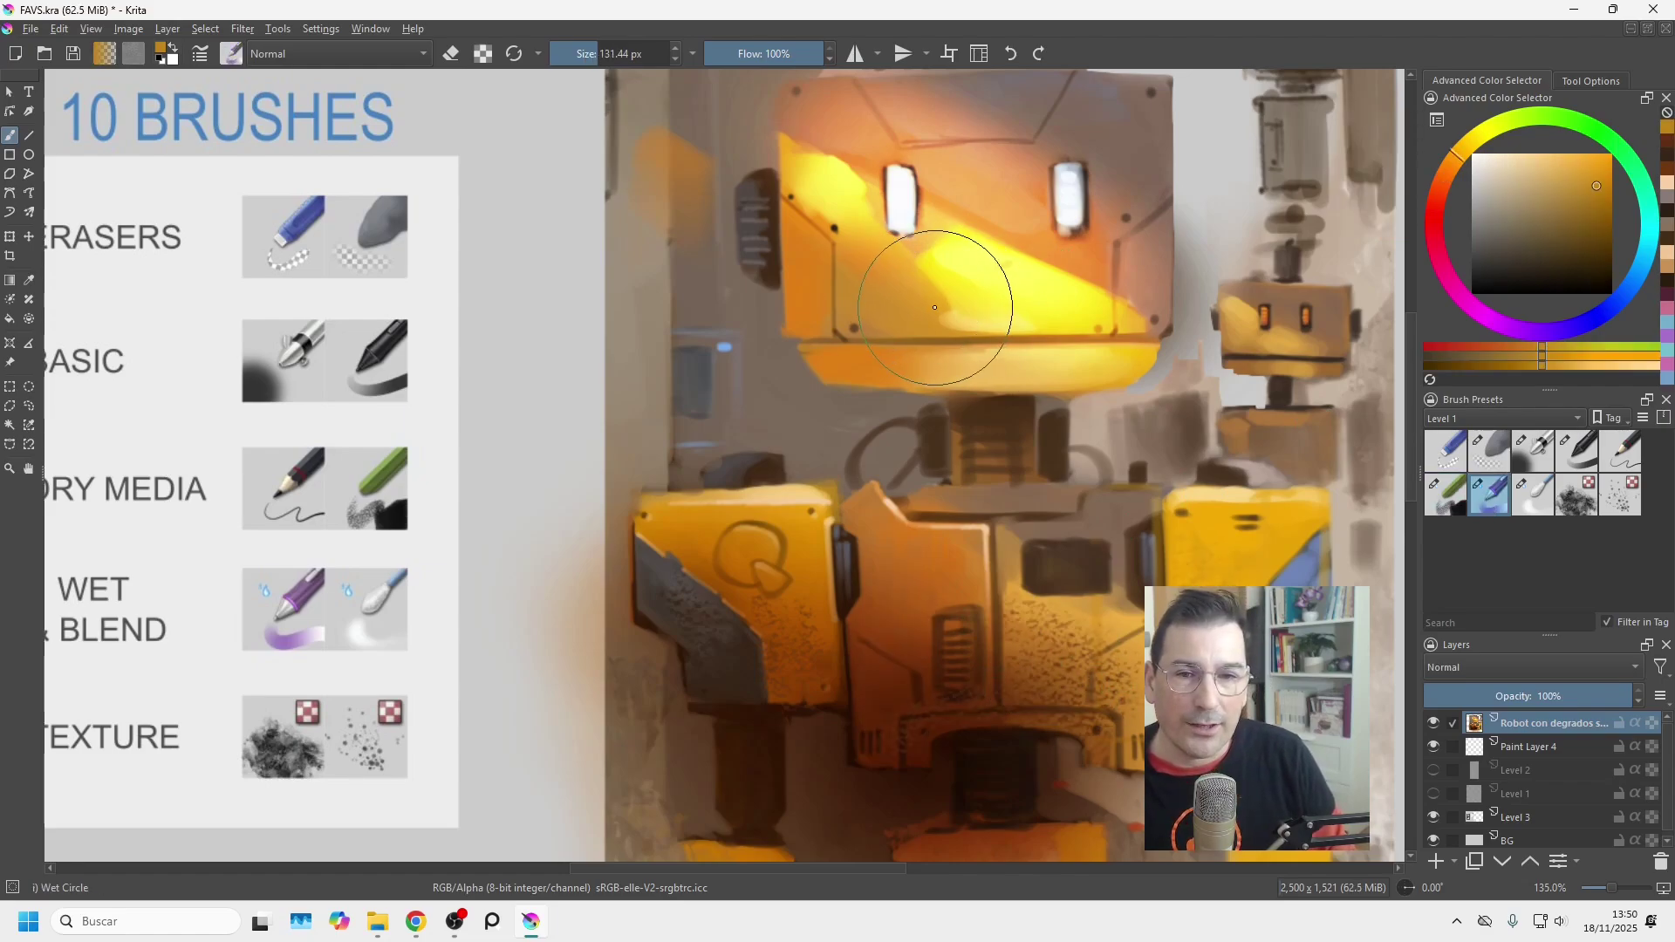
Set Wet Circle's smudge length strength to 15%, and flatten its brush tip by lowering the ratio.
left_click_drag(868, 339, 916, 343)
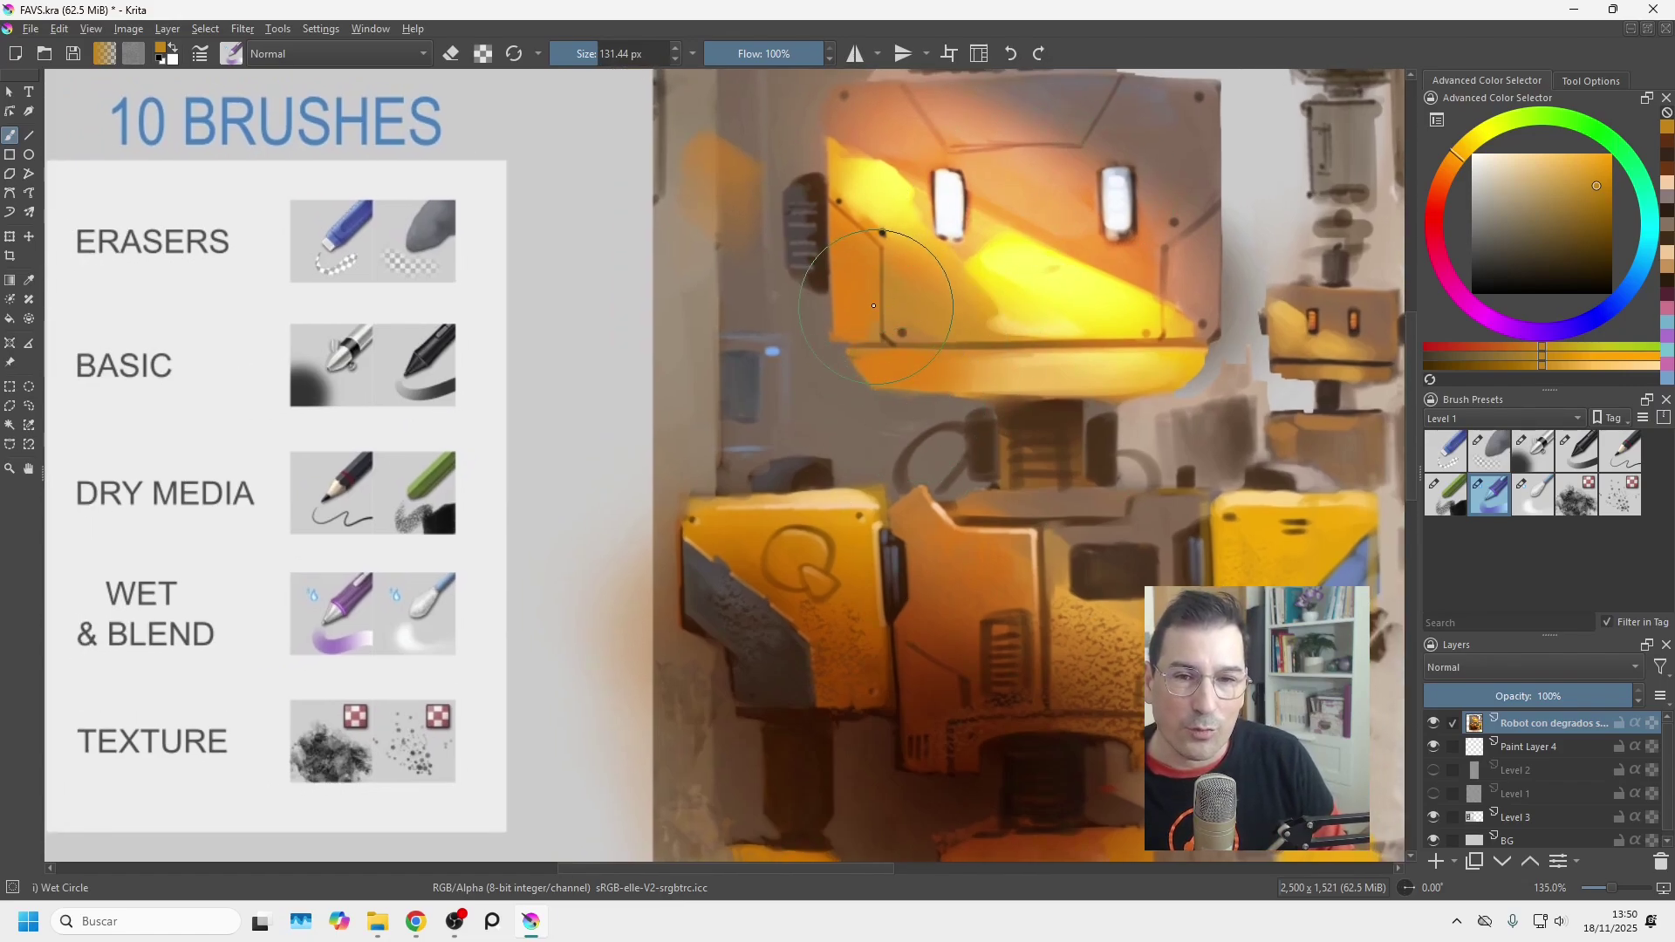
key("F5")
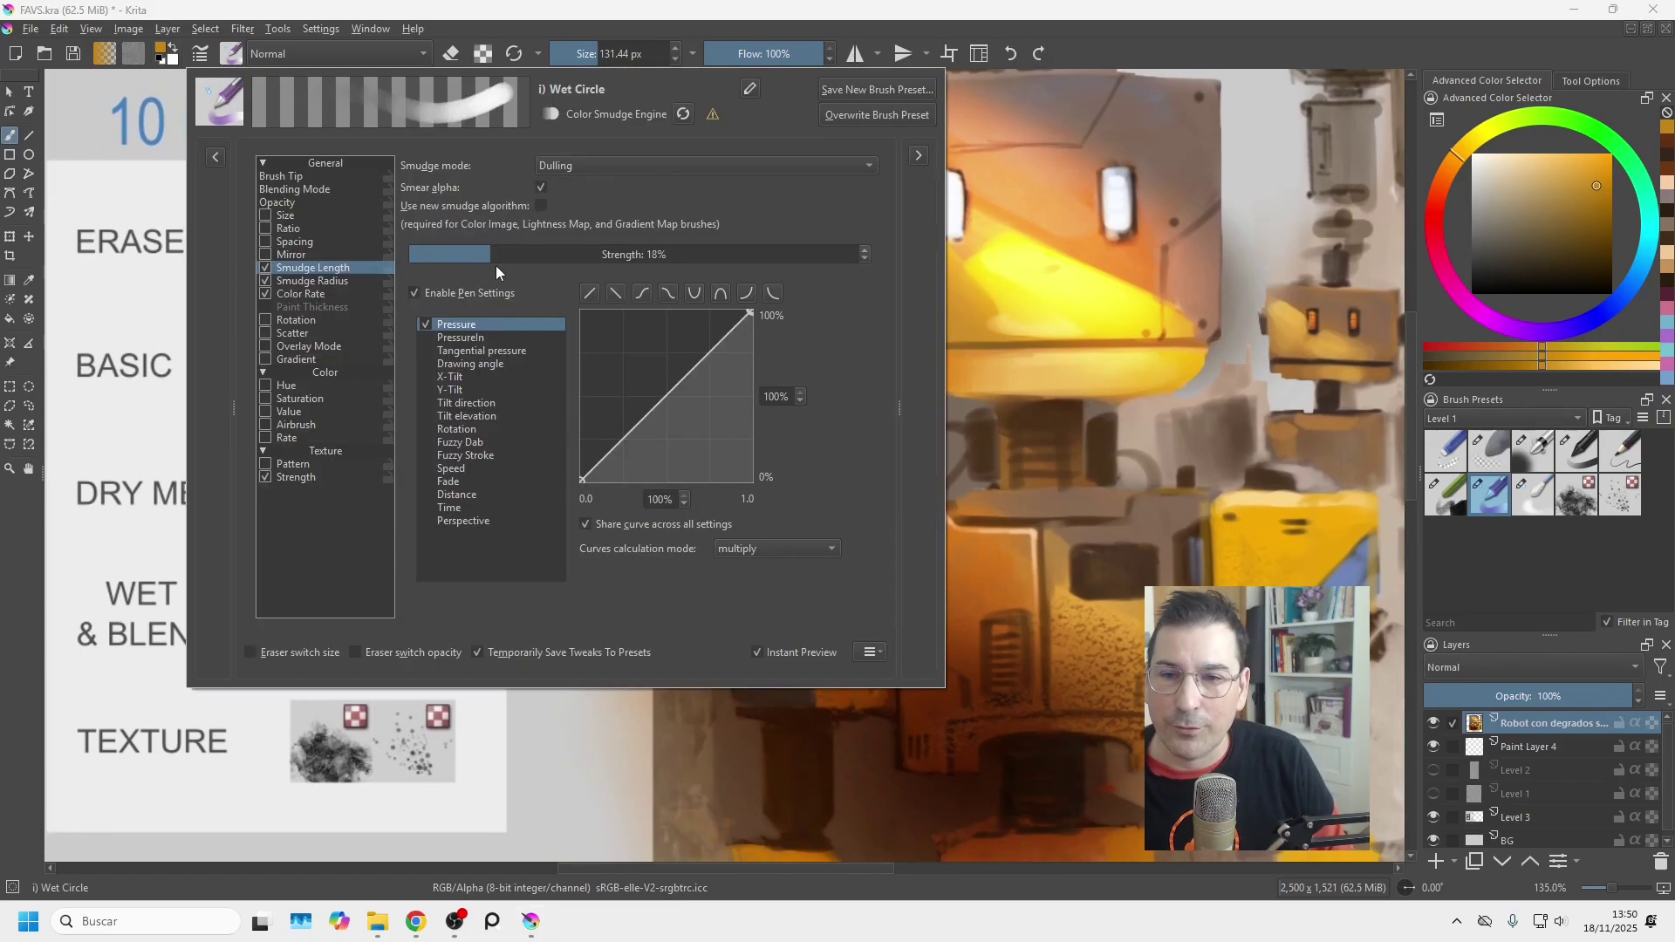
mouse_move(495, 253)
left_mouse_down()
mouse_move(731, 253)
mouse_move(477, 254)
left_mouse_up()
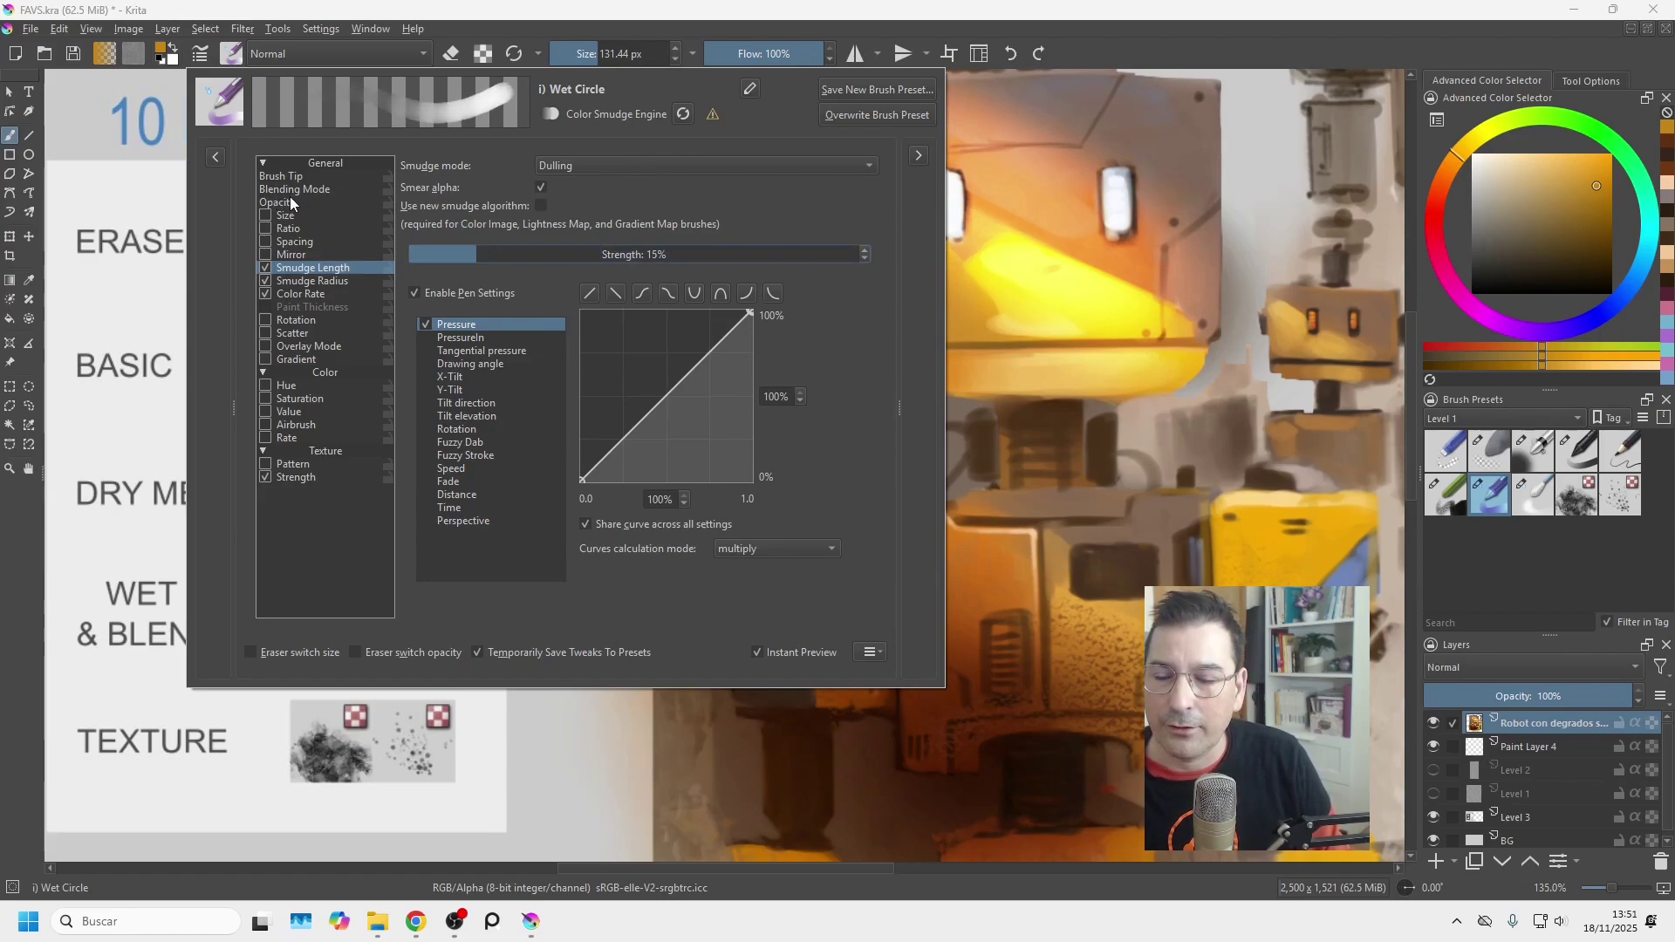
left_click(285, 177)
left_click_drag(646, 225, 635, 224)
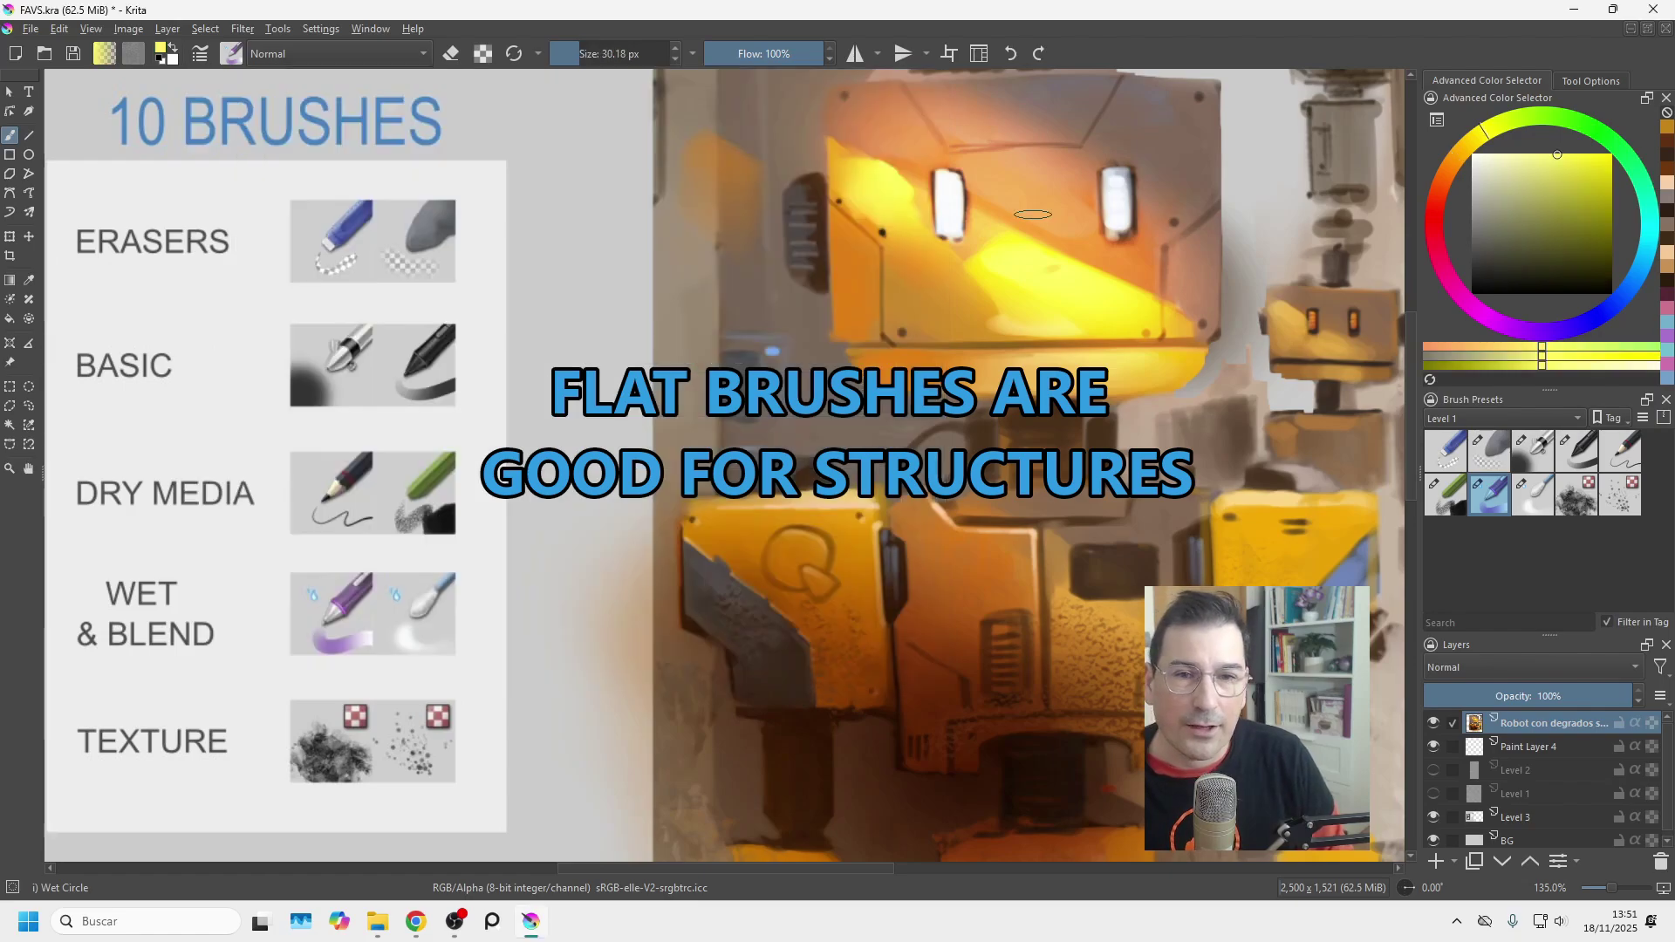
Paint the background beneath the large head in light tan with Wet Circle at 32.72 px, and add light orange accents at 13.99 px.
left_click(1030, 187, "ctrl")
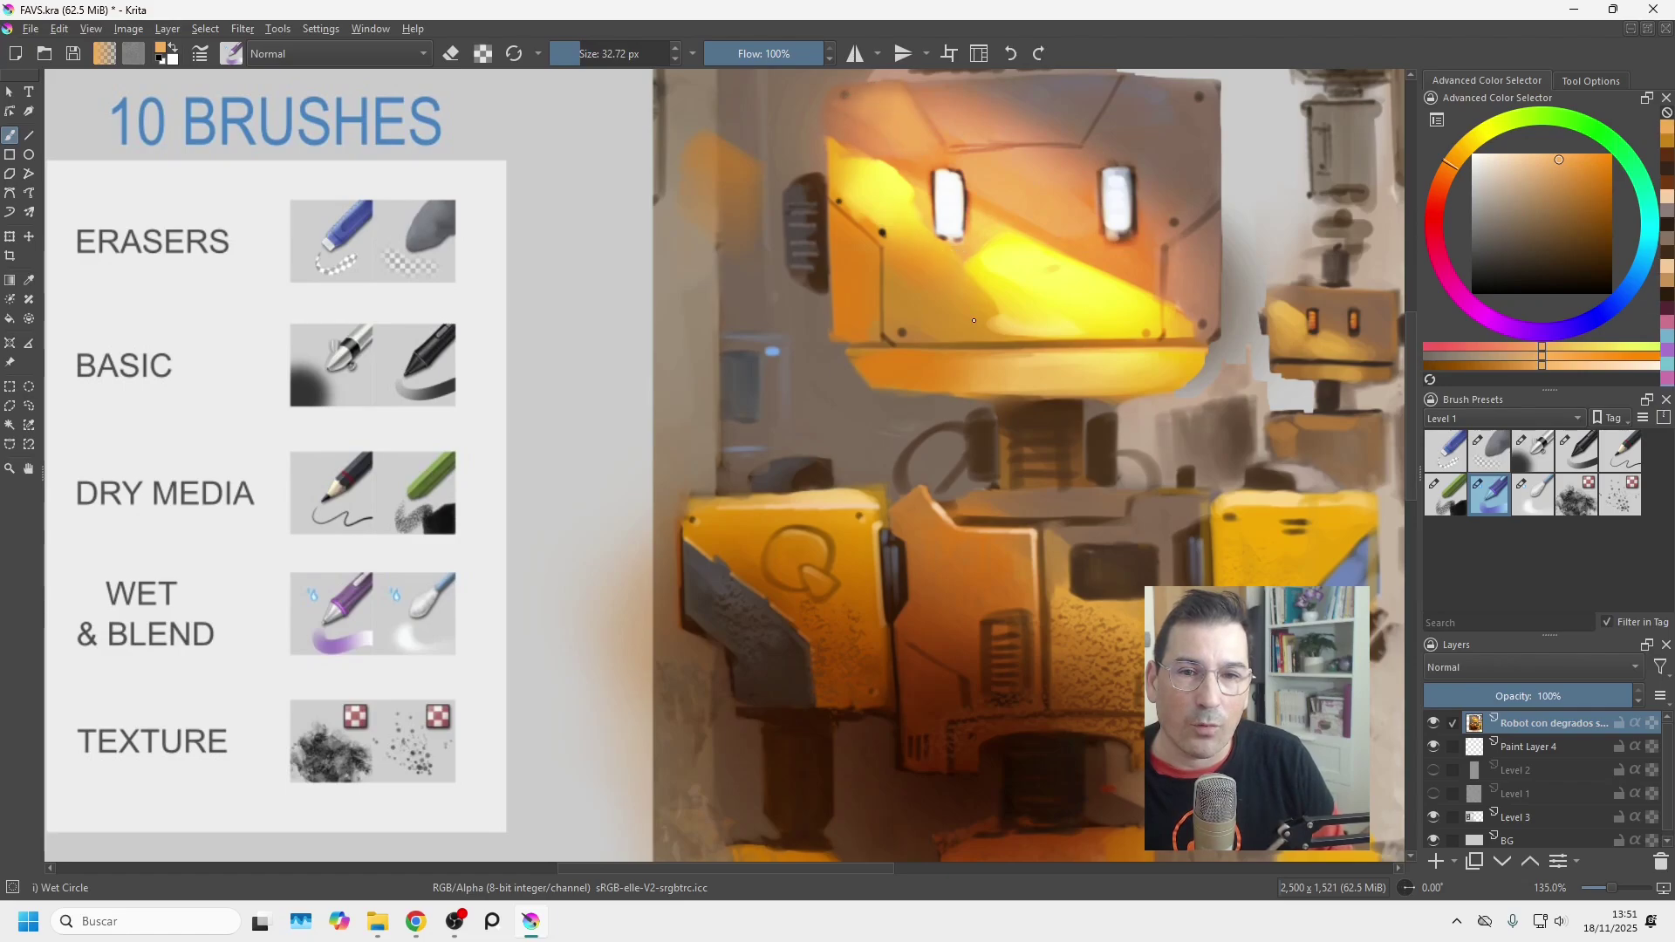
scroll(864, 122, "down", 1)
left_click(786, 204, "ctrl")
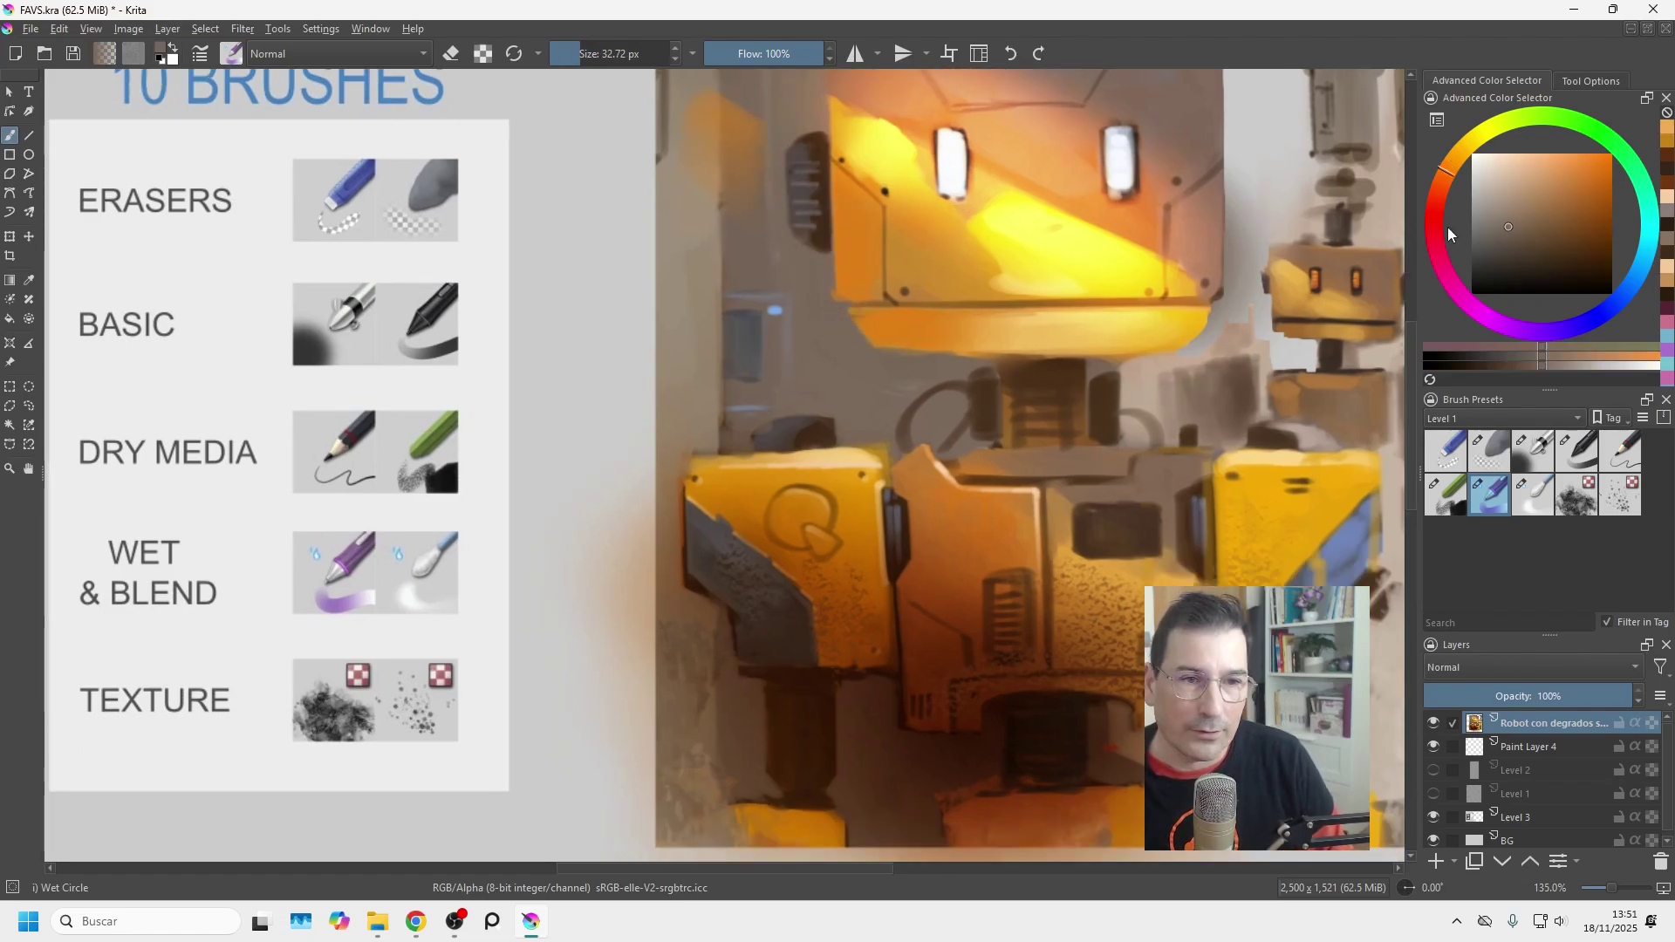
left_click(1528, 192)
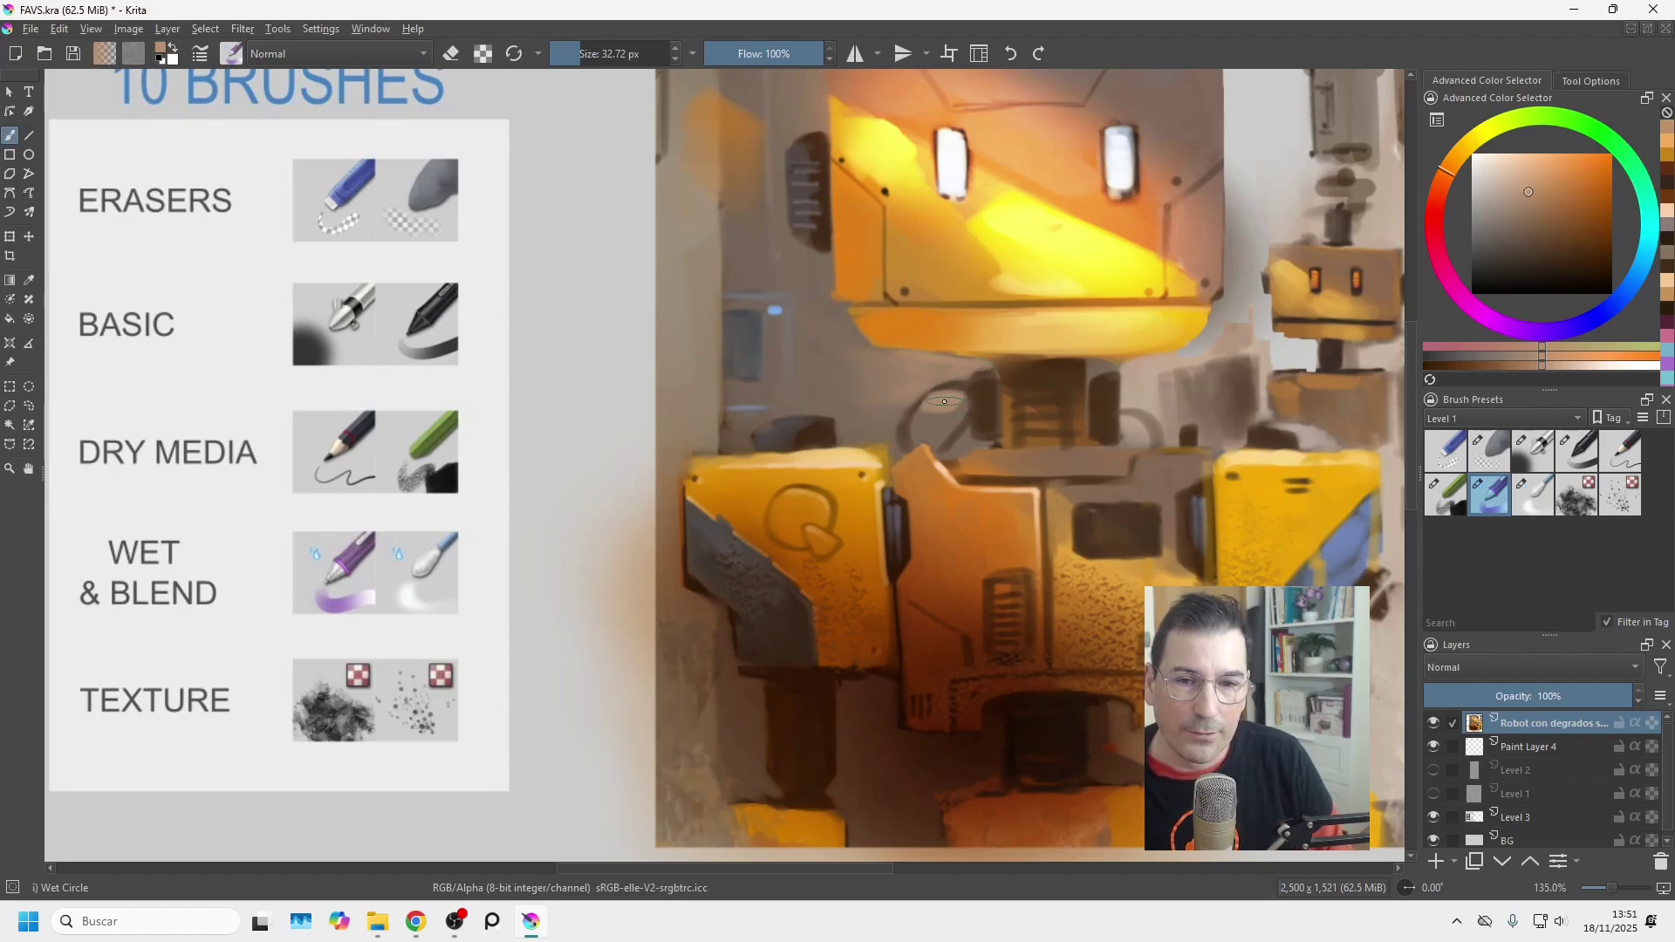
mouse_move(944, 401)
left_mouse_down()
mouse_move(929, 438)
mouse_move(824, 366)
left_mouse_up()
left_click(1568, 167)
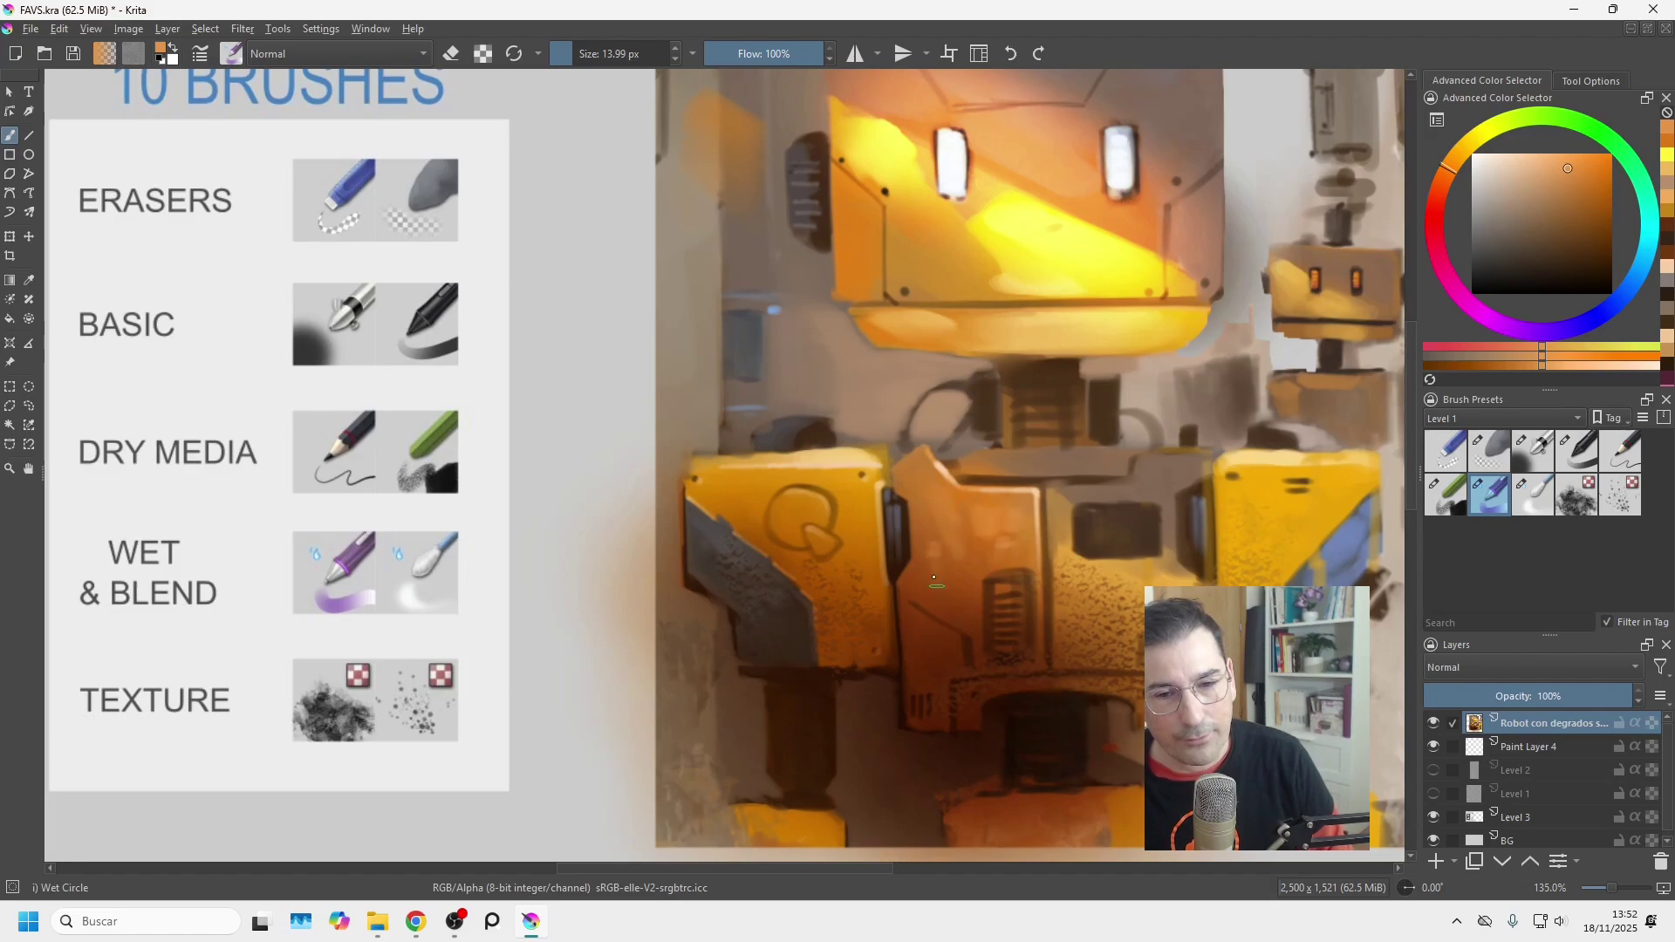
Open Wet Circle's brush settings, switch to the Blender Blur preset, and set its smudge length strength to 11%.
left_click(199, 55)
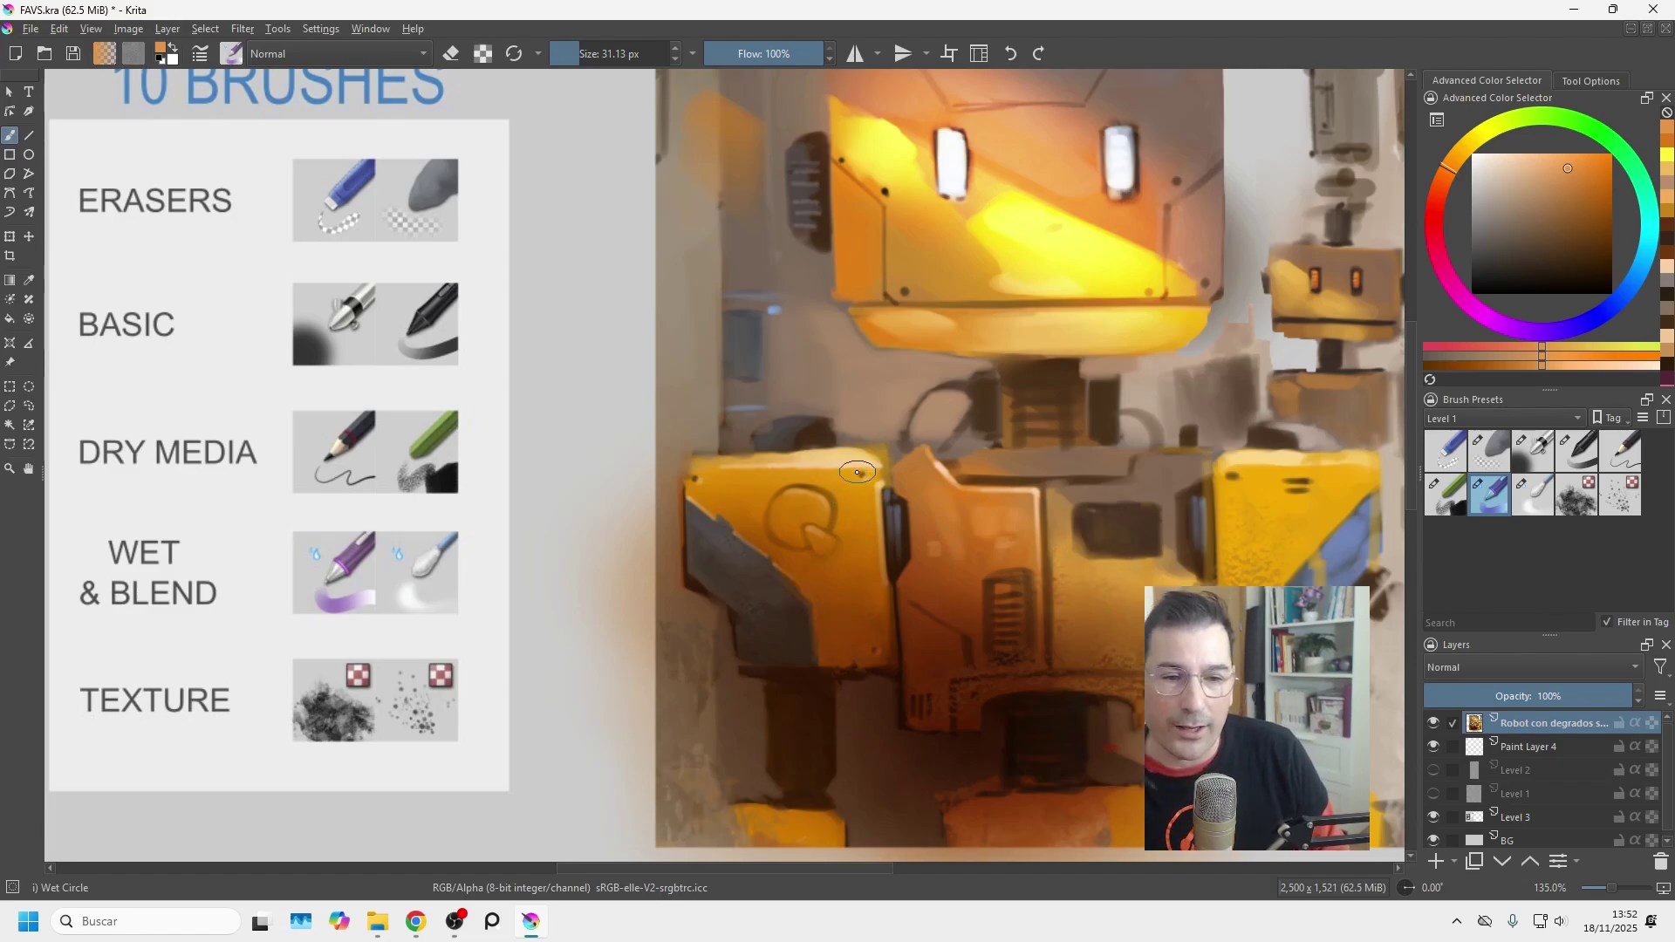
left_click(1533, 494)
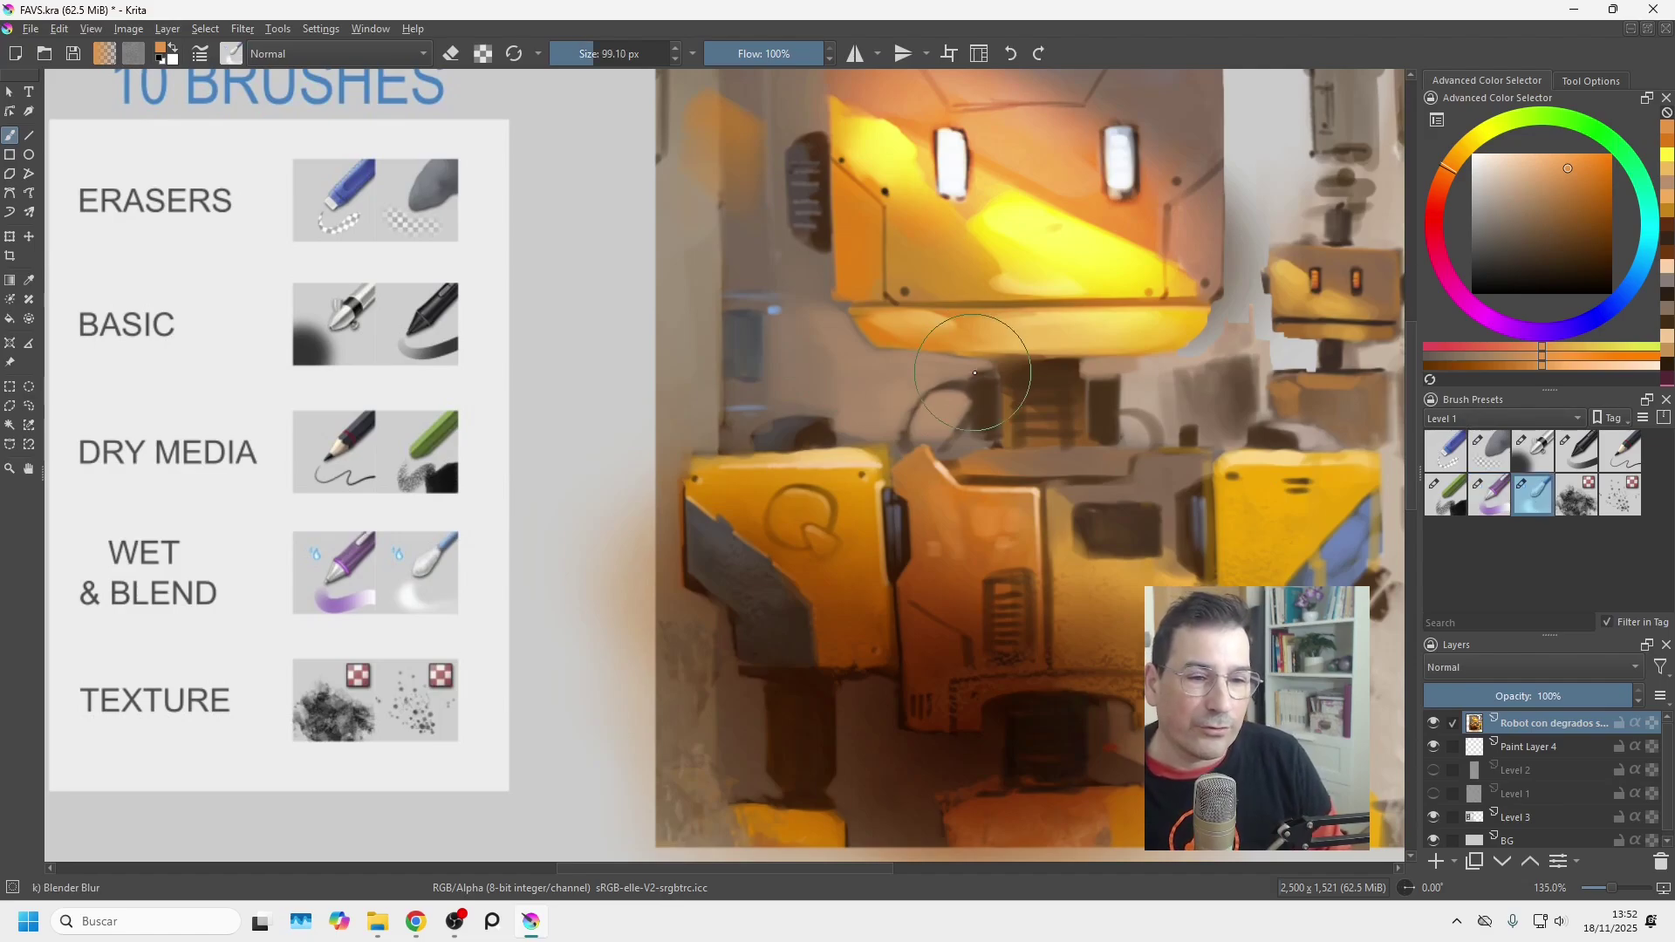
left_click_drag(983, 380, 808, 479)
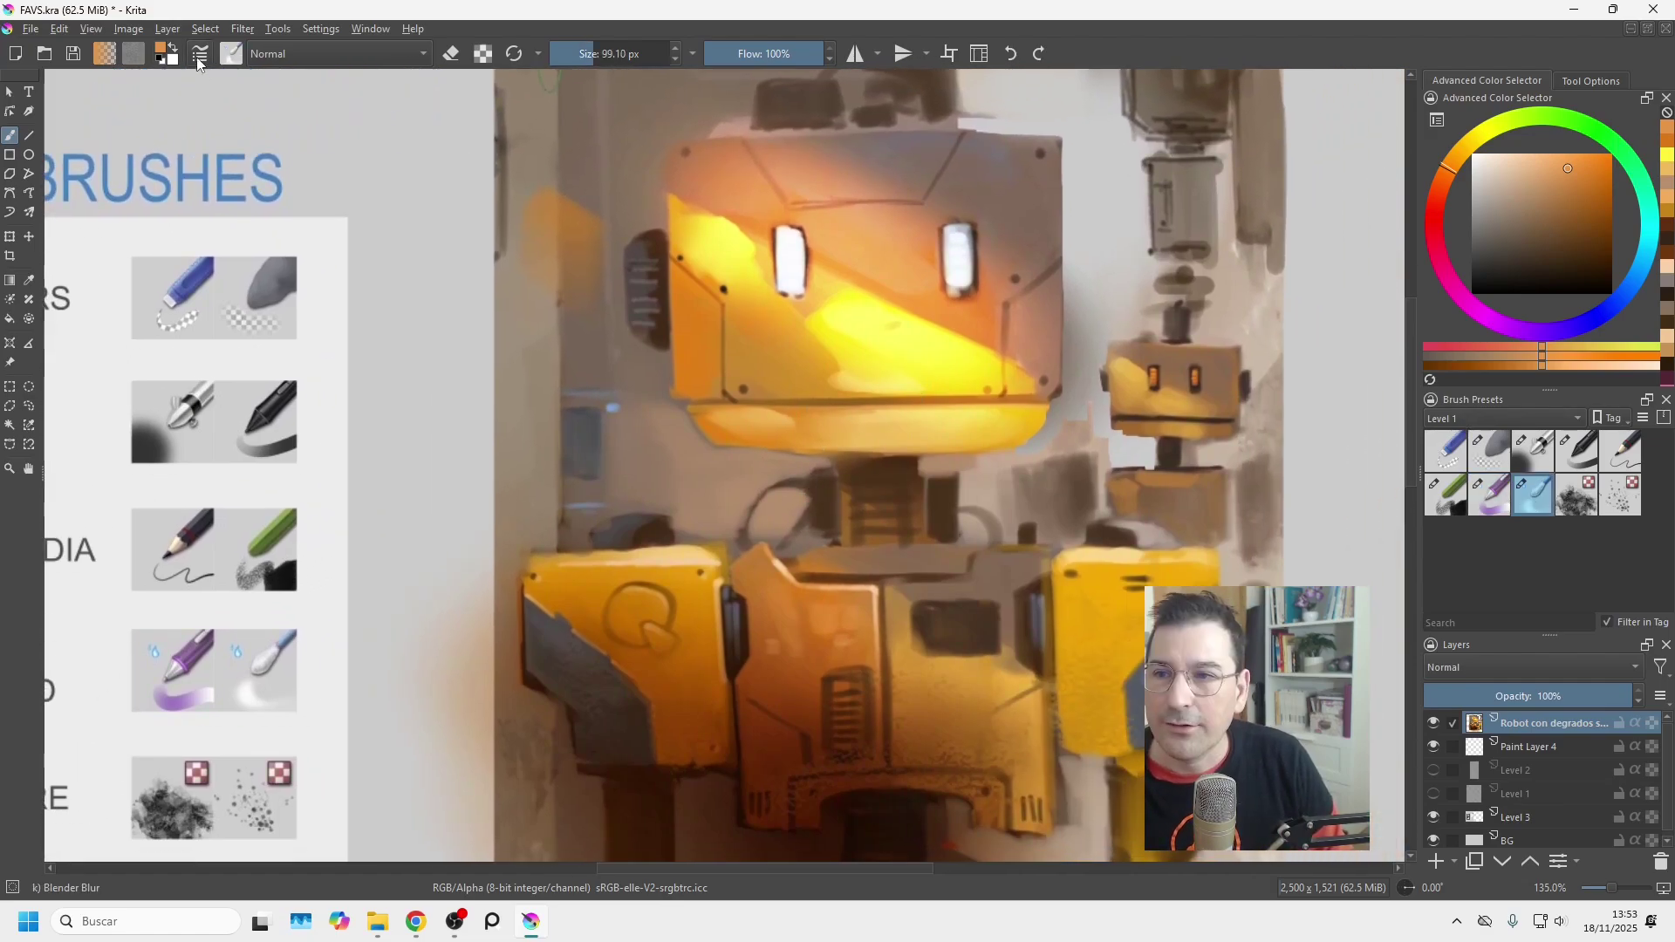
left_click(200, 57)
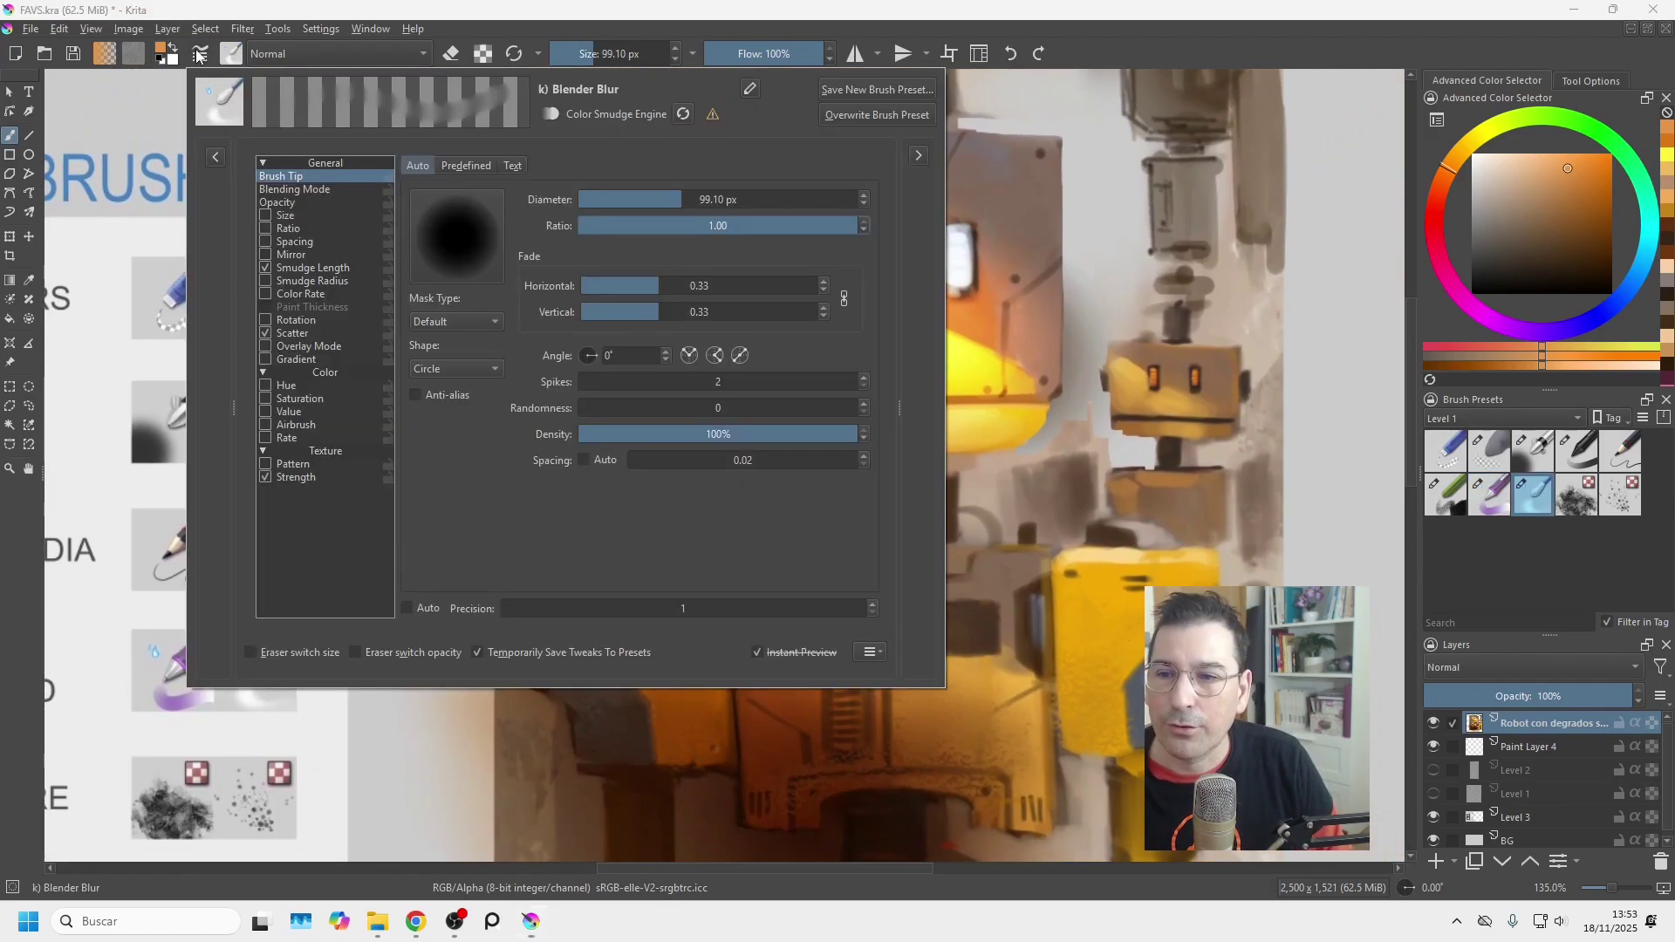
left_click(297, 267)
left_click_drag(508, 254, 460, 251)
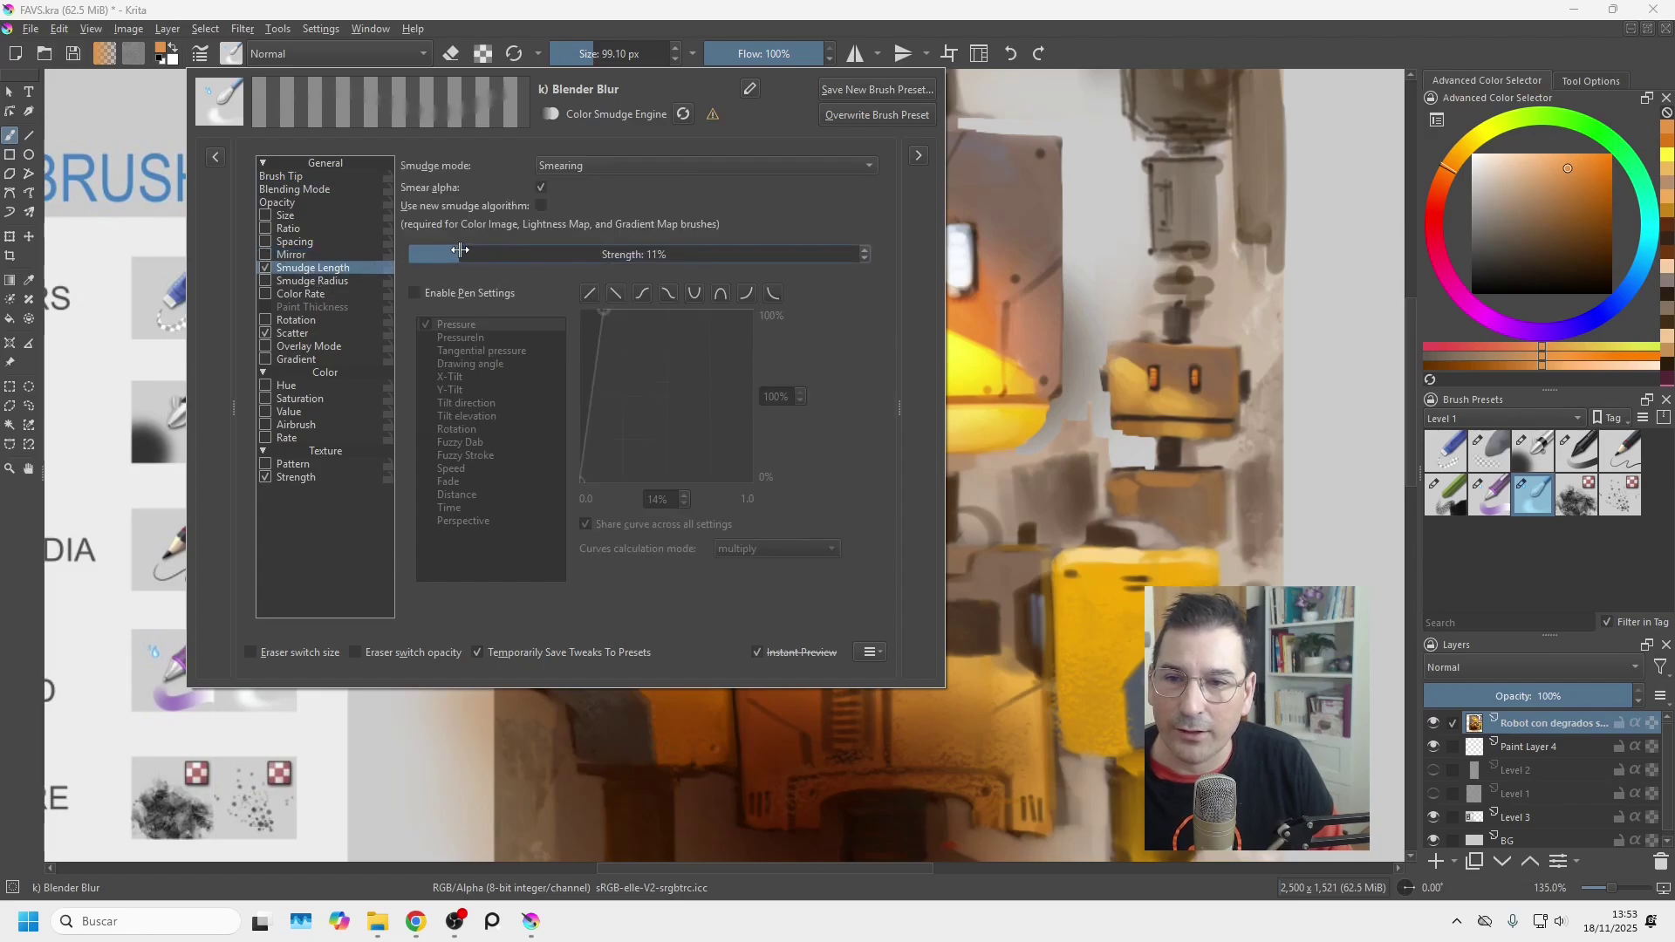
Blur the small background robot and its surroundings with Blender Blur at 99.10 px.
left_click(1112, 393)
left_click_drag(1113, 393, 1121, 336)
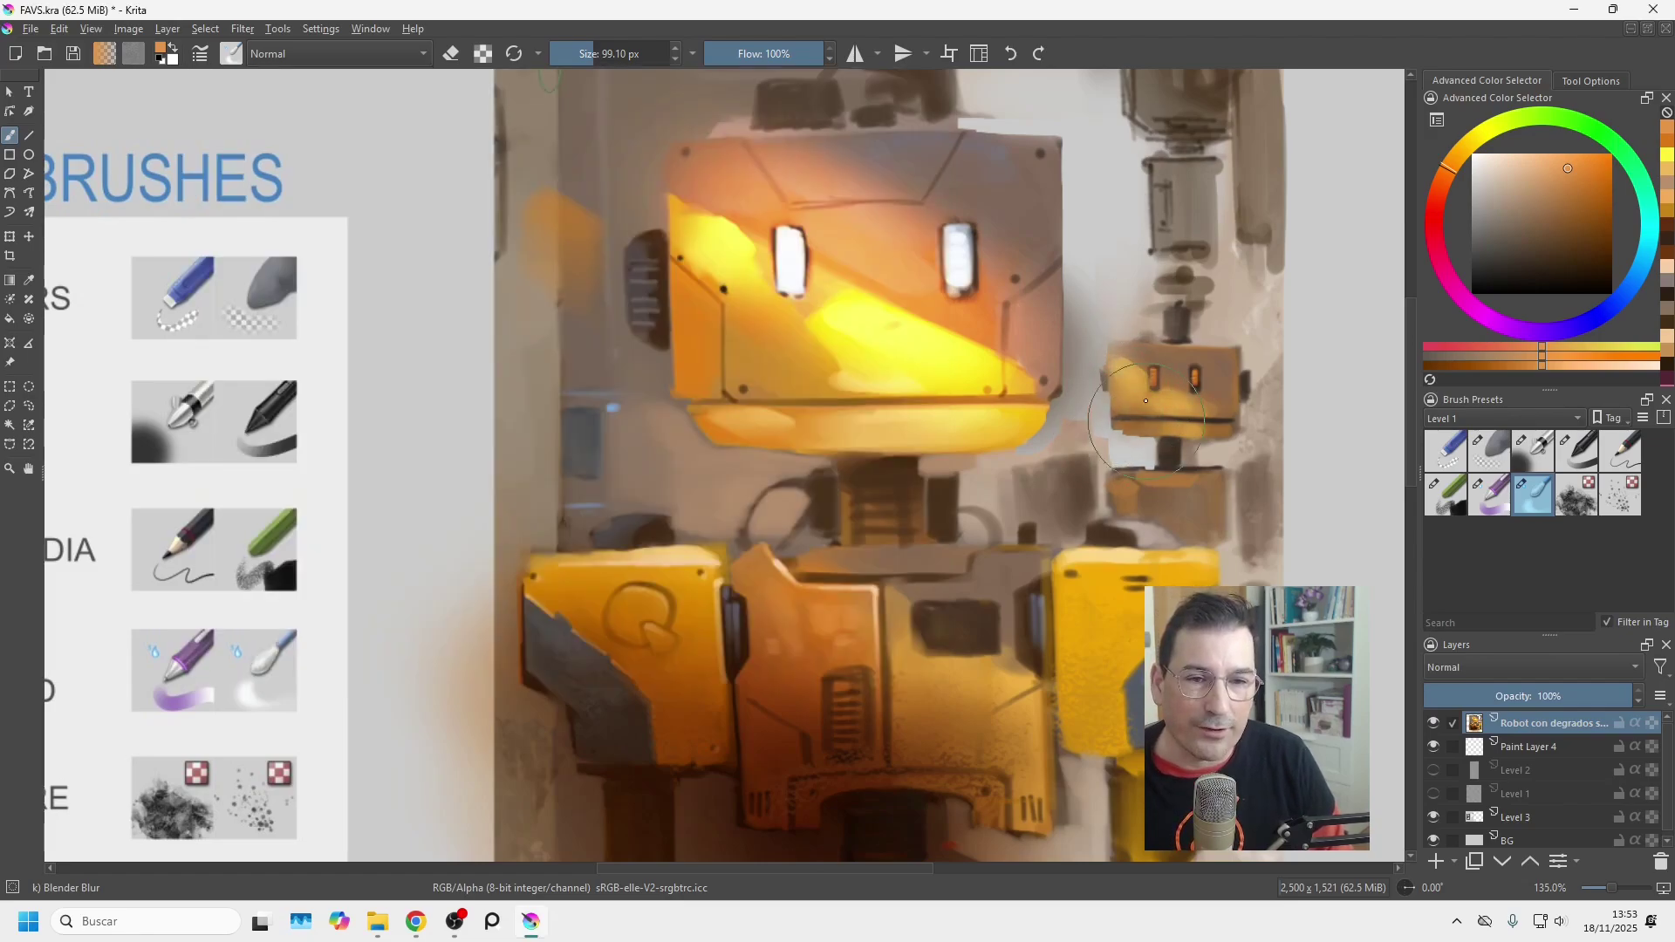
mouse_move(1225, 403)
left_mouse_down()
mouse_move(1243, 319)
mouse_move(1195, 446)
mouse_move(1031, 492)
mouse_move(1111, 333)
mouse_move(1111, 271)
mouse_move(1190, 241)
mouse_move(1220, 146)
mouse_move(1186, 86)
mouse_move(1106, 189)
mouse_move(1102, 393)
mouse_move(1141, 236)
mouse_move(1071, 370)
left_mouse_up()
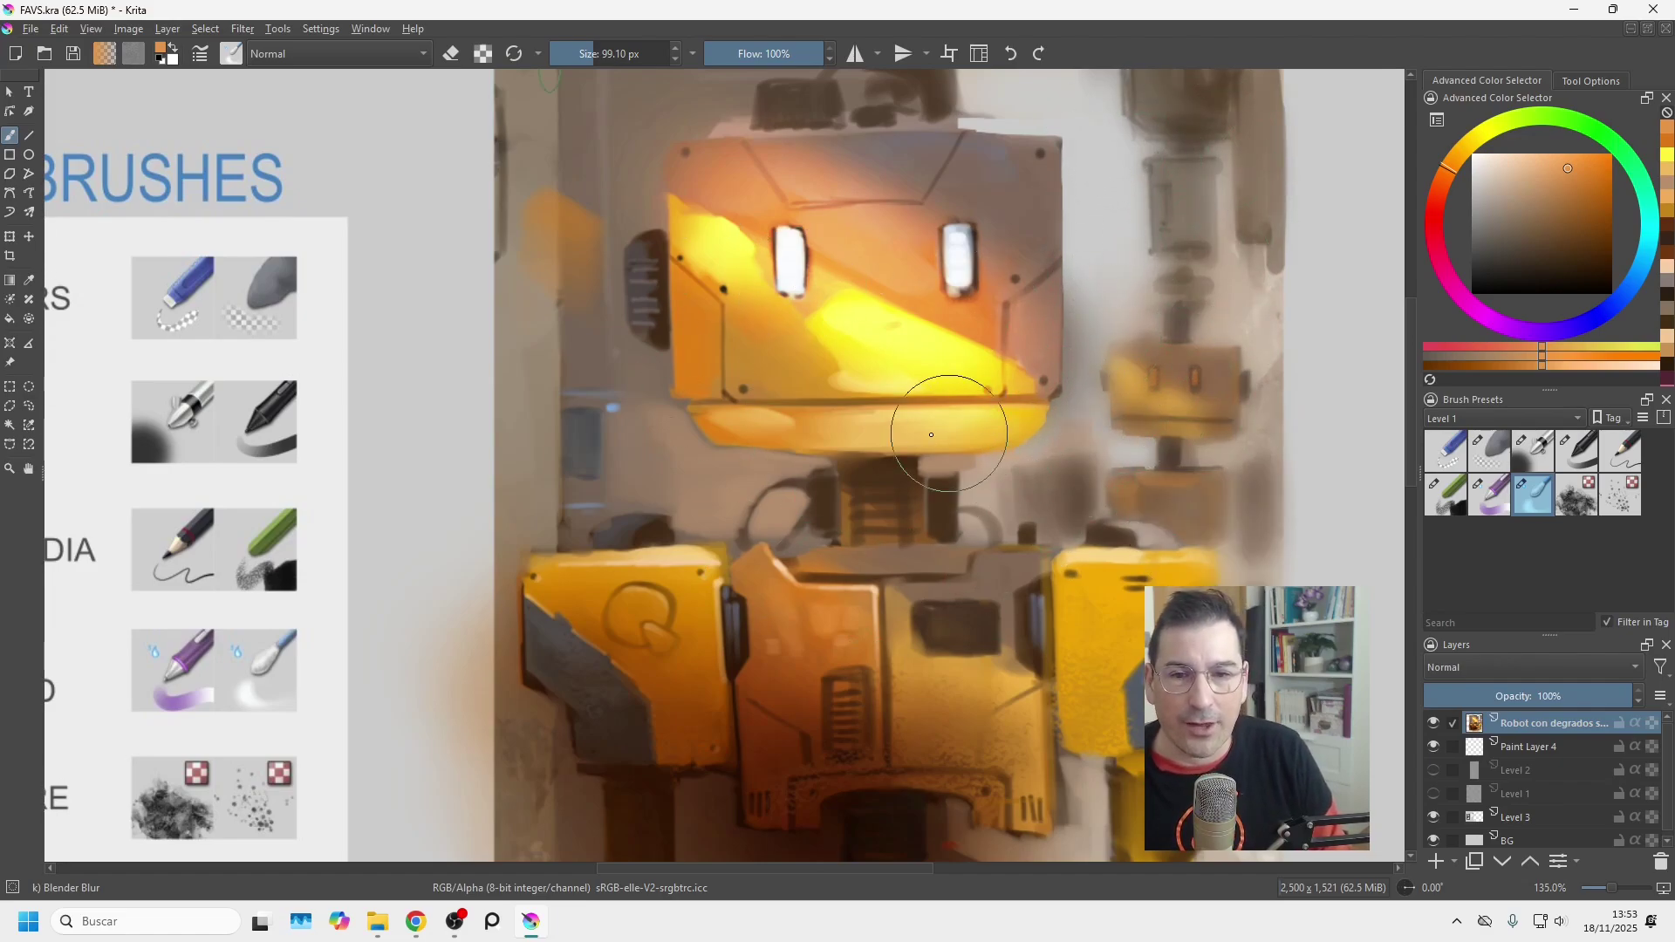
scroll(1183, 267, "down", 1)
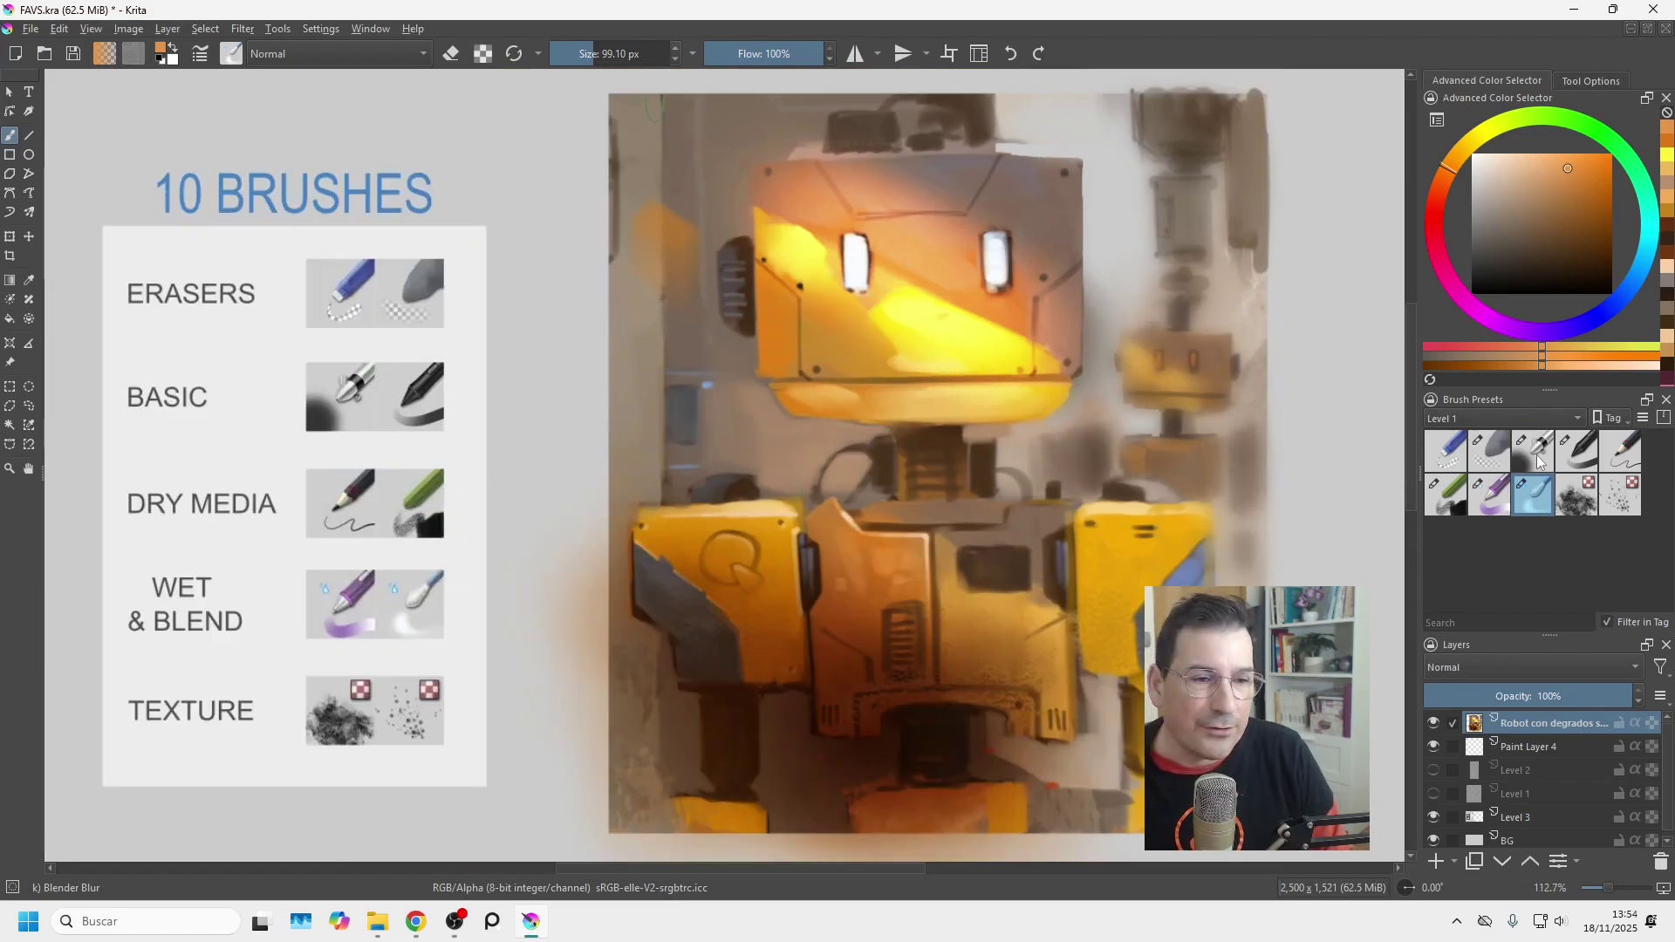
Choose the Texture Big preset and add a new paint layer in Overlay blending mode above the robot painting.
left_click(1576, 498)
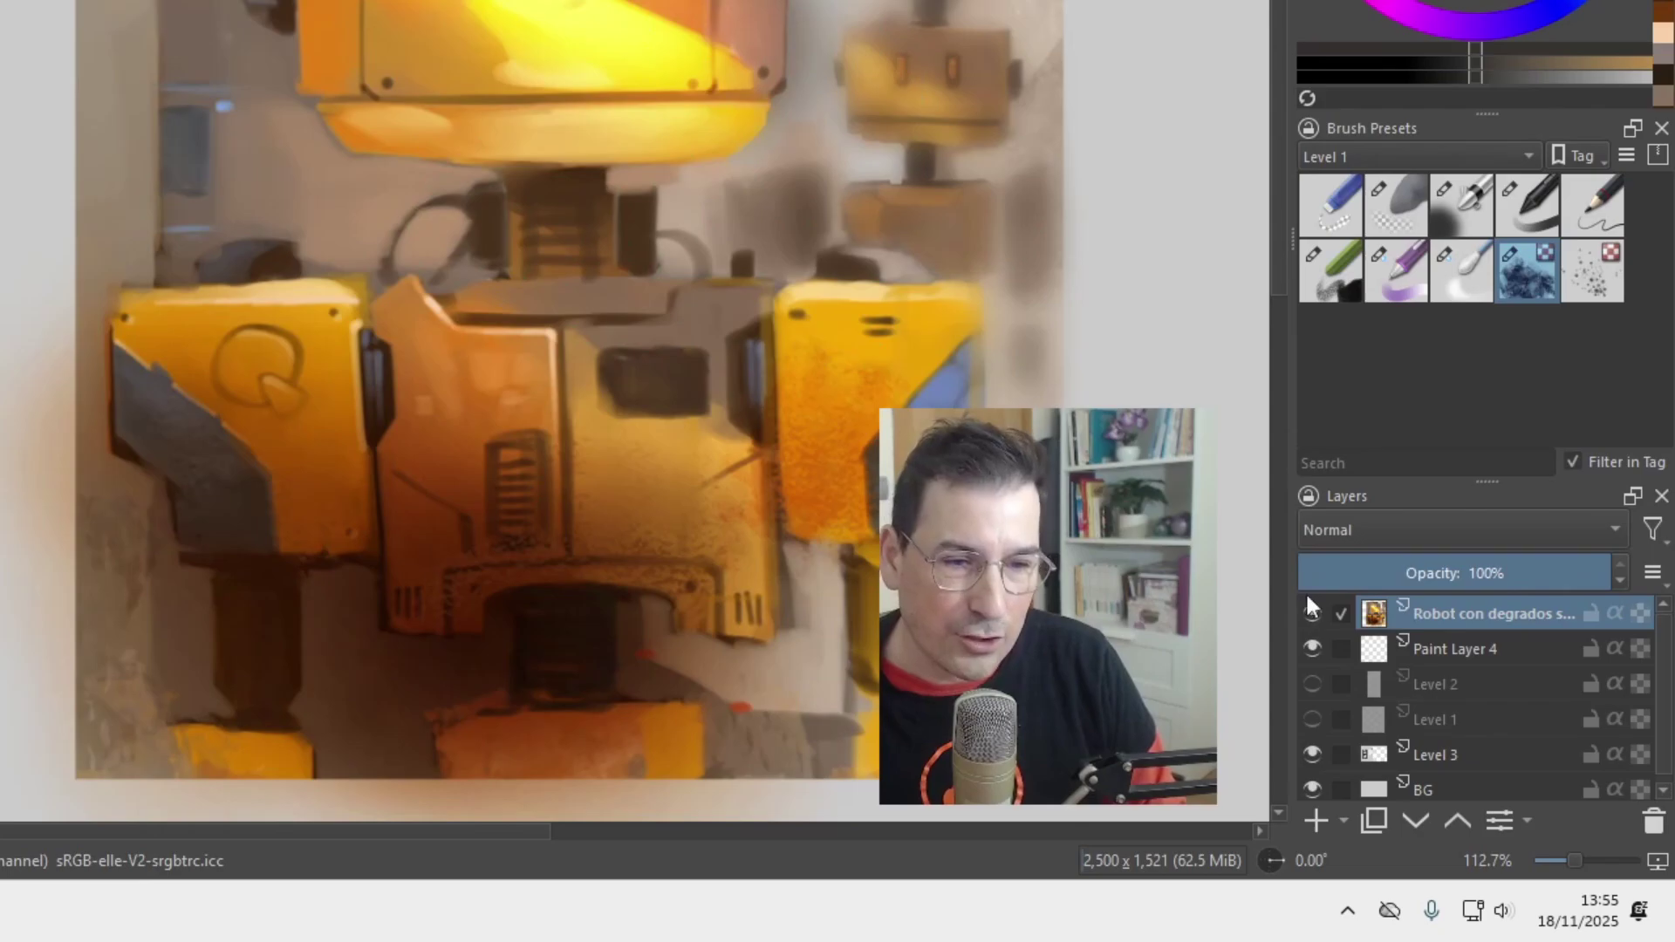
left_click(1317, 818)
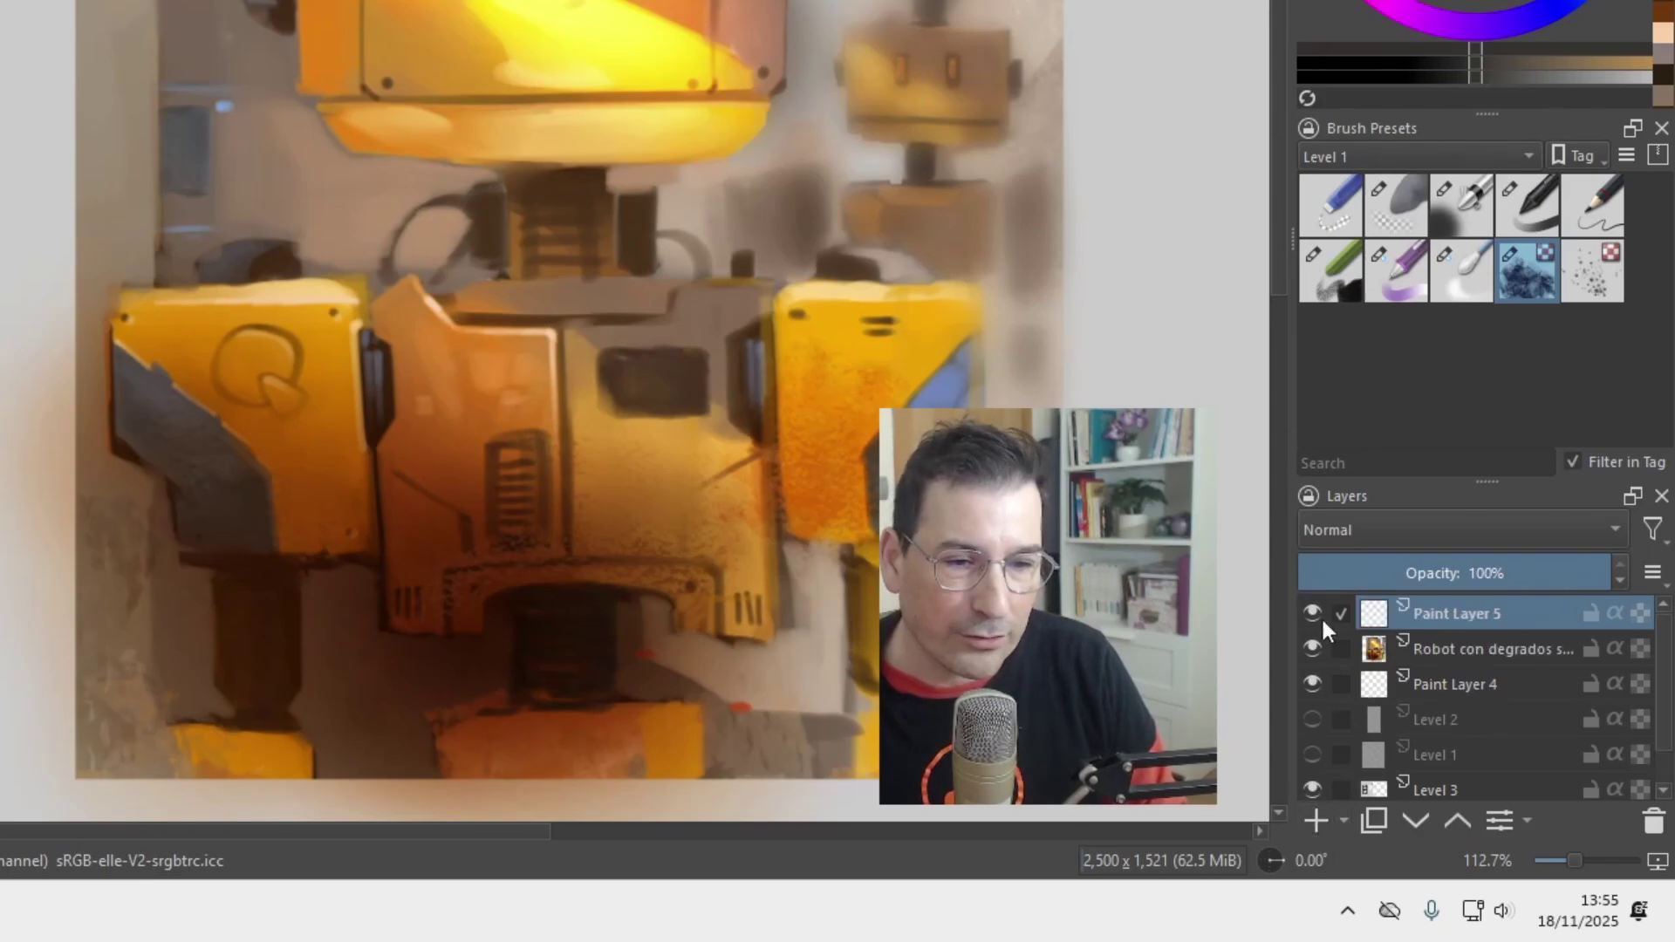
left_click(1353, 532)
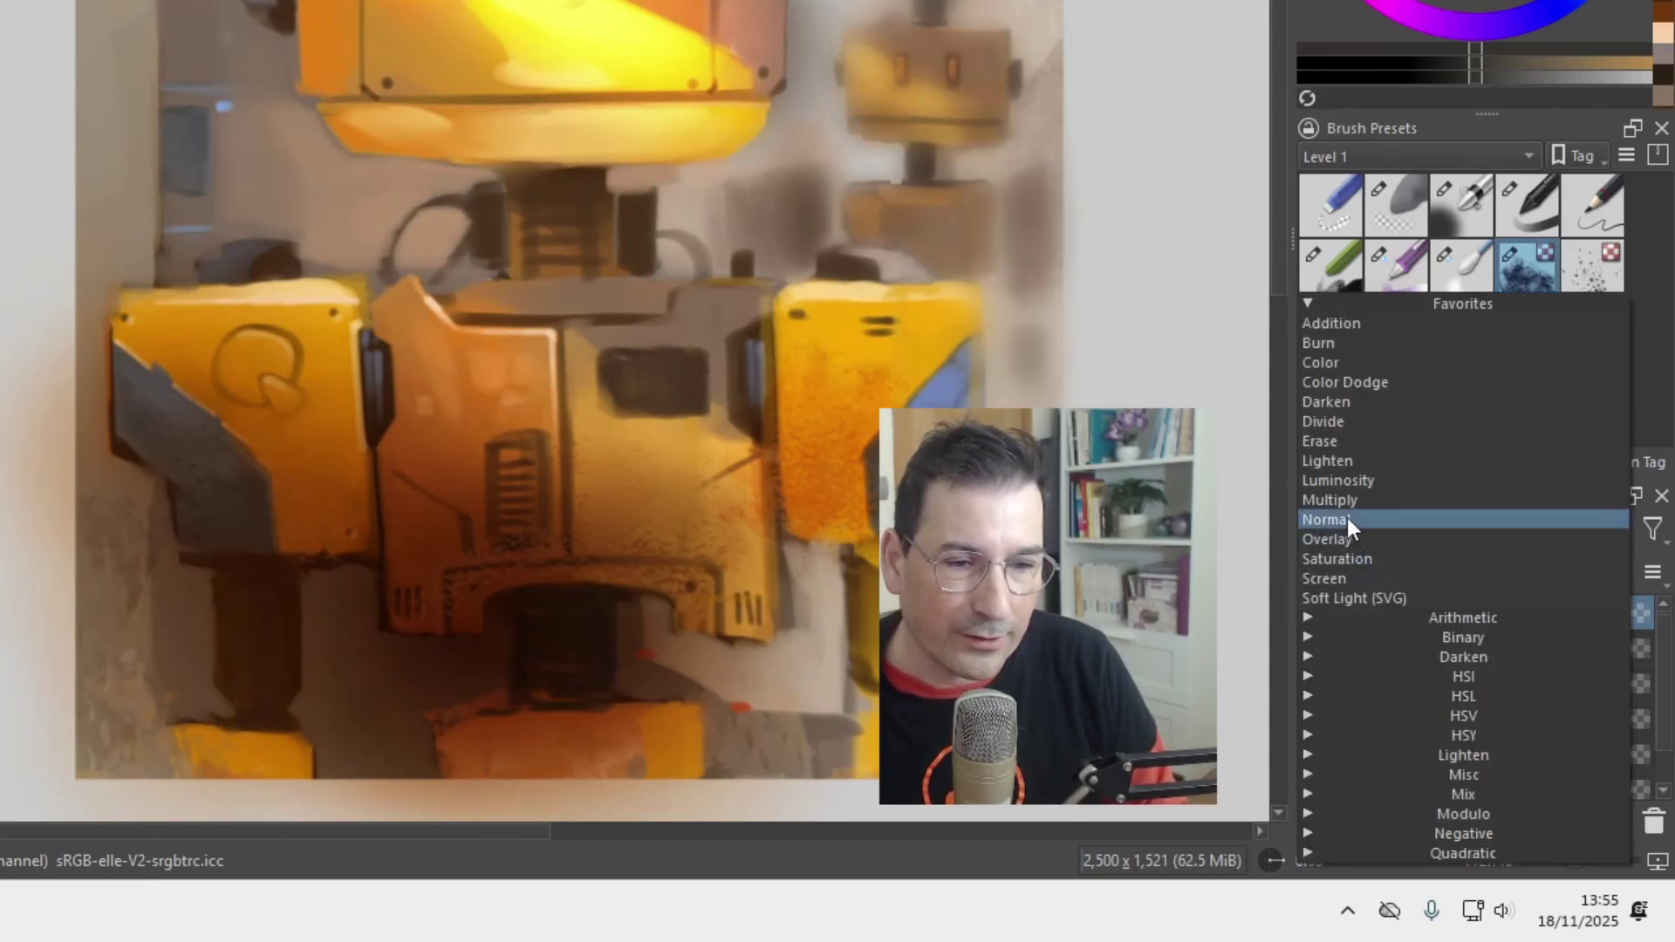
left_click(1352, 541)
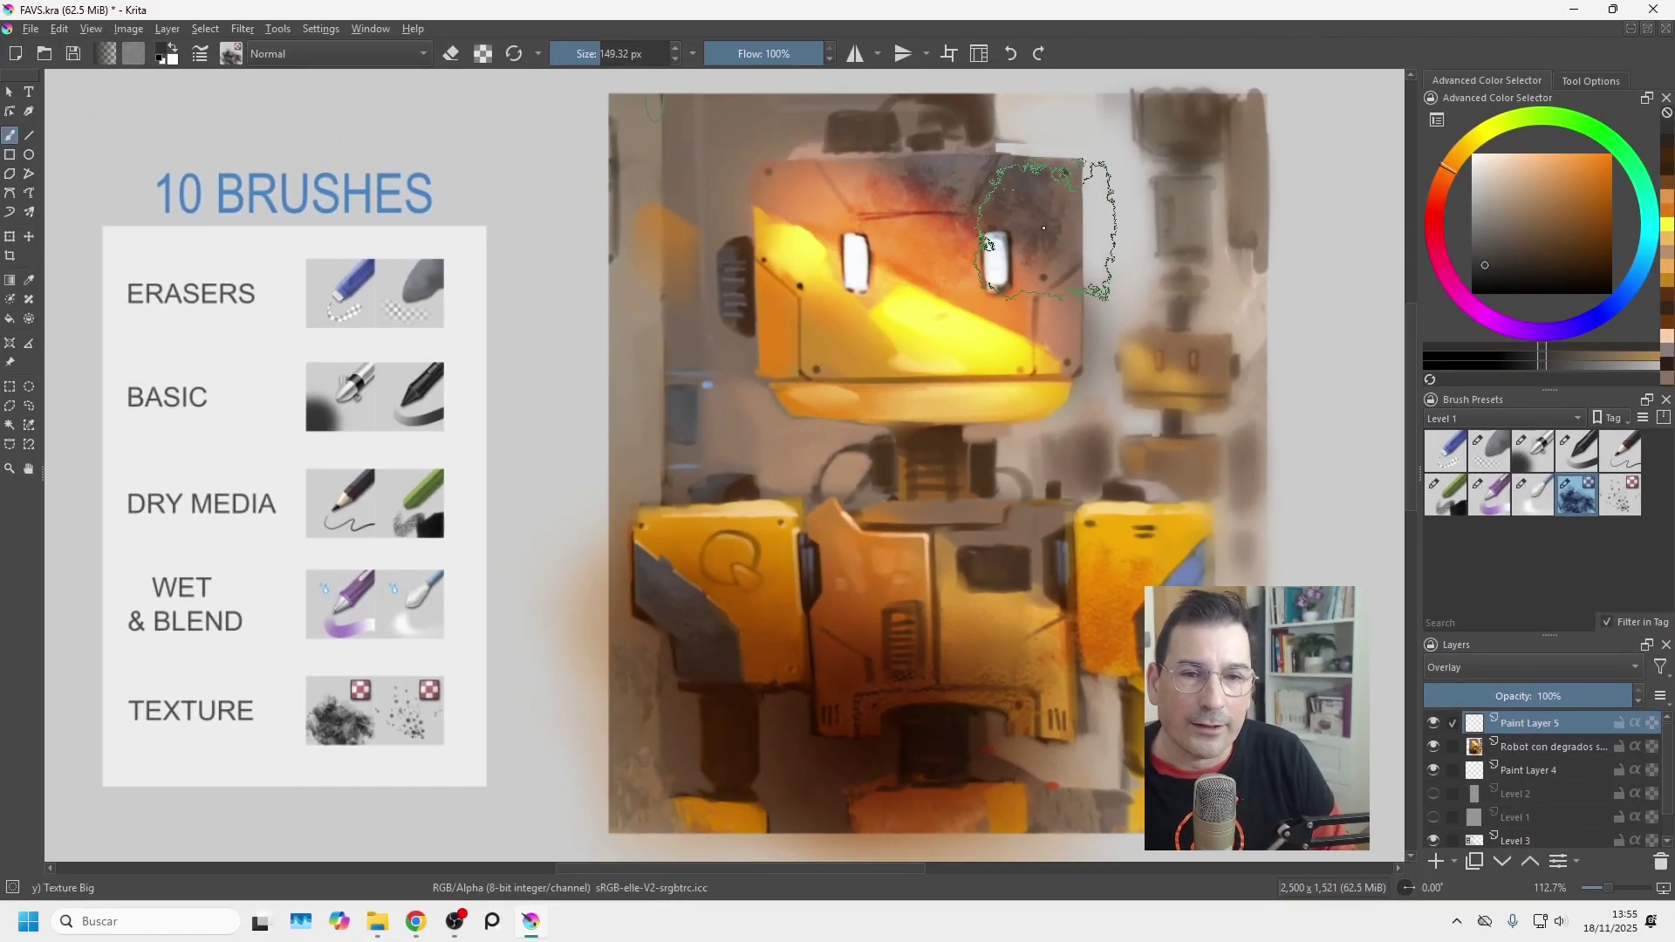
Texture the large head and the chest with Texture Big at 149.32 px in very dark brown shades.
mouse_move(843, 202)
left_mouse_down()
mouse_move(800, 260)
mouse_move(797, 336)
mouse_move(863, 398)
mouse_move(894, 410)
mouse_move(861, 336)
mouse_move(940, 401)
mouse_move(984, 498)
left_mouse_up()
mouse_move(1484, 268)
left_mouse_down()
mouse_move(1478, 223)
mouse_move(1478, 279)
left_mouse_up()
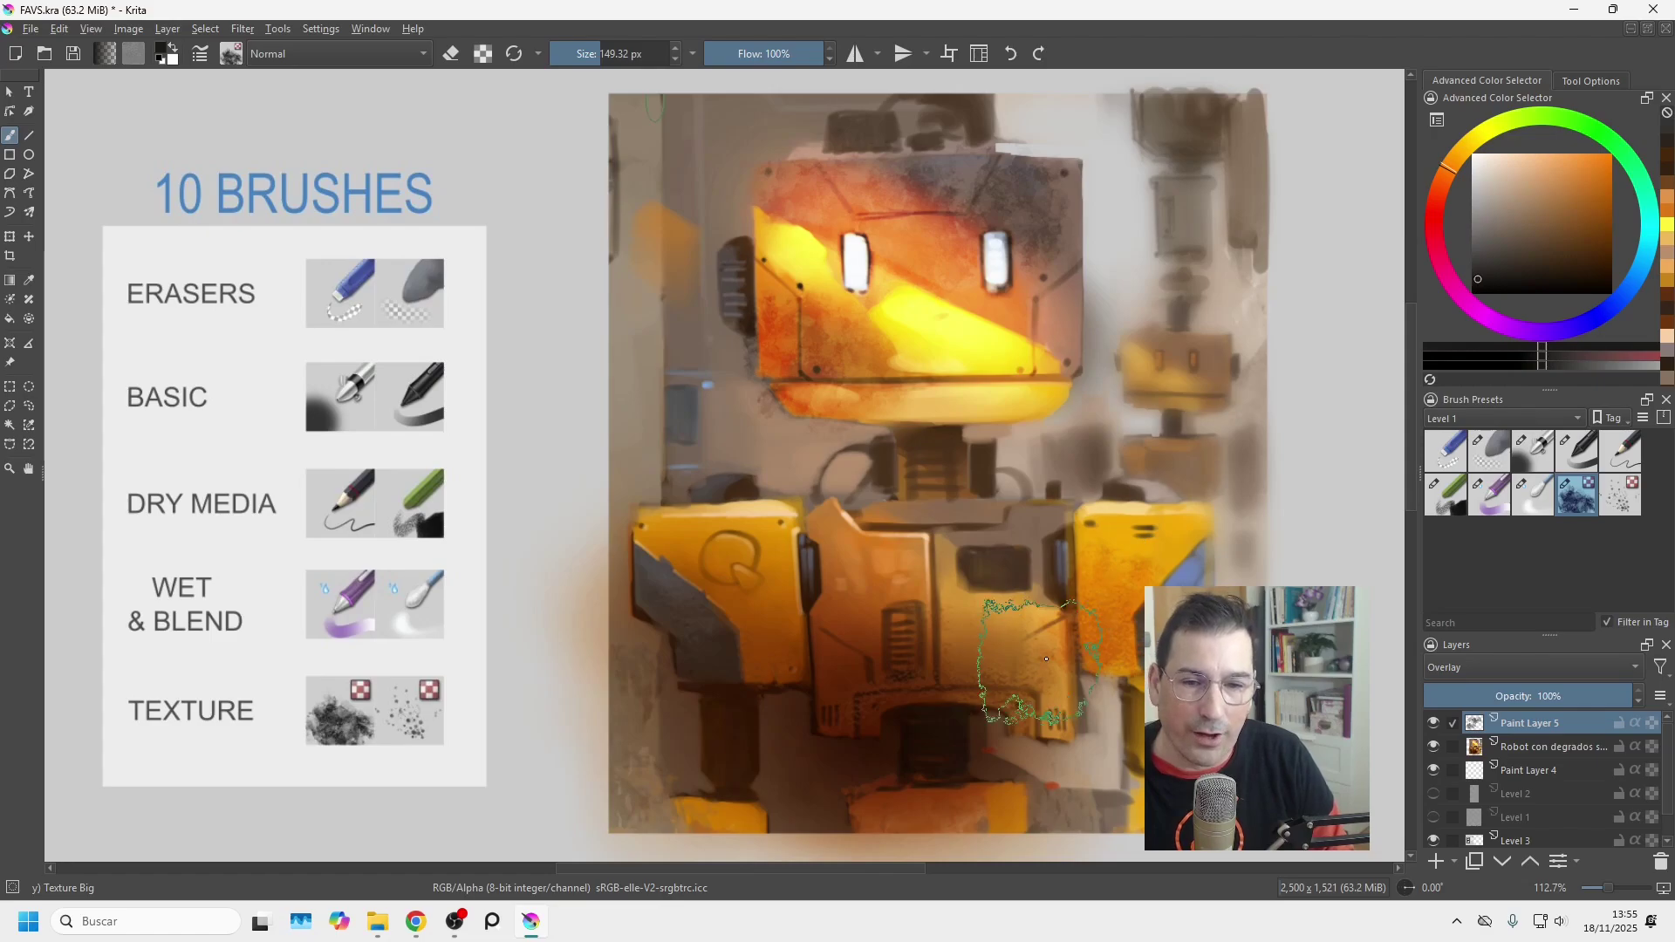
left_click_drag(1051, 655, 1060, 554)
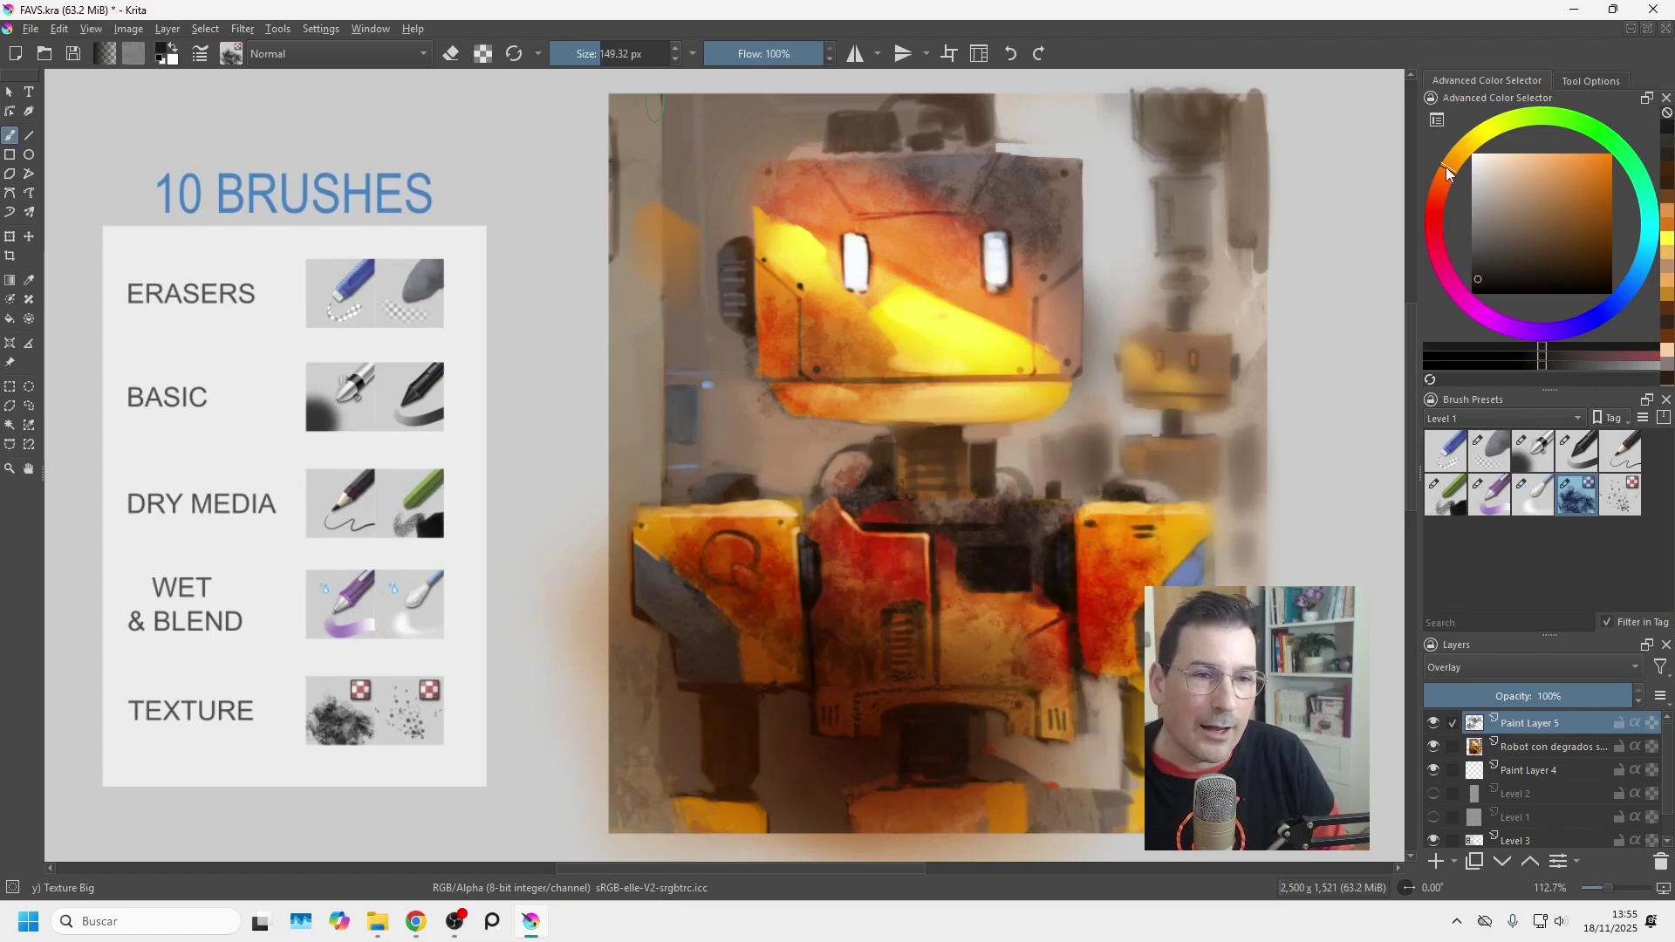
Undo the latest chest texture strokes and retexture the chest, lower body and head in dark teal with Texture Big.
left_click_drag(1450, 167, 1641, 218)
key("ctrl+z")
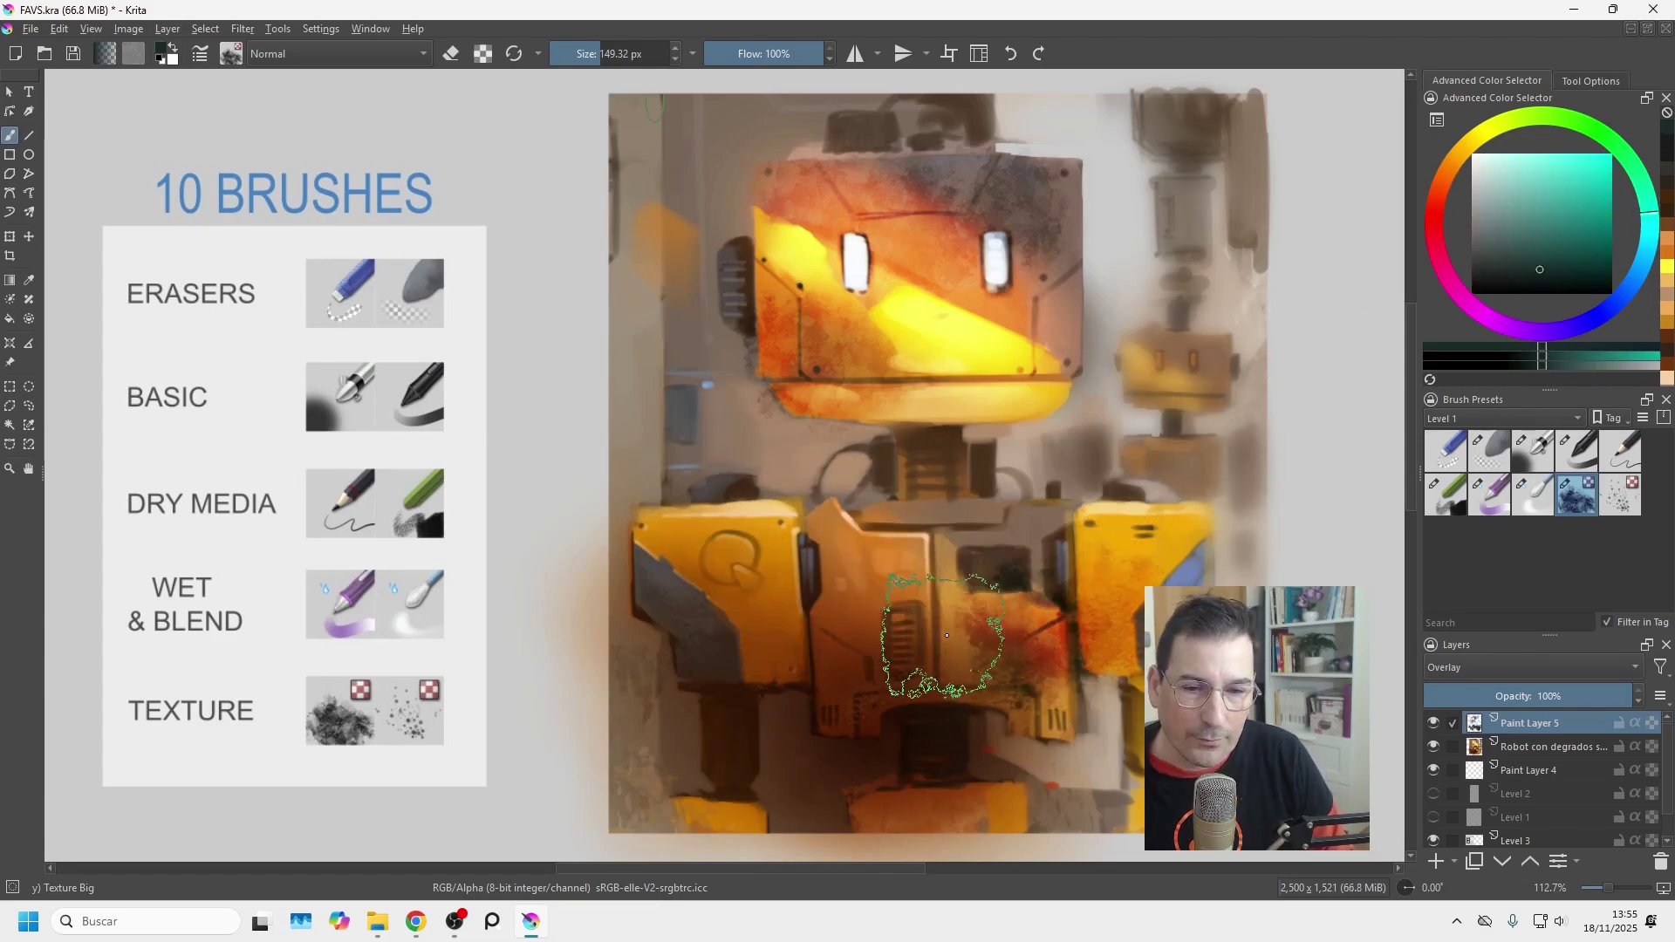
mouse_move(897, 618)
left_mouse_down()
mouse_move(835, 607)
mouse_move(833, 654)
mouse_move(764, 571)
mouse_move(710, 788)
mouse_move(914, 806)
mouse_move(1143, 787)
mouse_move(1161, 838)
mouse_move(1165, 759)
mouse_move(1124, 535)
mouse_move(1075, 535)
mouse_move(1153, 836)
left_mouse_up()
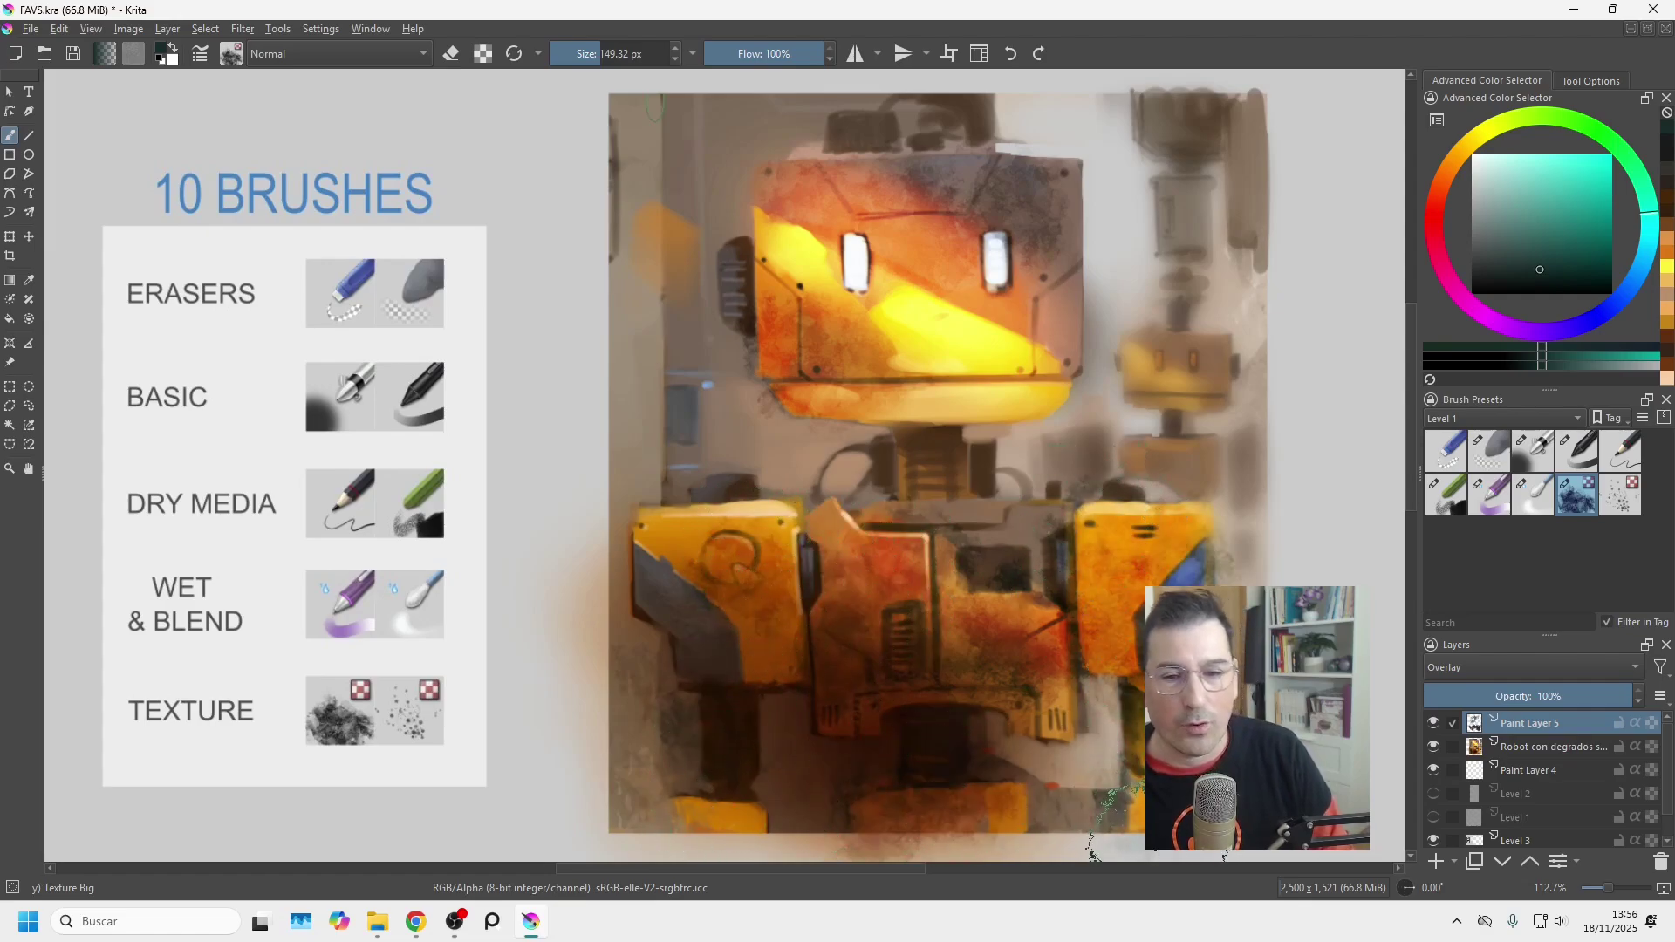
left_click_drag(1012, 336, 1054, 305)
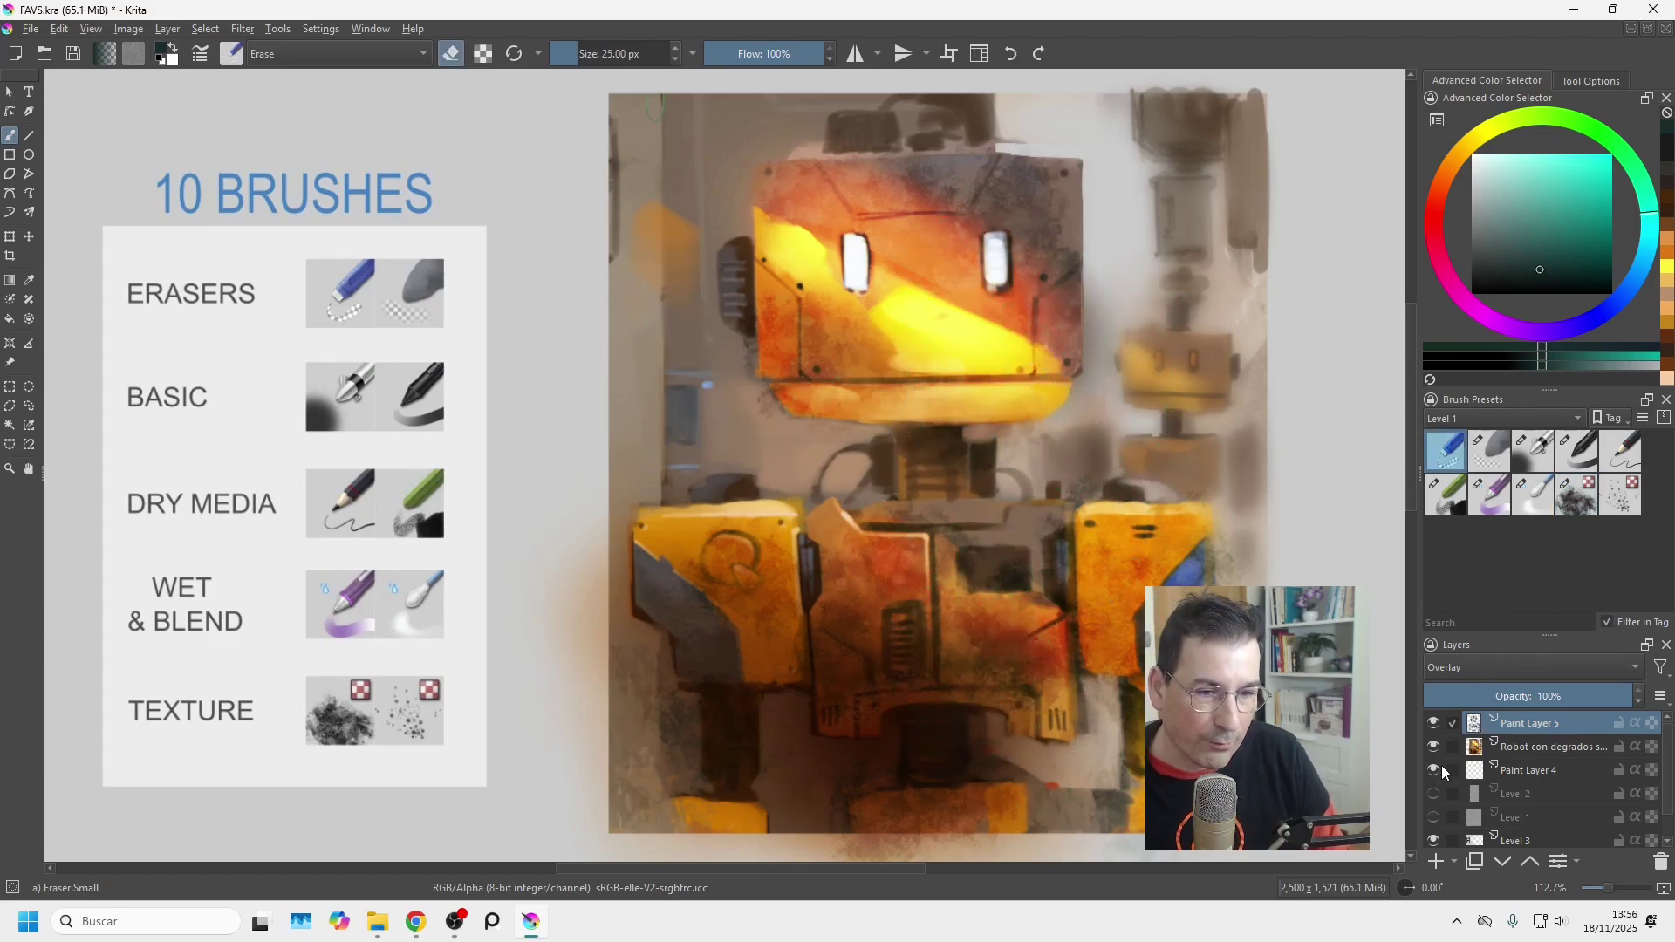
Add a transparency mask to the Overlay texture layer and choose Basic-2 Opacity at 81.80 px.
left_click(1455, 863)
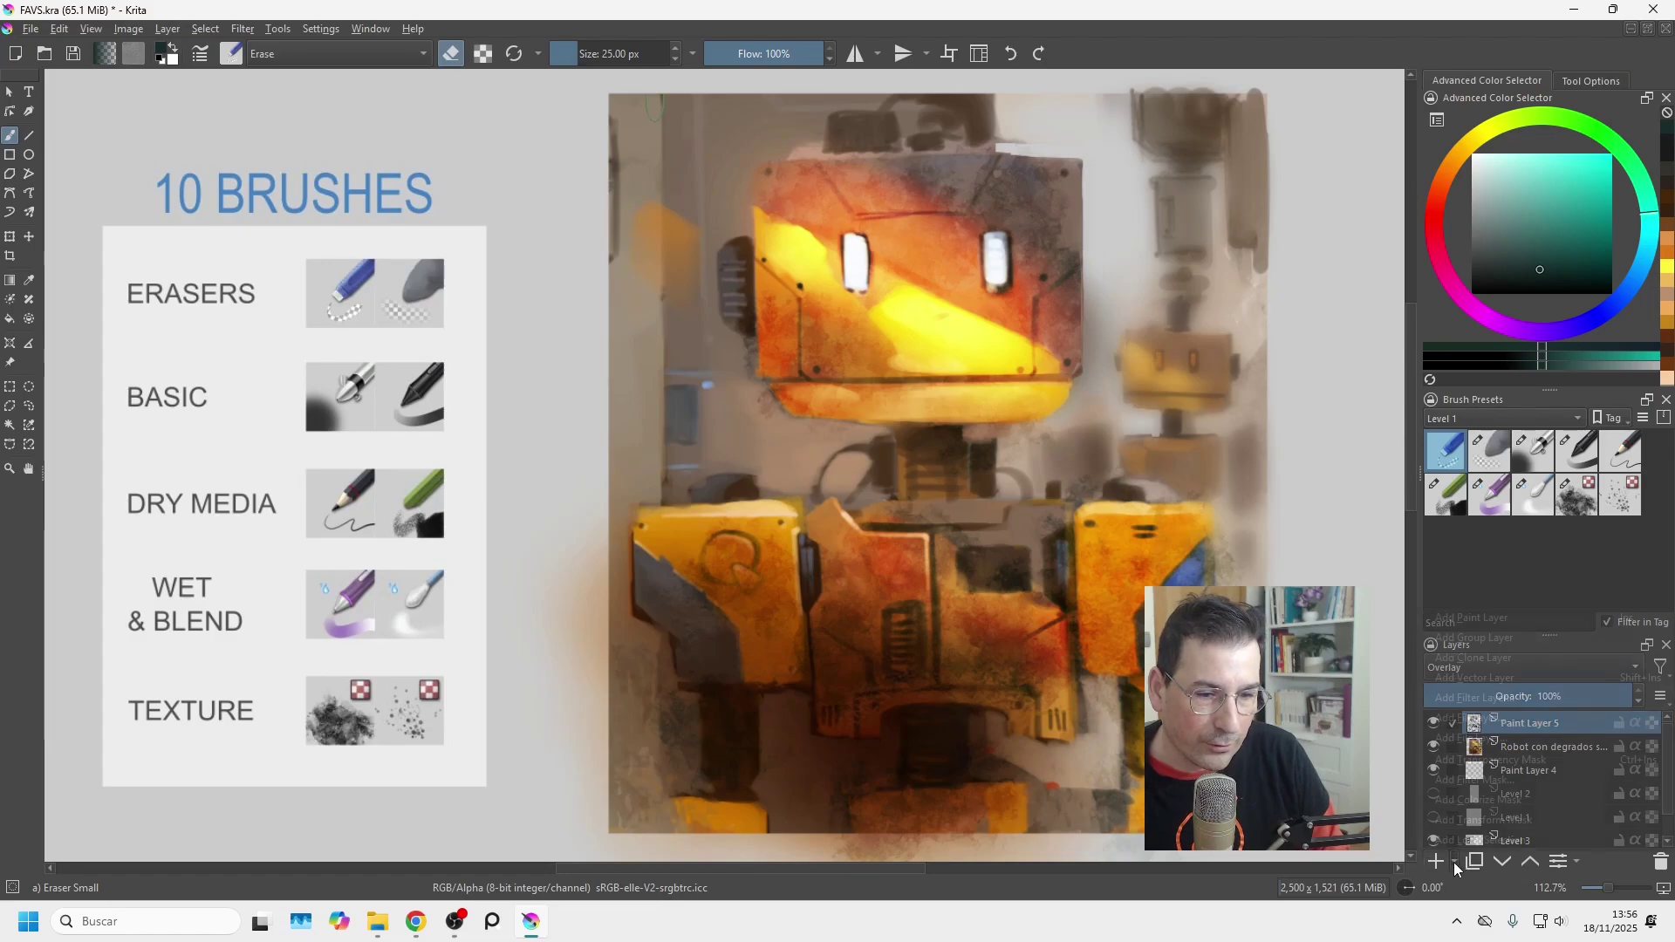
left_click(1473, 772)
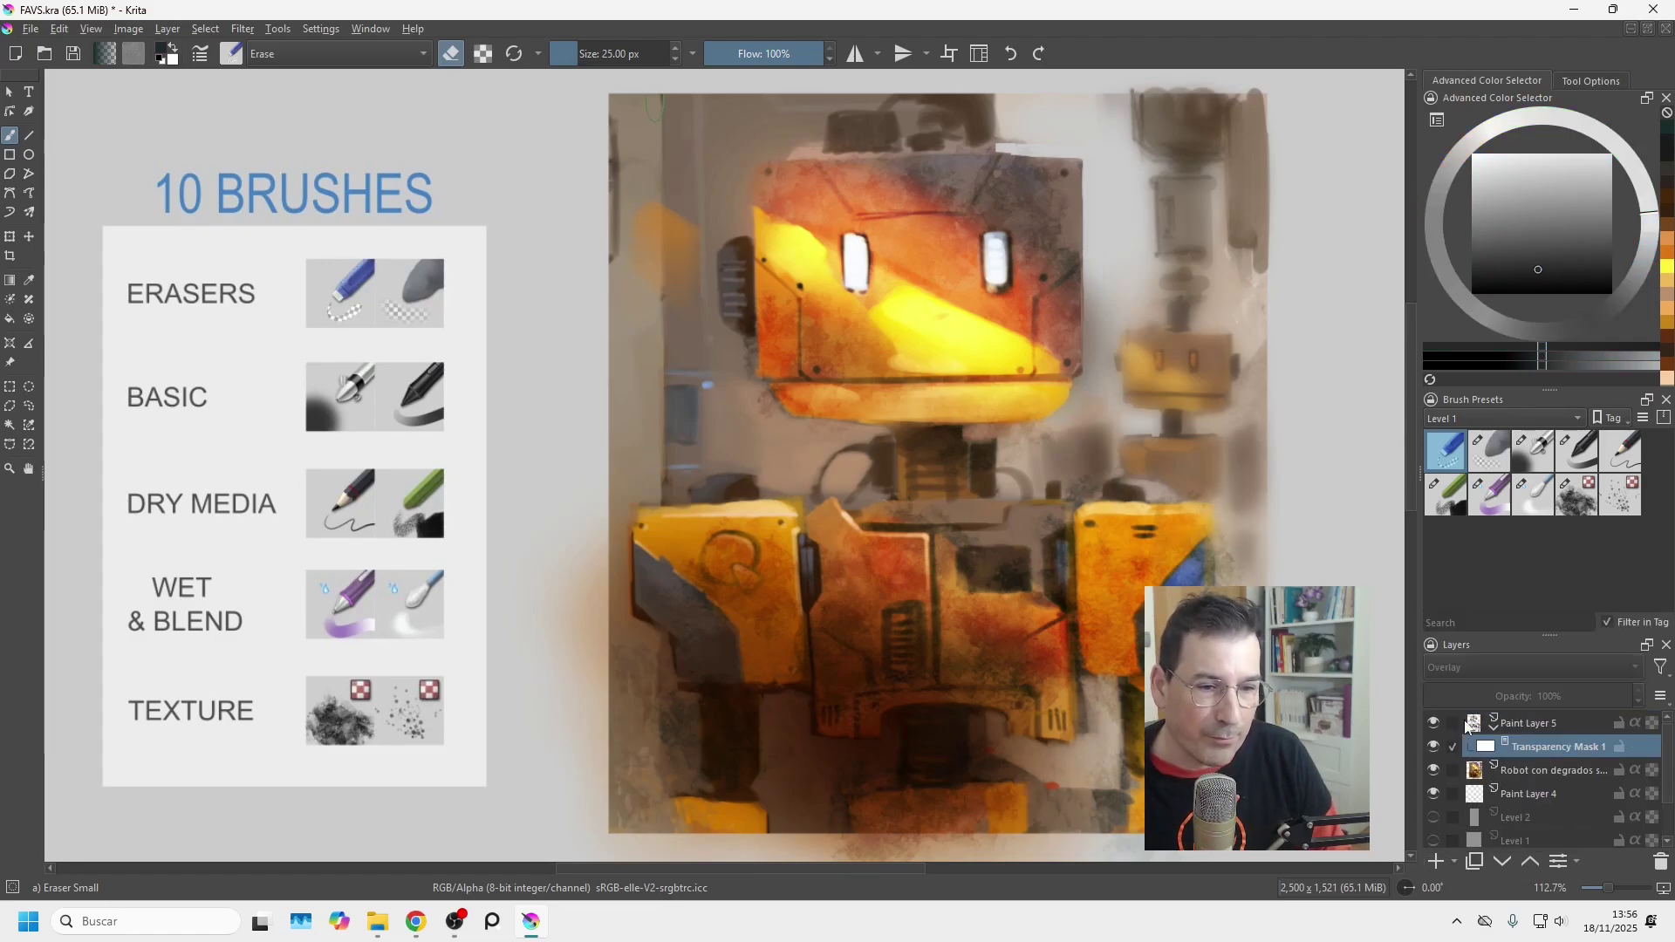
left_click(1575, 456)
left_click_drag(1125, 304, 1215, 294)
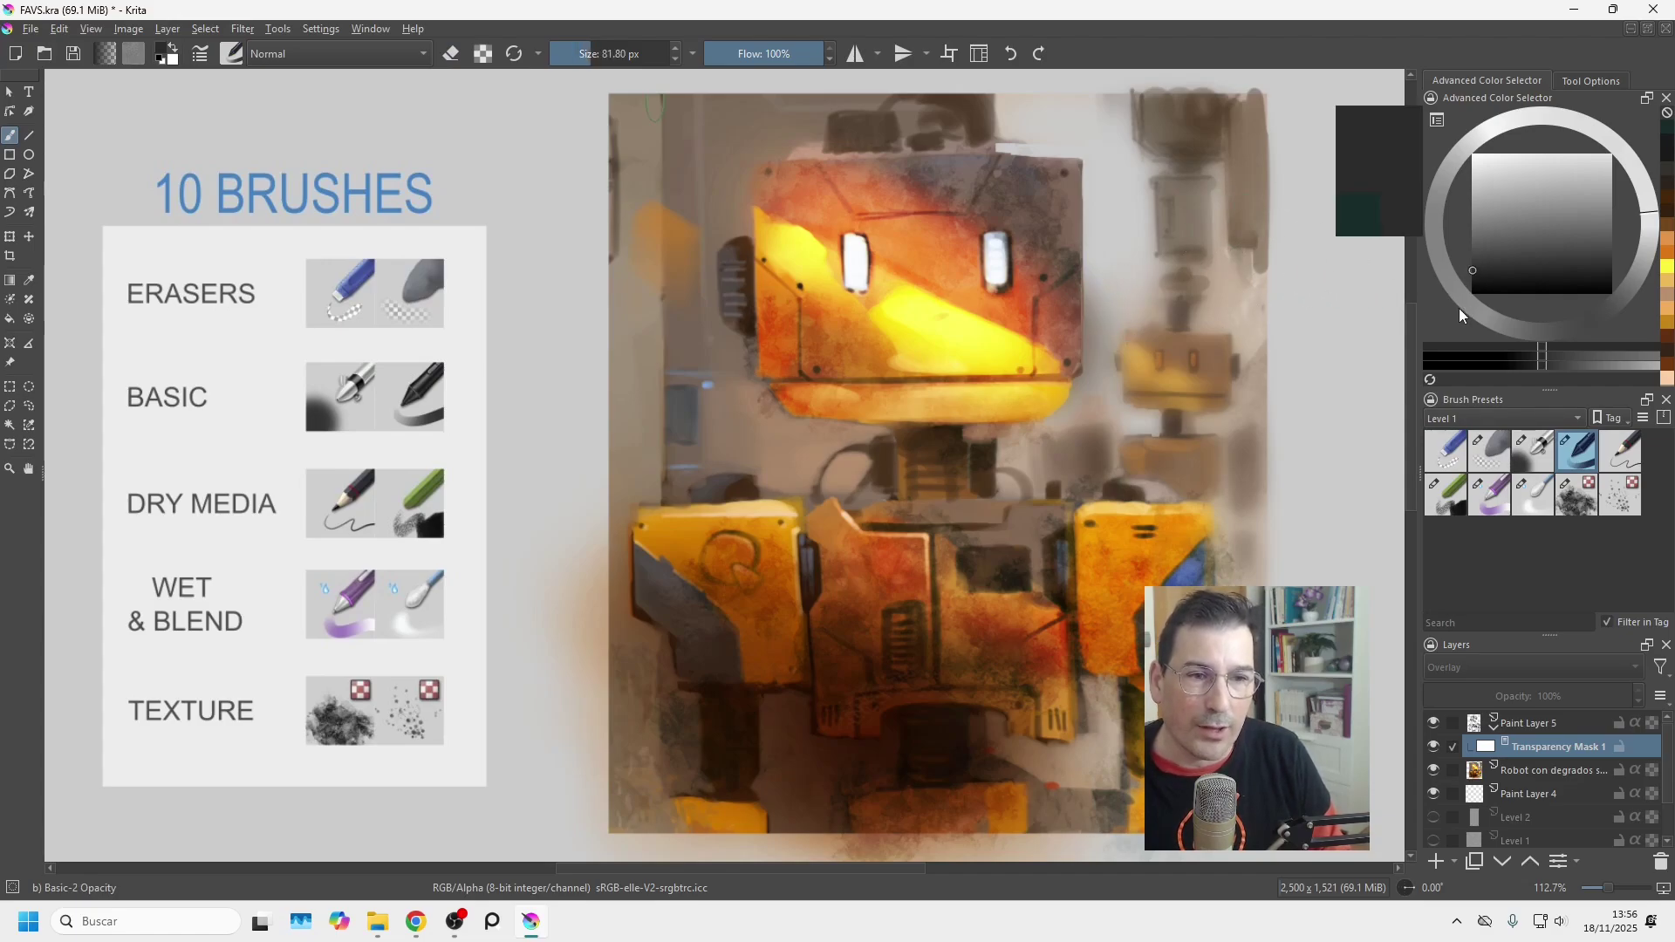
Hide the texture on the upper head by painting the mask black, and restore it by painting white.
left_click_drag(1480, 275, 1447, 318)
mouse_move(1046, 210)
left_mouse_down()
mouse_move(1030, 174)
mouse_move(1047, 244)
mouse_move(881, 198)
left_mouse_up()
left_click_drag(1493, 253, 1444, 109)
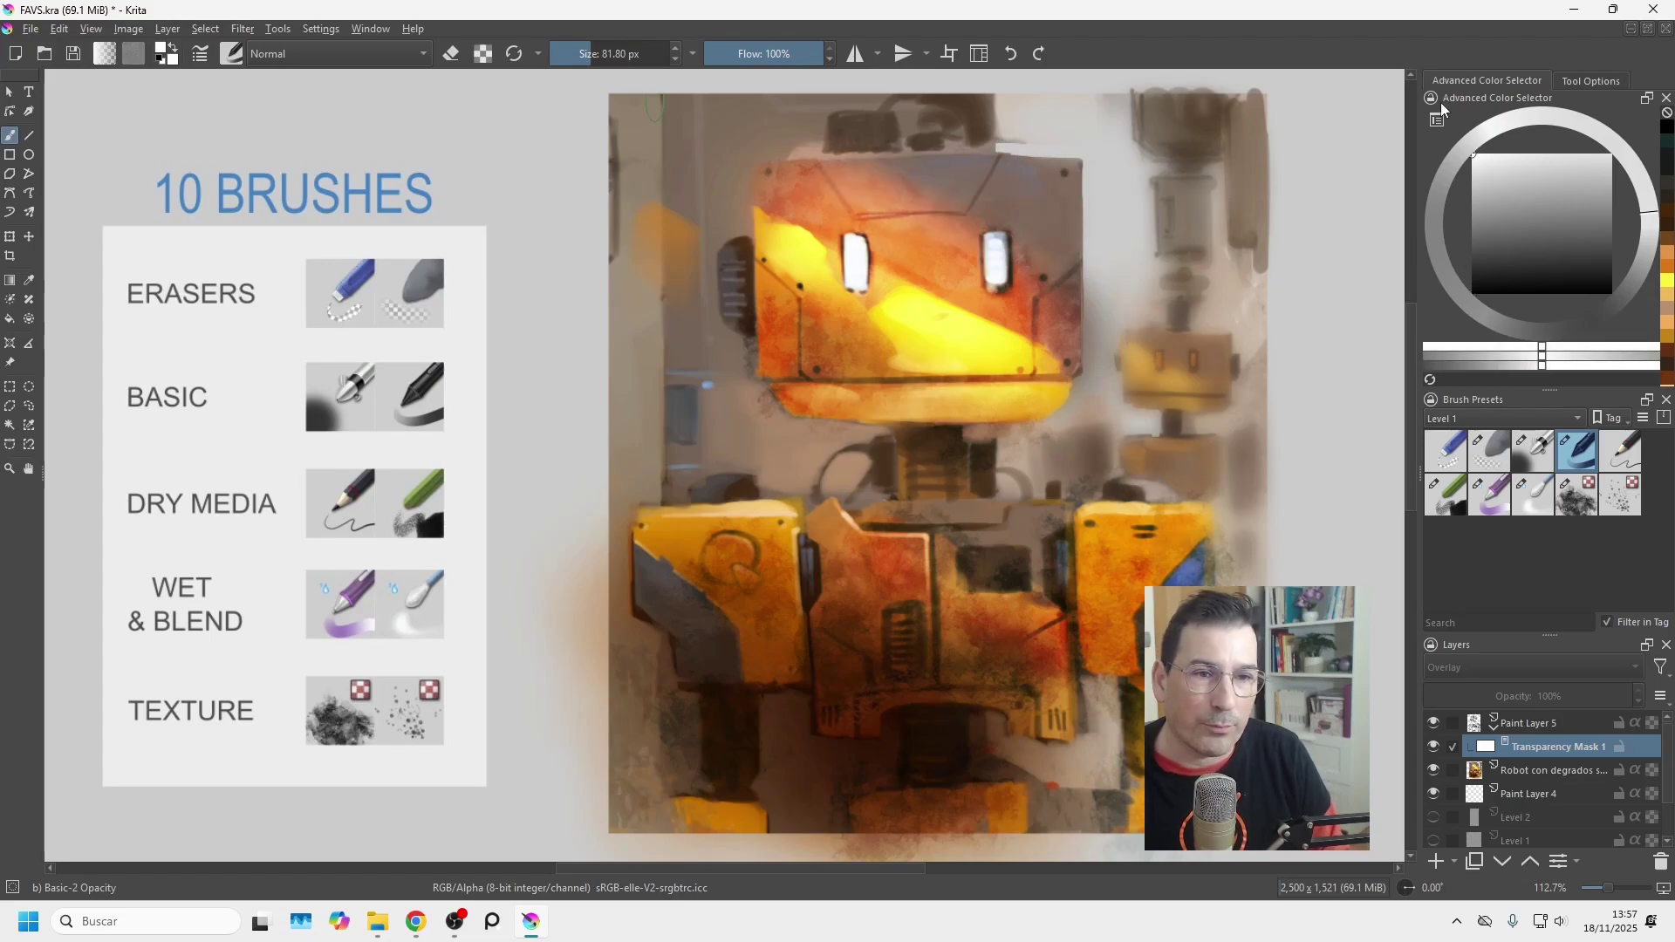
mouse_move(1022, 240)
left_mouse_down()
mouse_move(1048, 199)
mouse_move(1024, 172)
mouse_move(860, 164)
mouse_move(948, 213)
mouse_move(954, 244)
mouse_move(1015, 235)
left_mouse_up()
On Paint Layer 5, splatter white specks around the large head's eyes with Texture Splat at 62.73 px.
key("Page_Up")
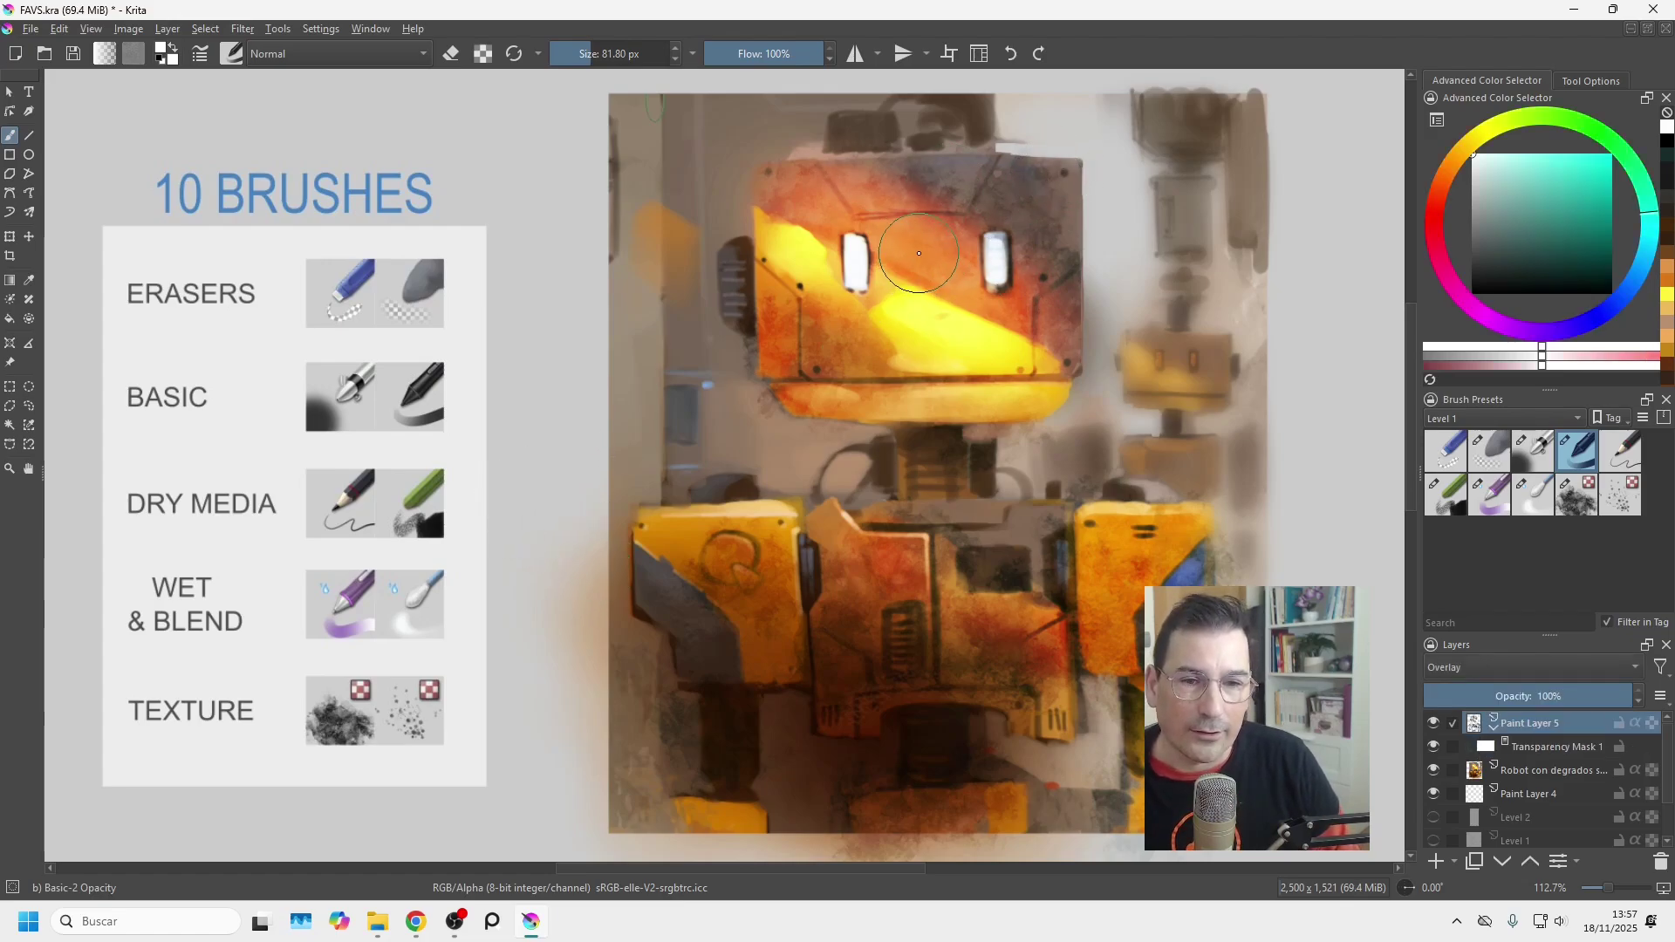
left_click_drag(897, 263, 895, 328)
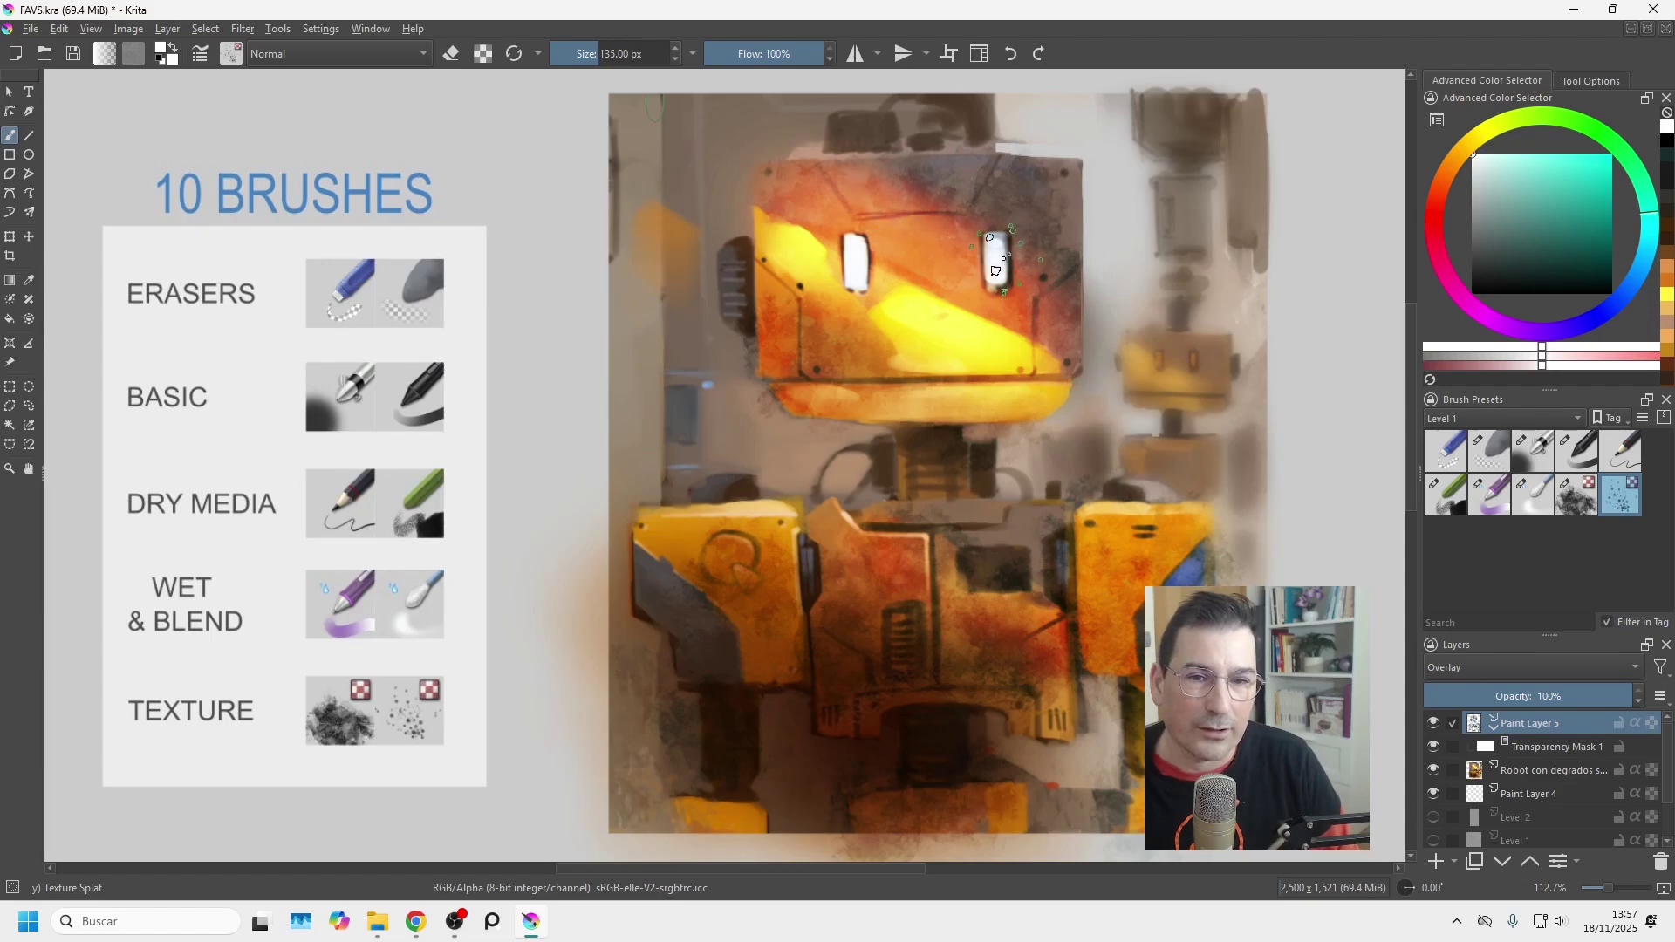
left_click_drag(997, 260, 944, 260, "shift")
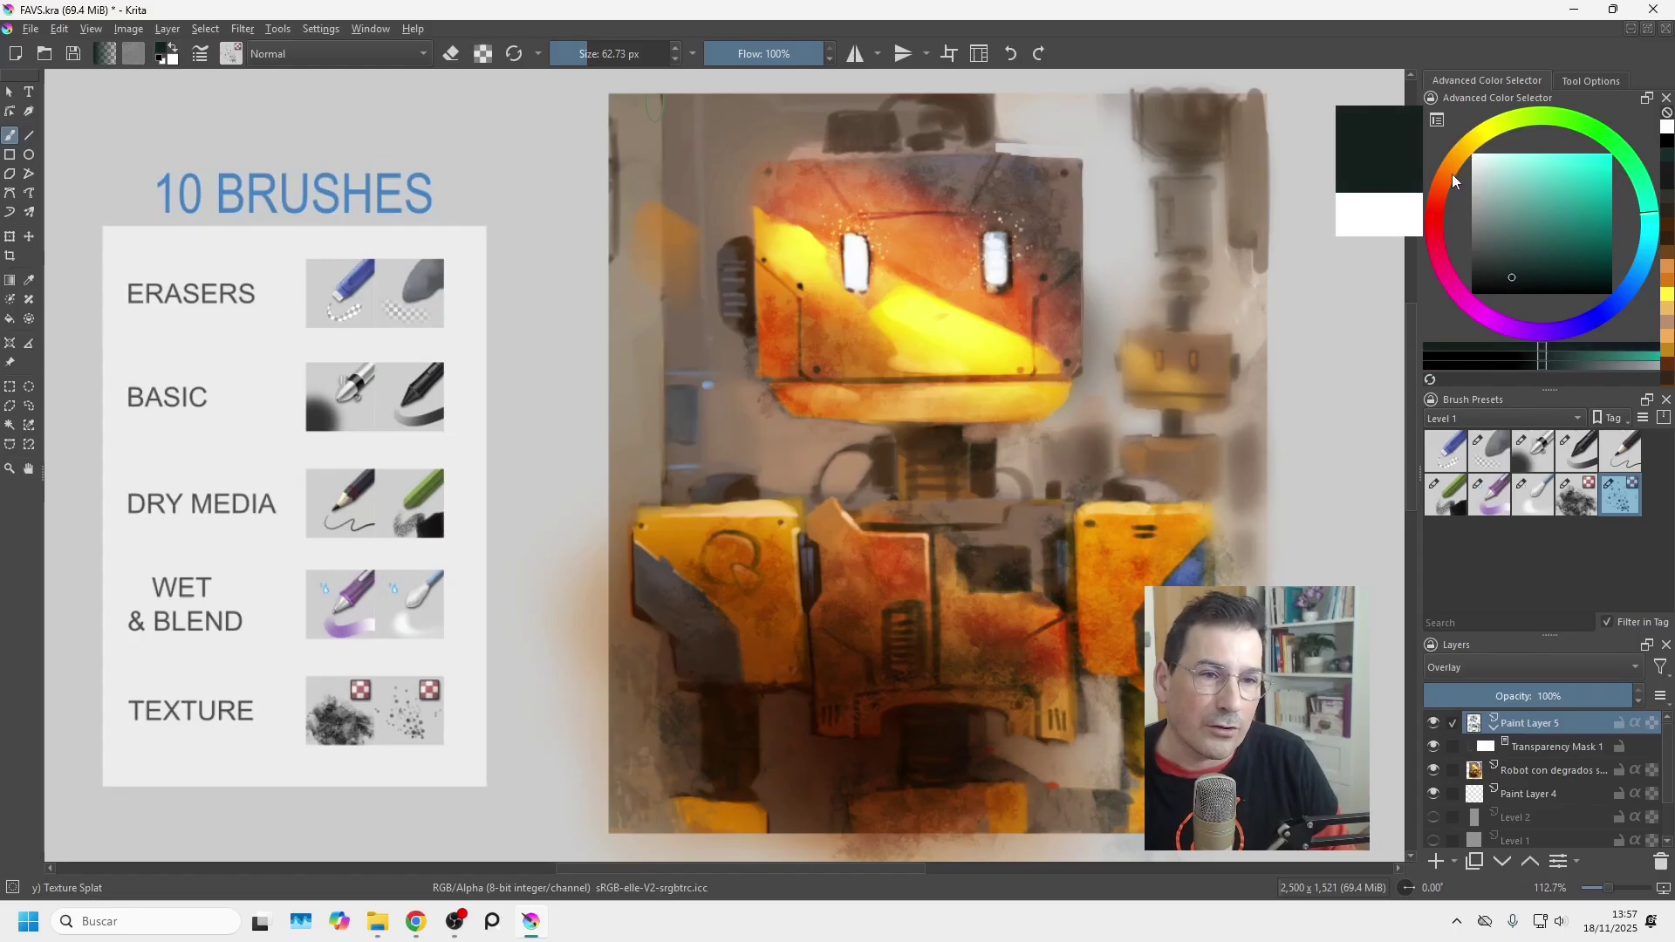
Splatter the upper part of the large head with Texture Splat in dark reddish brown and in greyish brown.
left_click_drag(1452, 175, 1445, 193)
left_click_drag(1520, 272, 1545, 269)
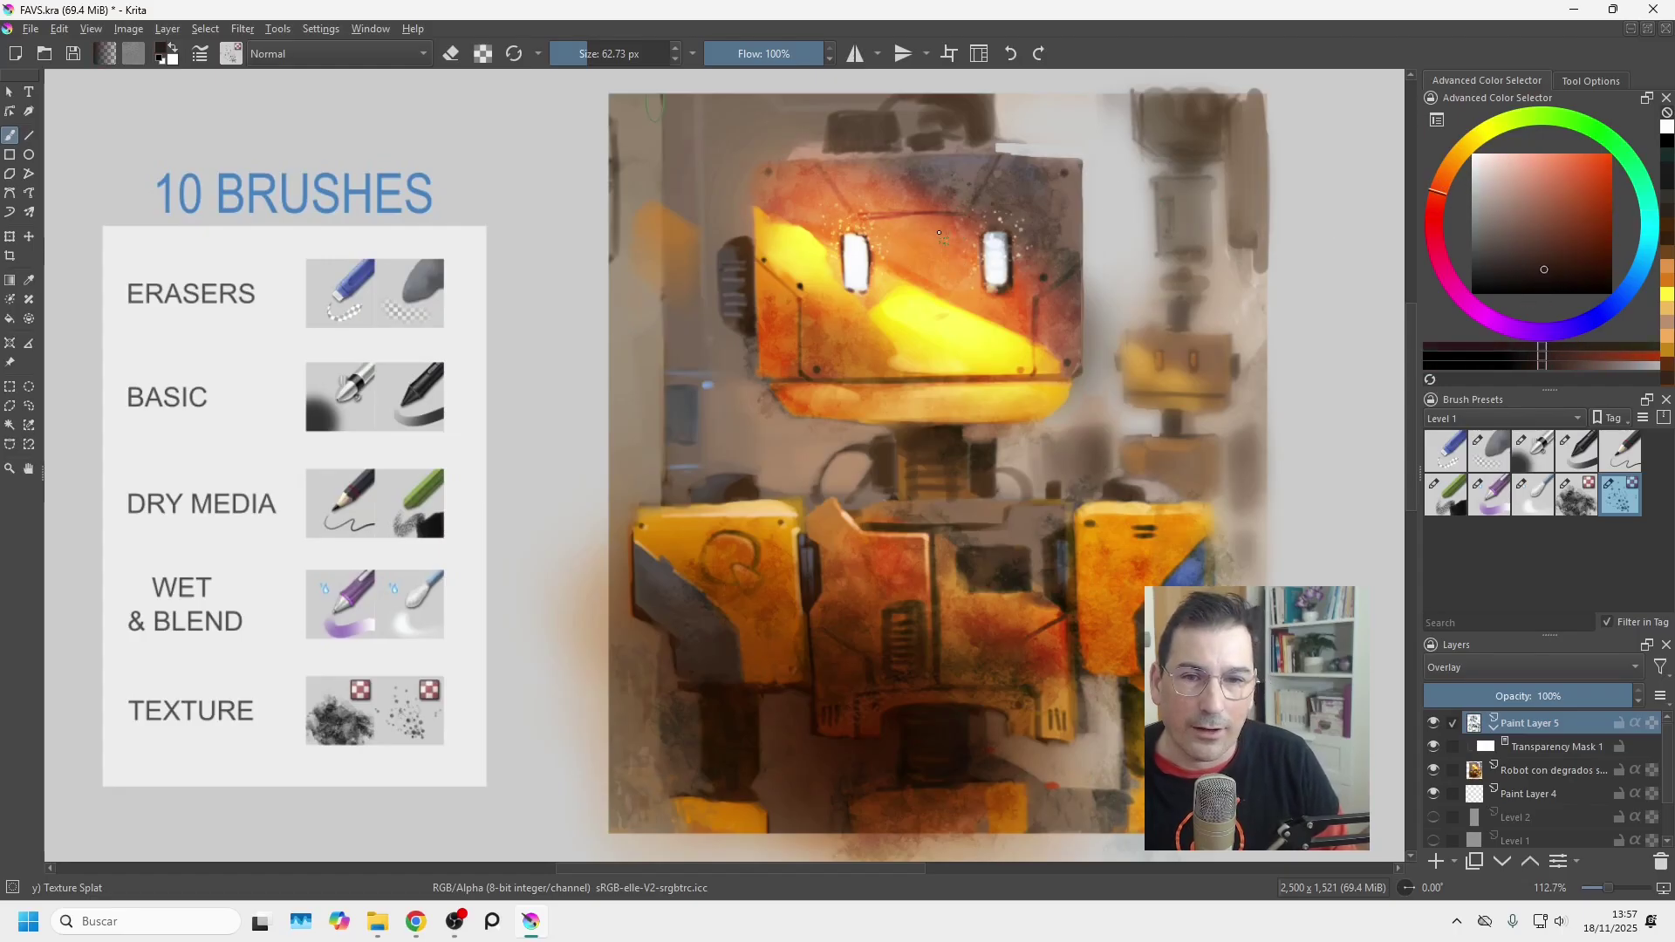
left_click_drag(969, 266, 1048, 210)
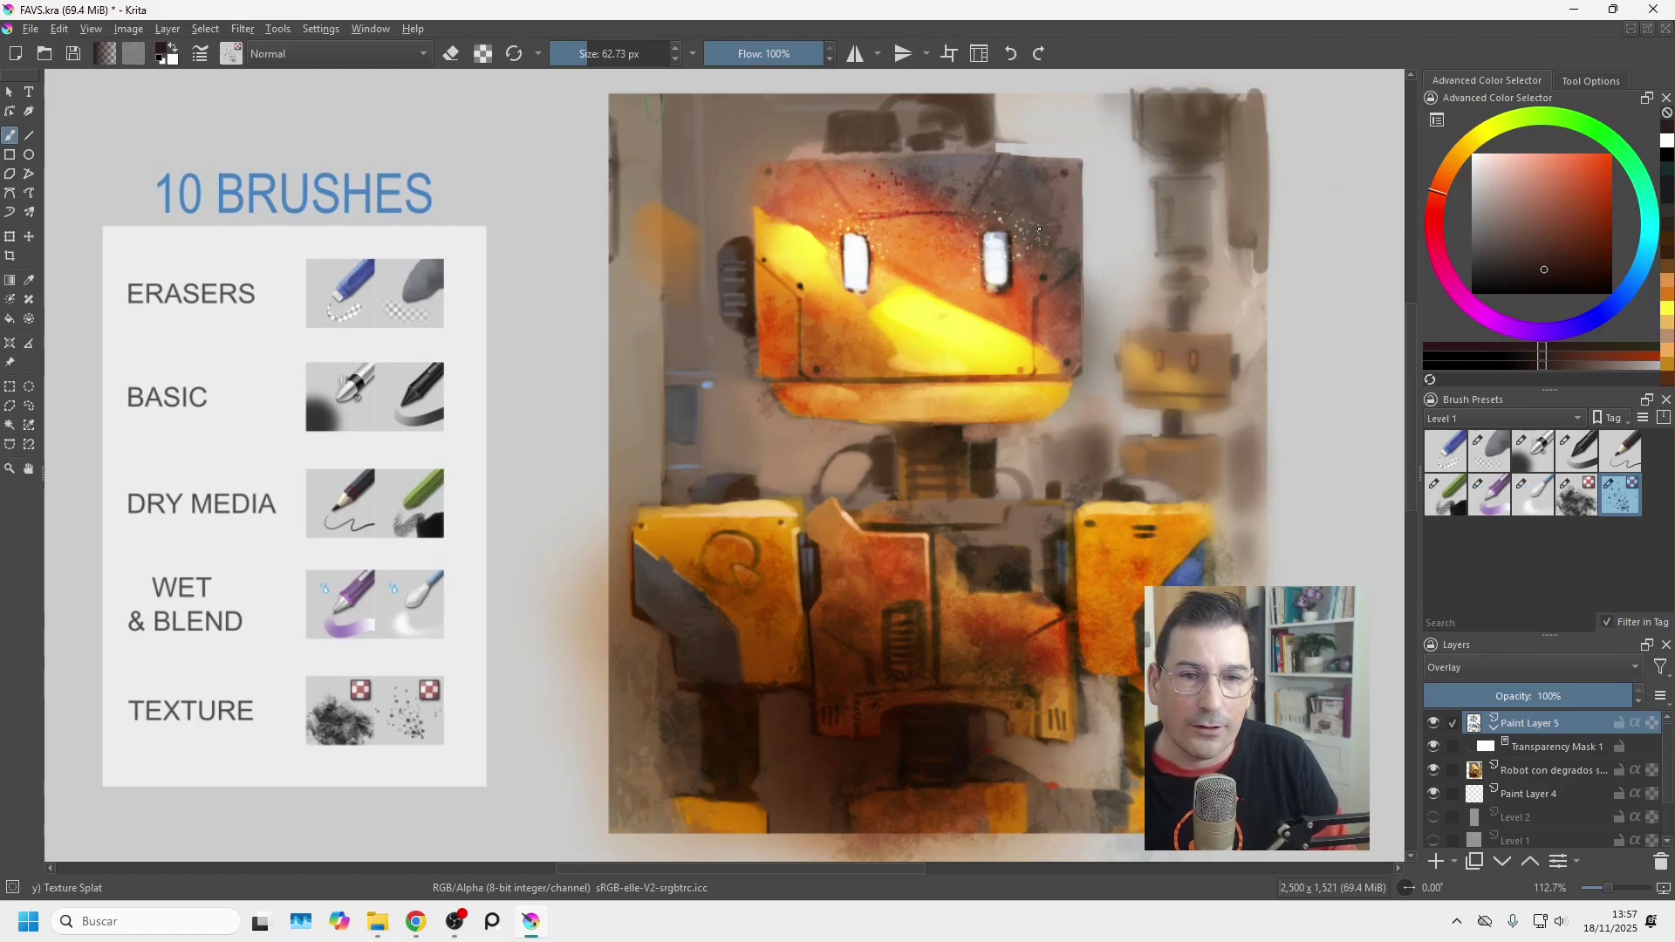
left_click(1504, 236)
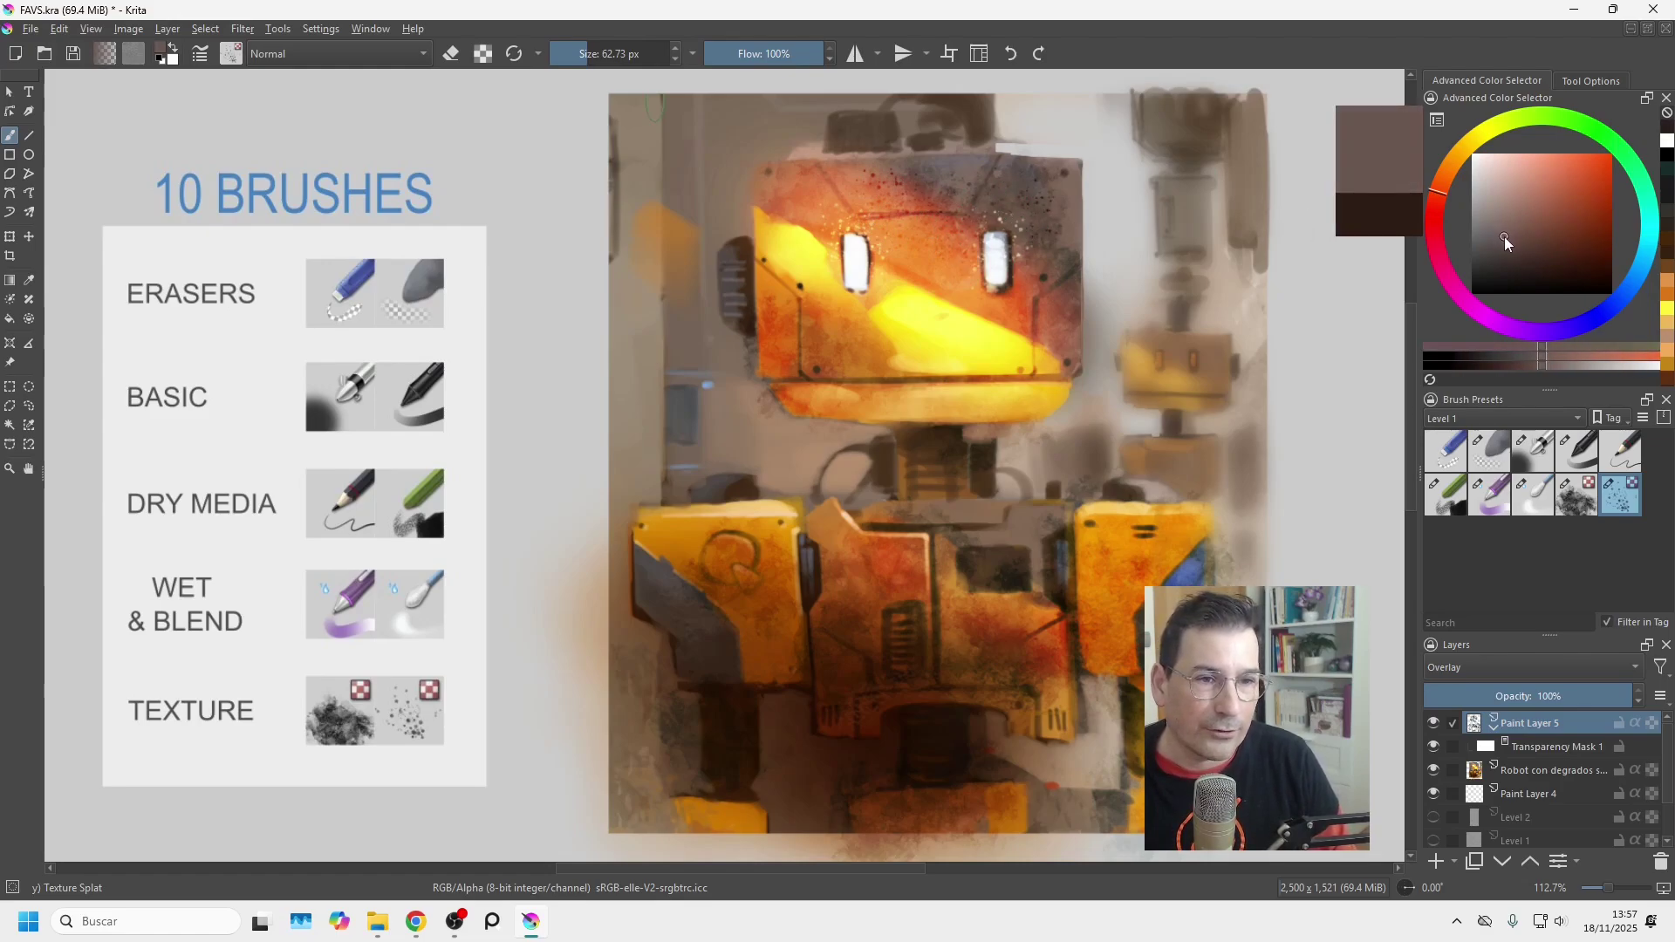
left_click_drag(998, 186, 1048, 237)
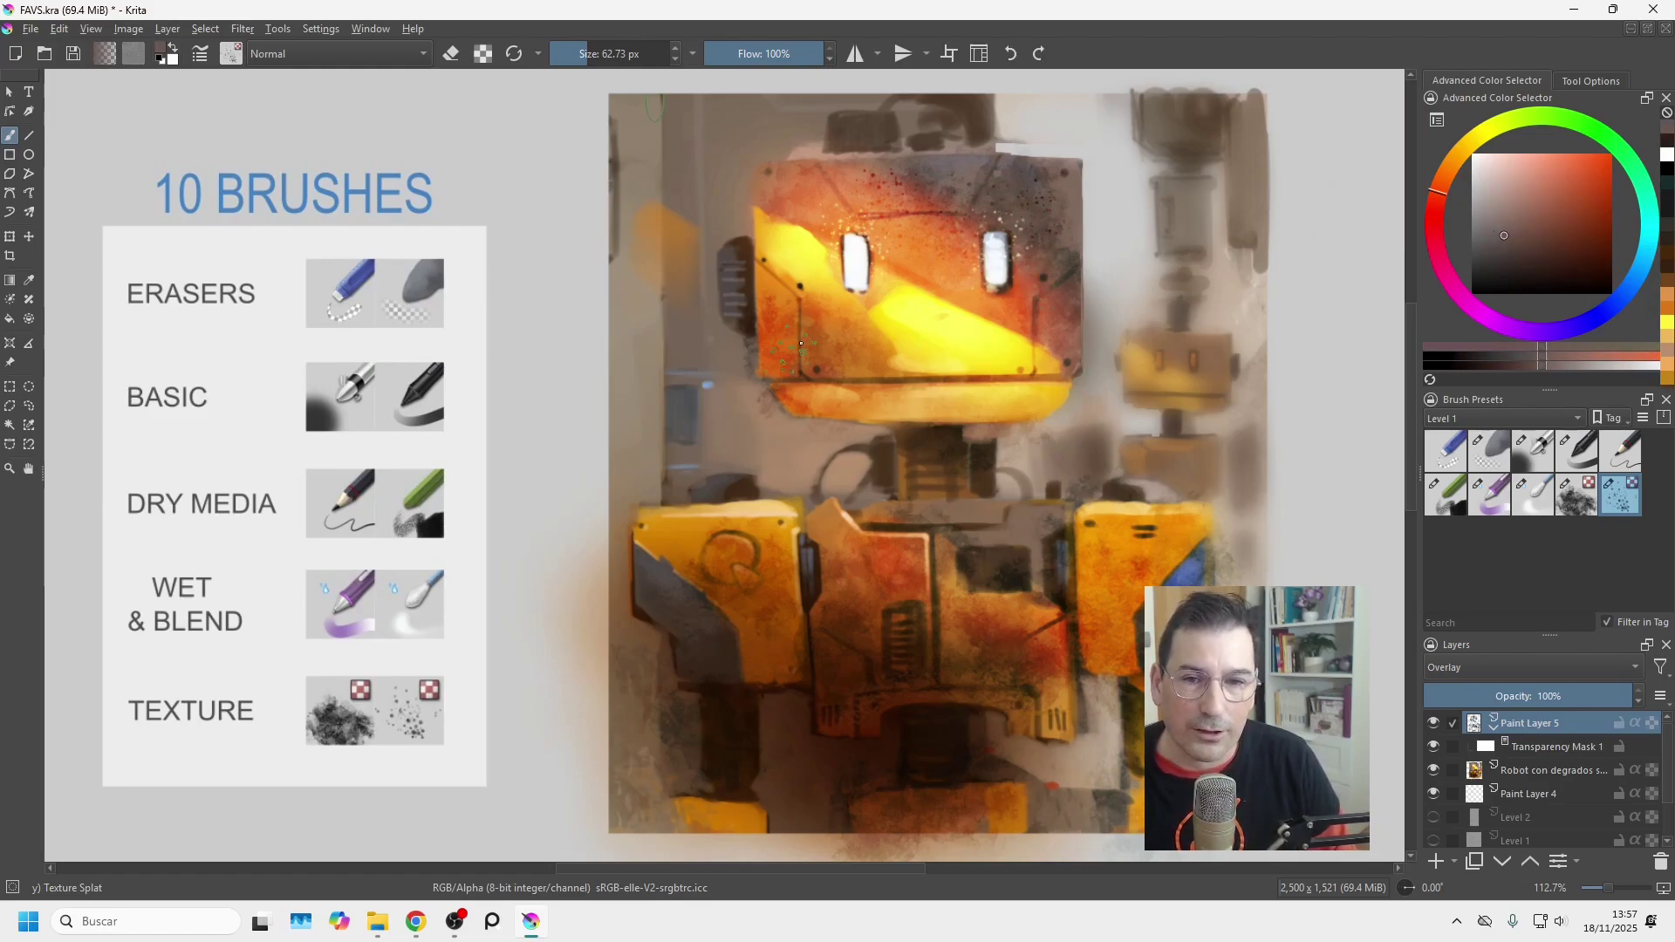
Splatter the head's lower left and the left shoulder using a sampled color, and lower Paint Layer 5's opacity to 84%.
left_click(817, 369, "ctrl")
left_click_drag(786, 340, 808, 313)
mouse_move(808, 312)
left_mouse_down()
mouse_move(756, 177)
mouse_move(761, 315)
left_mouse_up()
mouse_move(761, 548)
left_mouse_down()
mouse_move(700, 542)
mouse_move(744, 596)
left_mouse_up()
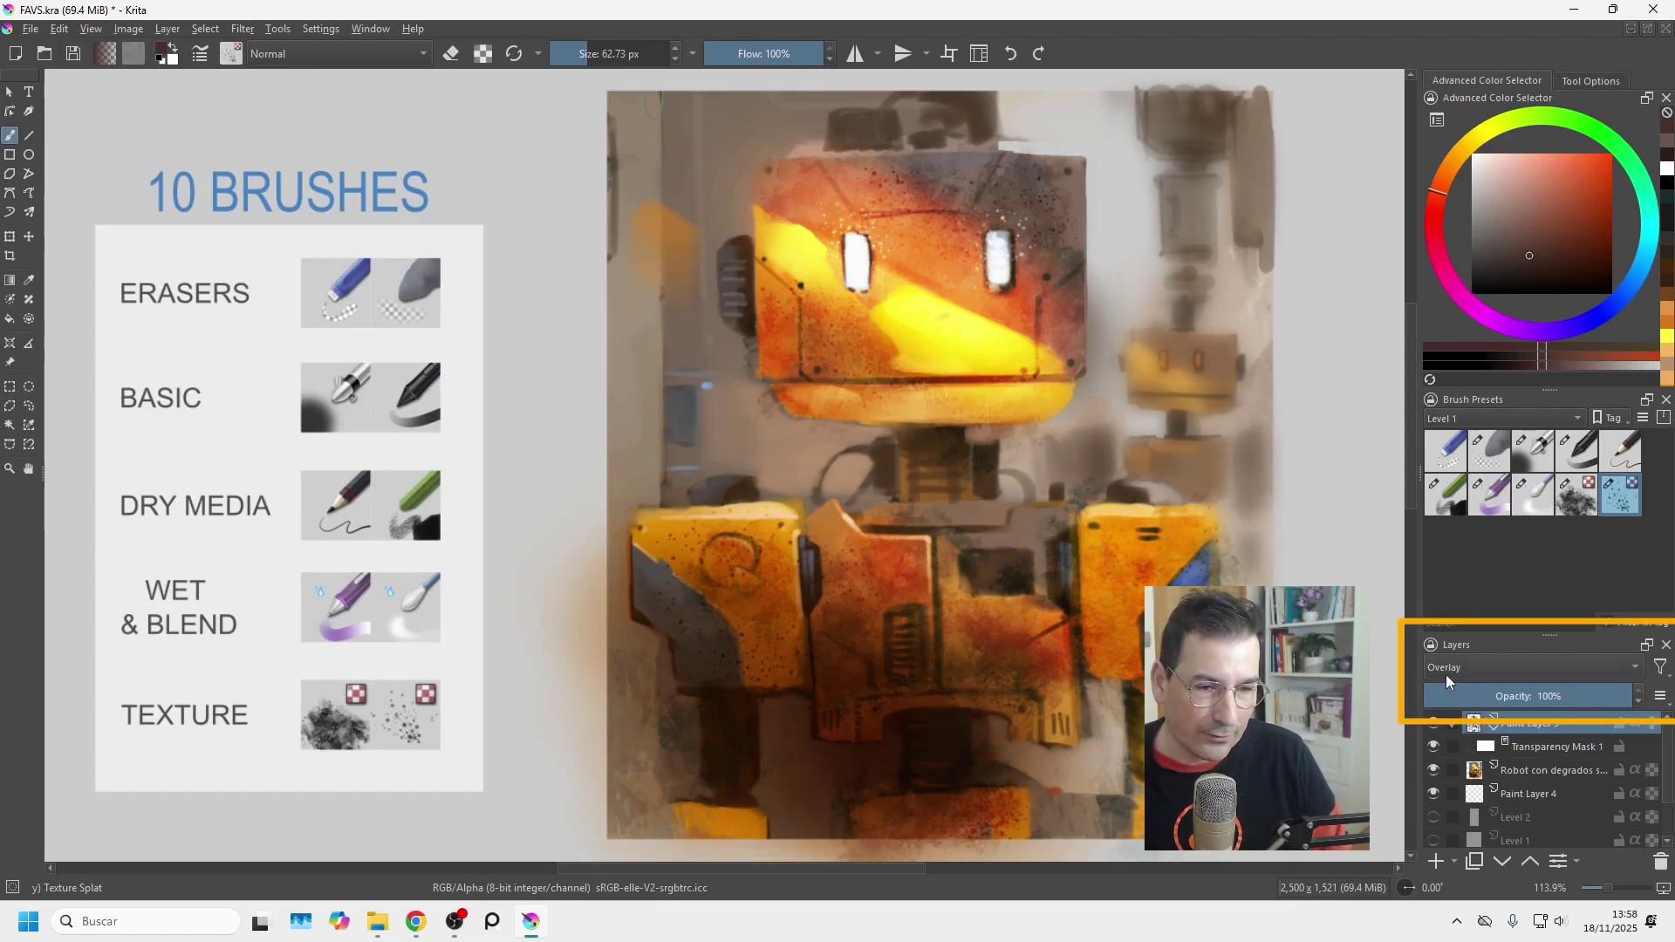
left_click_drag(1561, 695, 1592, 687)
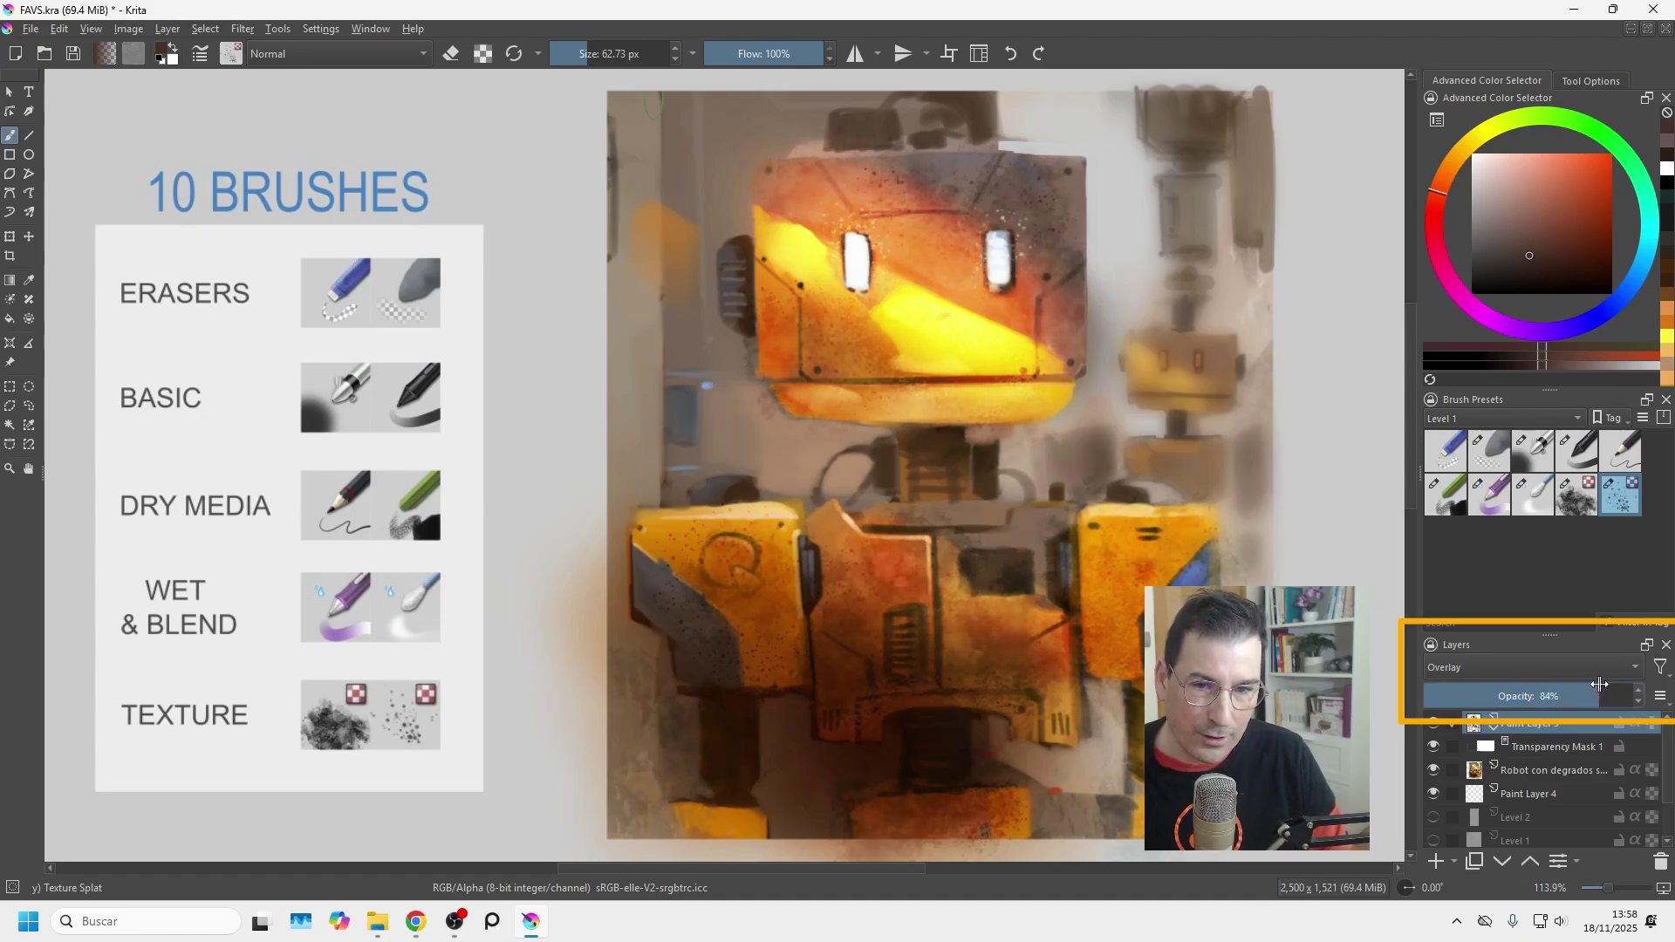